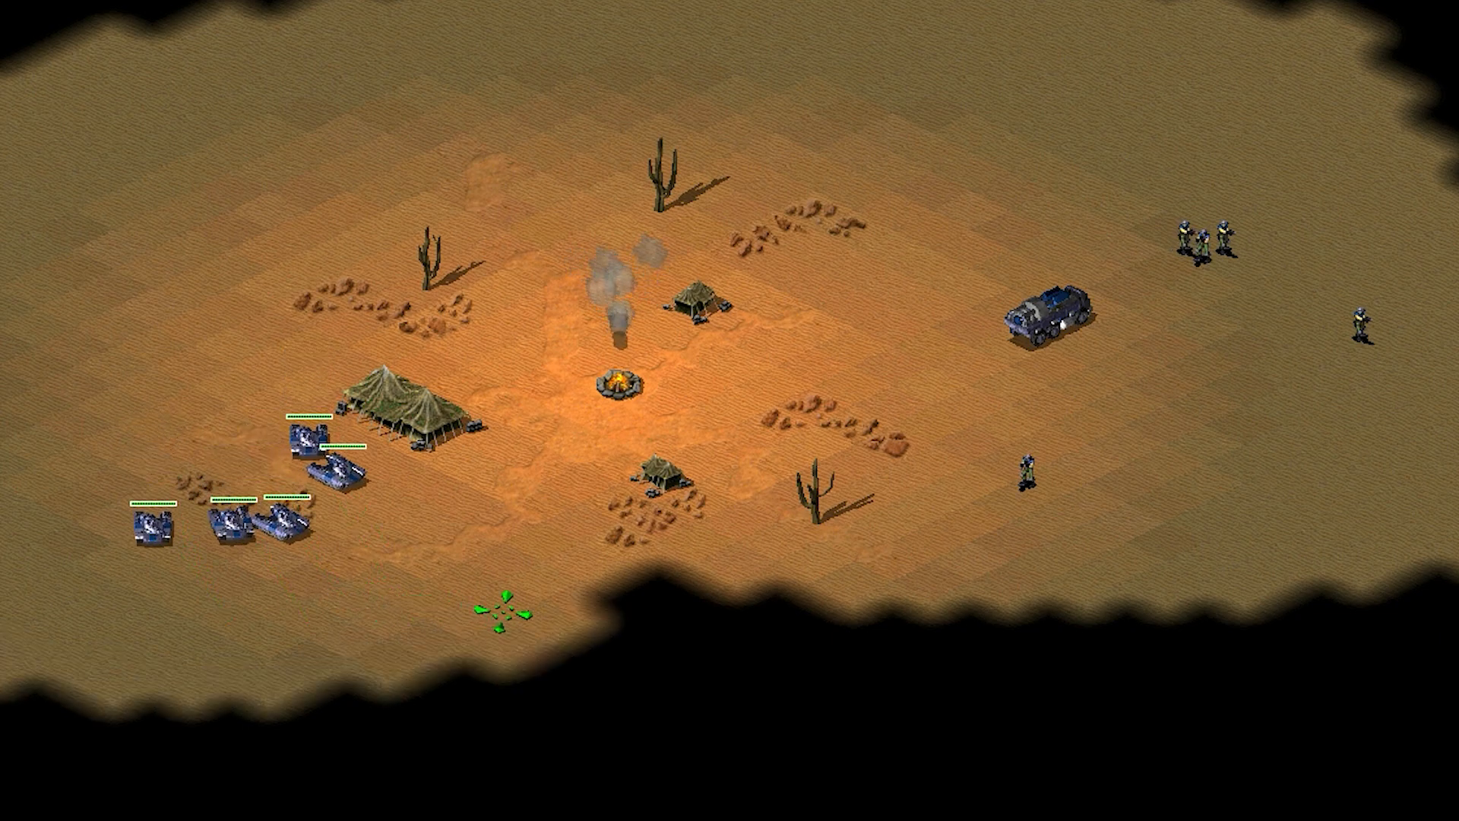
left_click(677, 642)
left_click(854, 564)
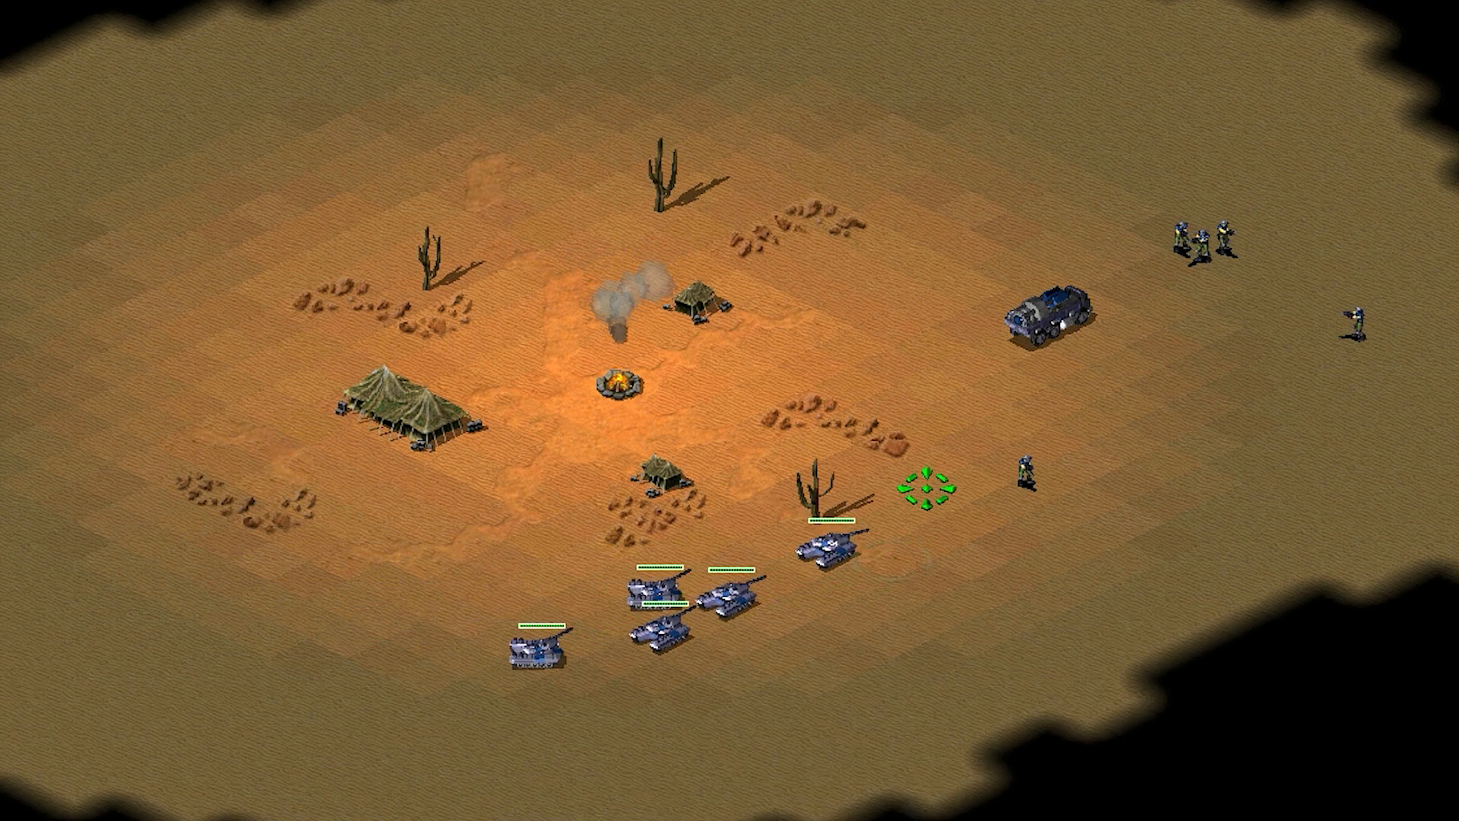
left_click(934, 391)
left_click(917, 261)
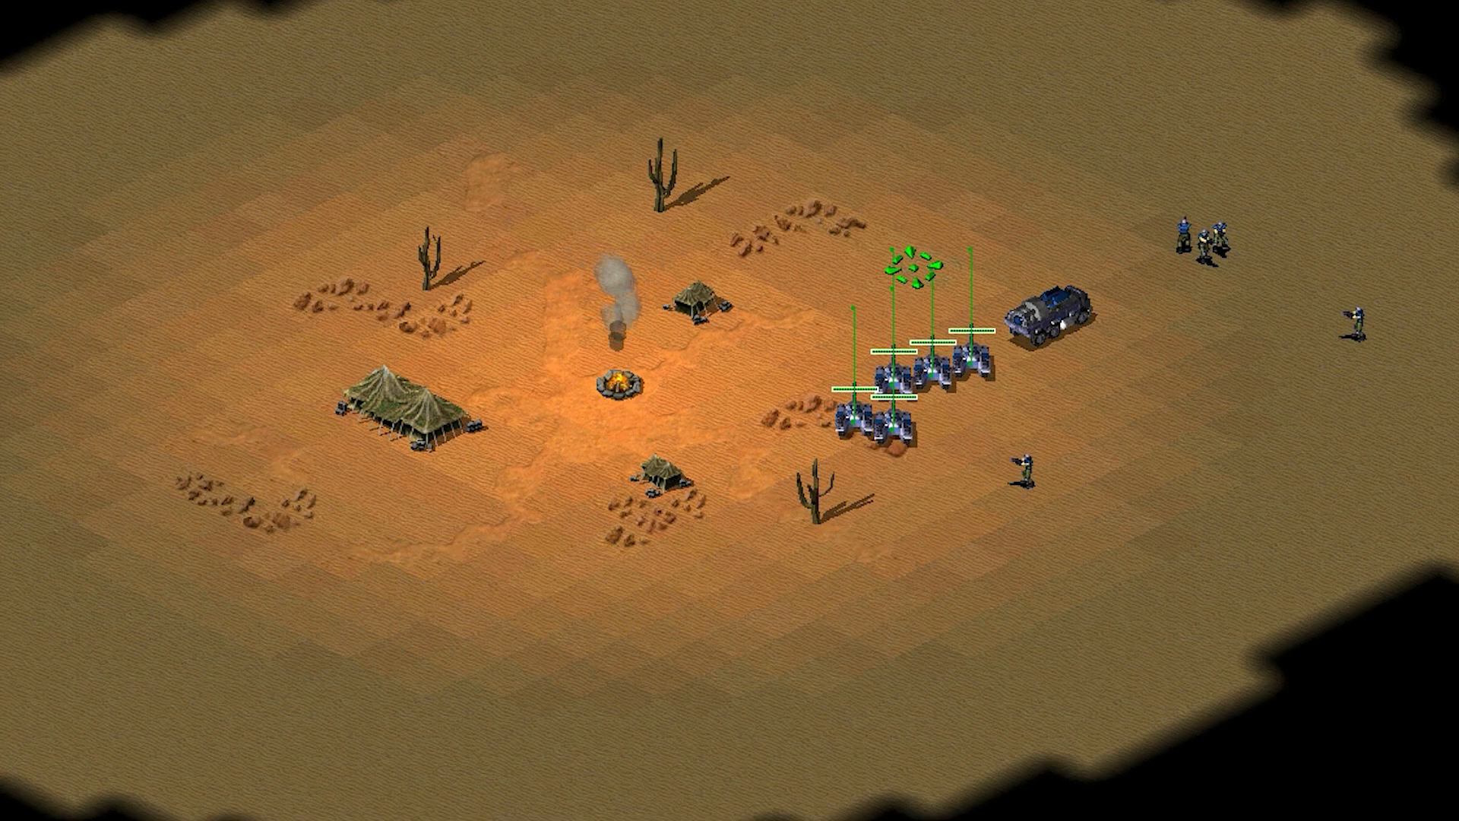
left_click(600, 190)
left_click(534, 287)
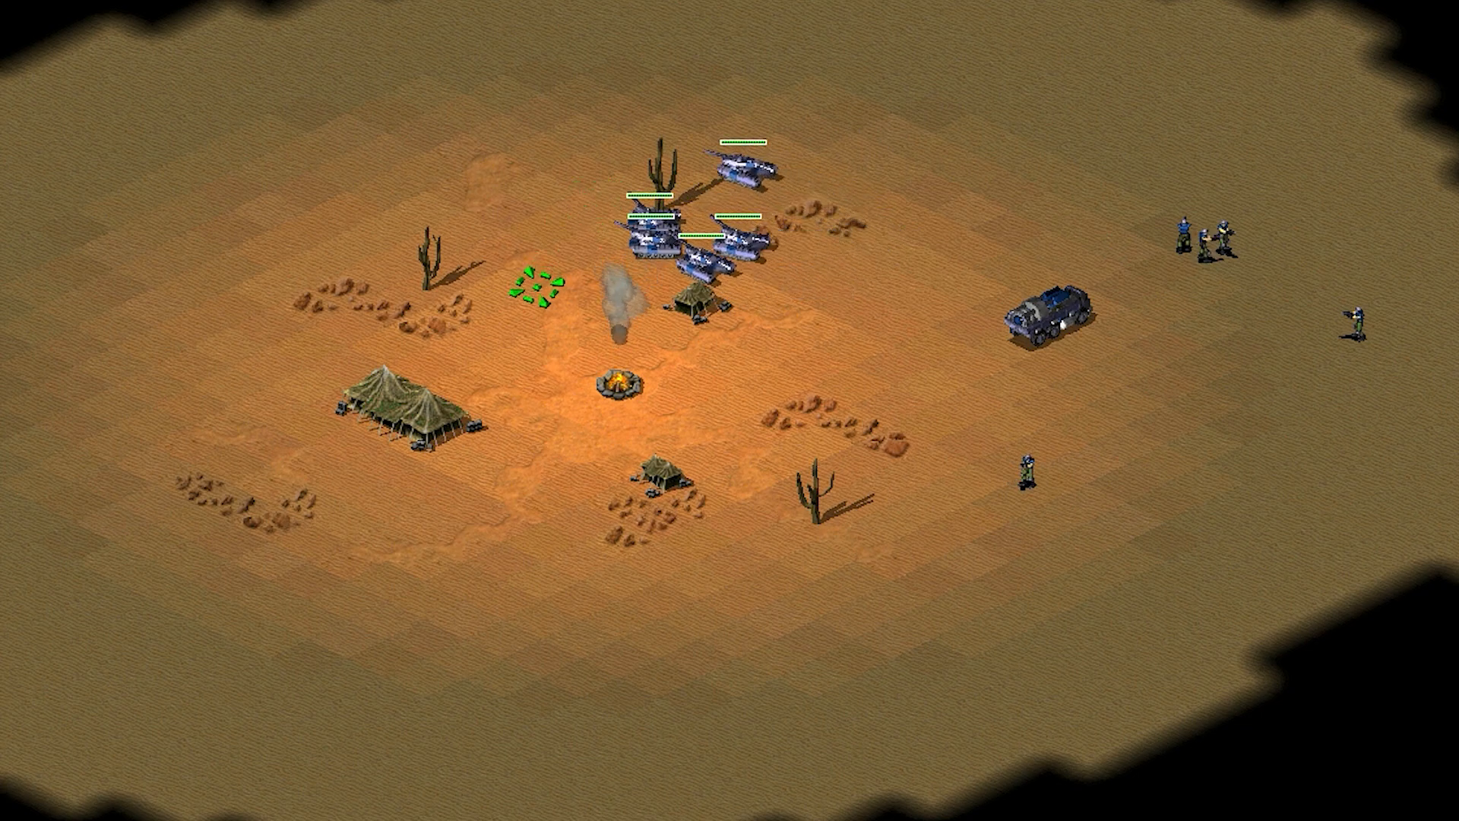
left_click(620, 384, "ctrl")
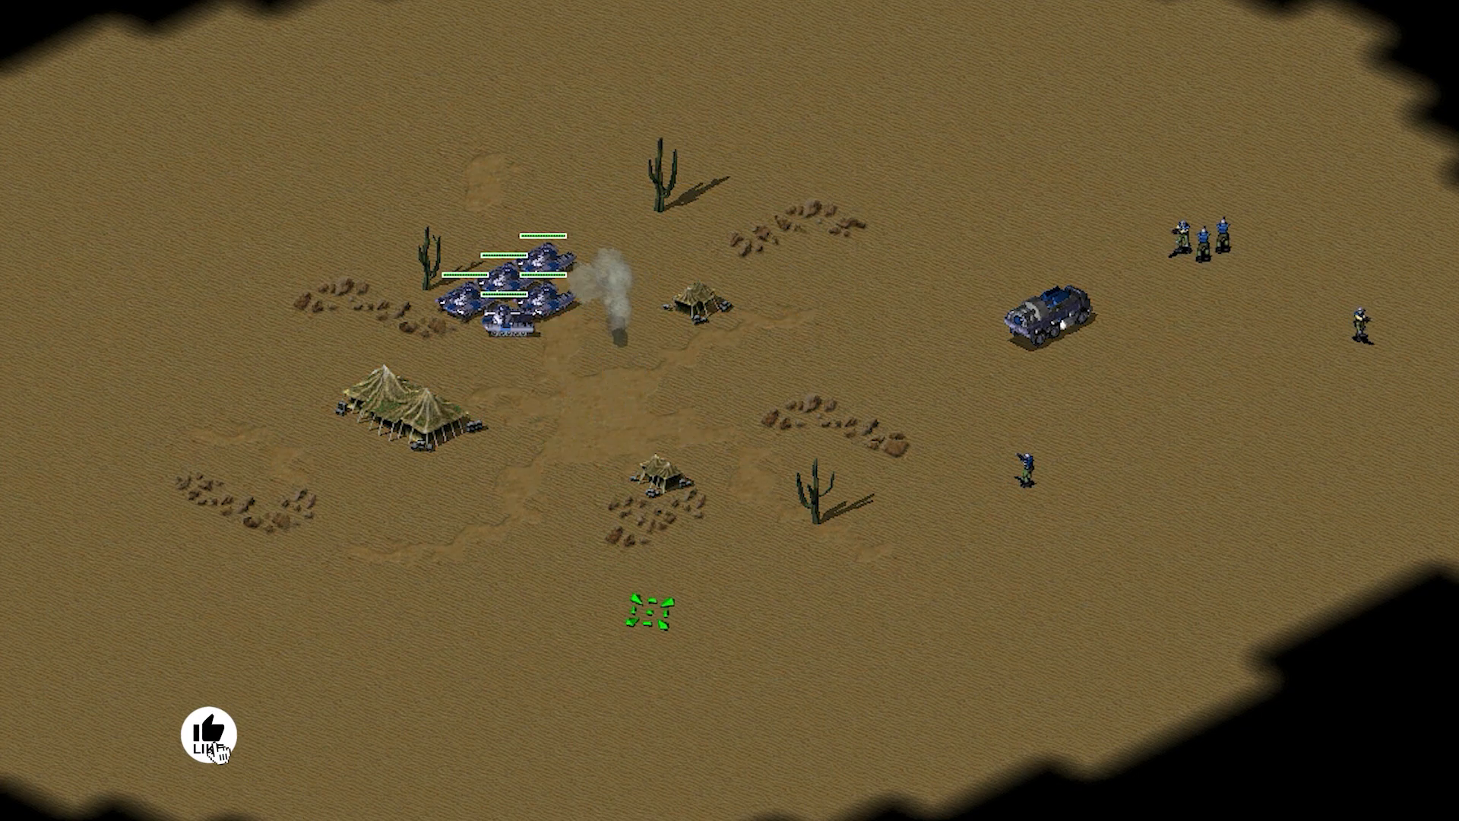
left_click(506, 471)
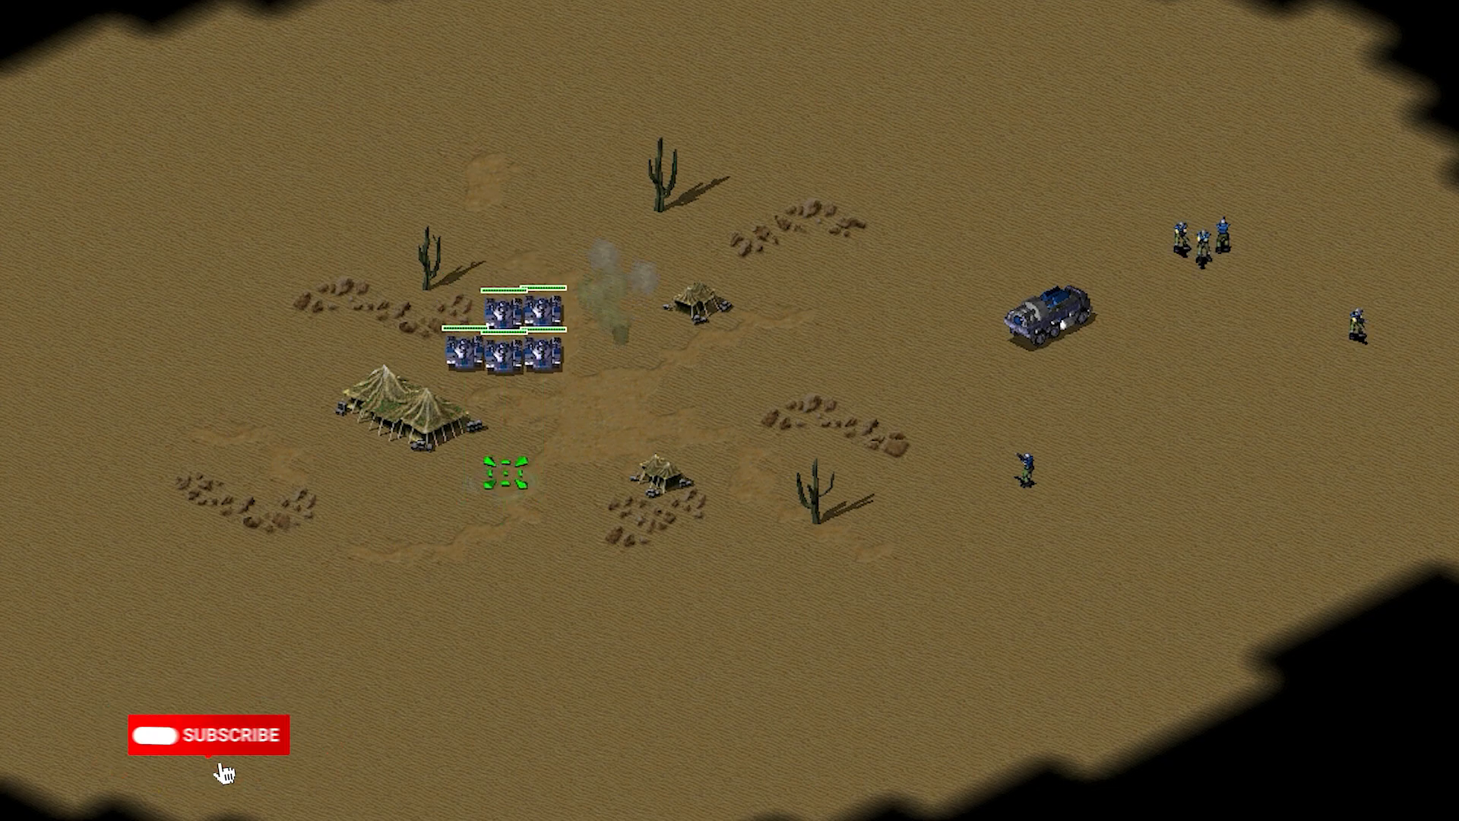
left_click(631, 546)
left_click(775, 504)
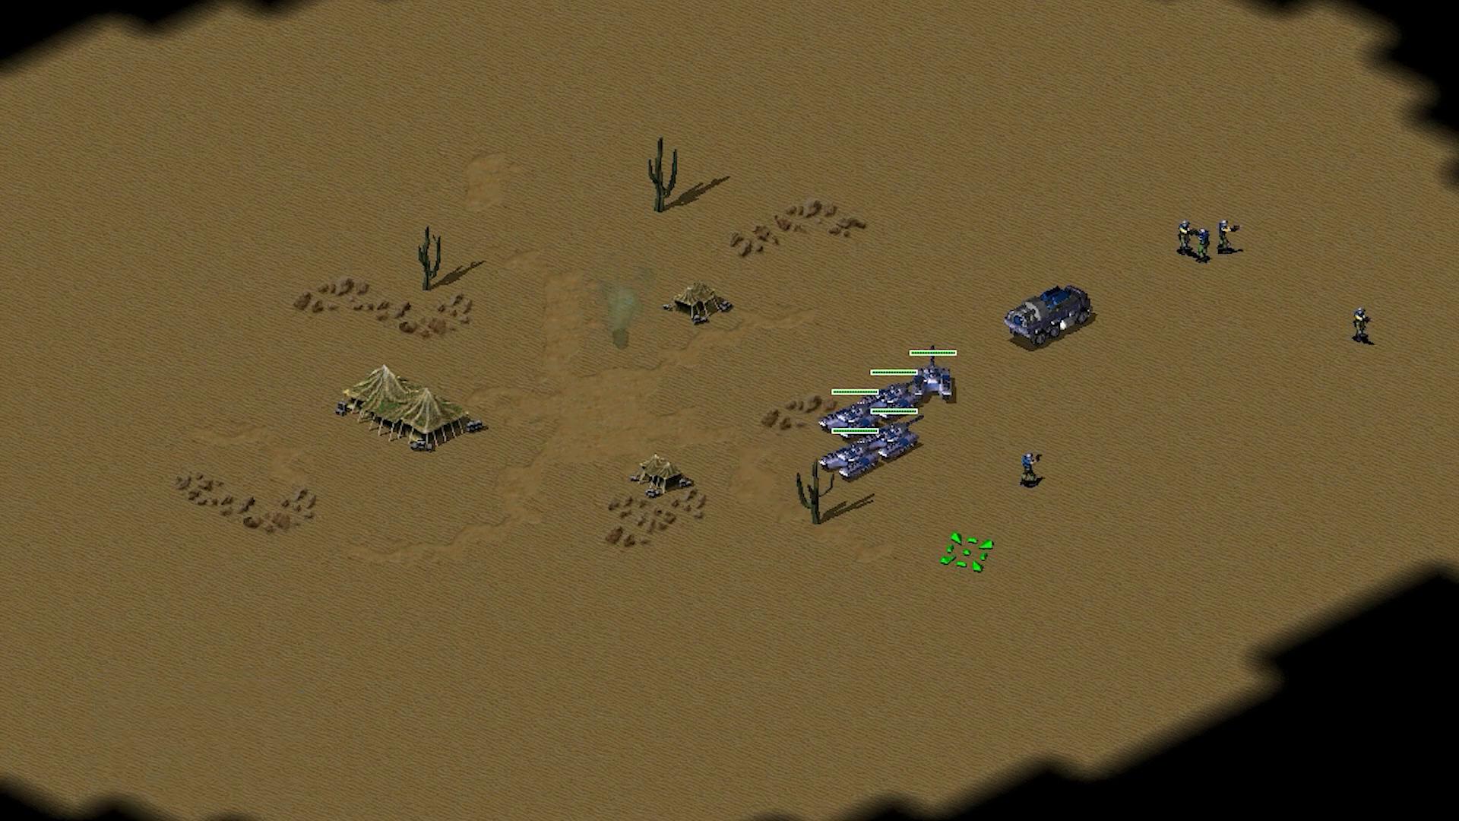
right_click(969, 552)
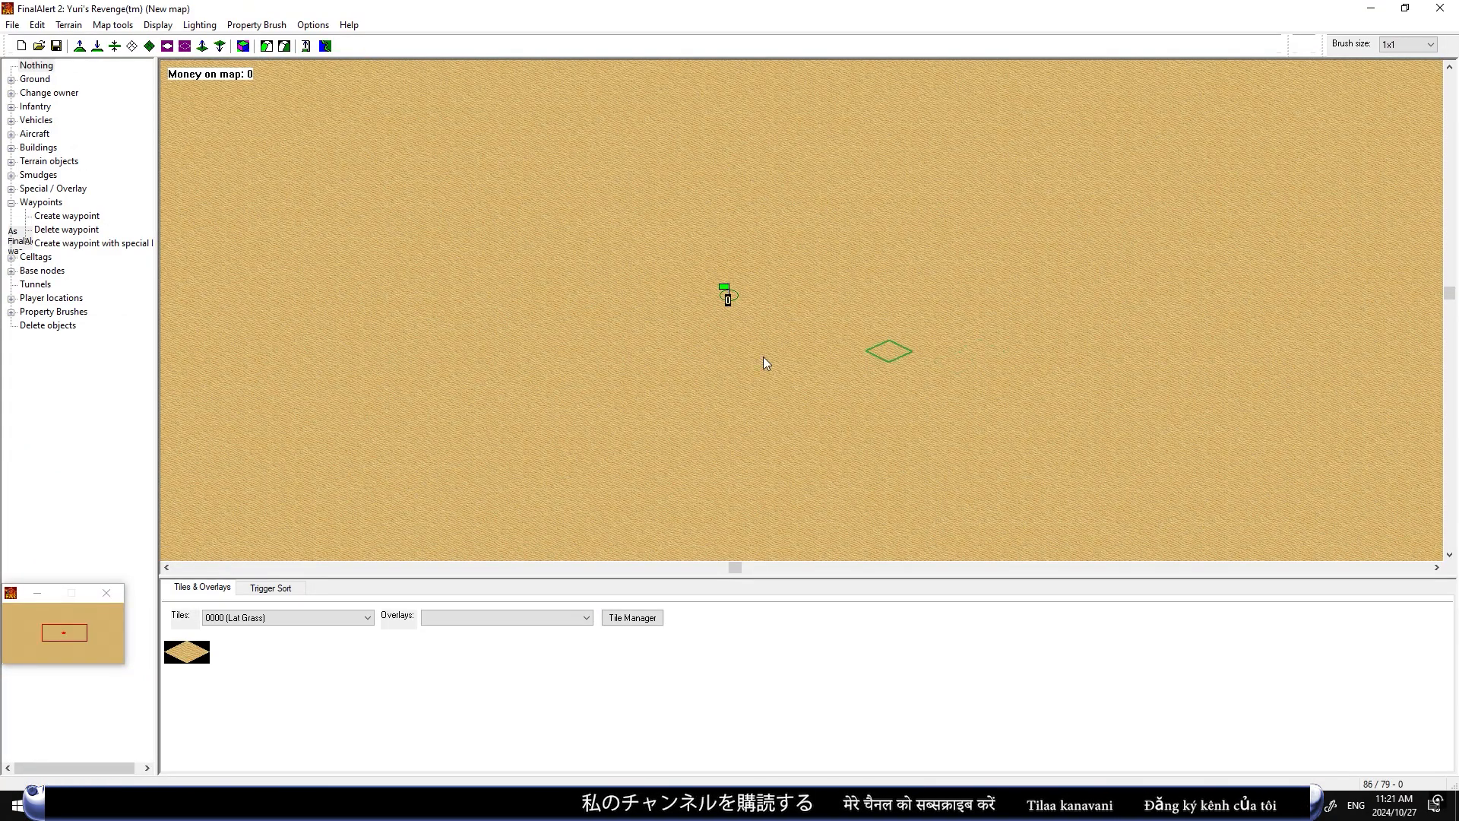
Create a waypoint with the special ID 8 on the empty ground west of waypoint 0
left_click(85, 219)
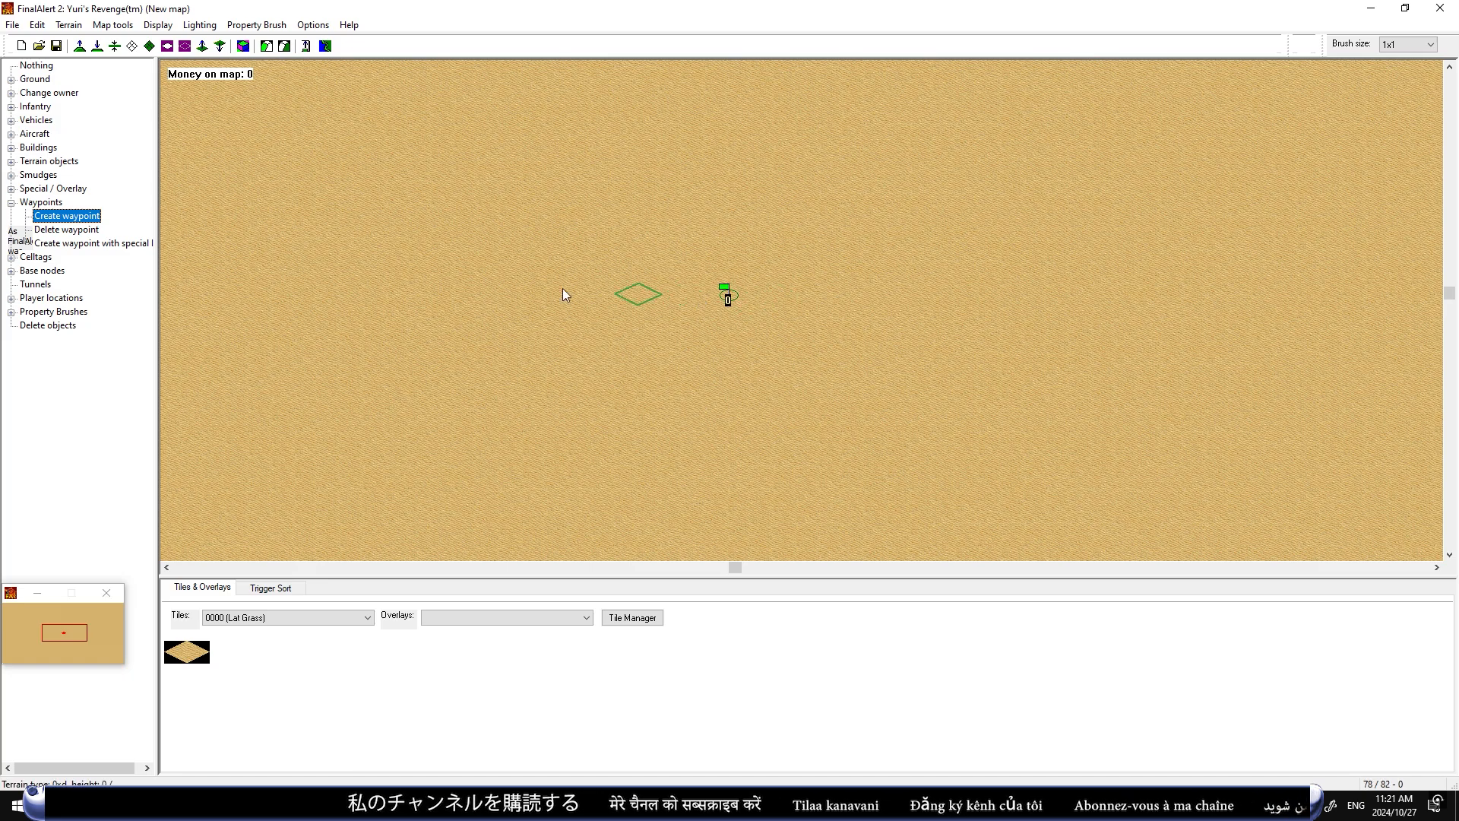
left_click(66, 245)
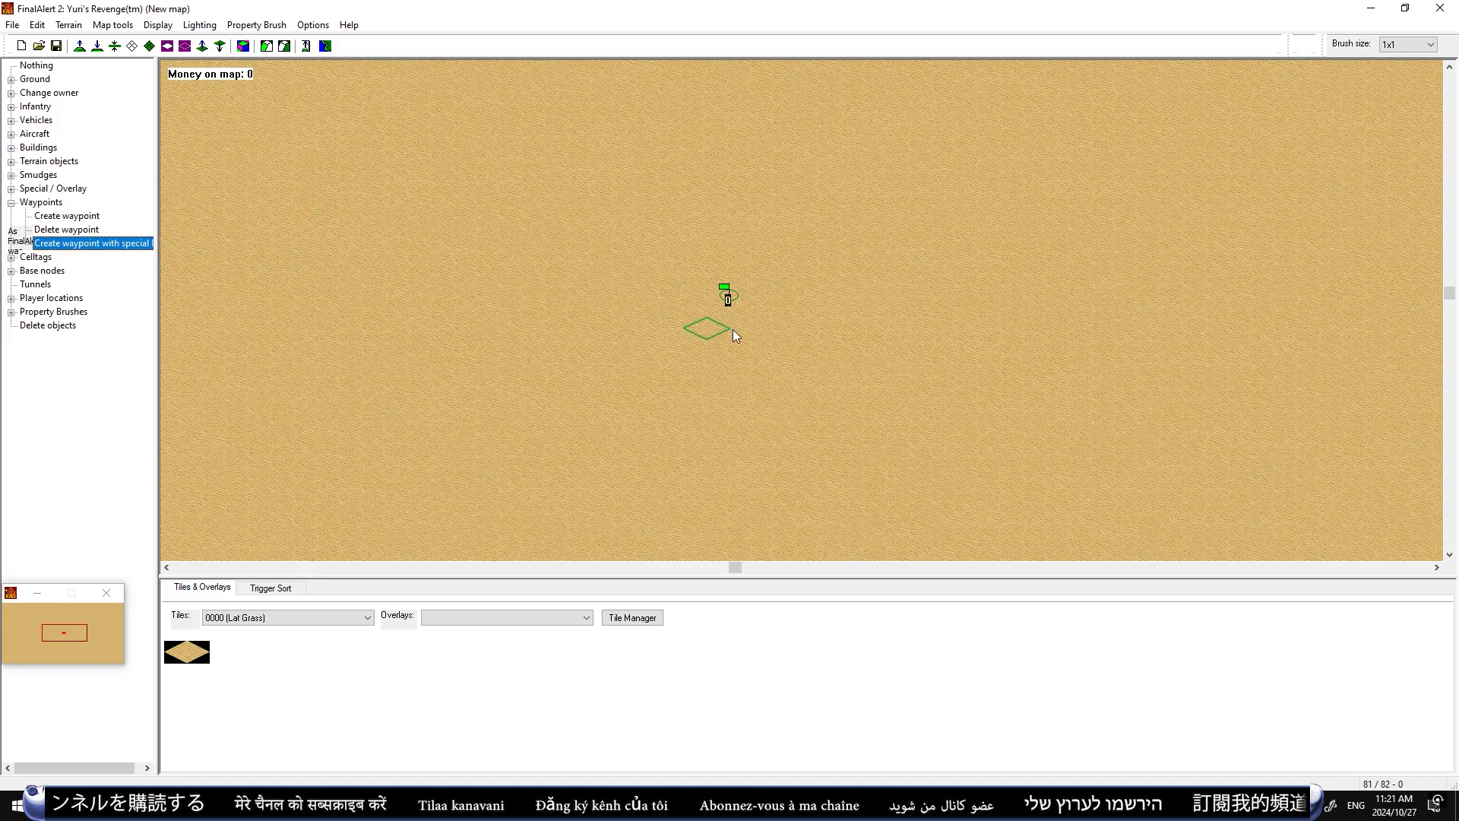
left_click(572, 308)
double_click(654, 411)
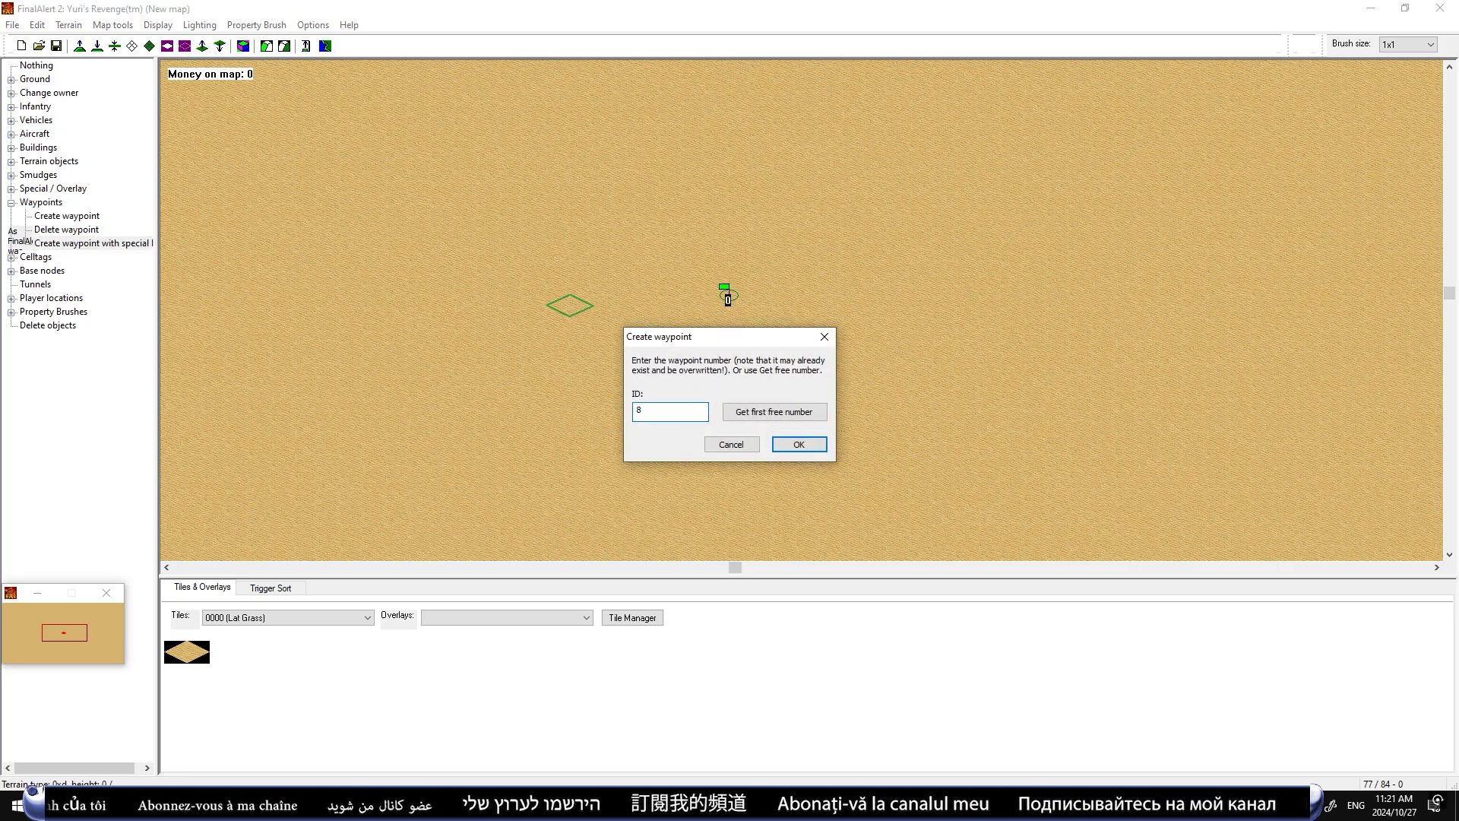
left_click(799, 444)
middle_click_drag(971, 463, 950, 464)
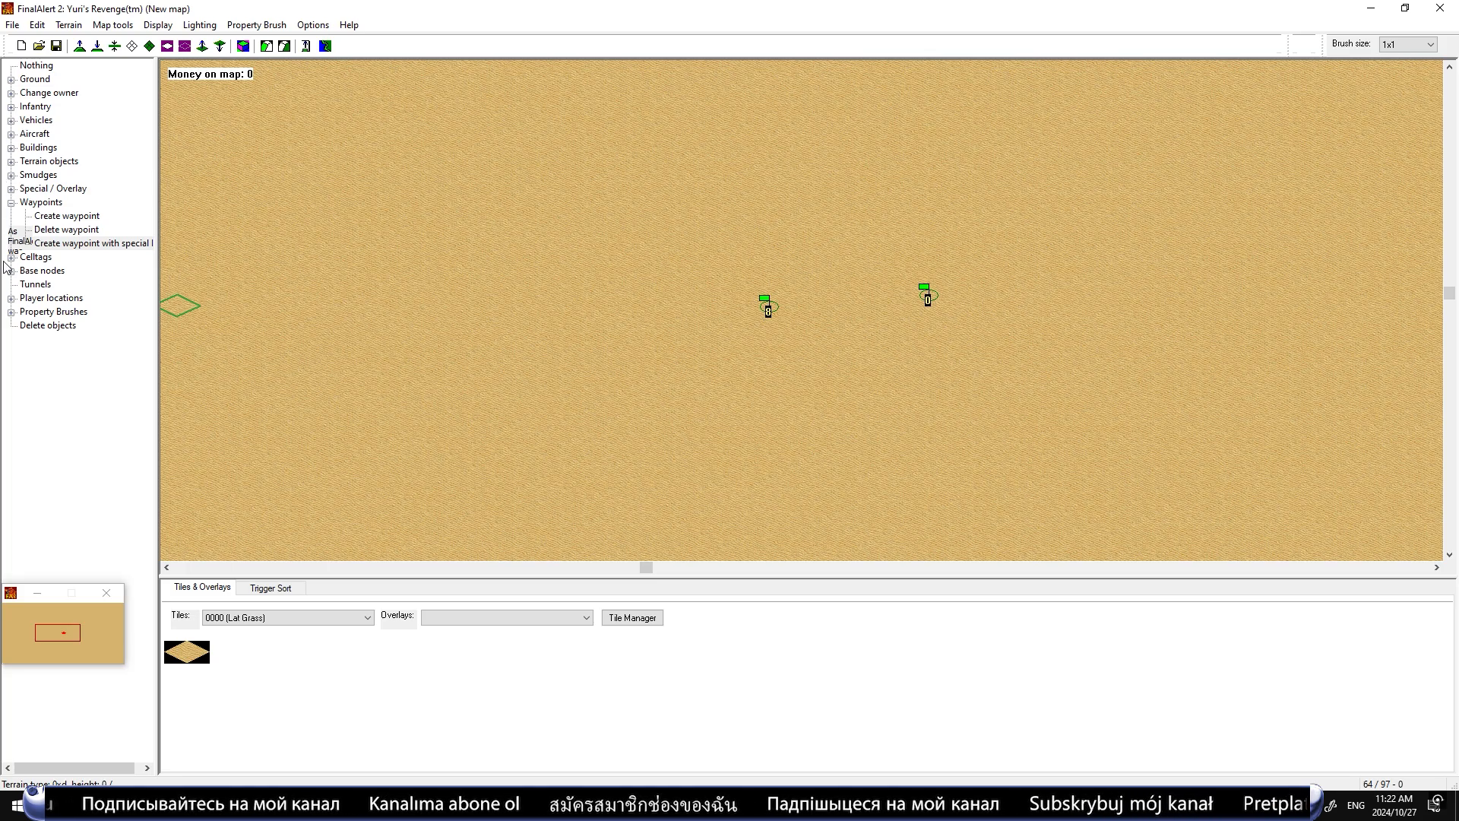
Place a Camp Fire (CAMSC06) building on waypoint 8 and end object placement
left_click(11, 148)
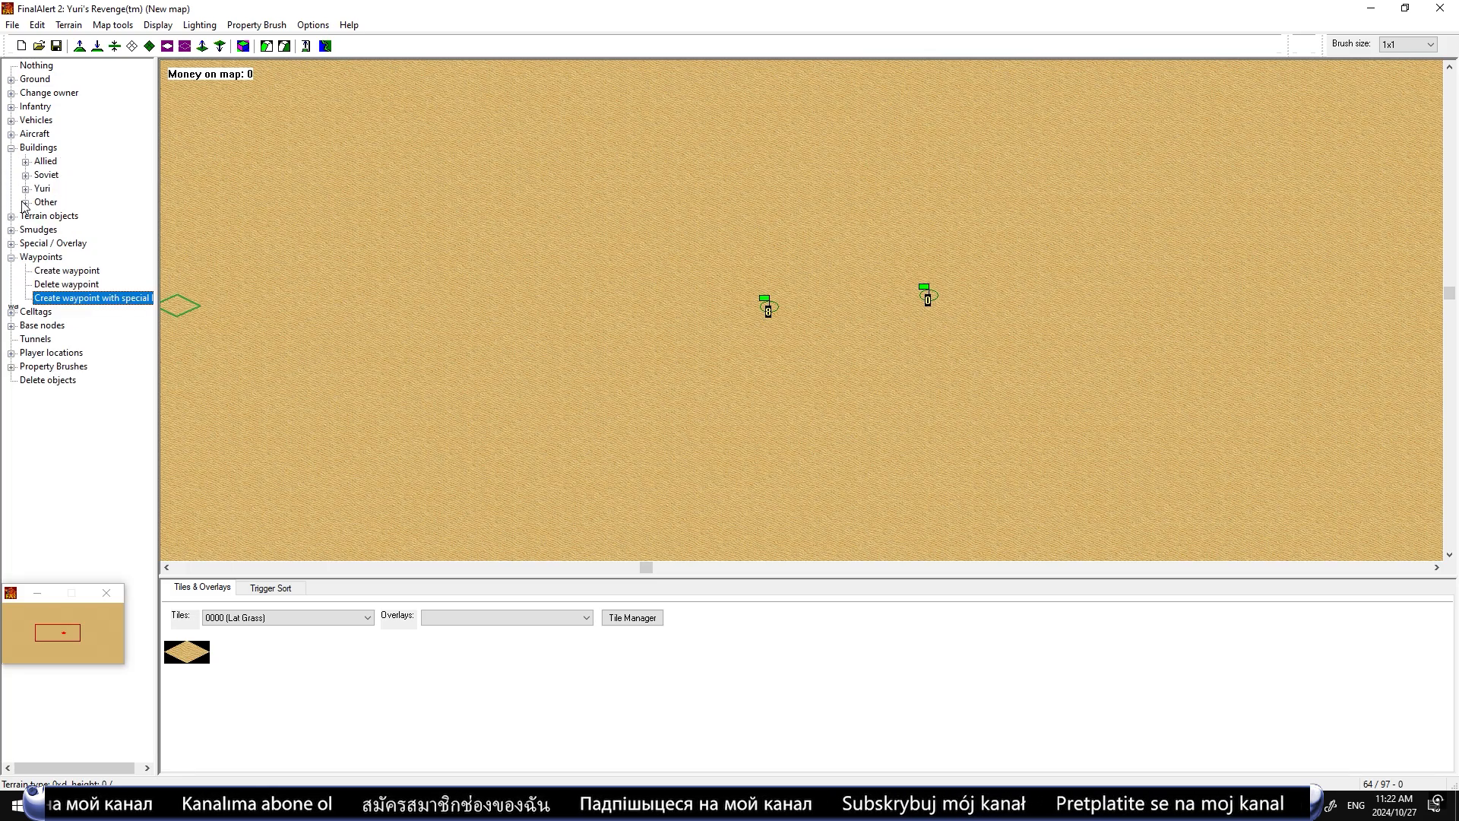
left_click(26, 202)
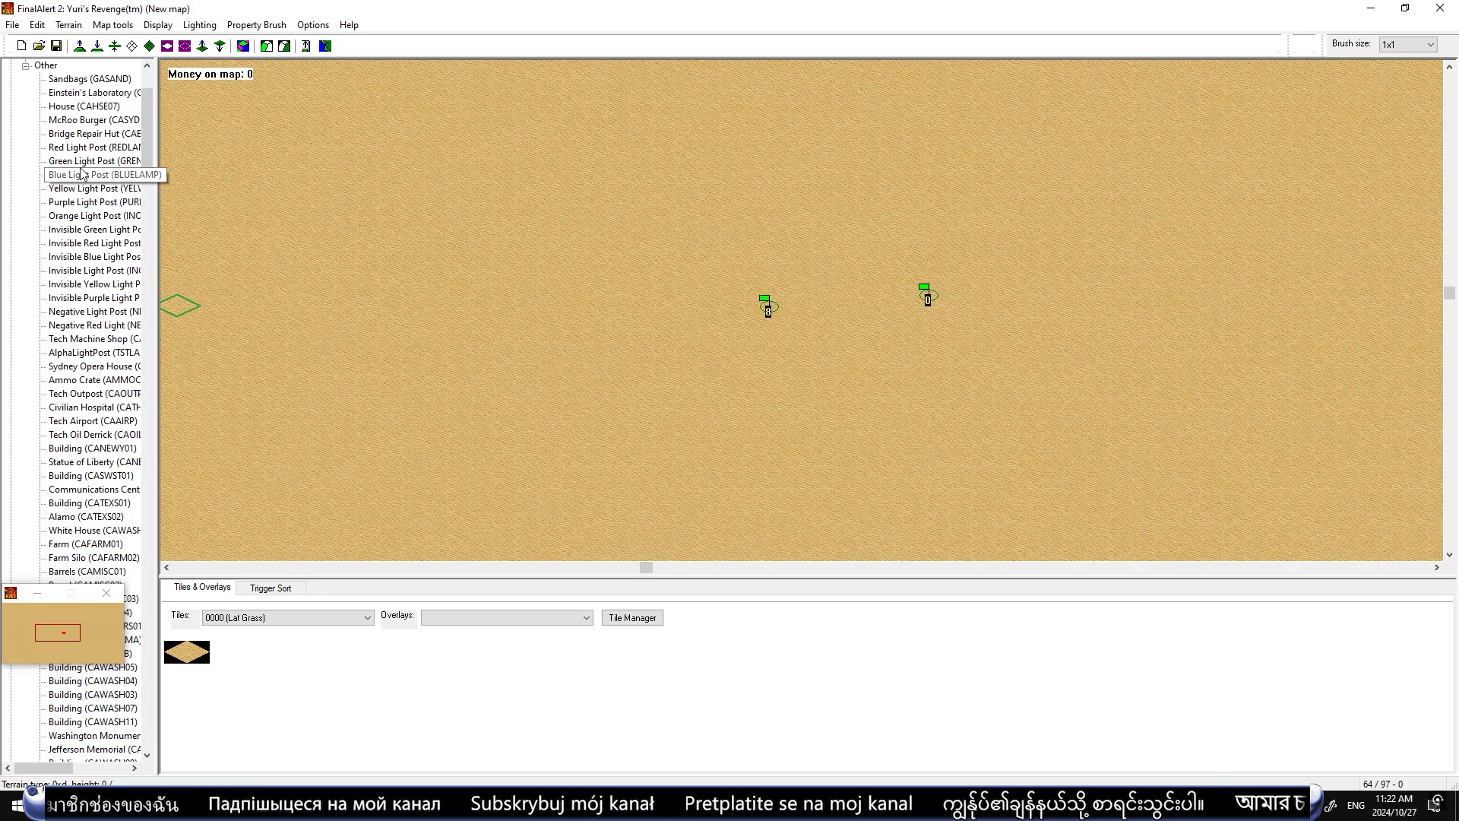
left_click(89, 79)
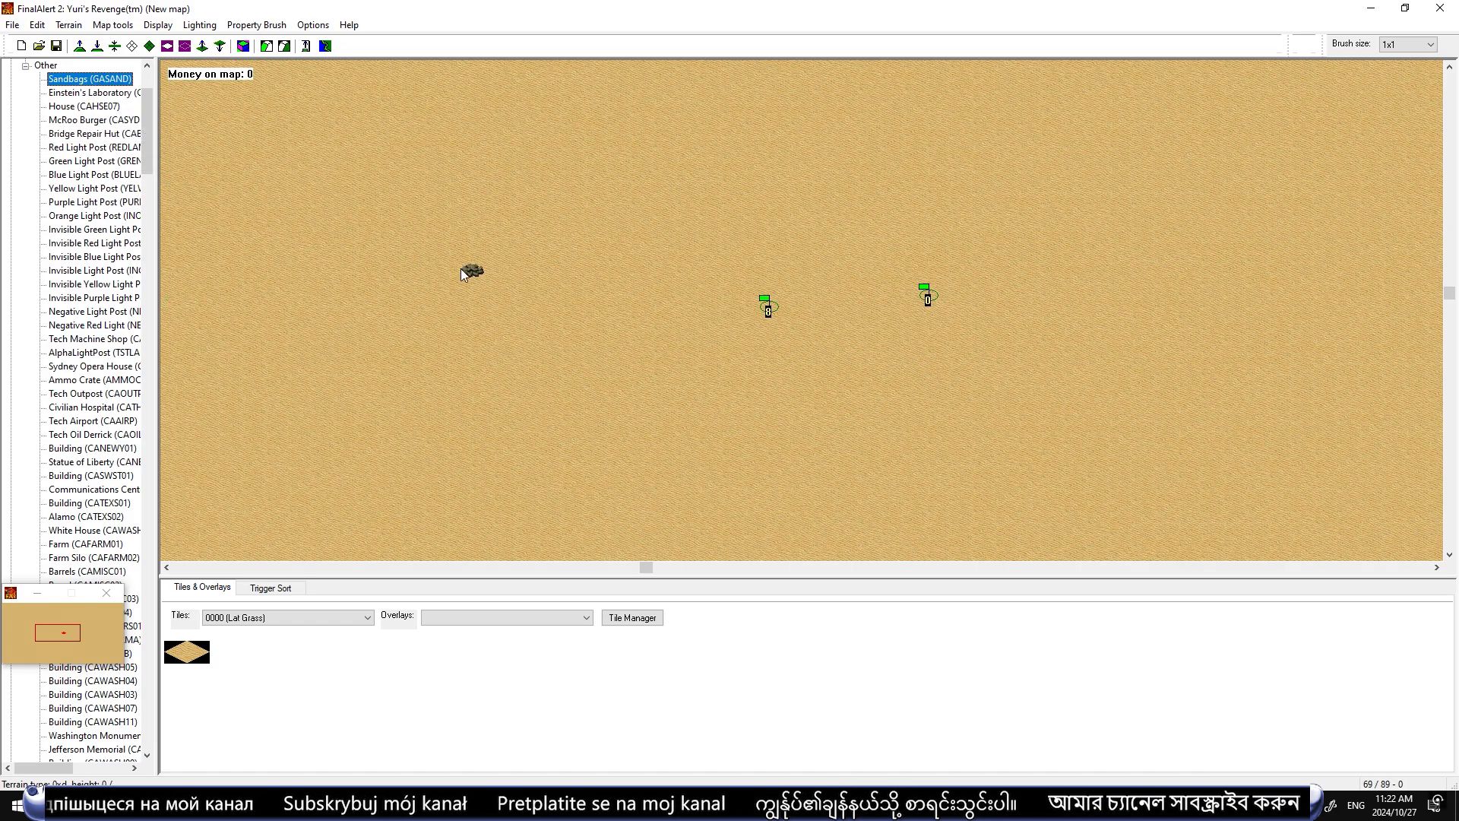
key("c")
key("c")
key("c")
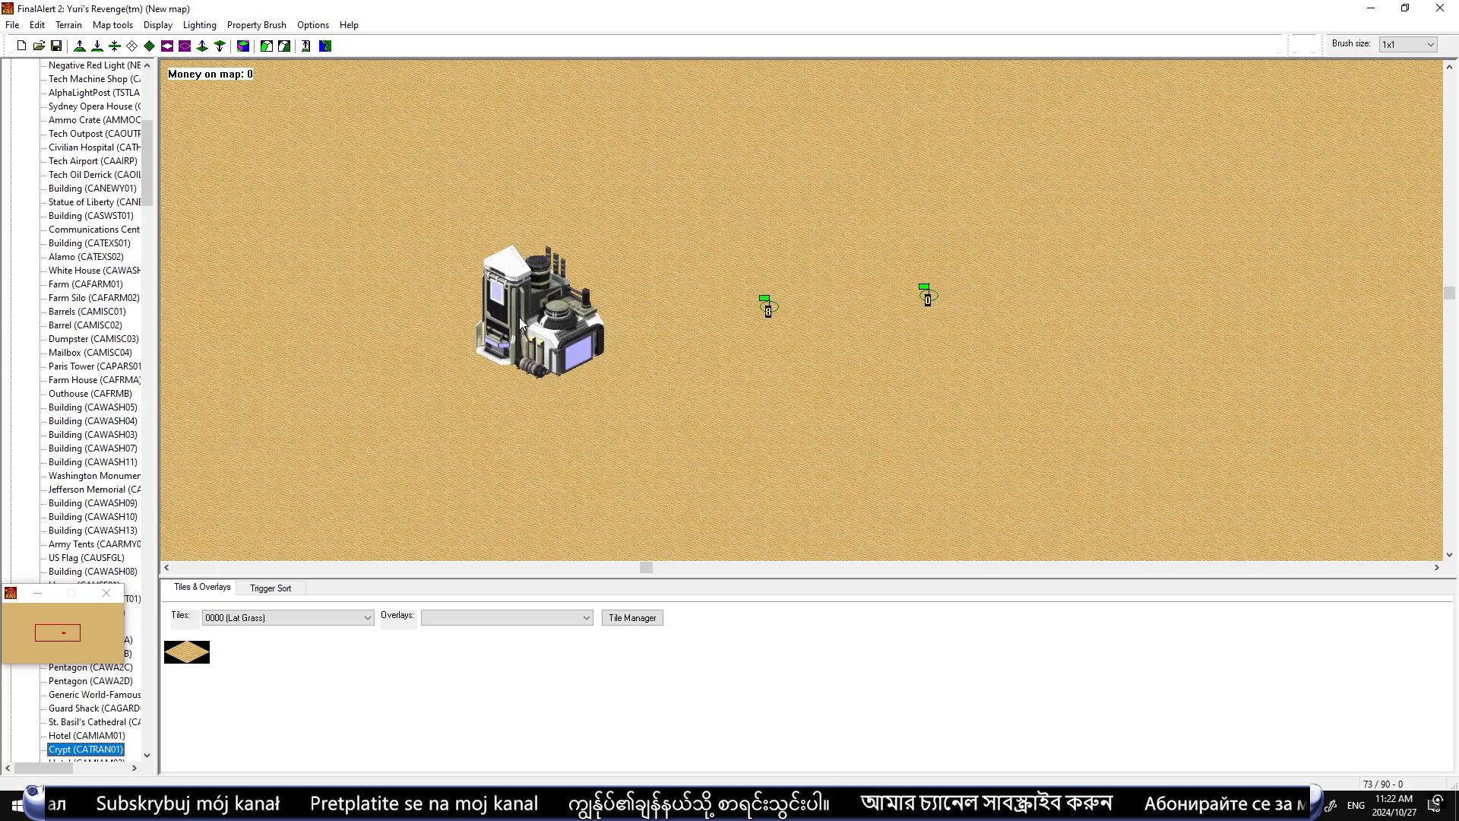
key("c")
key("c")
key("c")
key("c")
key("c")
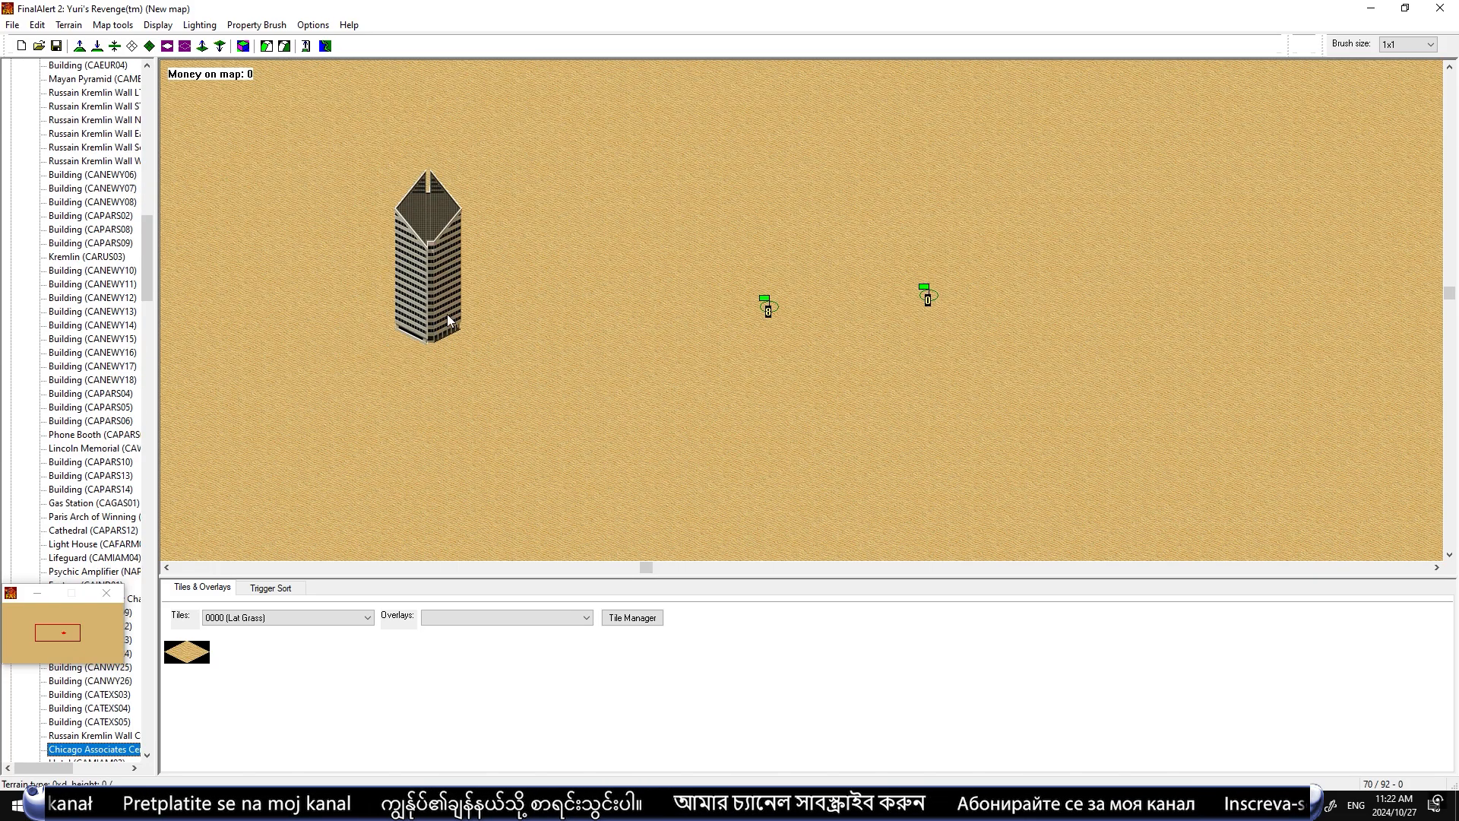
key("c")
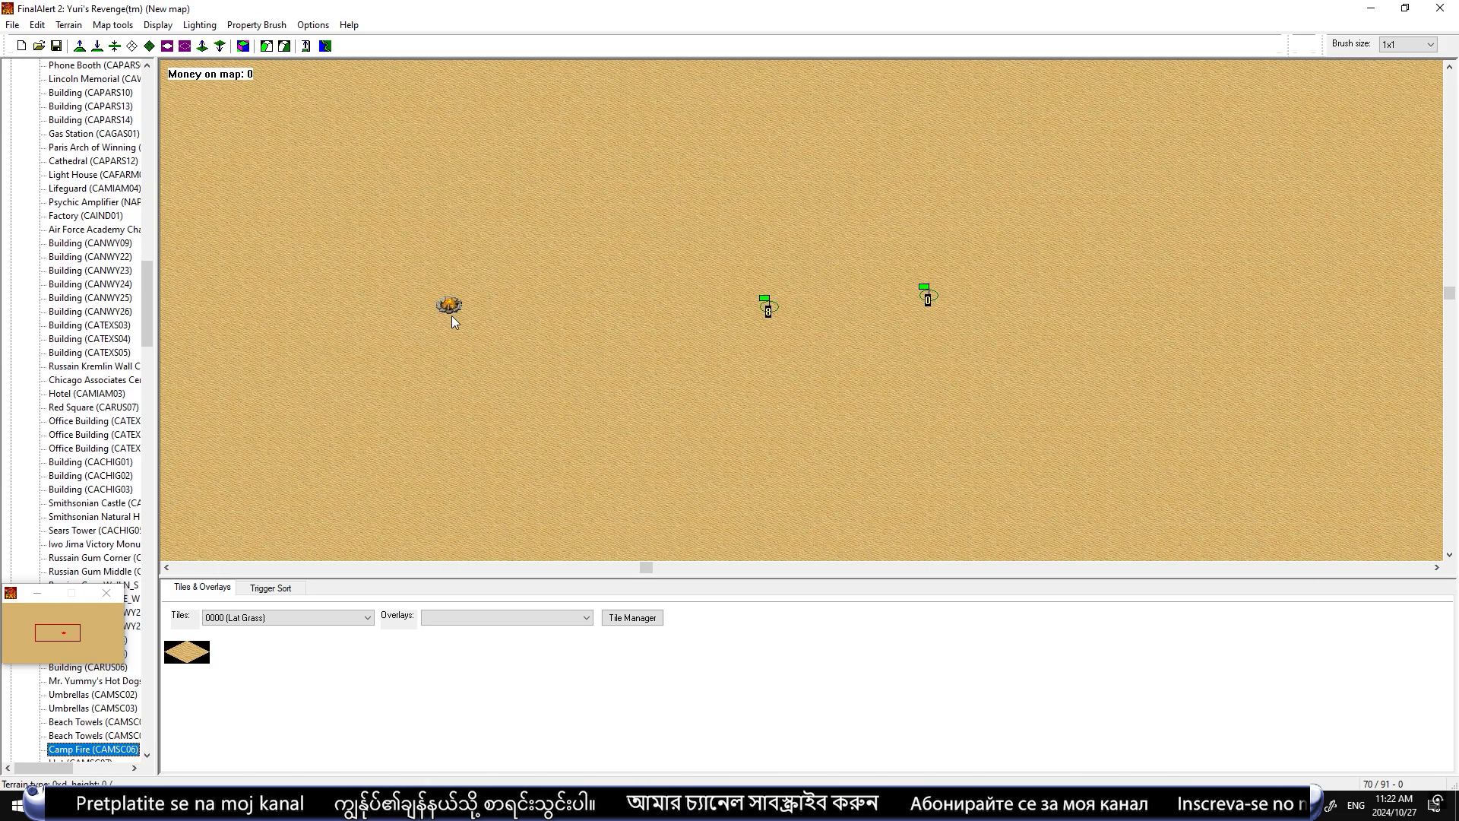
left_click(765, 311)
right_click(738, 332)
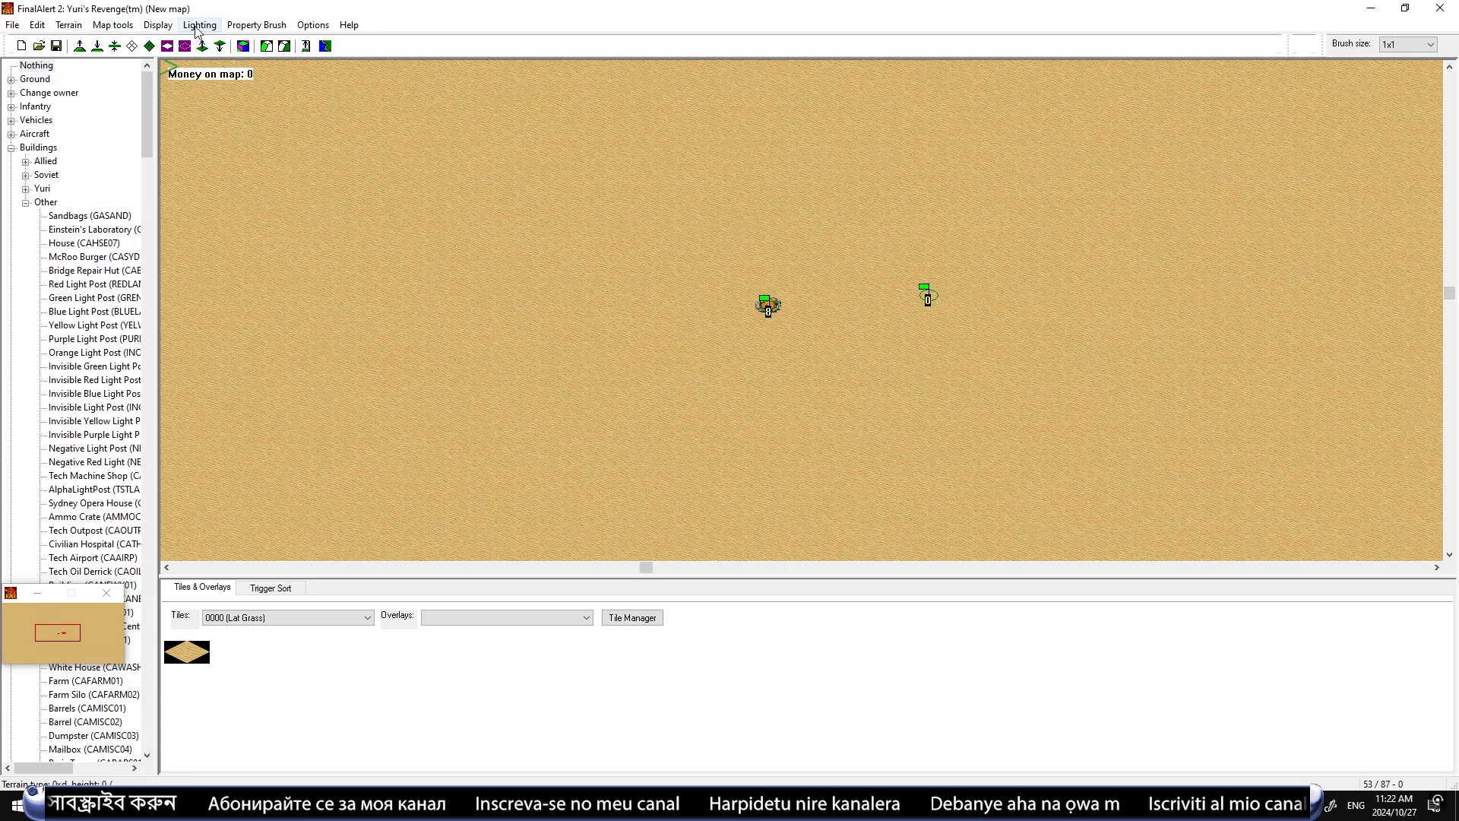
Open the trigger editor and position its window clear of the waypoints on the map
left_click(39, 27)
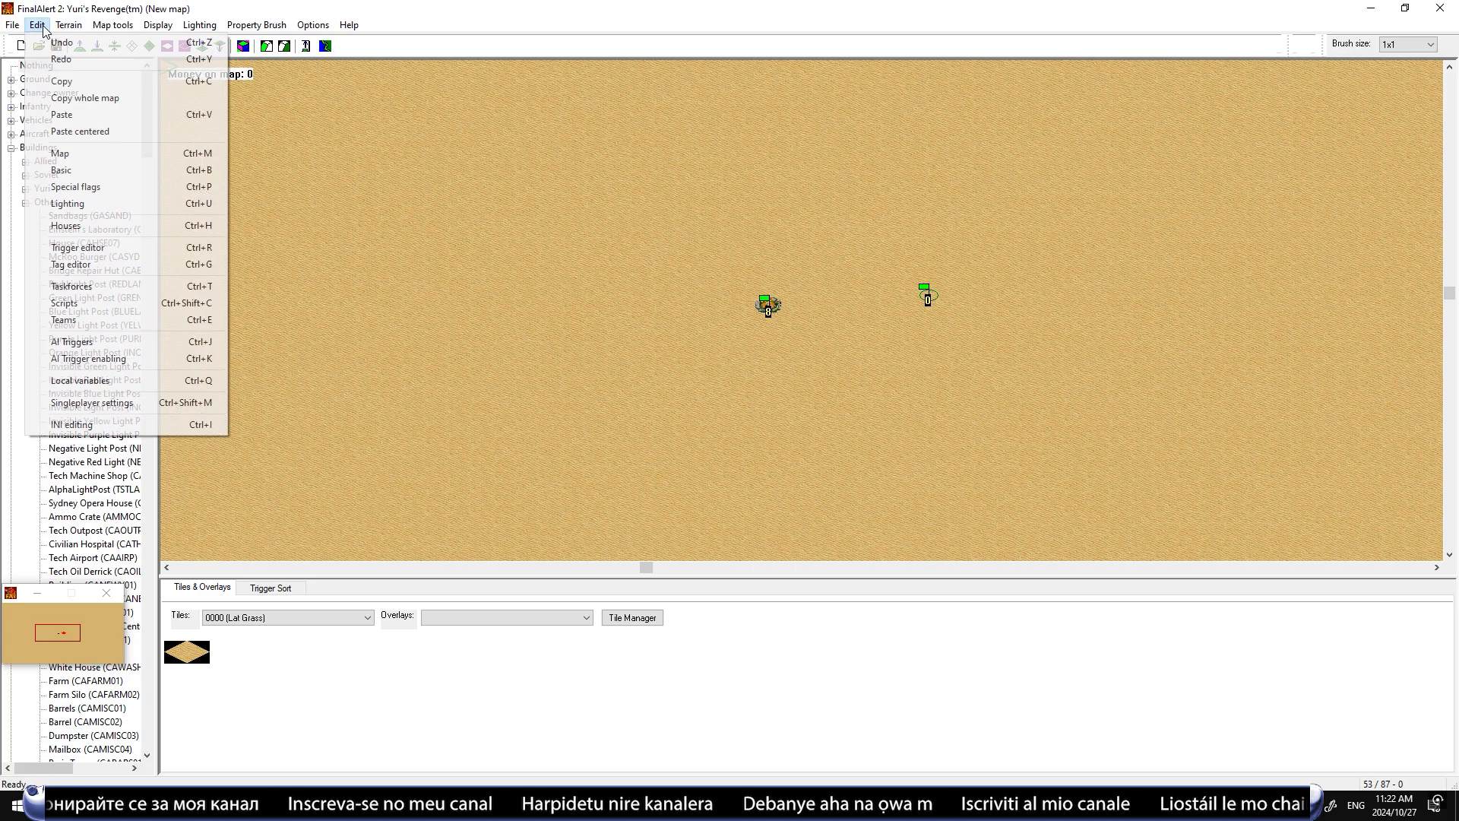
left_click(82, 248)
left_click_drag(630, 243, 405, 152)
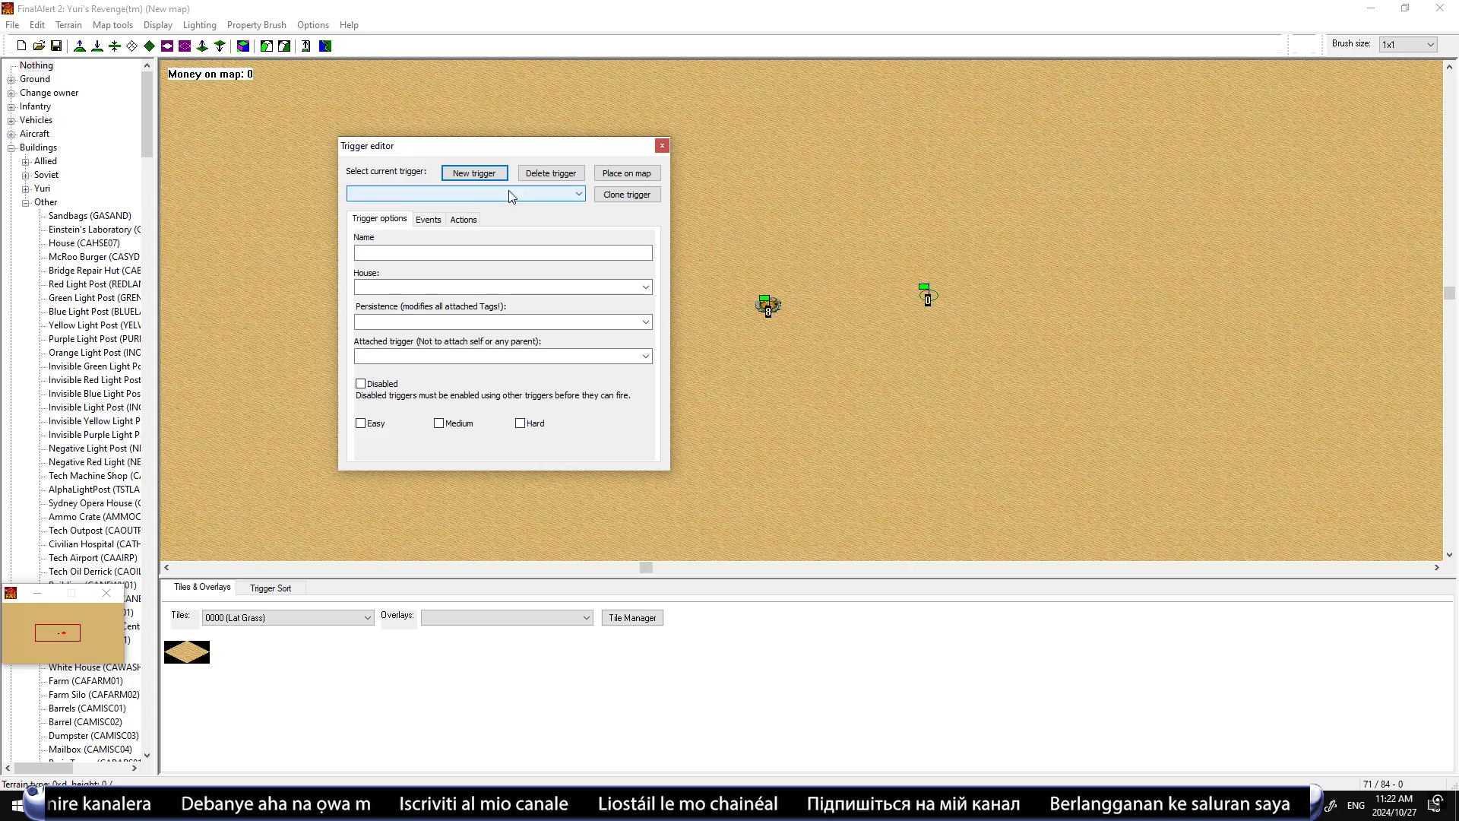
Create a new trigger and add an event of type 8 that springs it immediately
left_click(427, 219)
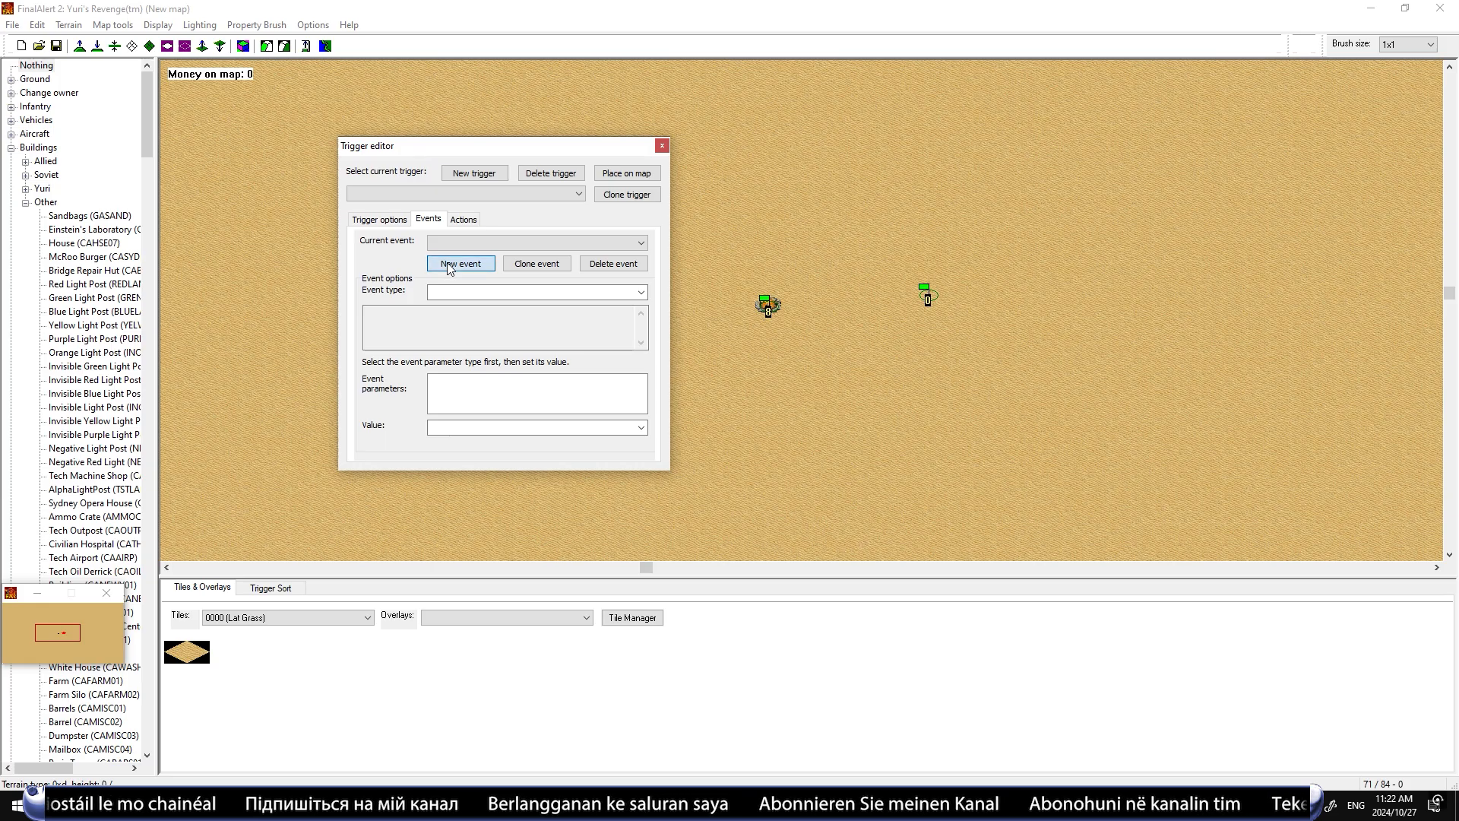
left_click(635, 242)
left_click(637, 245)
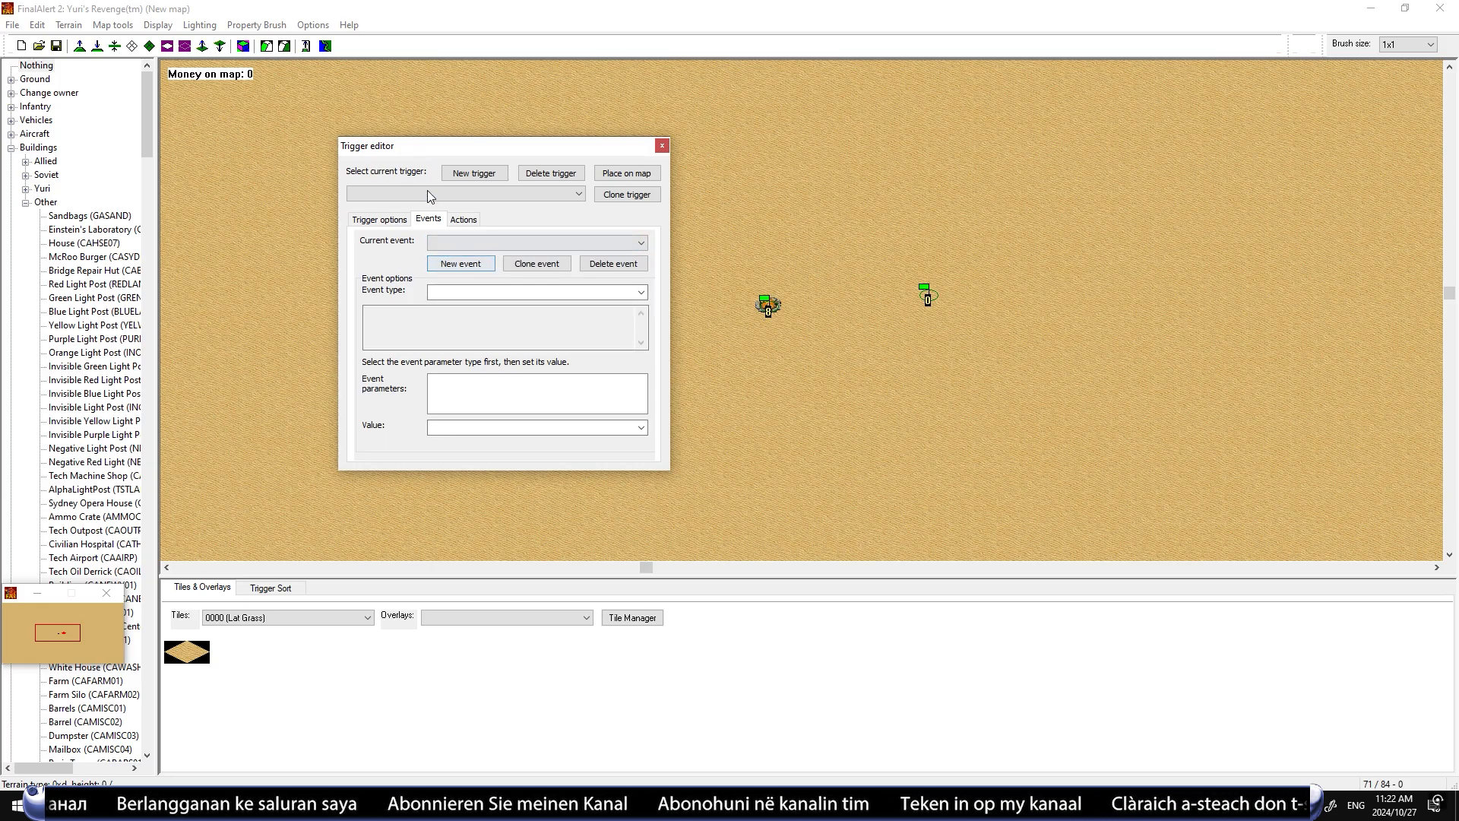
left_click(473, 174)
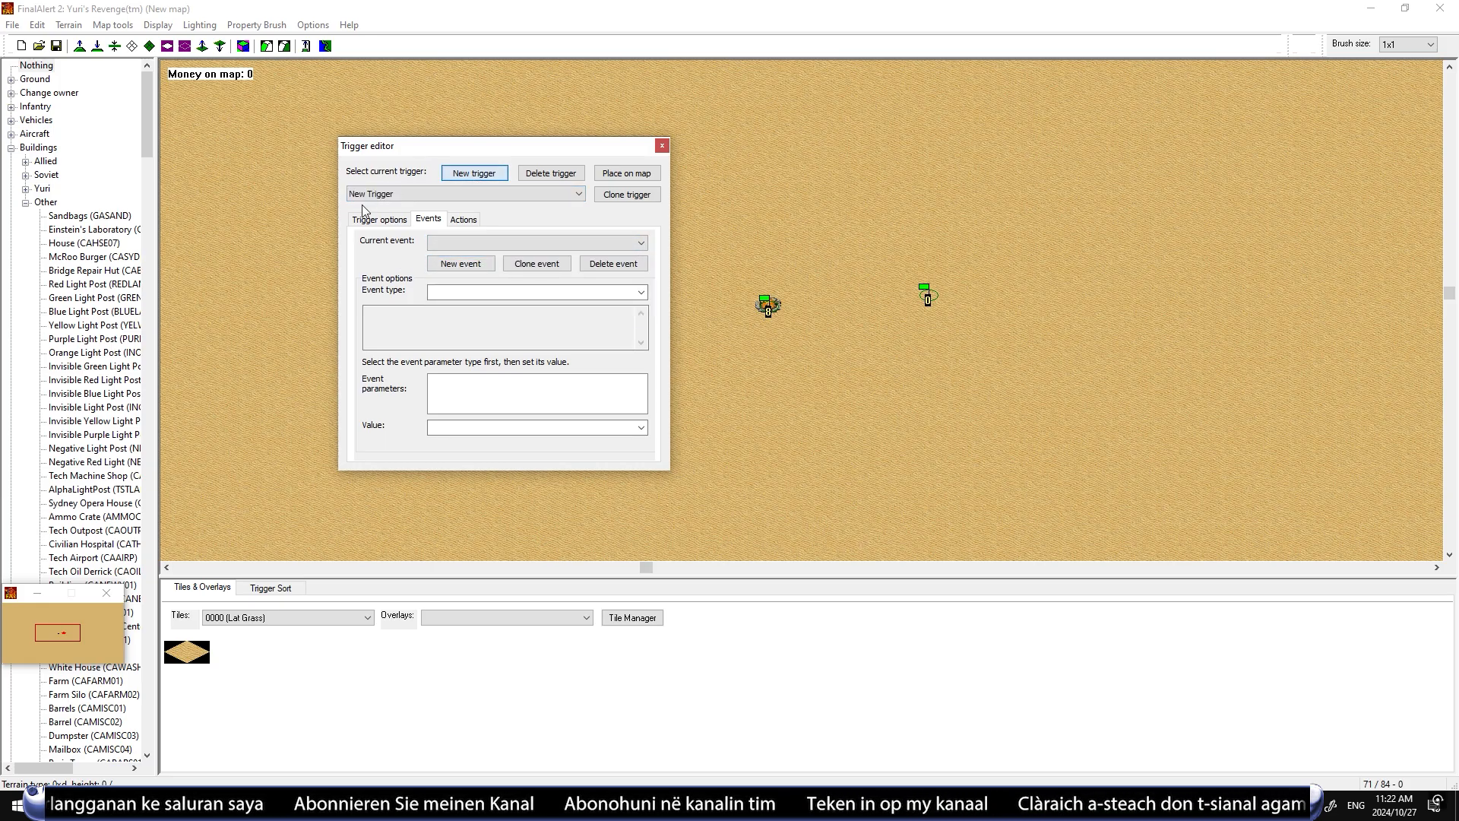
left_click(454, 266)
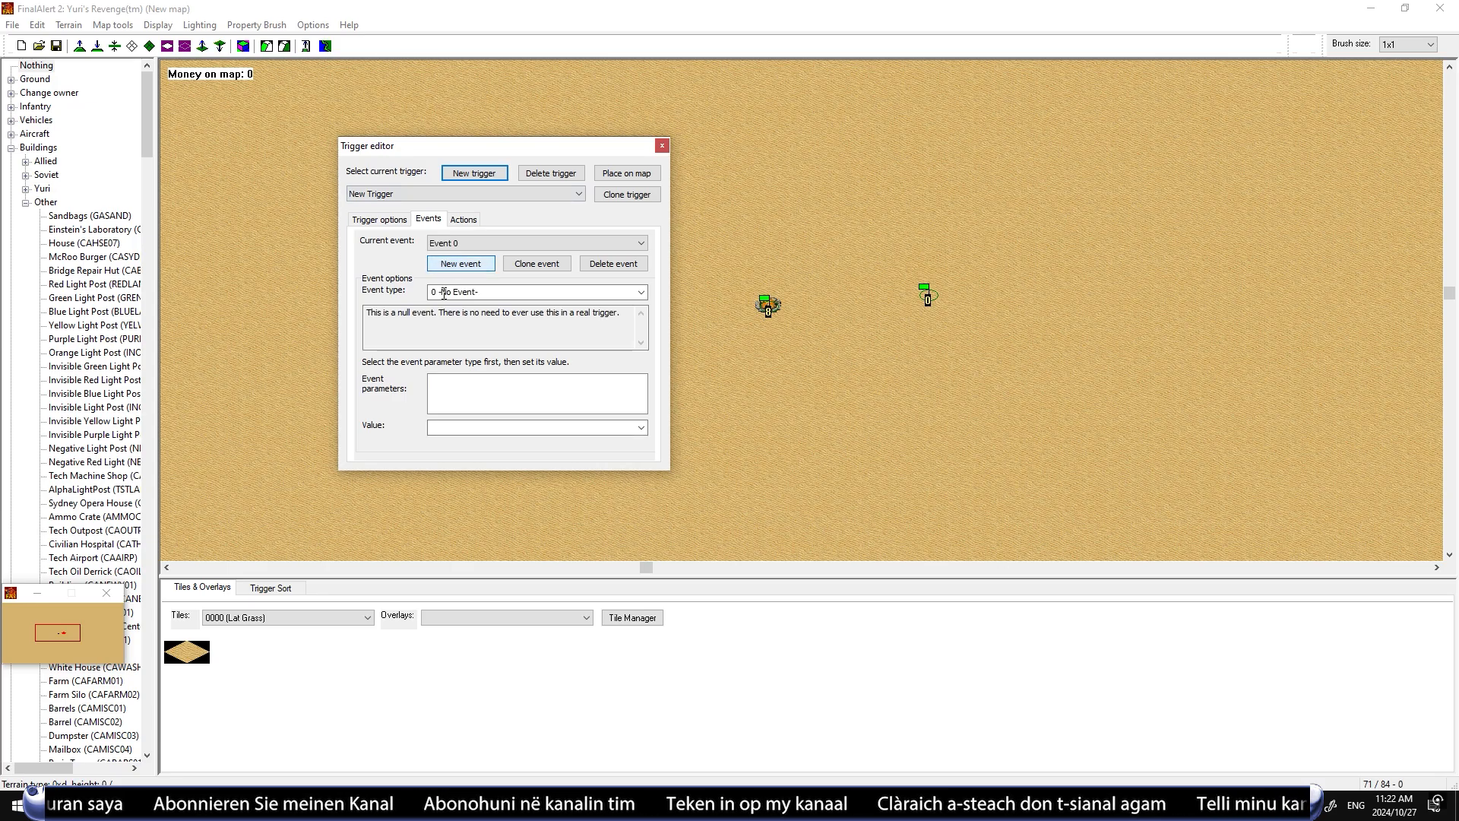
left_click(597, 293)
key("8")
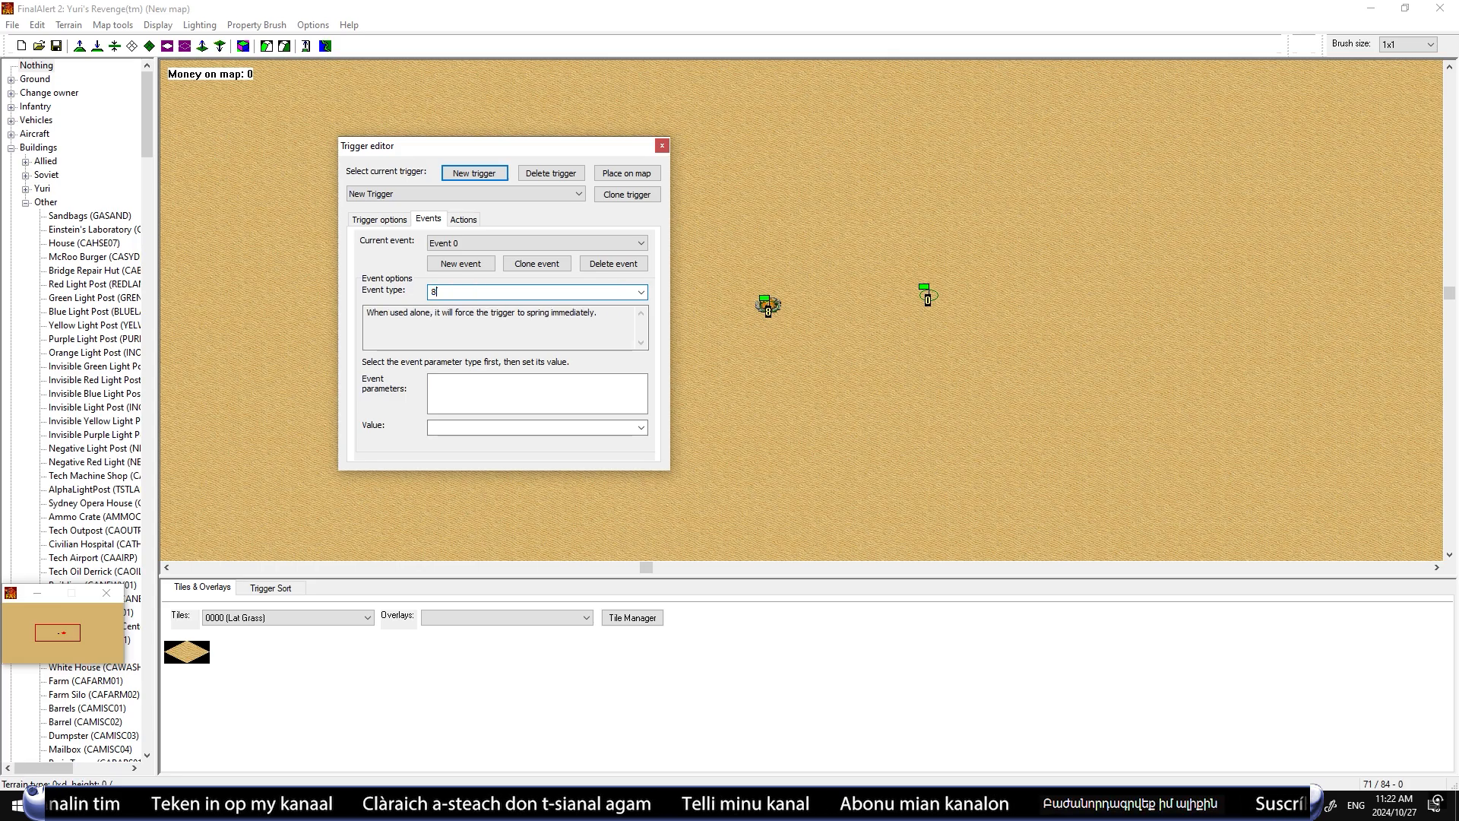
Add action 88 ParticleSystem Anim at... to the new trigger and set its waypoint to 8
left_click(456, 220)
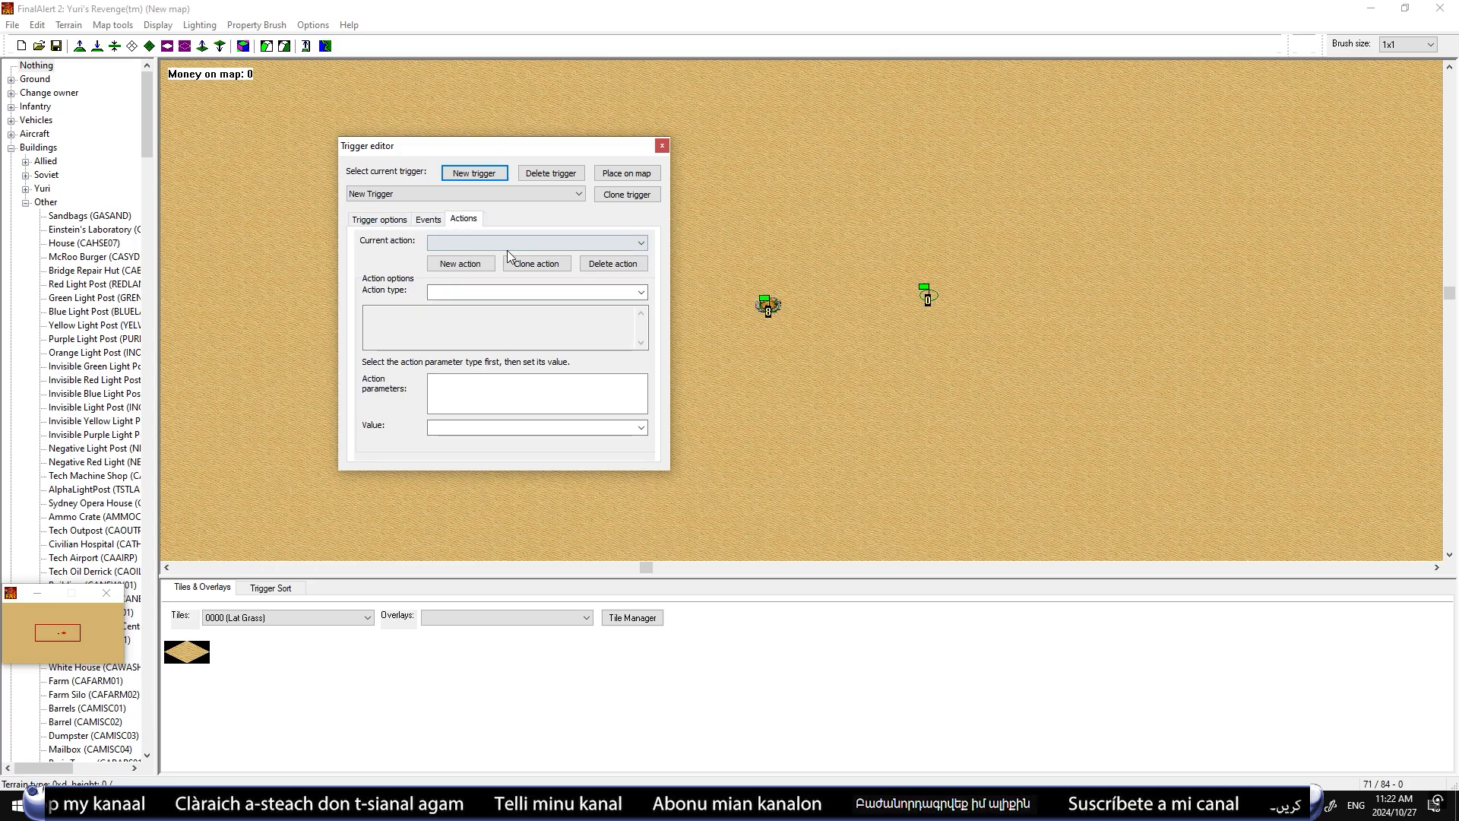
left_click(461, 266)
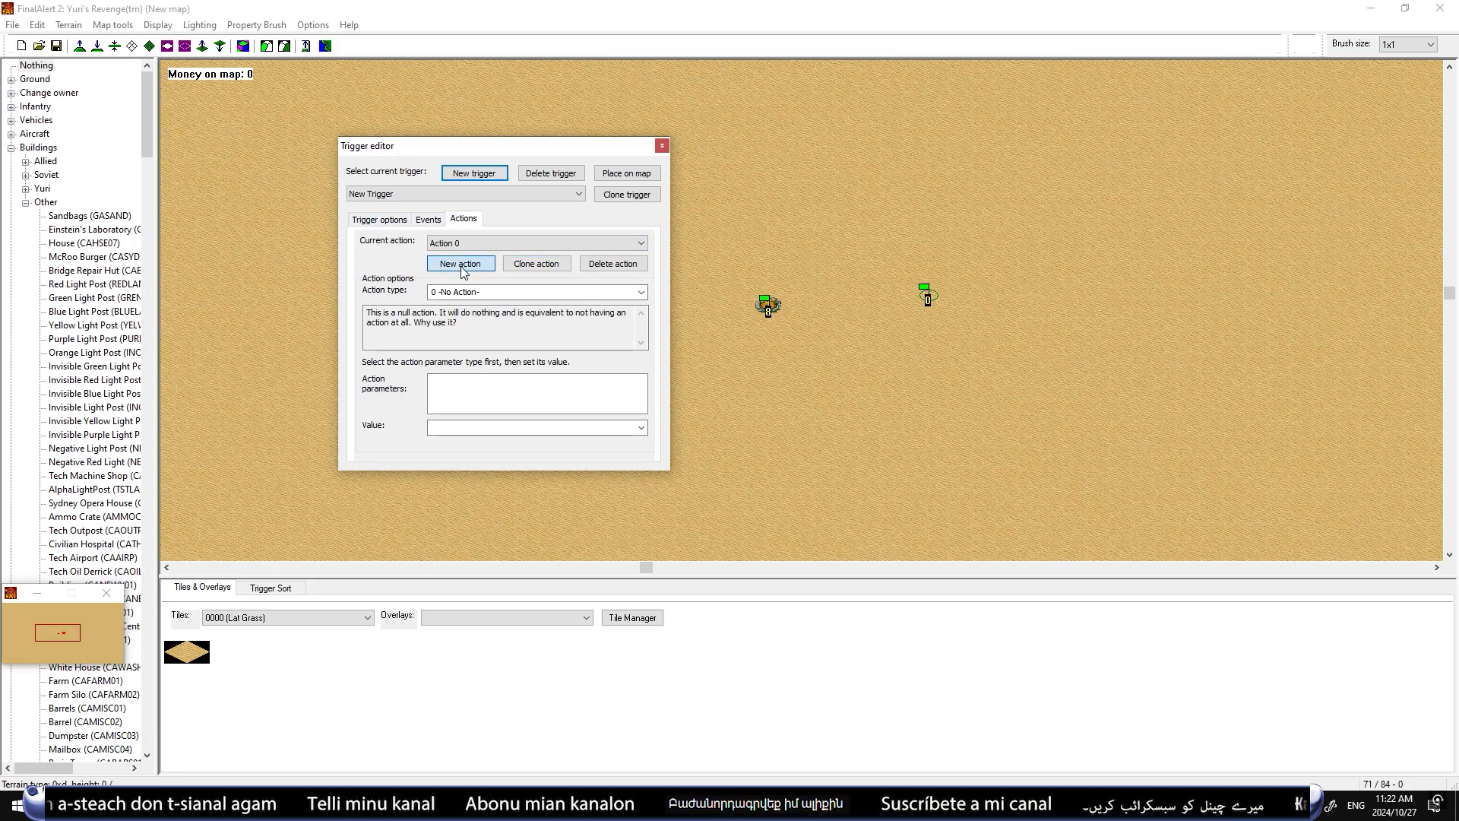
left_click(641, 293)
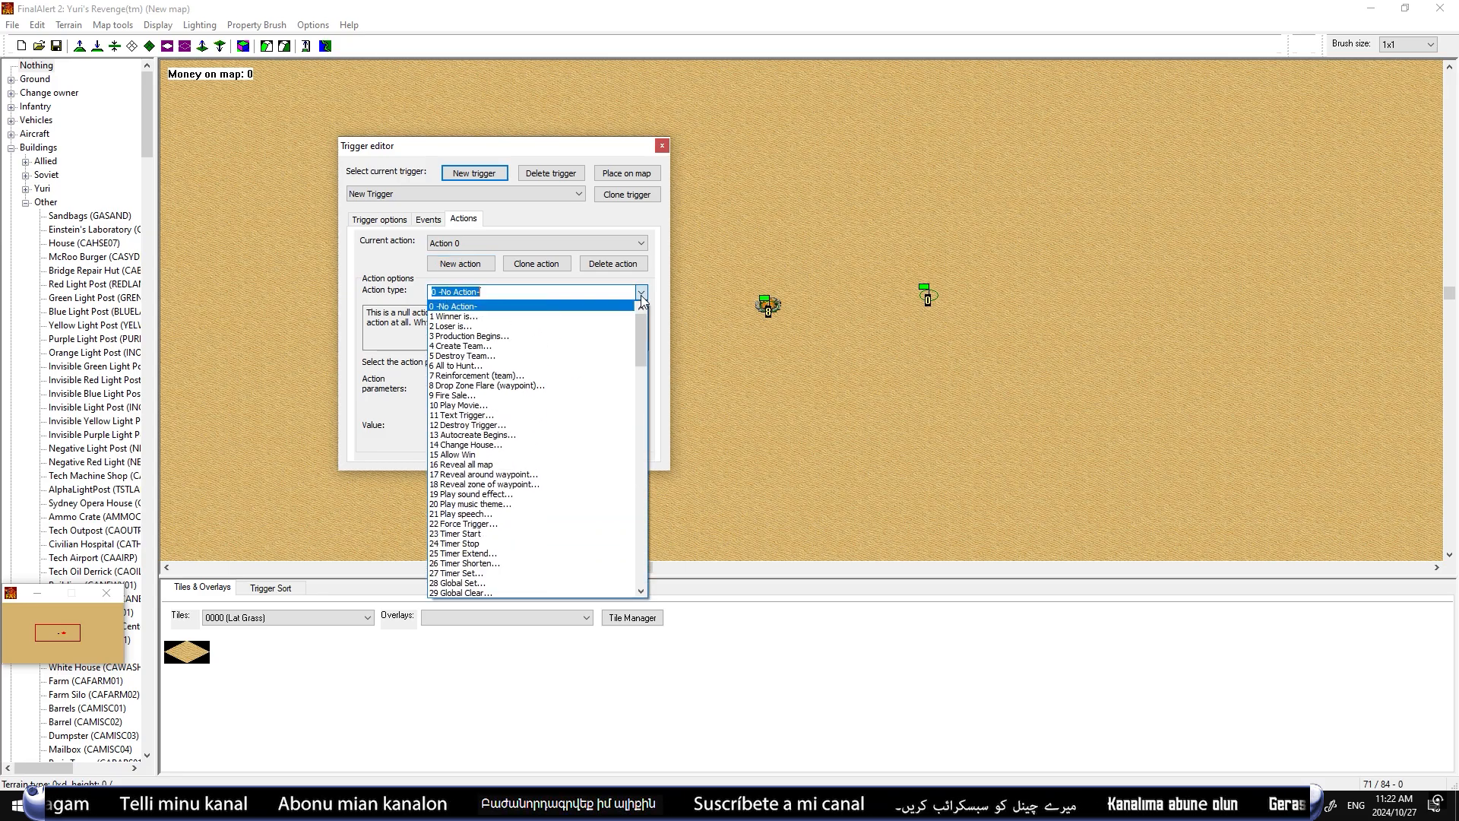
left_click_drag(643, 330, 647, 455)
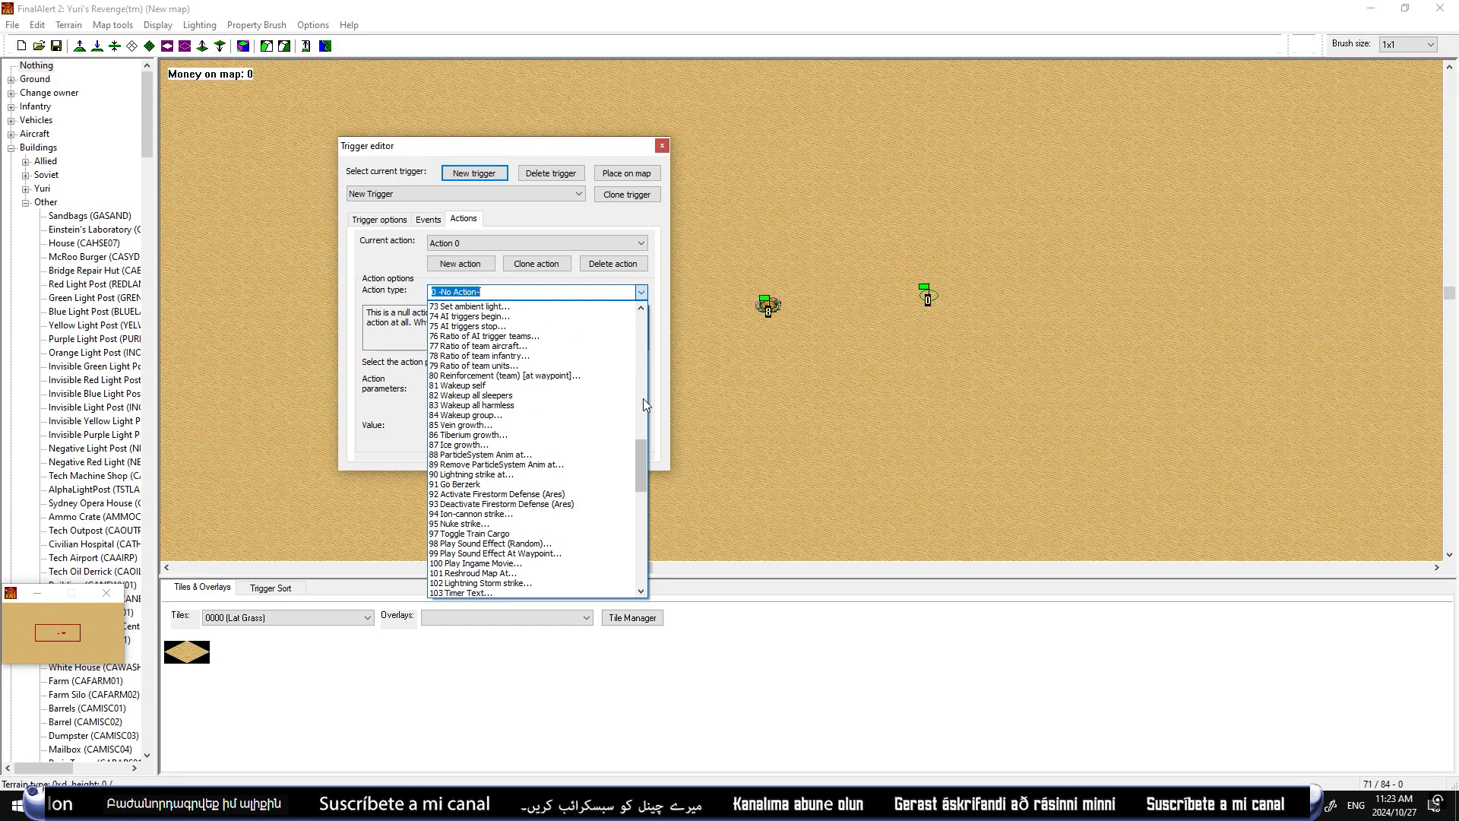
left_click(532, 454)
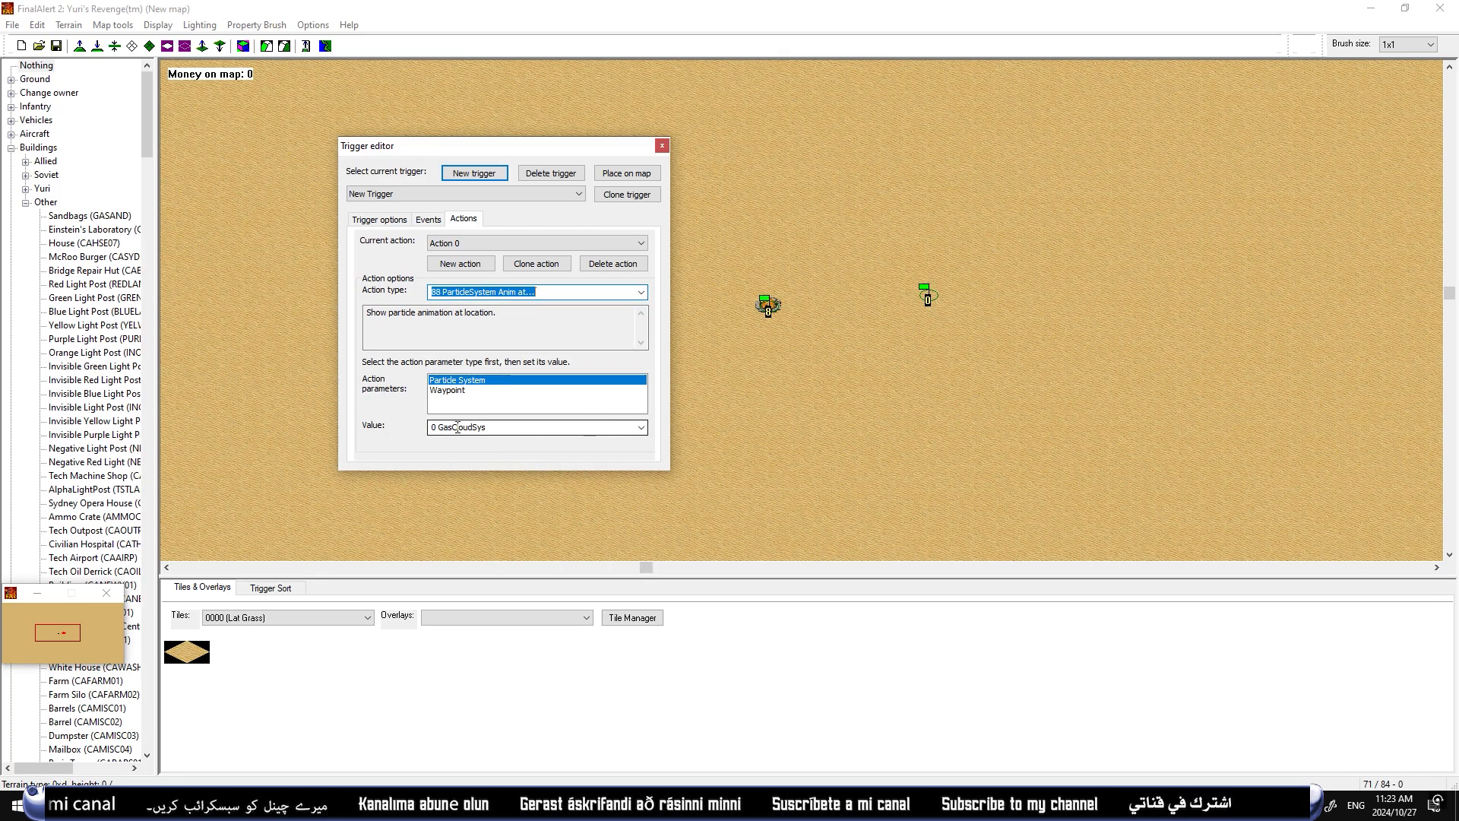
left_click(463, 390)
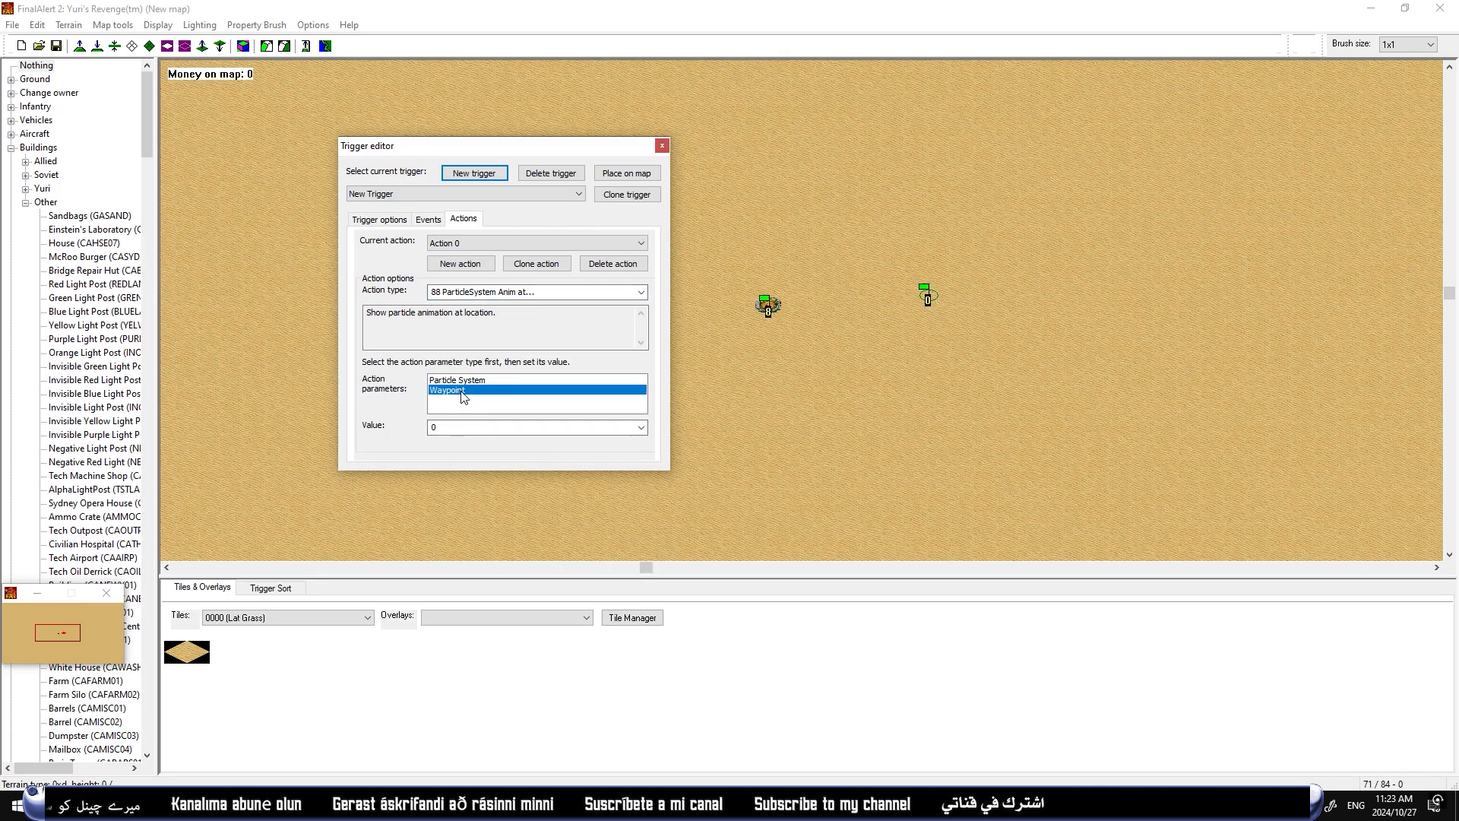
left_click(465, 426)
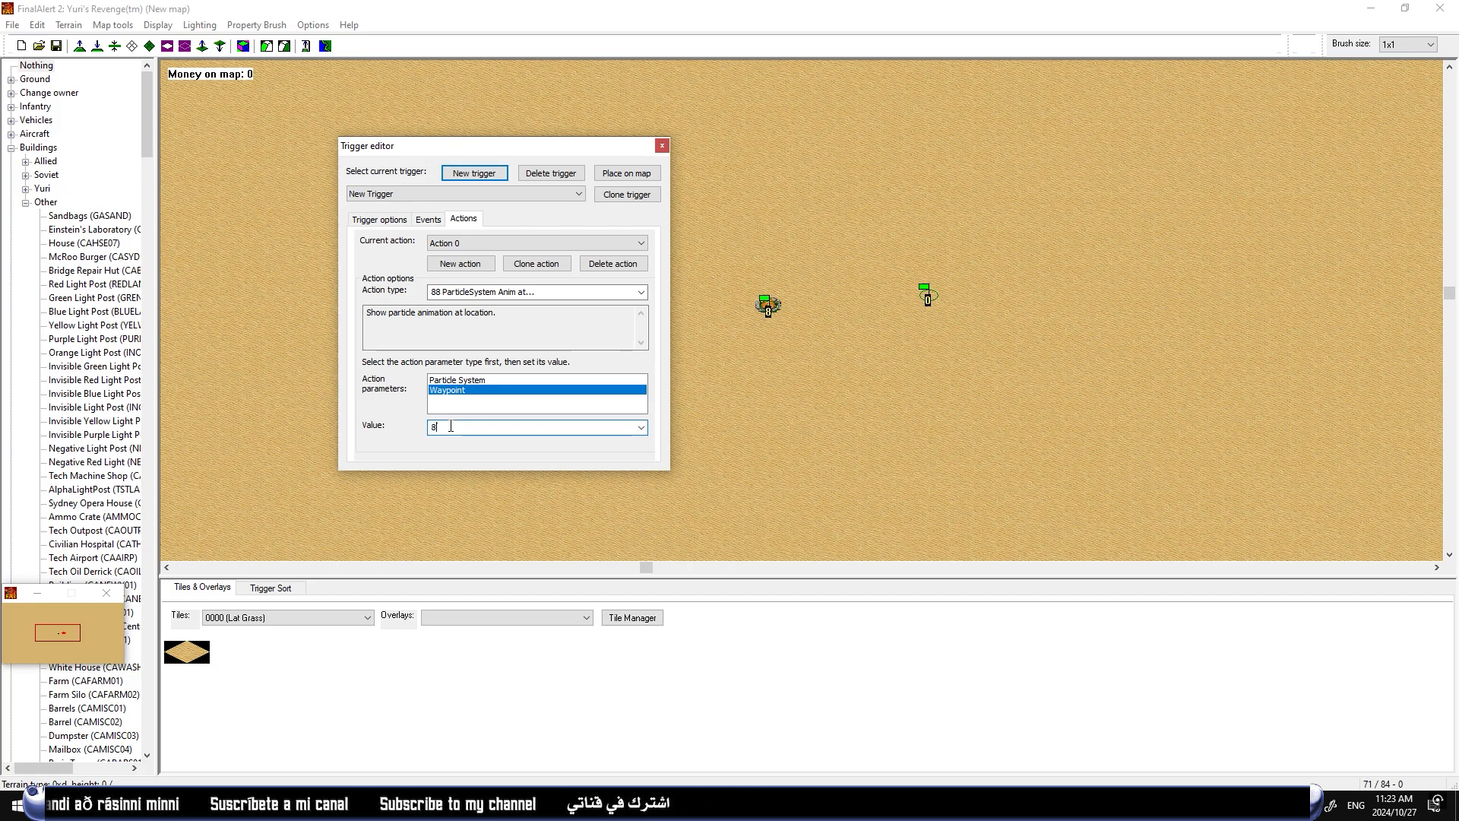
key("Return")
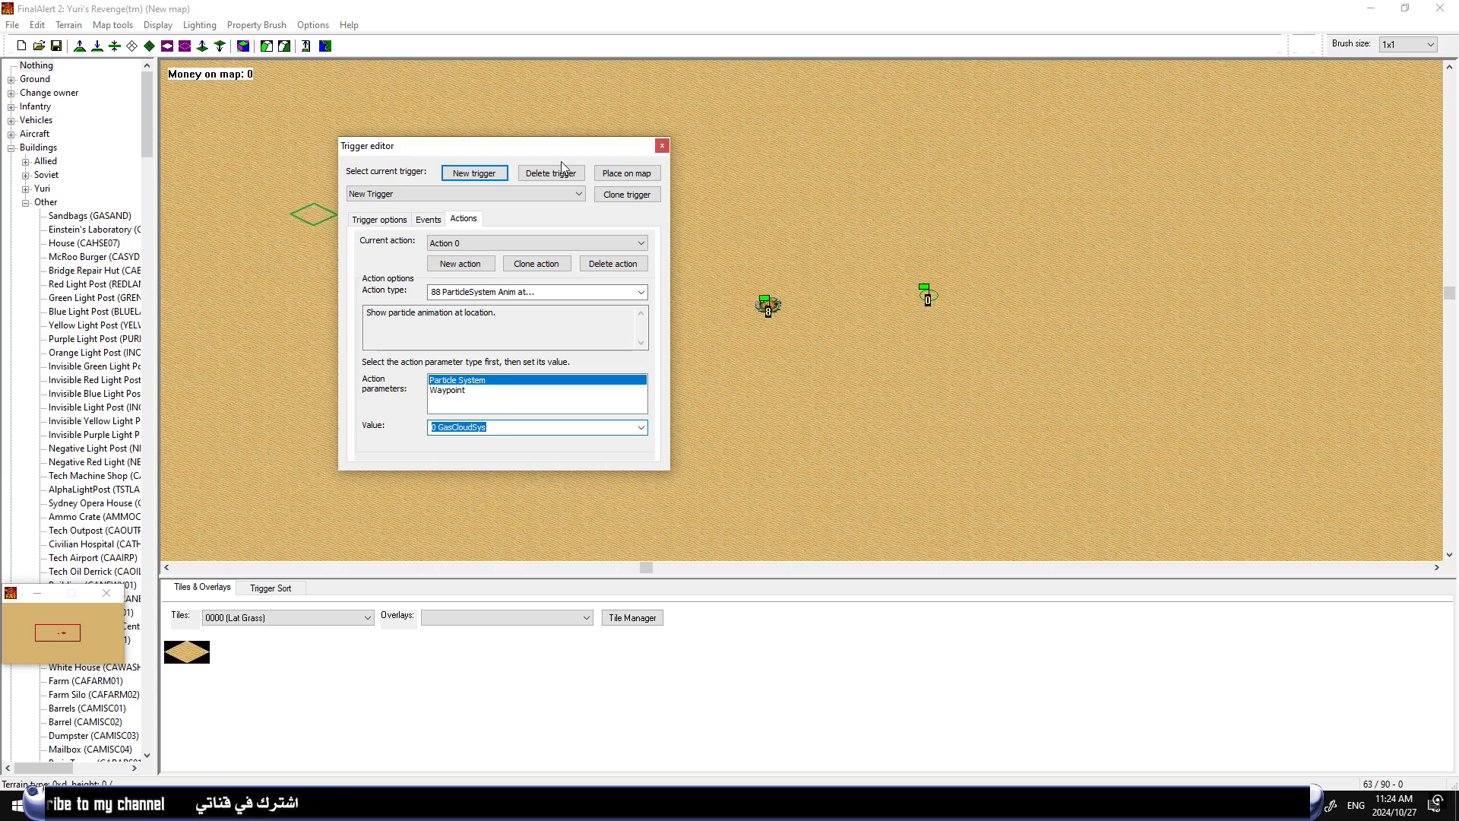
Rename the particle trigger to Smoke, keeping the trigger editor window clear of the camp fire on the map
left_click_drag(533, 154, 469, 151)
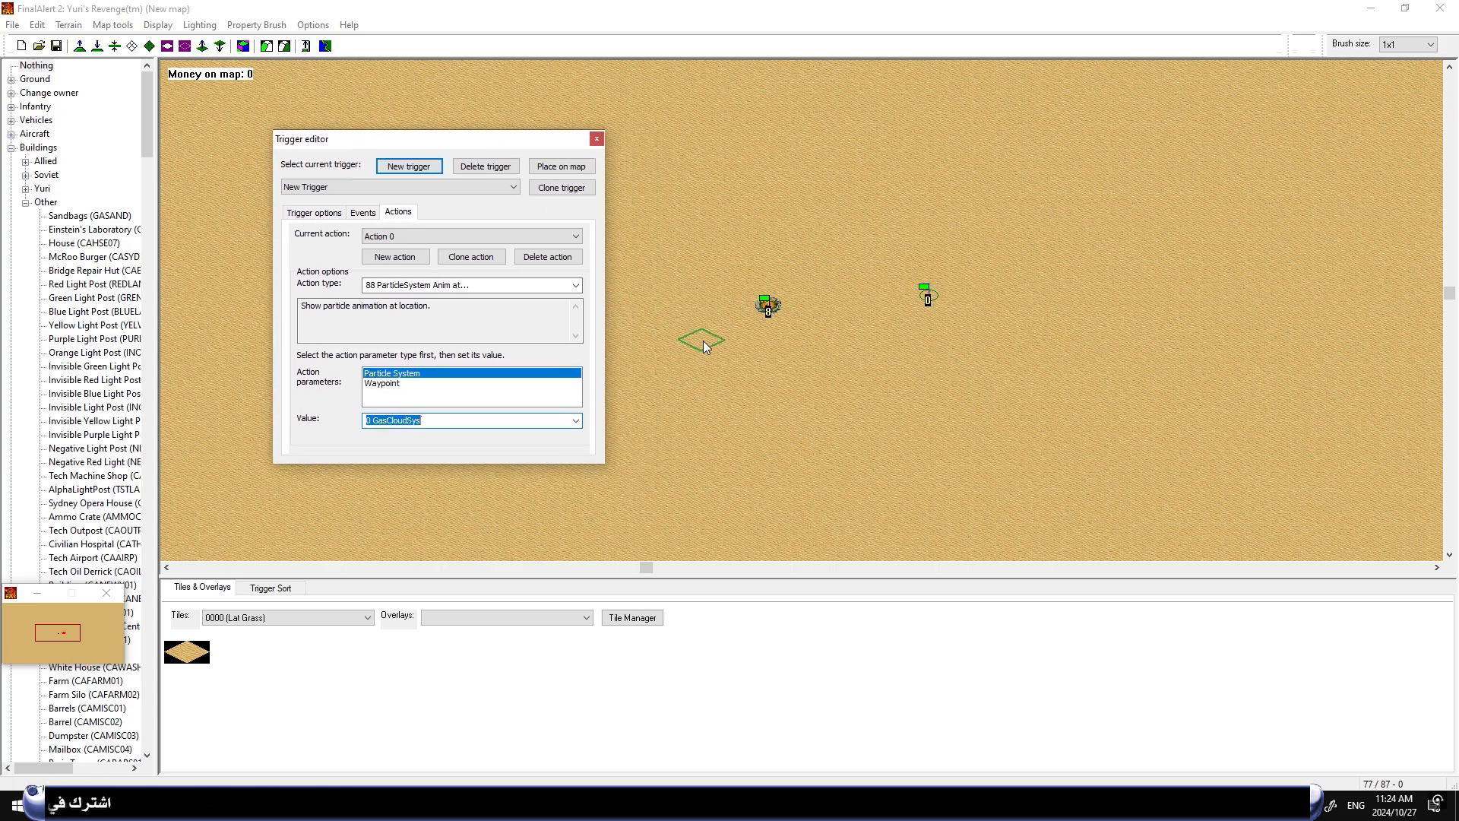
left_click(325, 213)
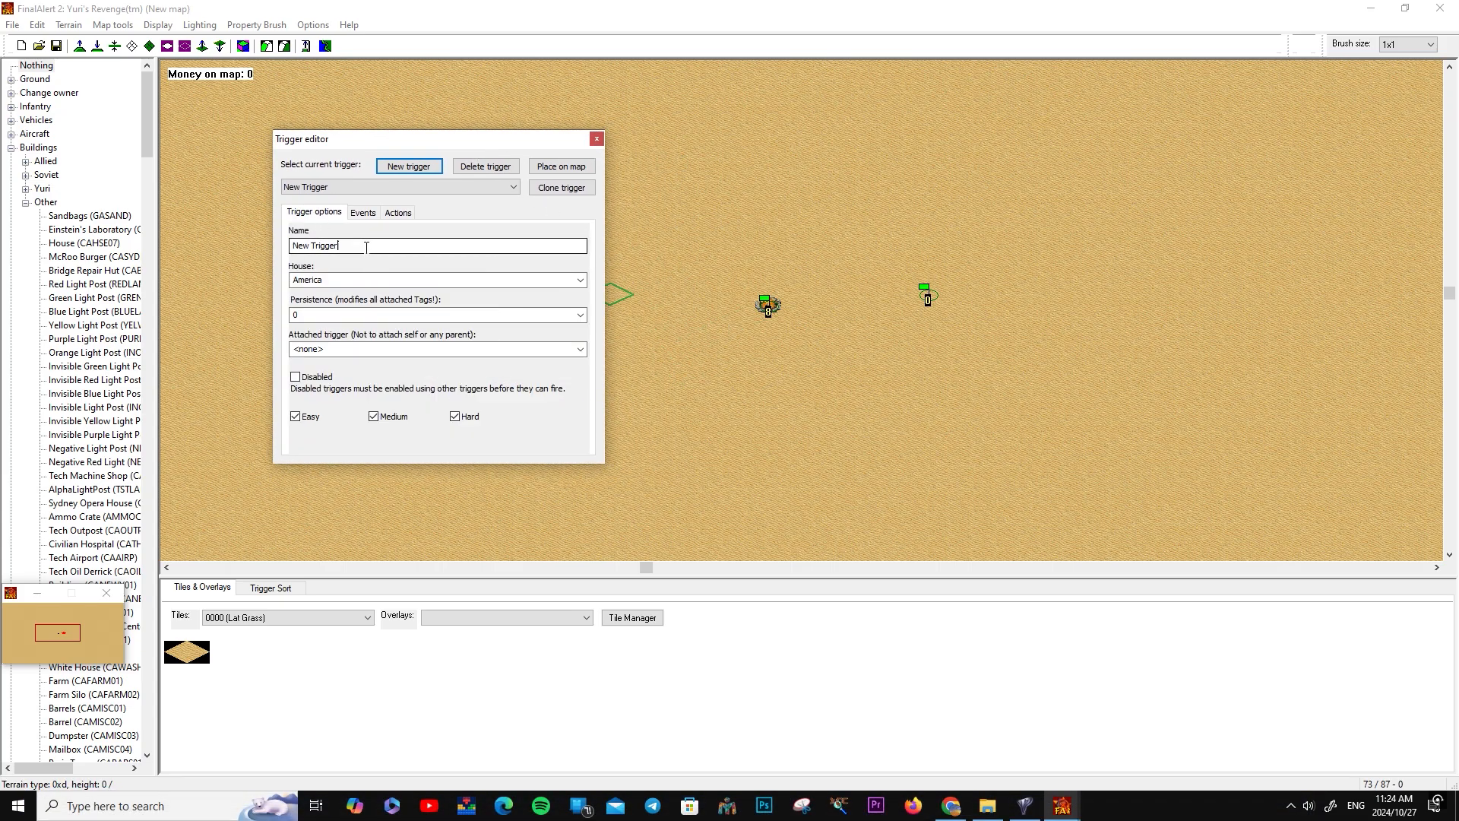
type("Smoke")
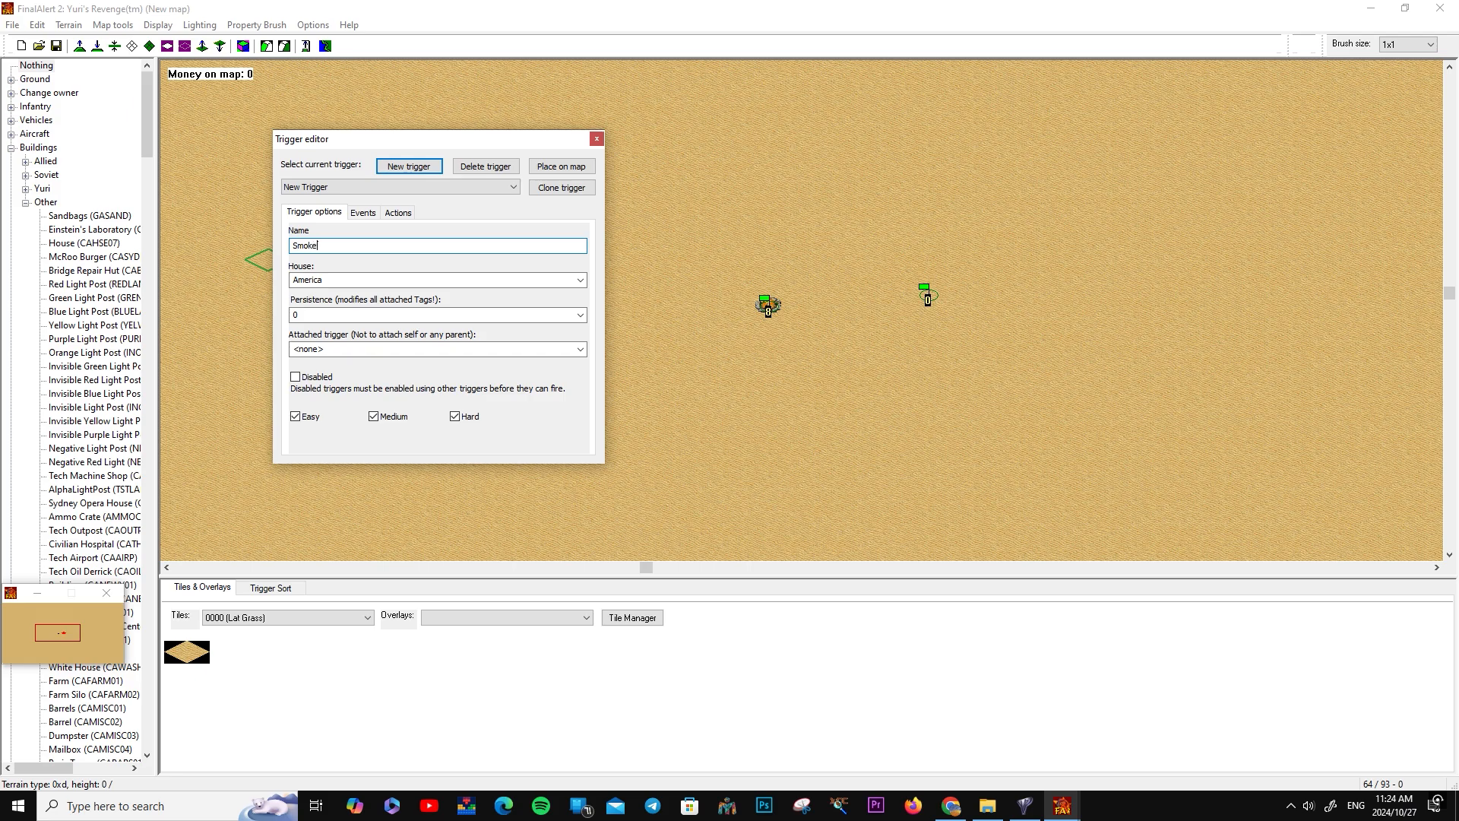
Create a second trigger and add an event of type 48 Destroyed by anything
left_click(386, 171)
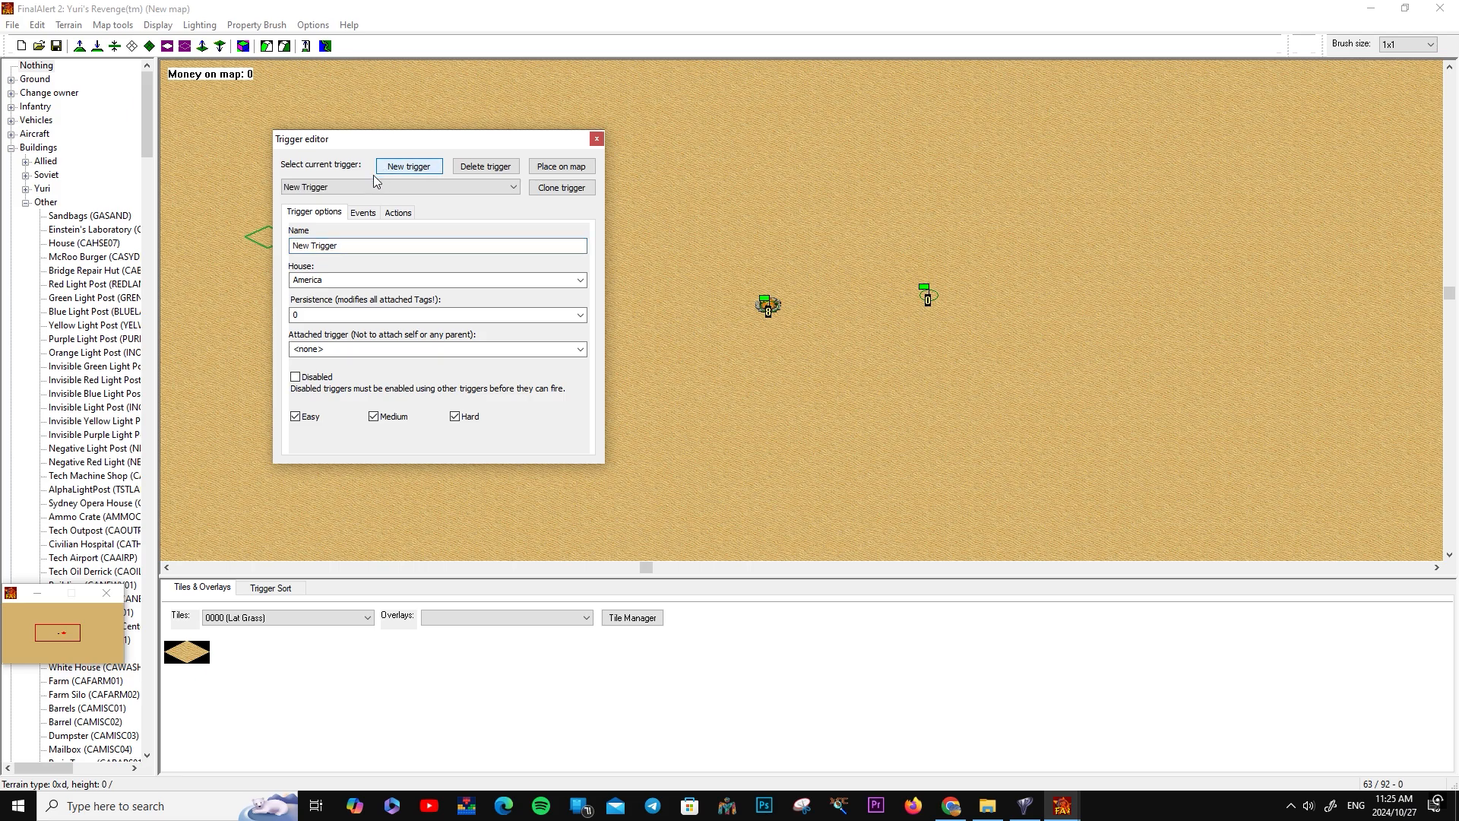
left_click(361, 214)
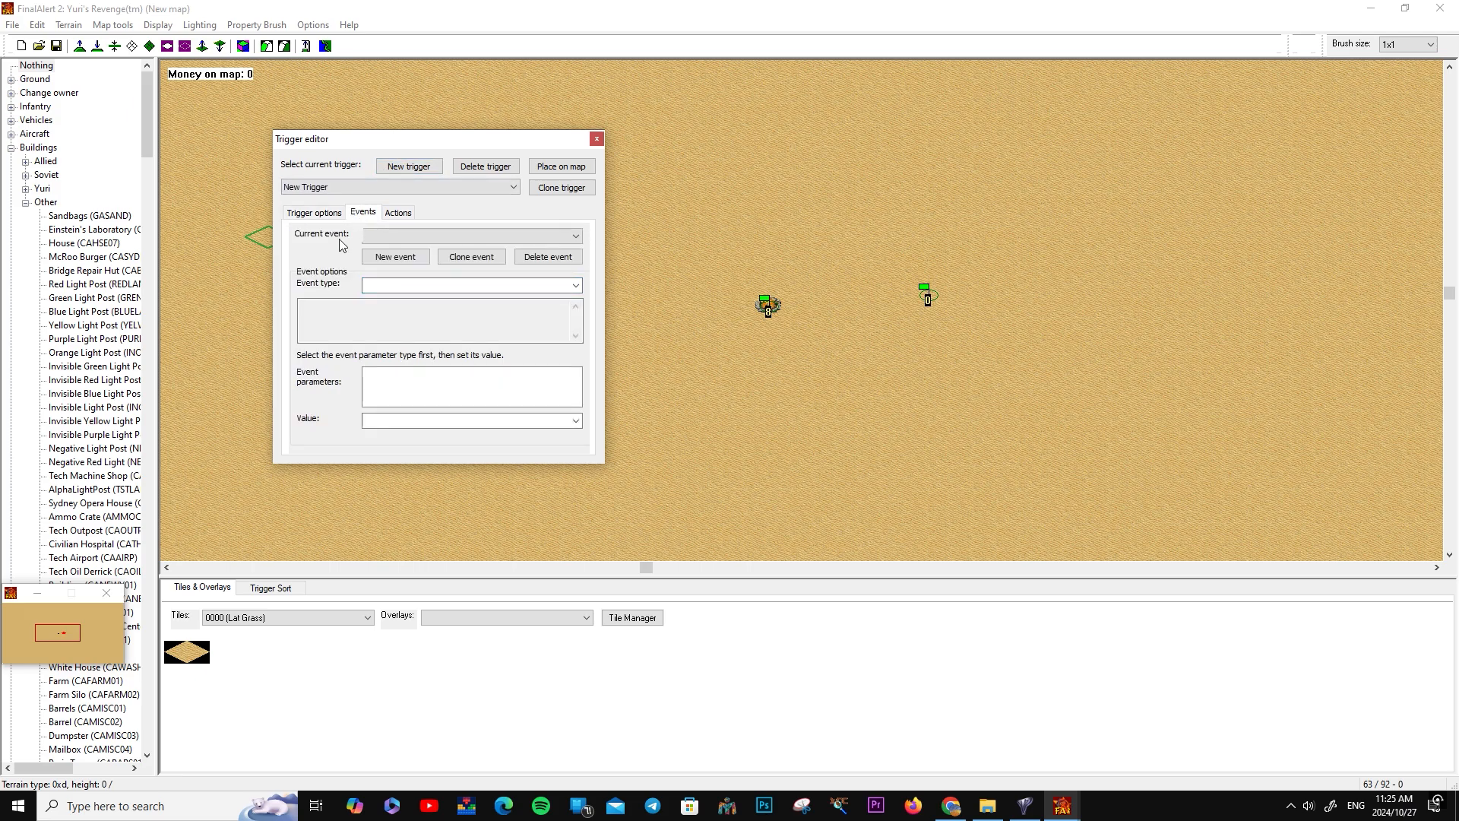
left_click(395, 256)
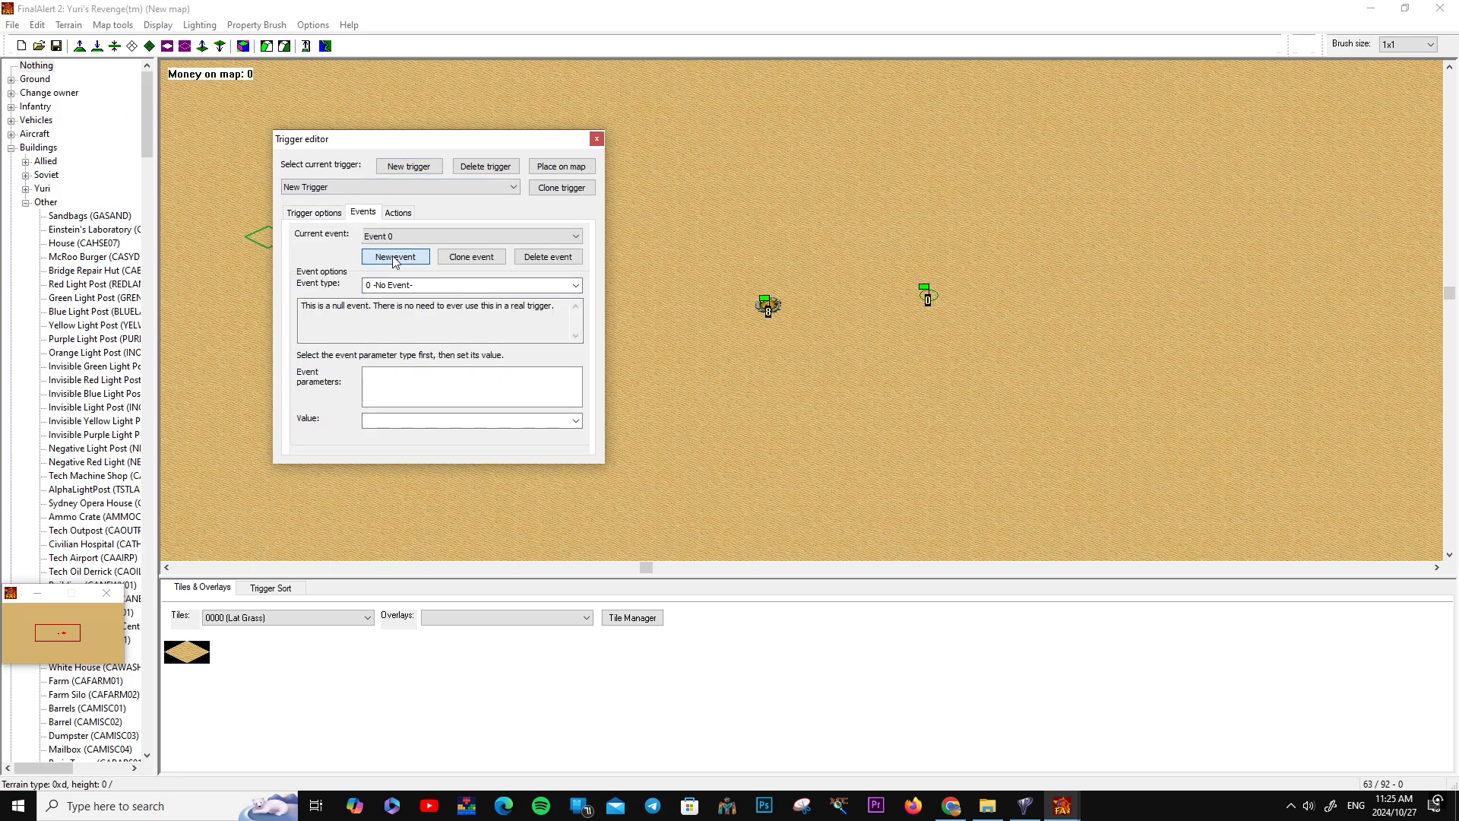
left_click(575, 286)
left_click(575, 287)
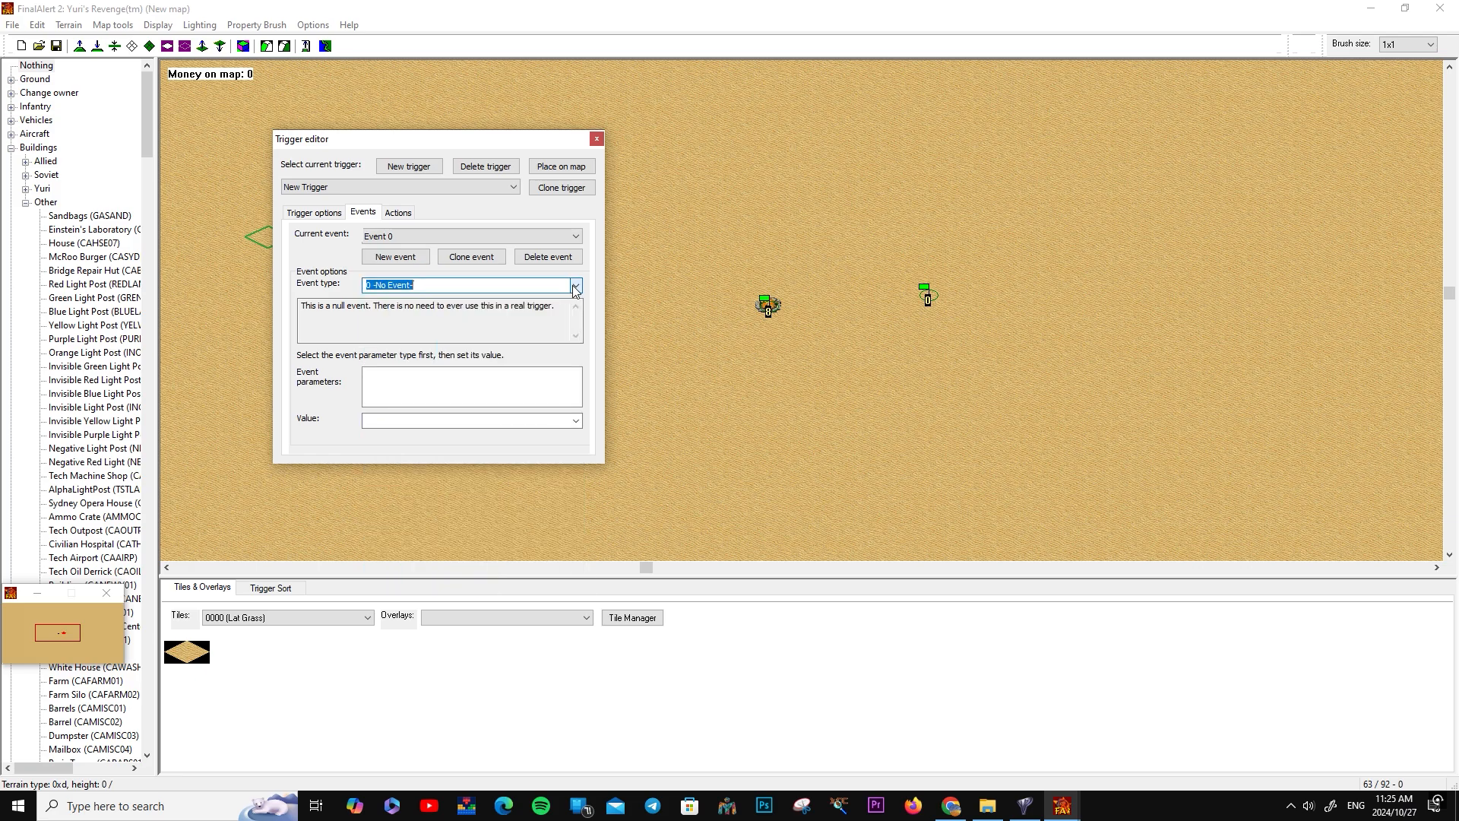
type("49 Pickup Crate")
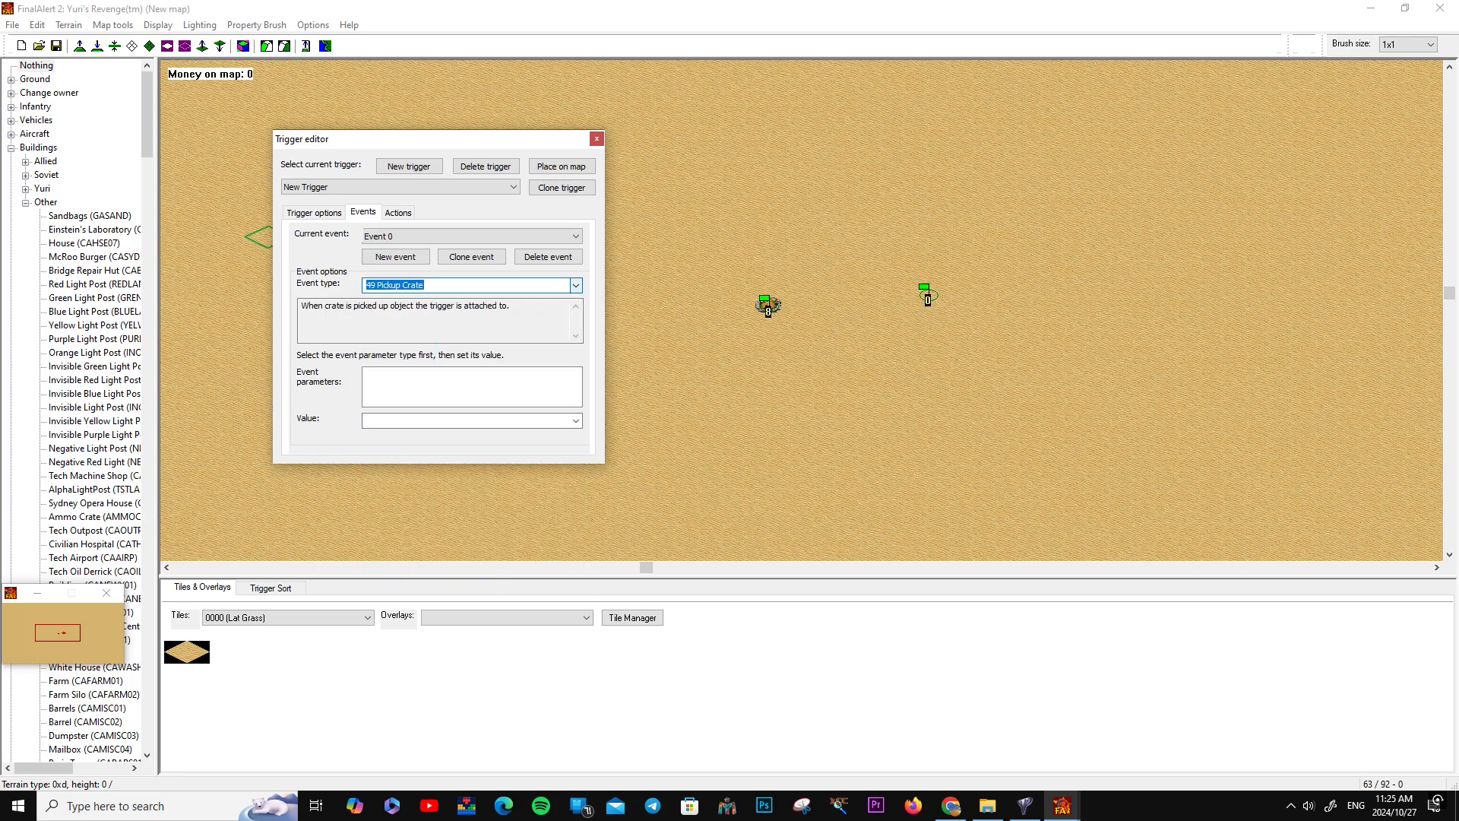
left_click(577, 286)
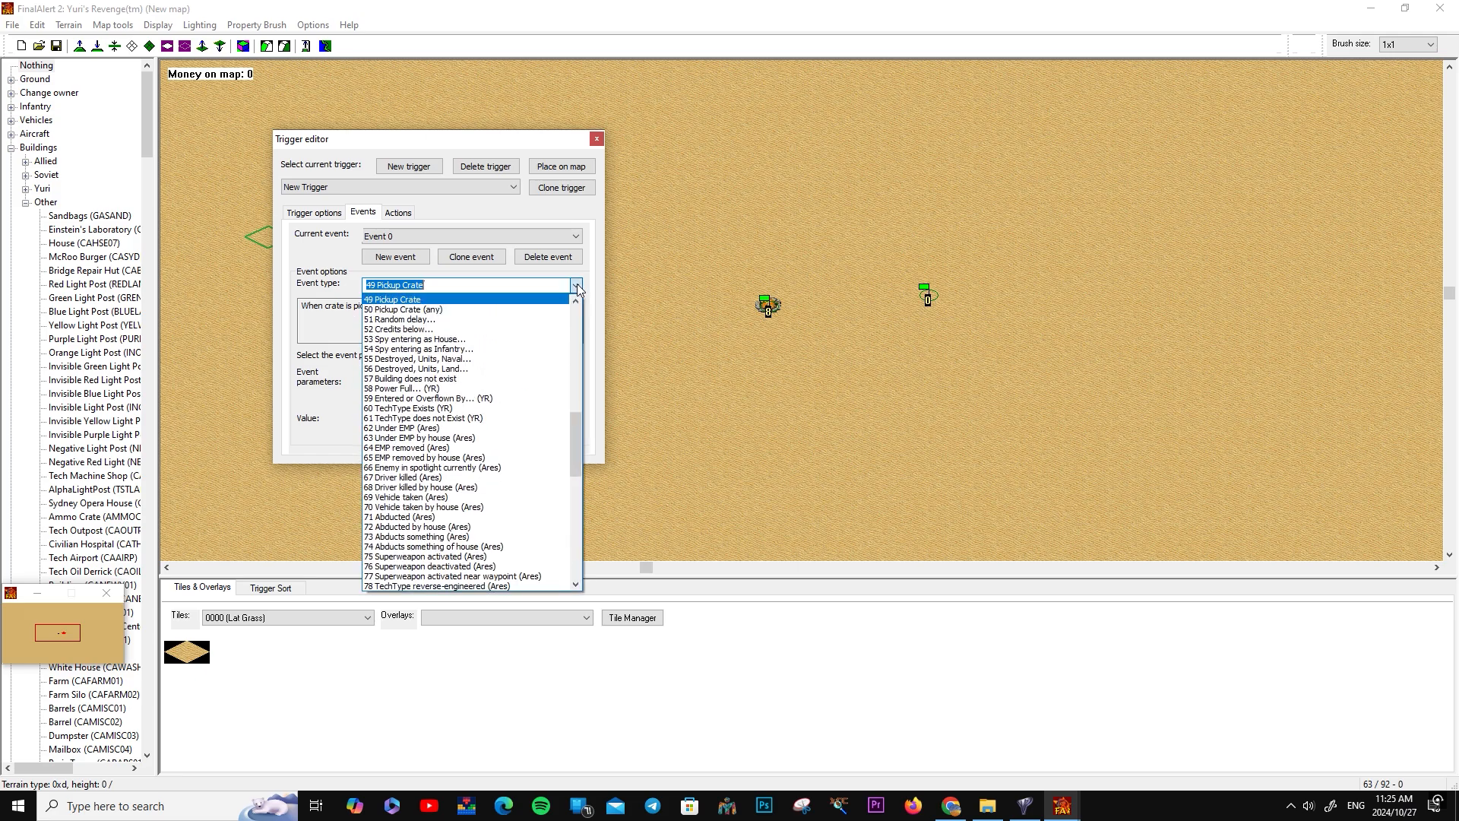
left_click(576, 301)
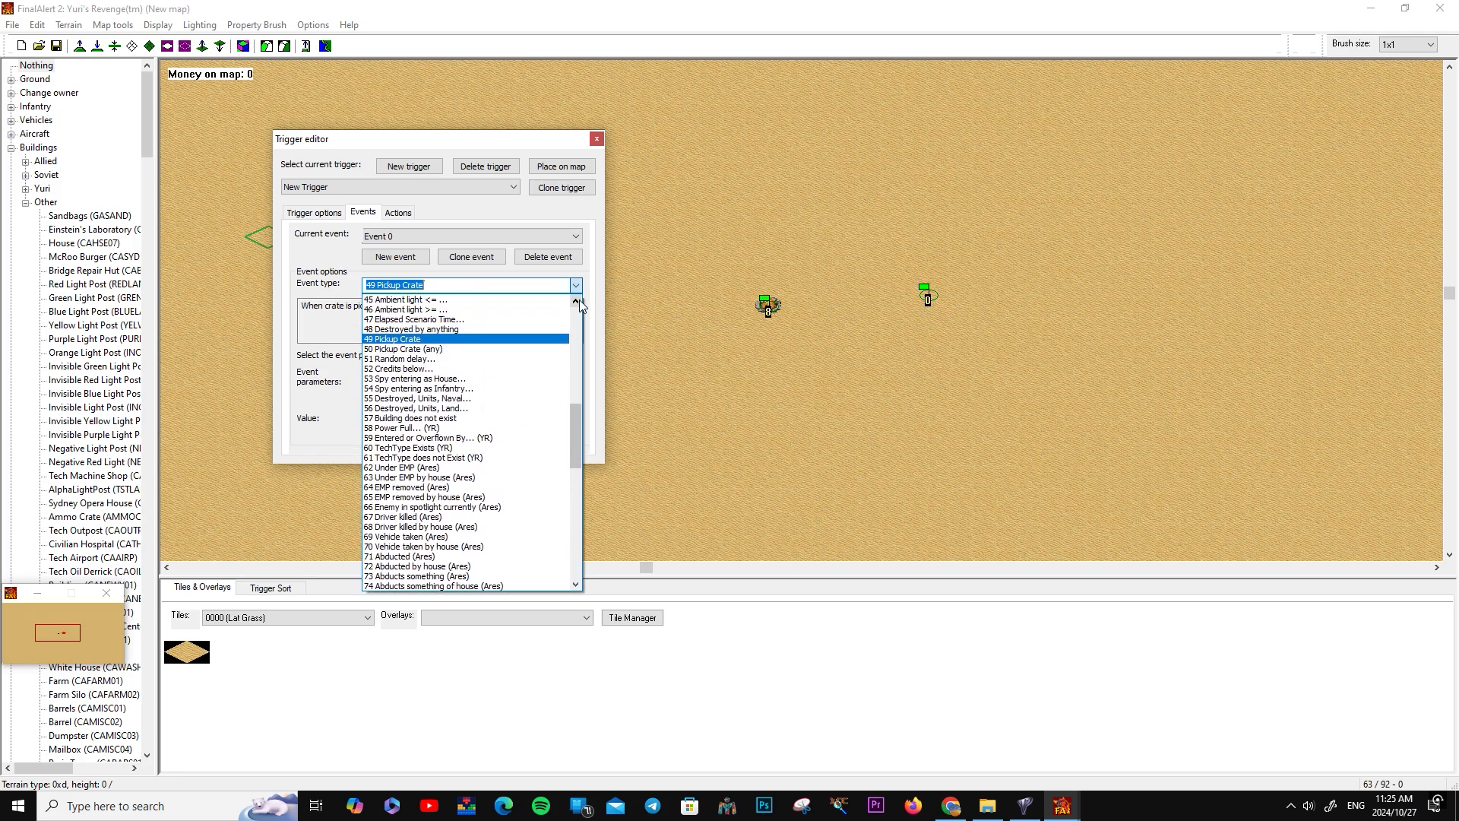
left_click(517, 331)
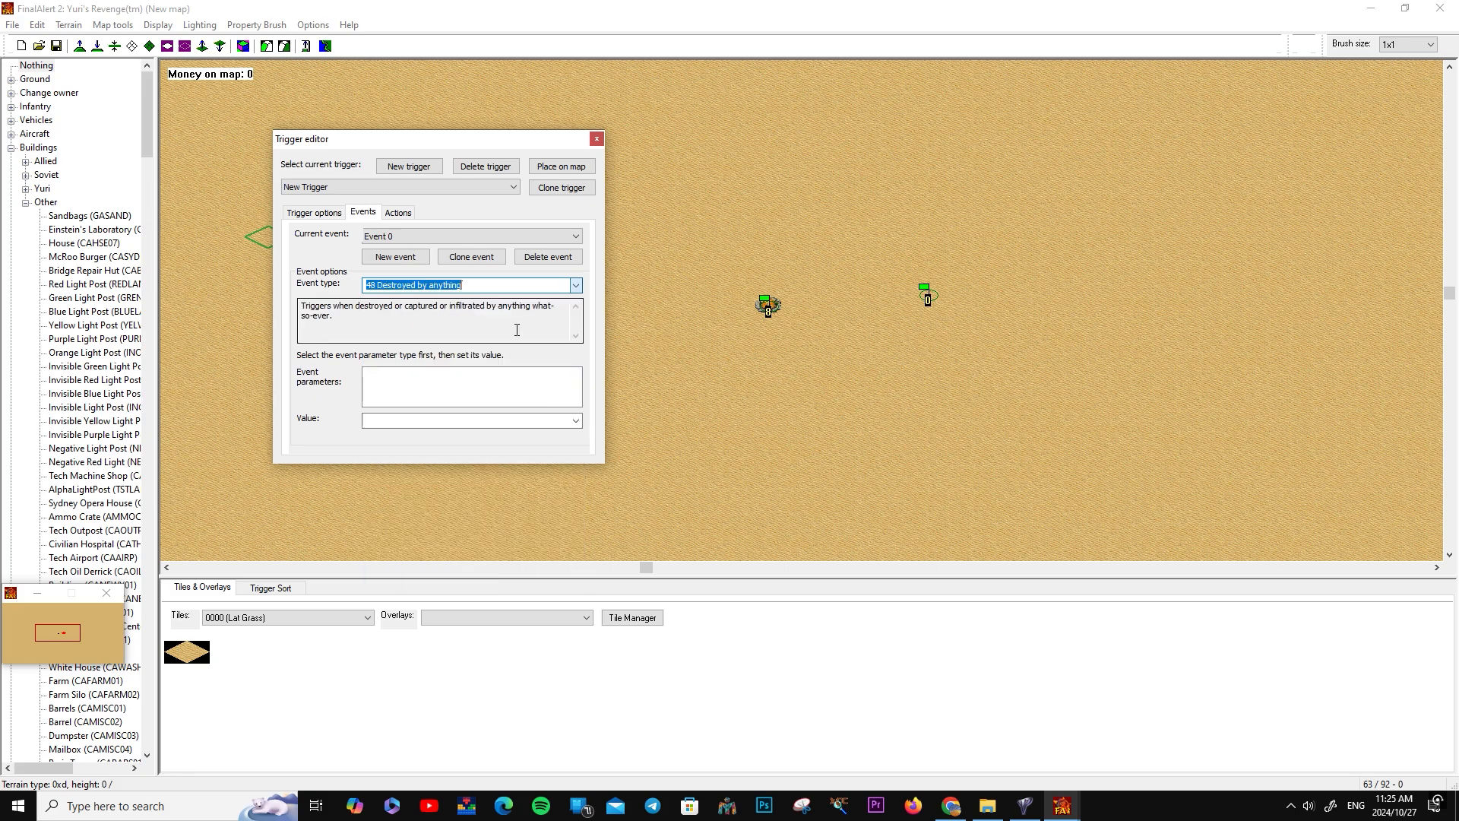
Add action 54 Disable Trigger to the second trigger, with the Smoke trigger as its target
left_click(396, 213)
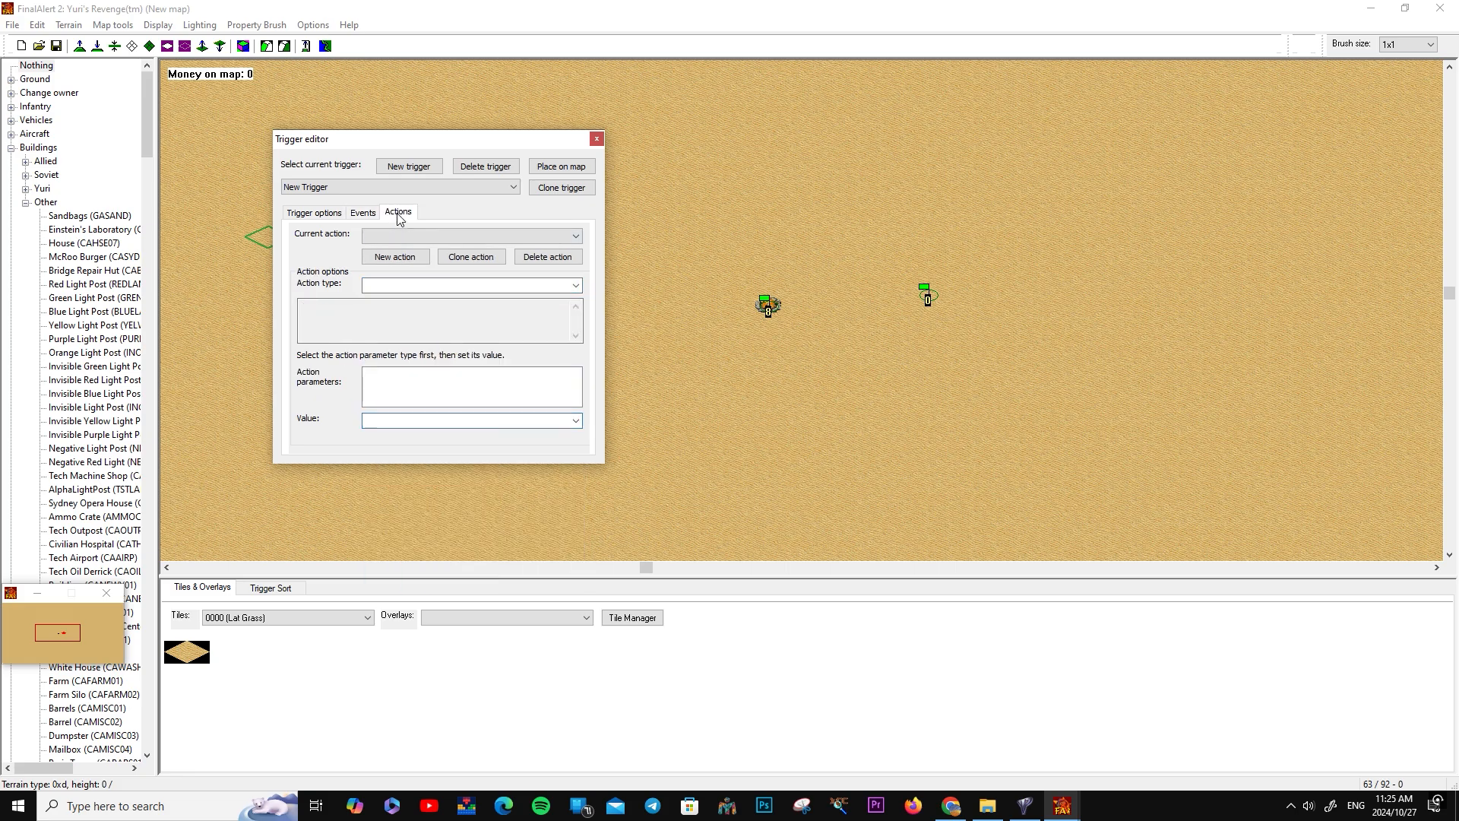
left_click(418, 261)
left_click(417, 261)
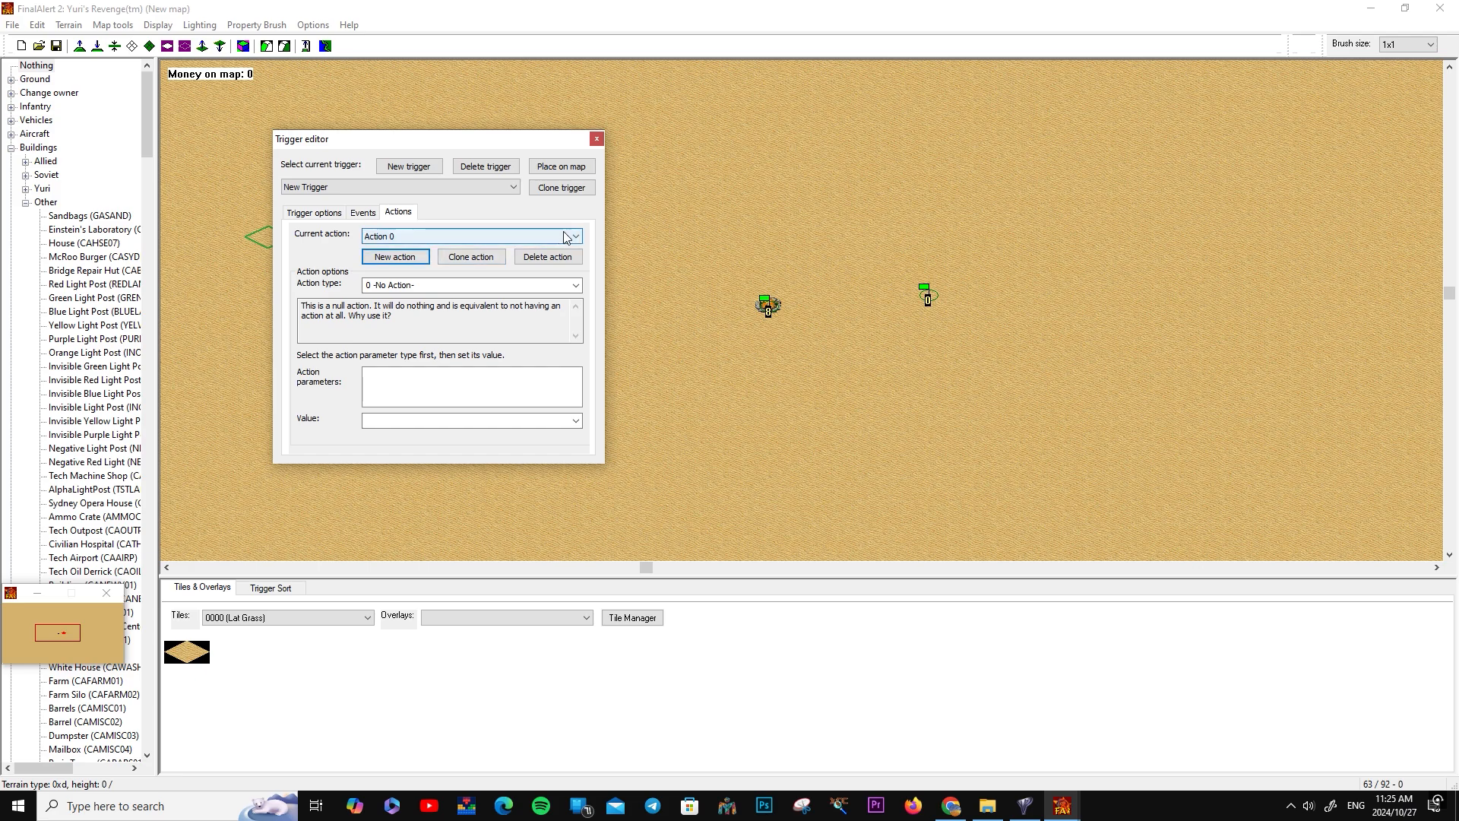
left_click(441, 287)
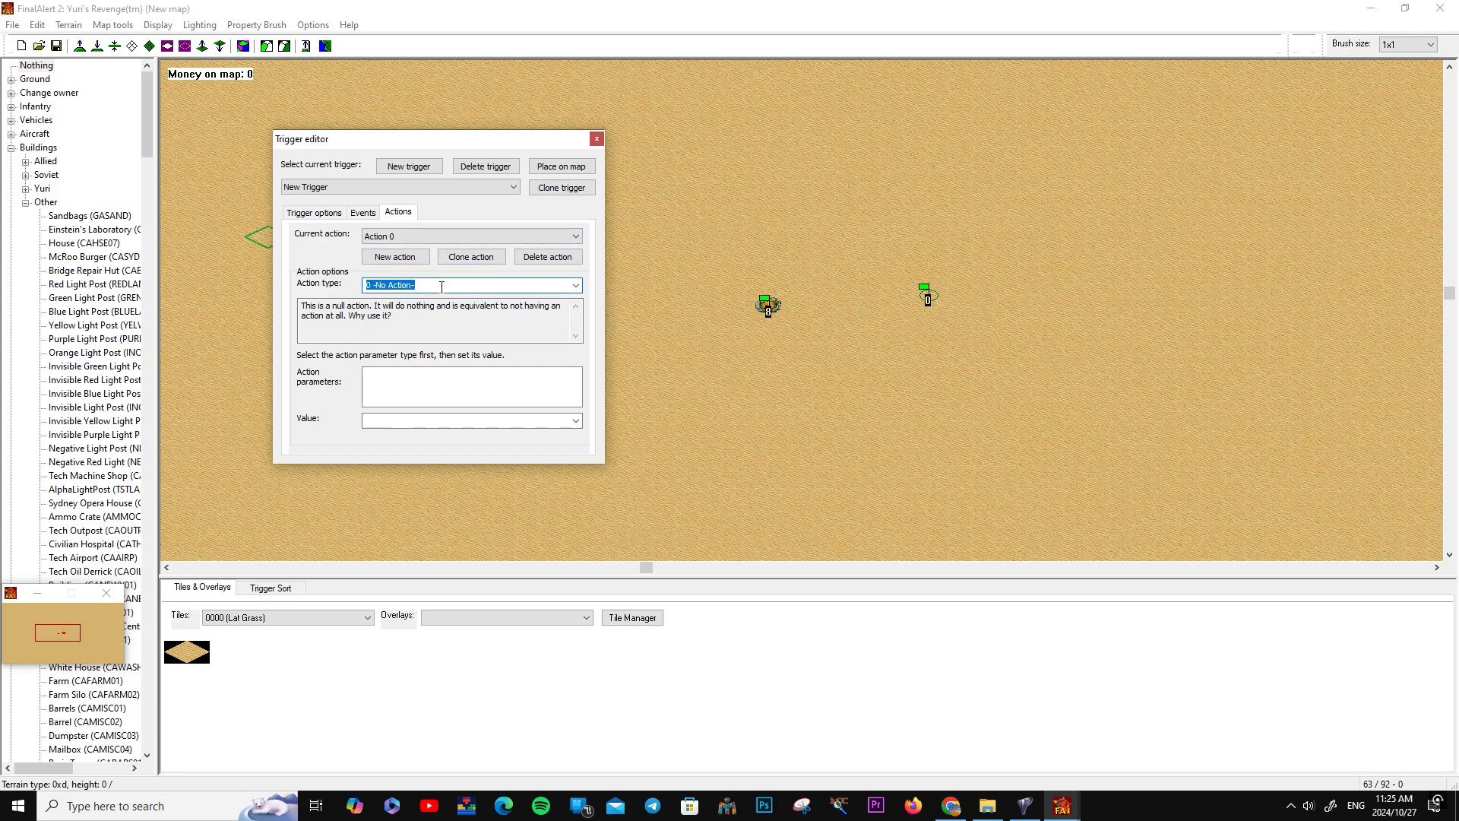
type("54 Disable Trigger")
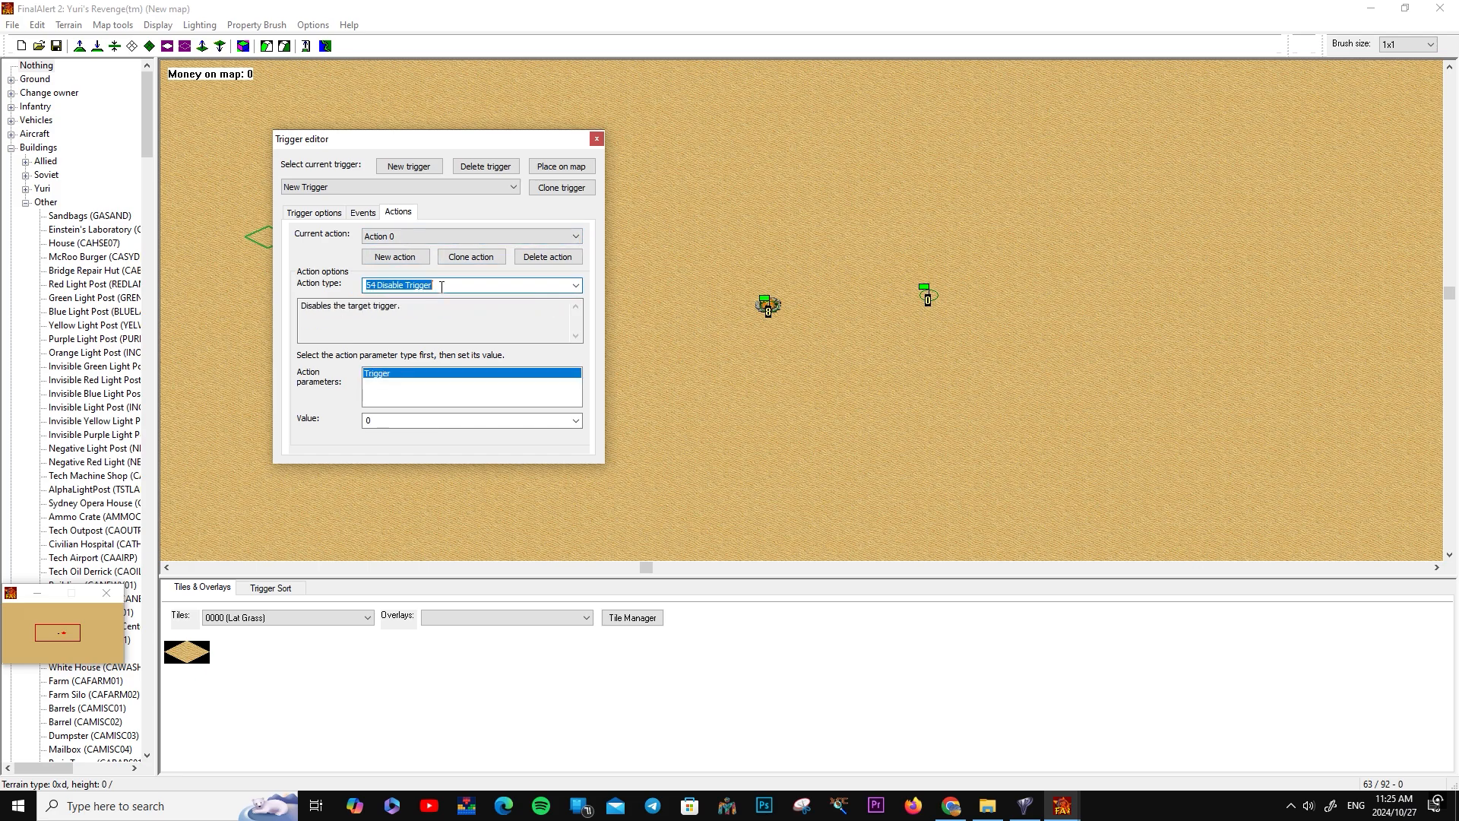
left_click(576, 421)
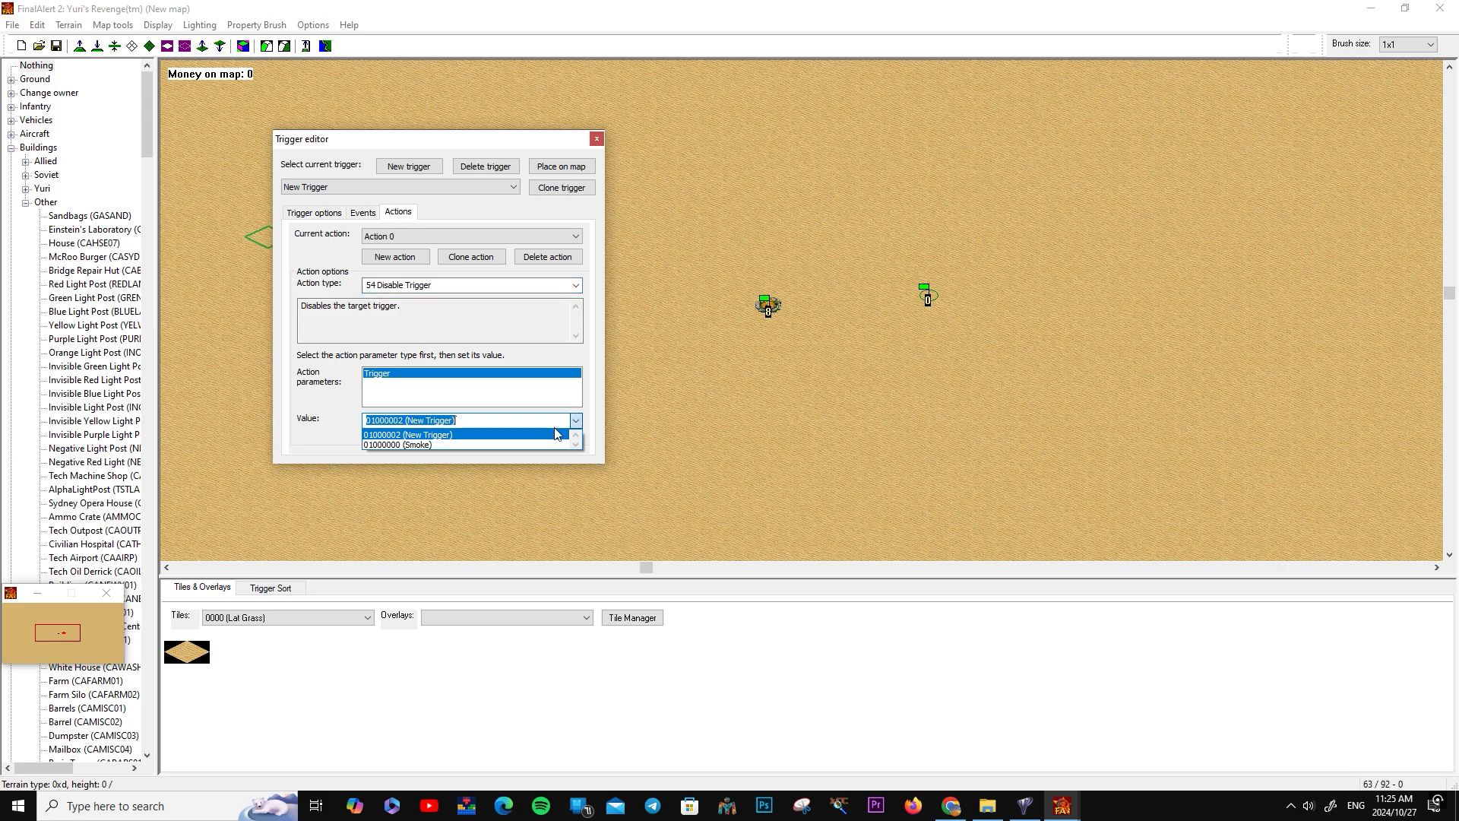
left_click(487, 444)
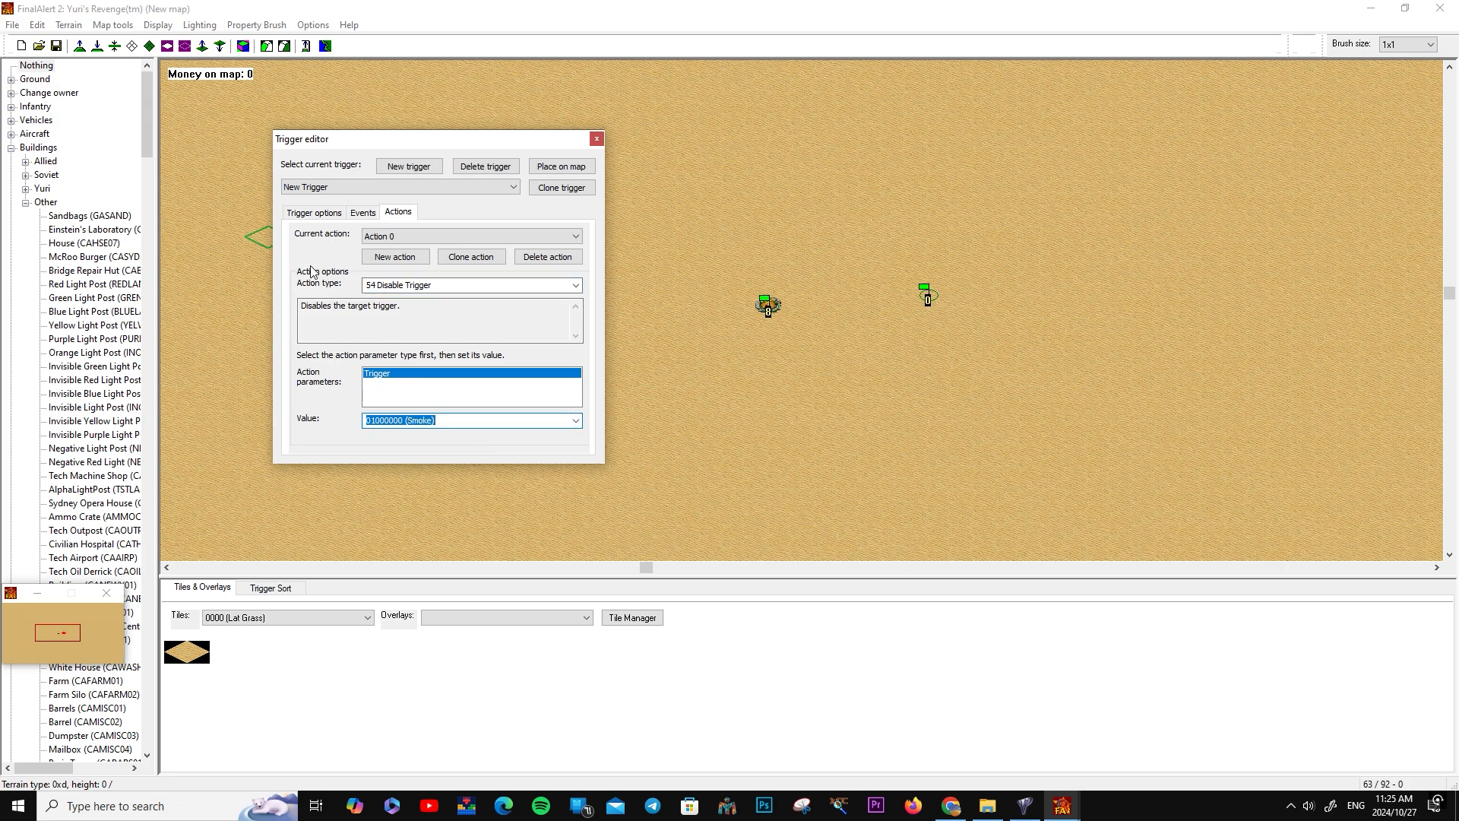
Name the second trigger "If camp fire destroy stop smoke trigger"
left_click(313, 213)
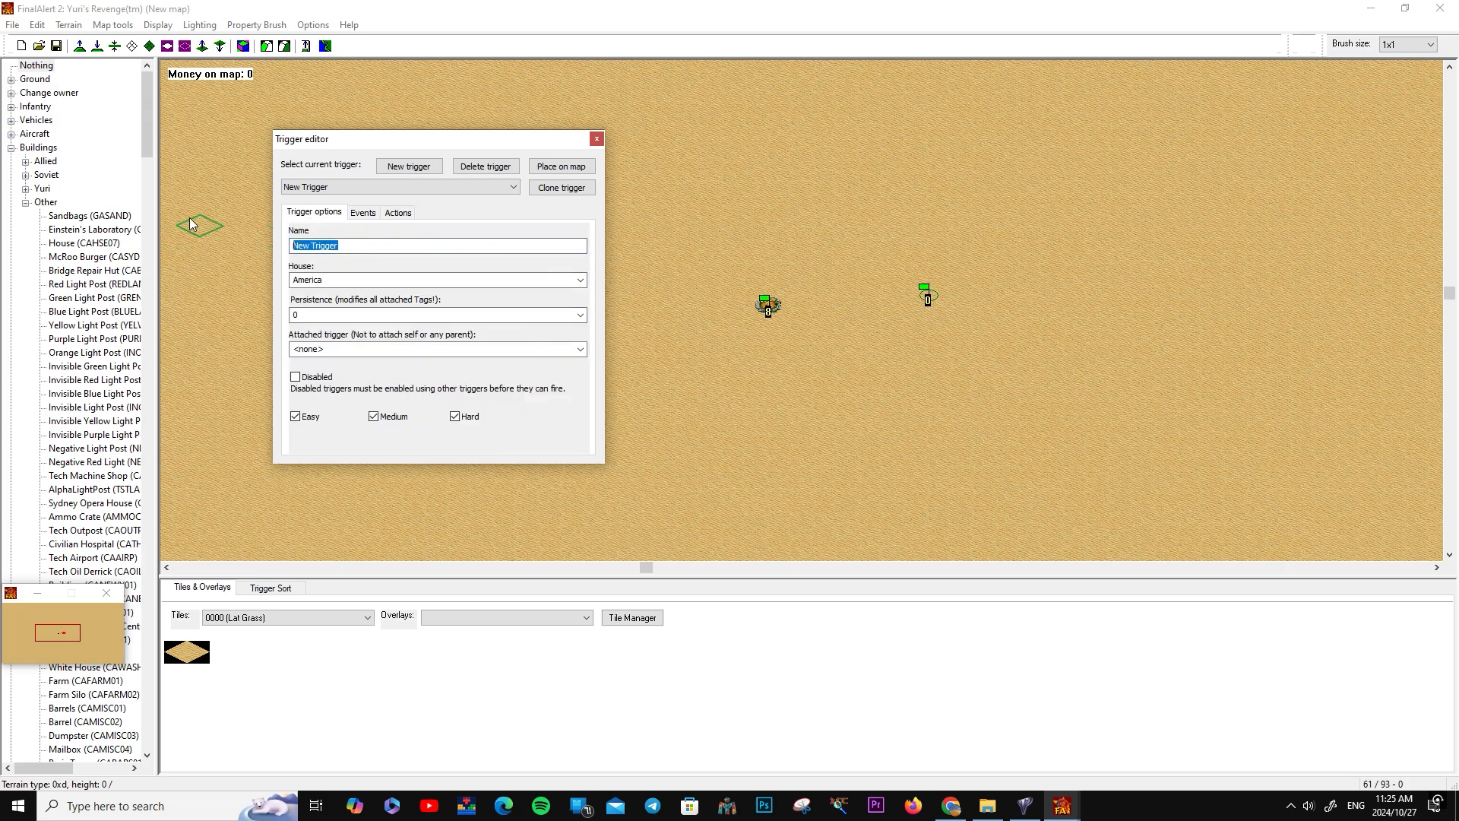
type("I")
type("f camp fire des")
type("troy stop smoke t")
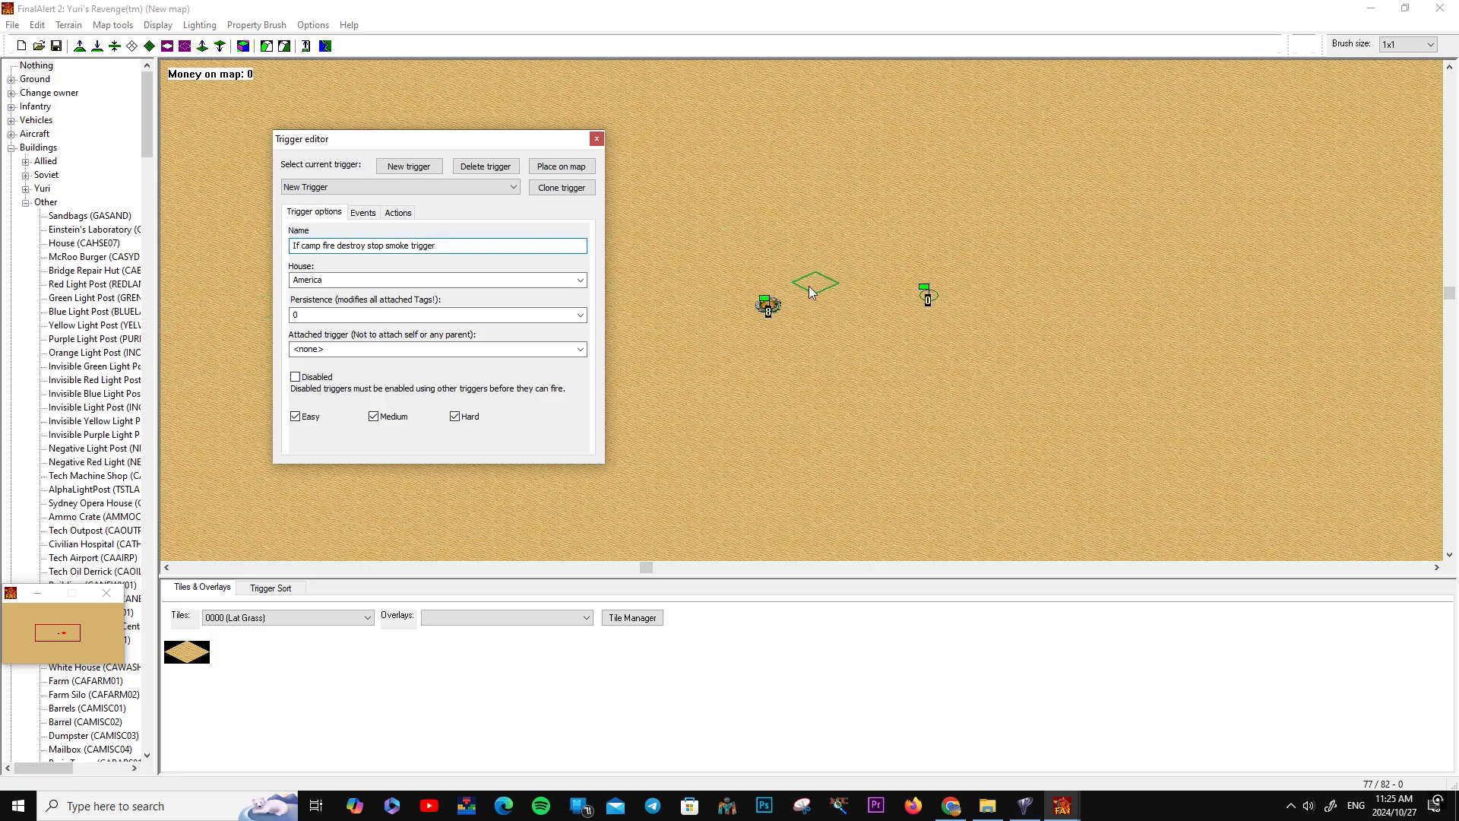
Attach the "If camp fire destroy stop smoke trigger 1" tag to the Camp Fire building and close the trigger editor
double_click(777, 306)
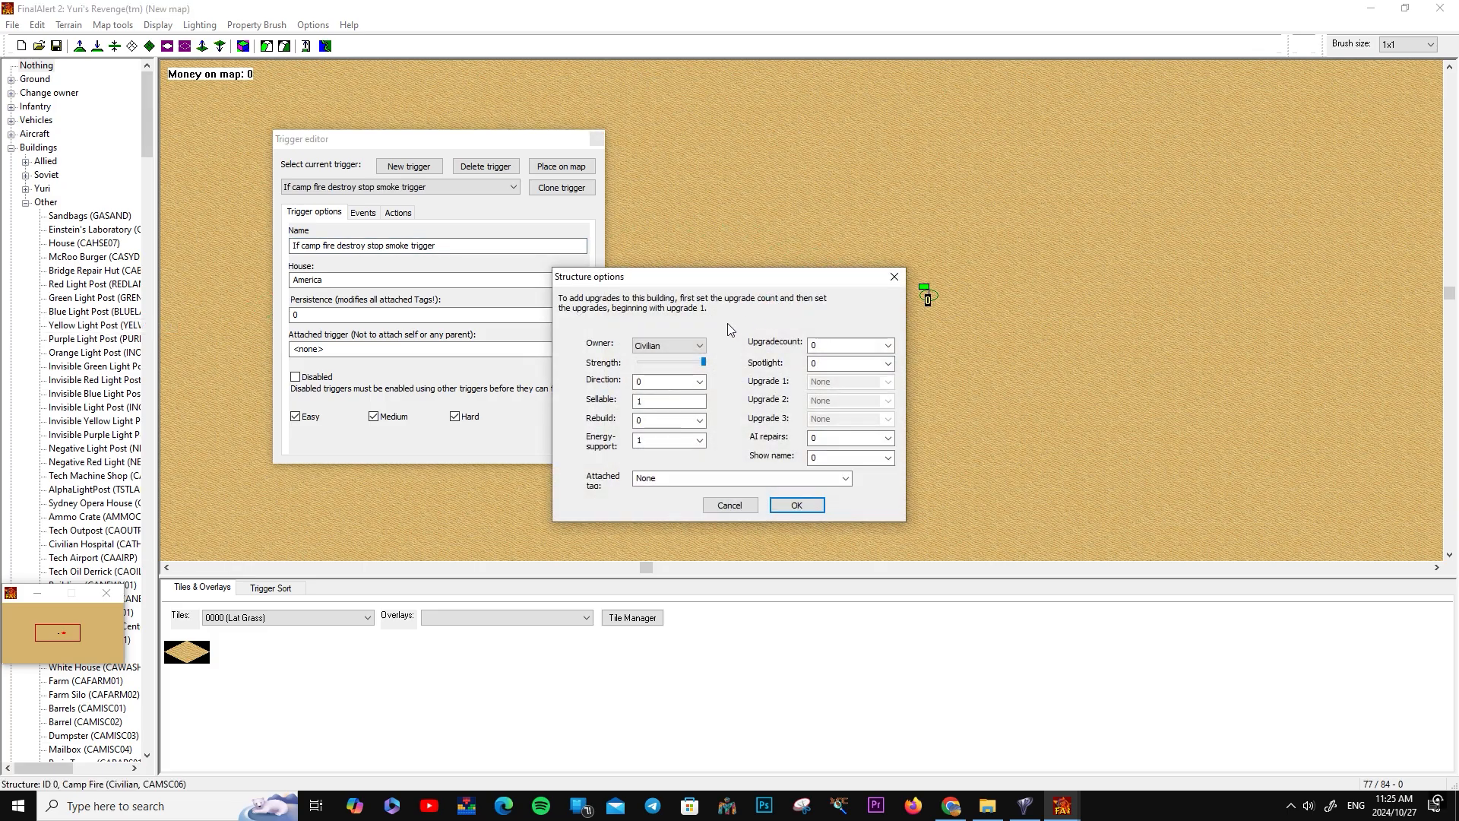
left_click(845, 478)
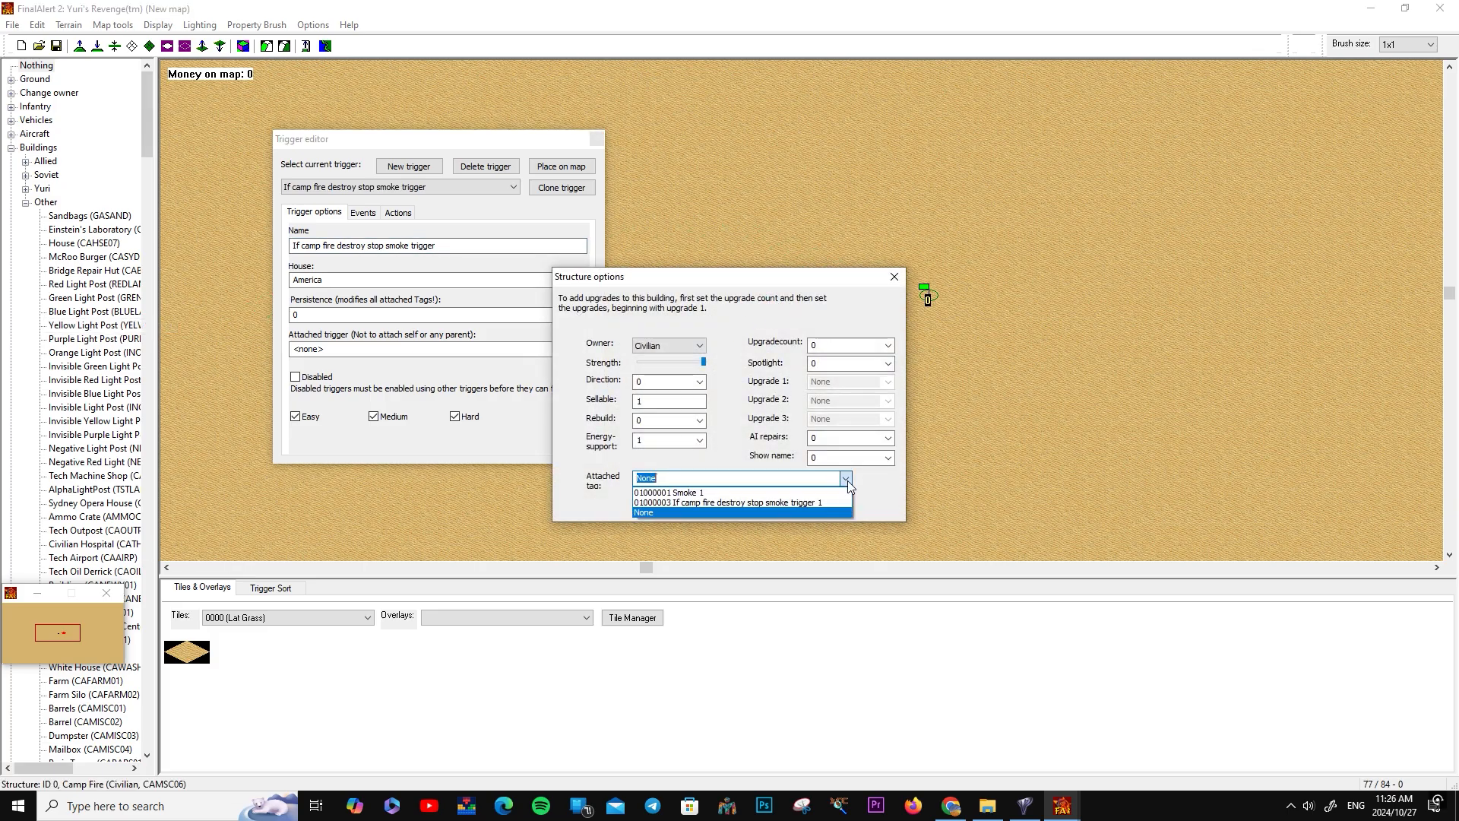
left_click(807, 502)
left_click(808, 503)
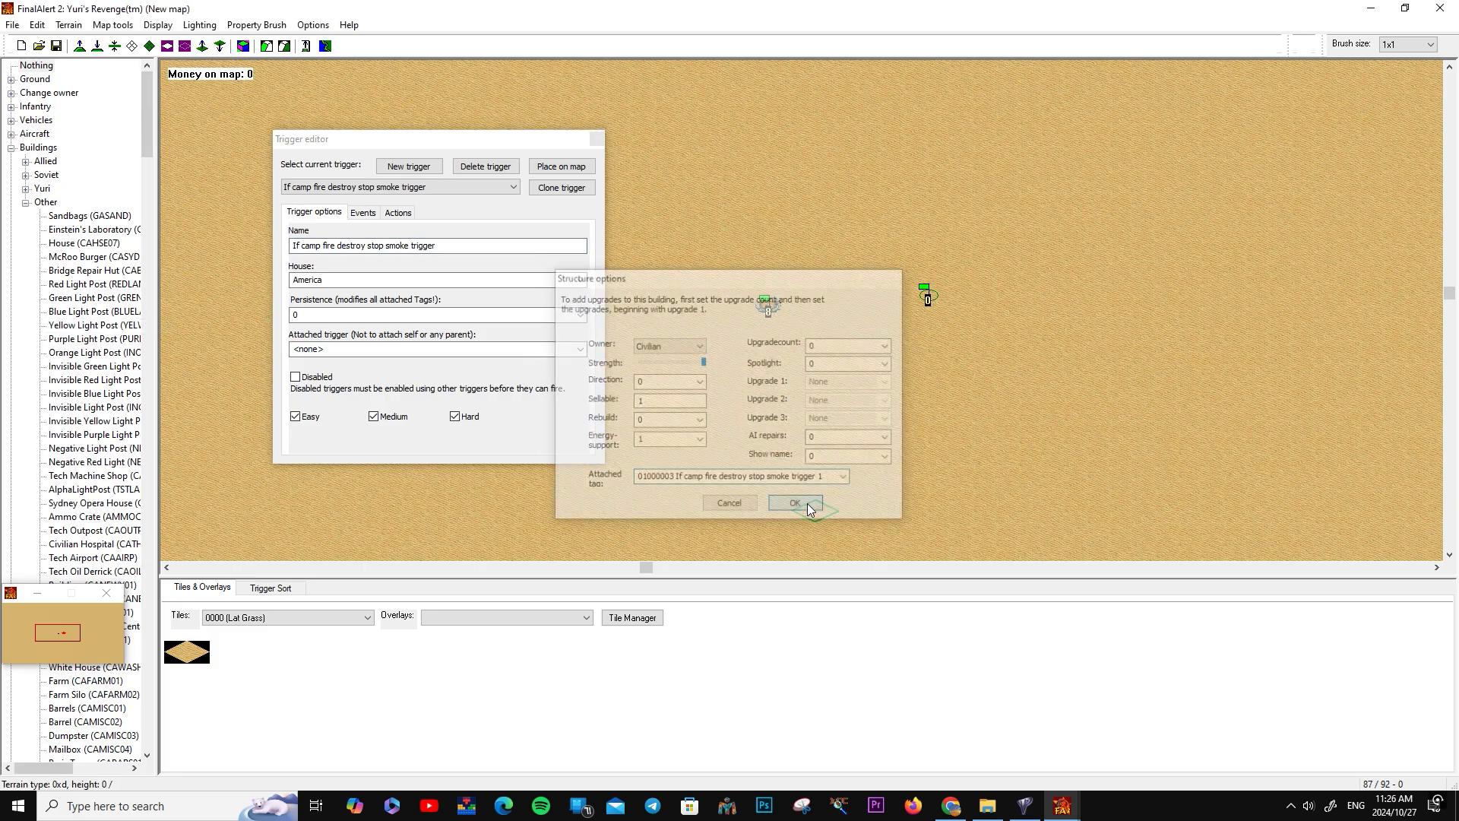
left_click(597, 139)
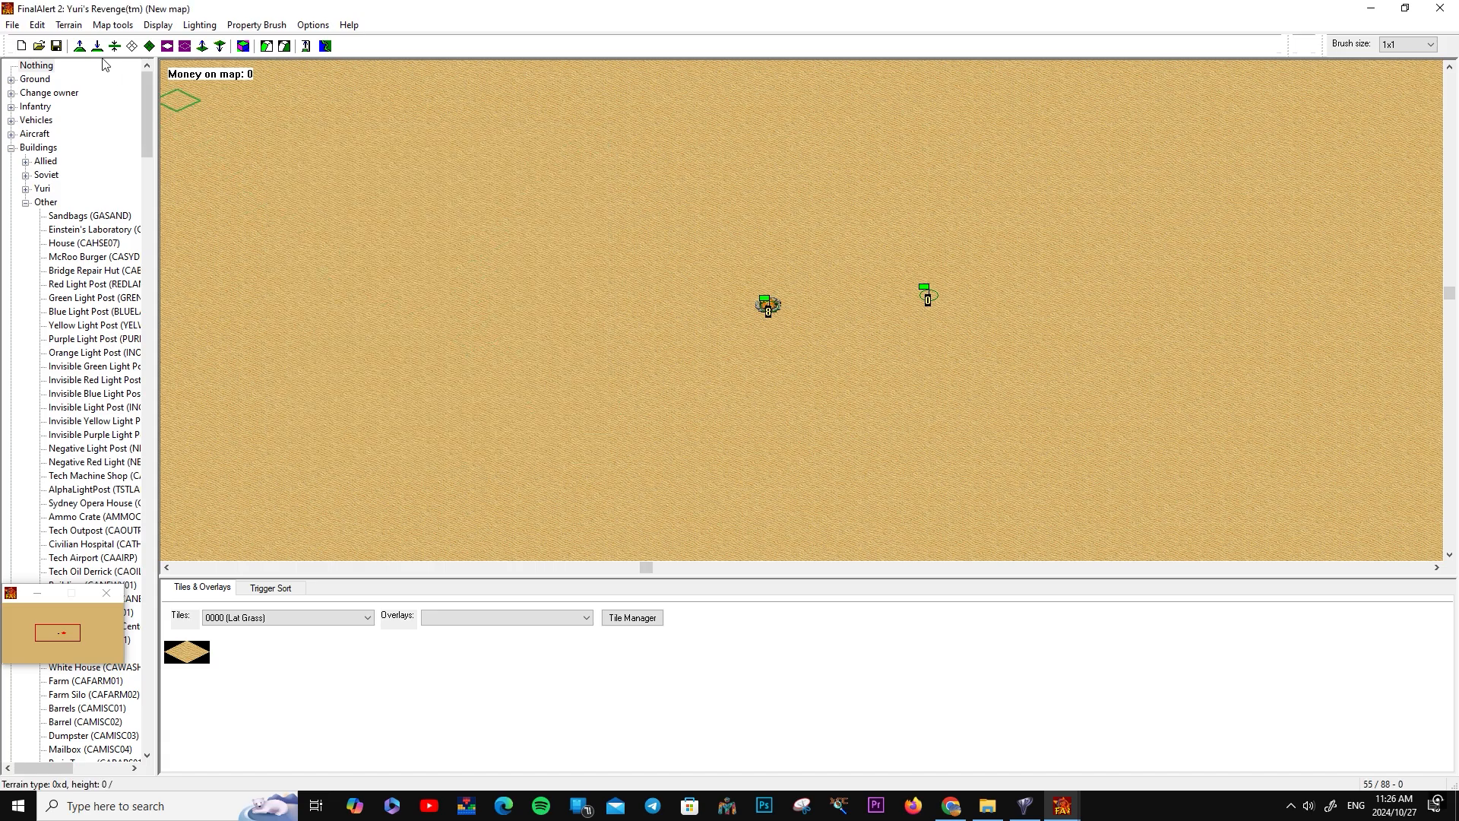
Start saving the map, accept the map check and enter Smoke as the file name
left_click(59, 48)
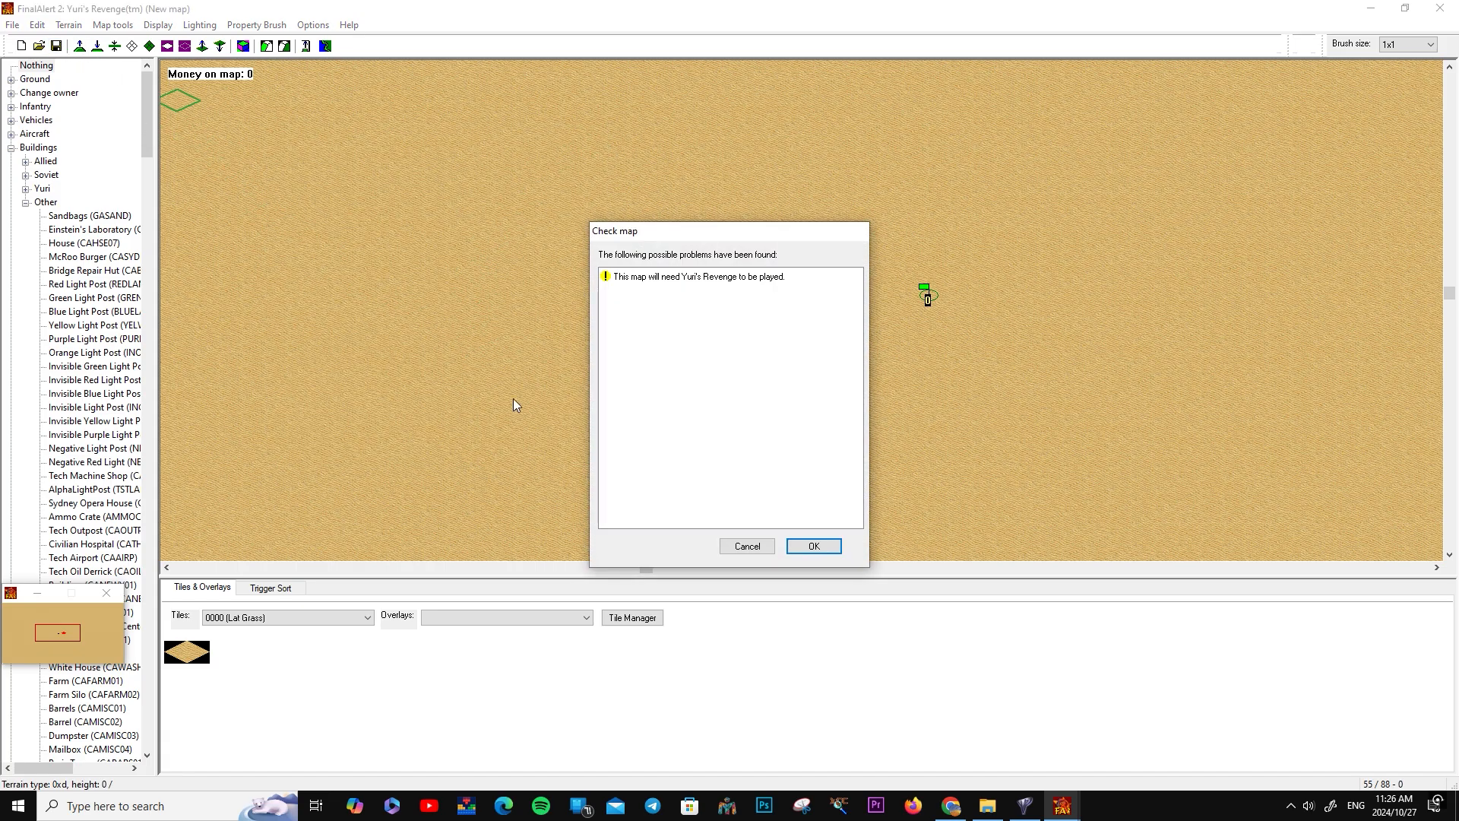
left_click(827, 544)
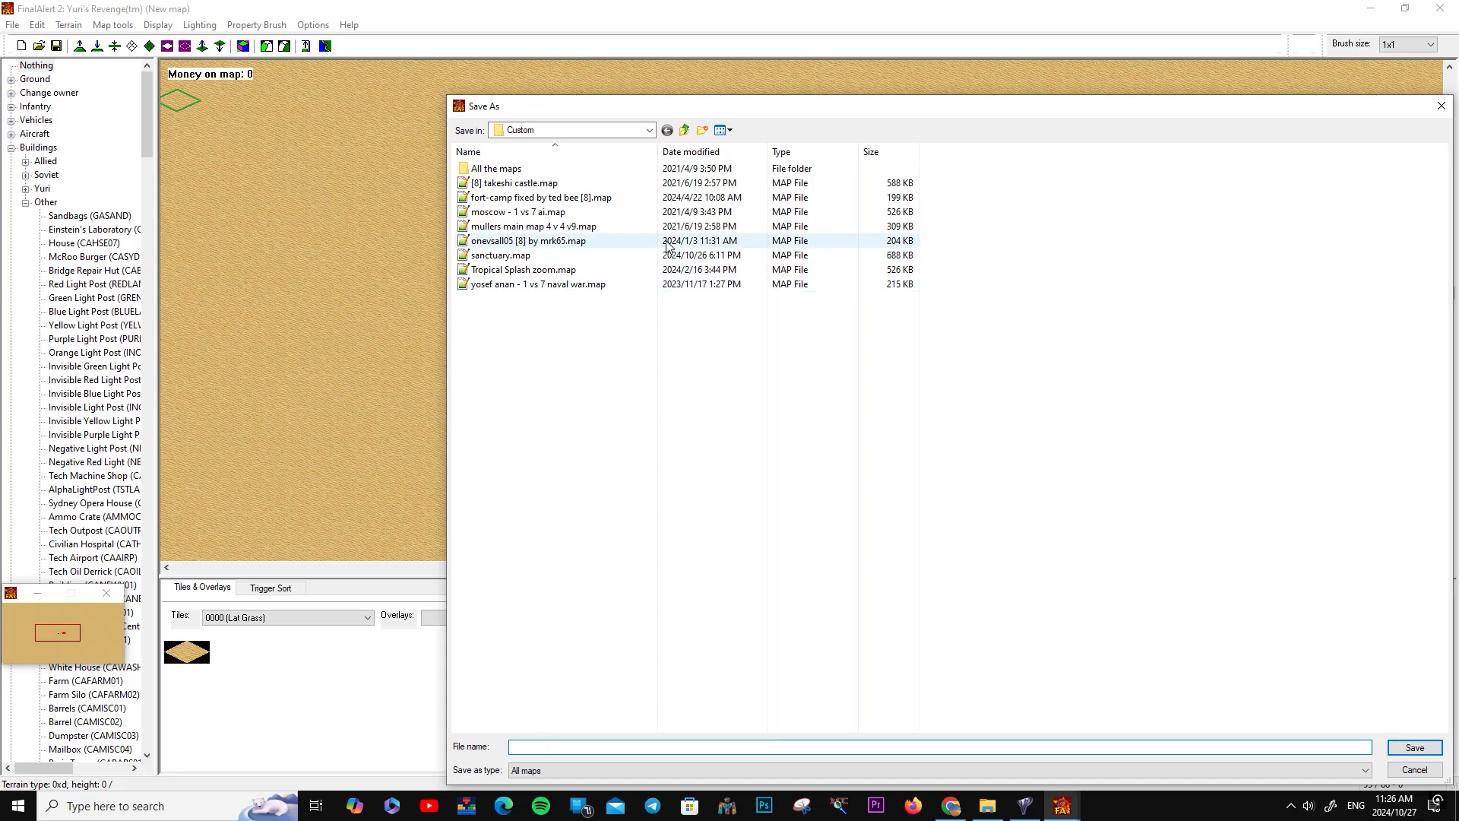
type("Sm")
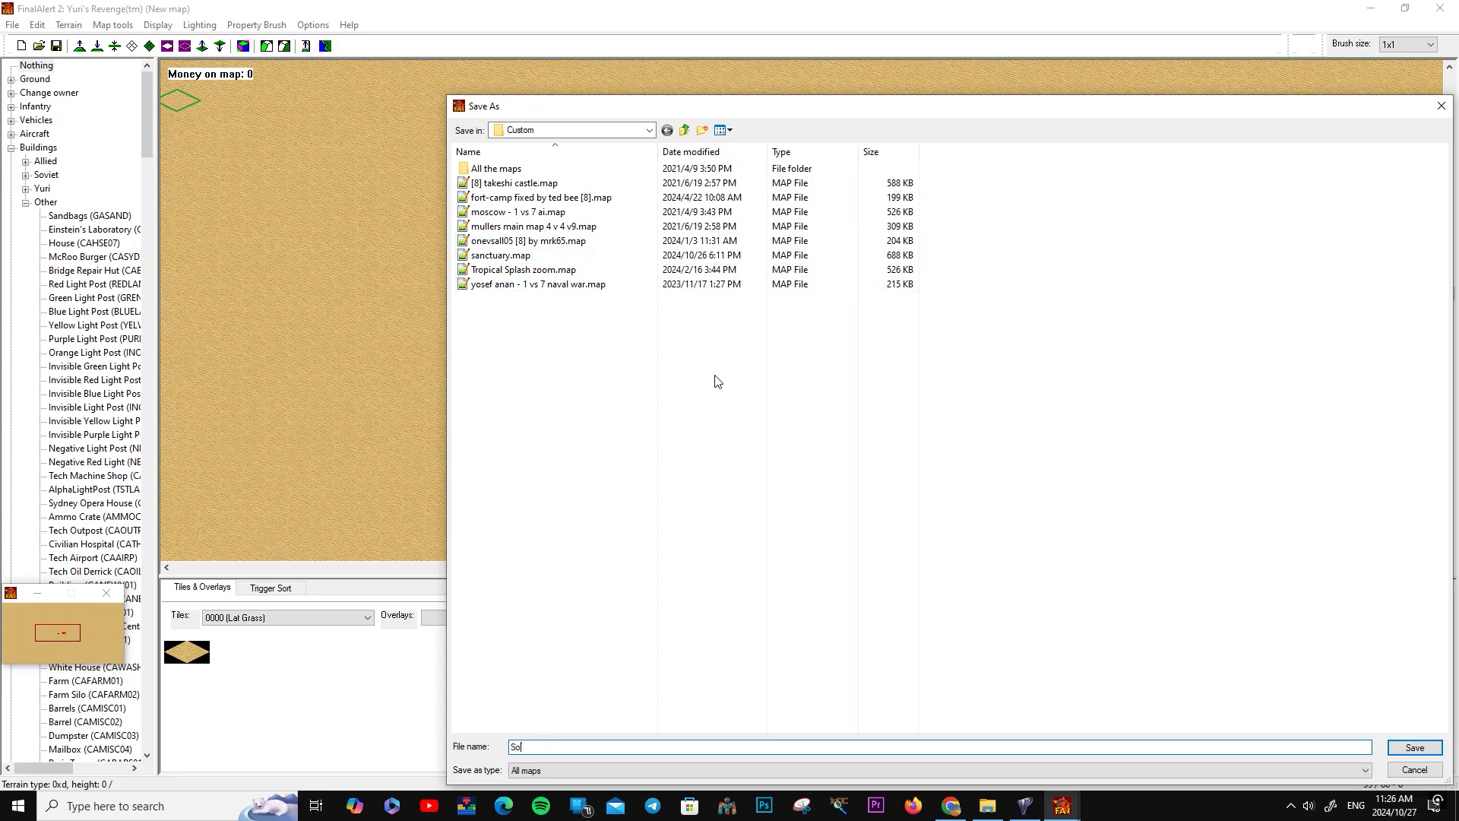
type("oke")
left_click_drag(576, 745, 508, 746)
Switch the save location to the Custom maps folder through its desktop shortcut and save the file as Smoke.map
left_click(650, 130)
left_click(650, 130)
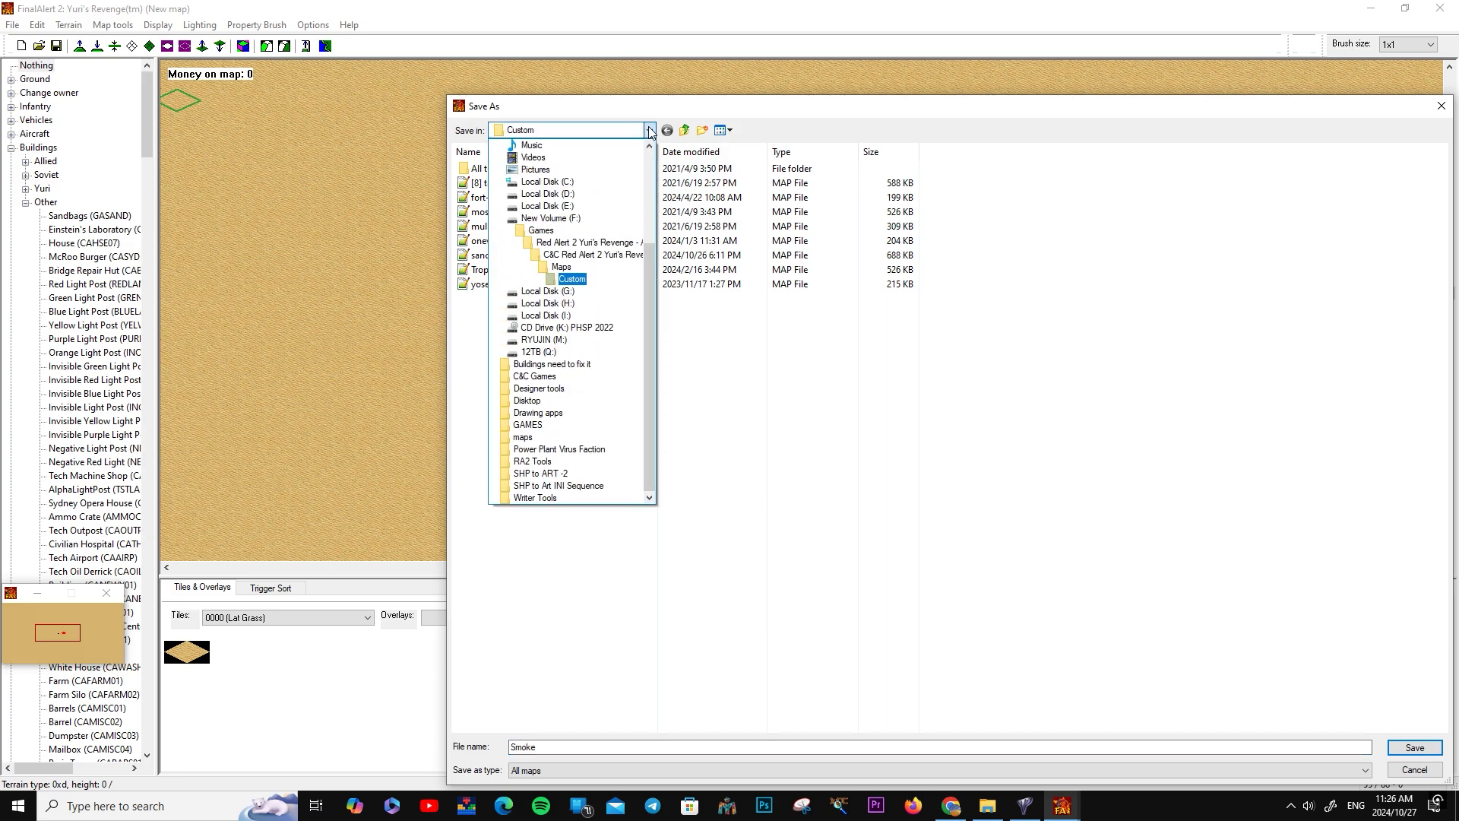
scroll(563, 220, "up", 3)
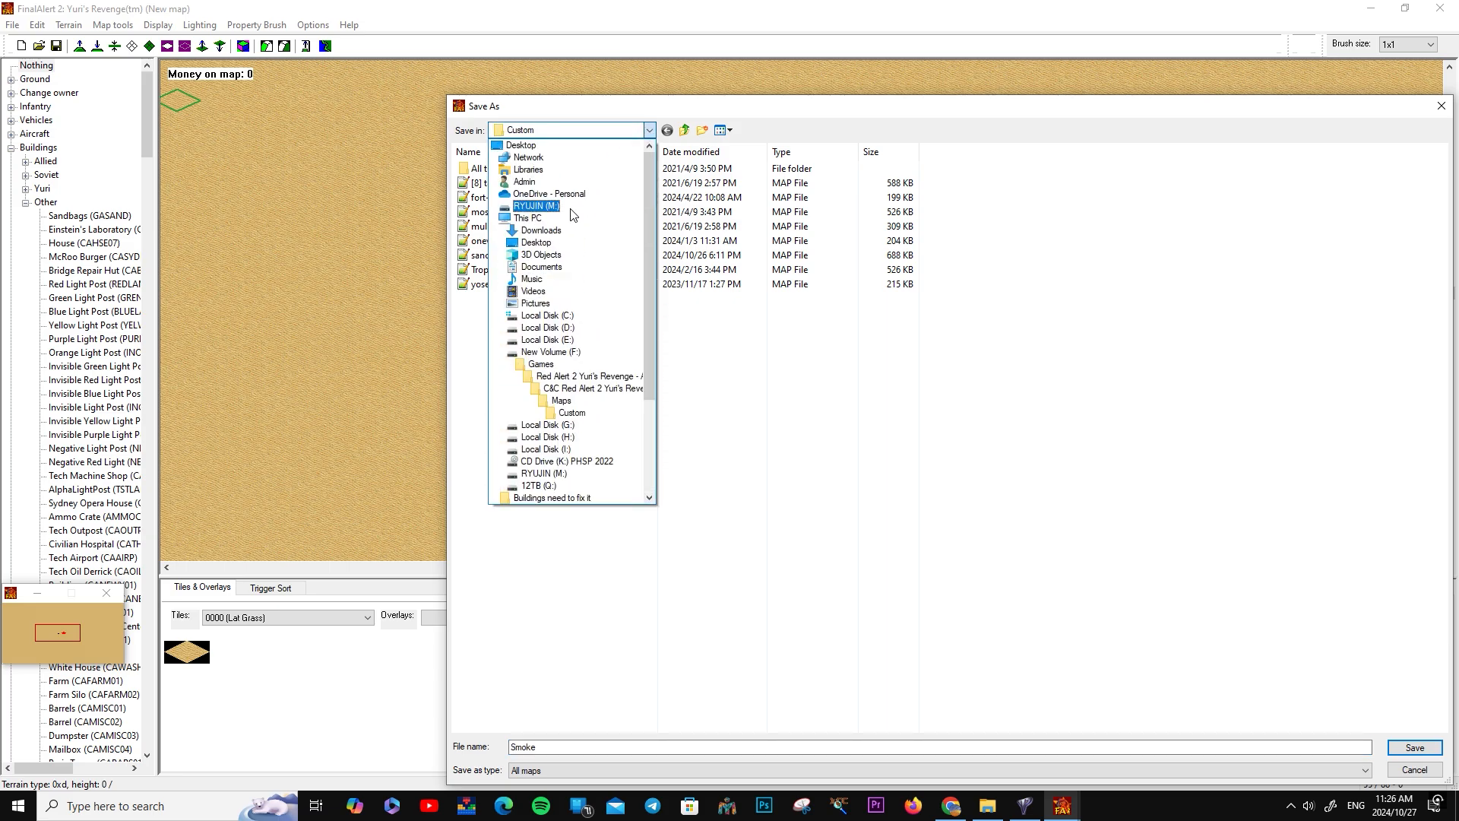
left_click(537, 228)
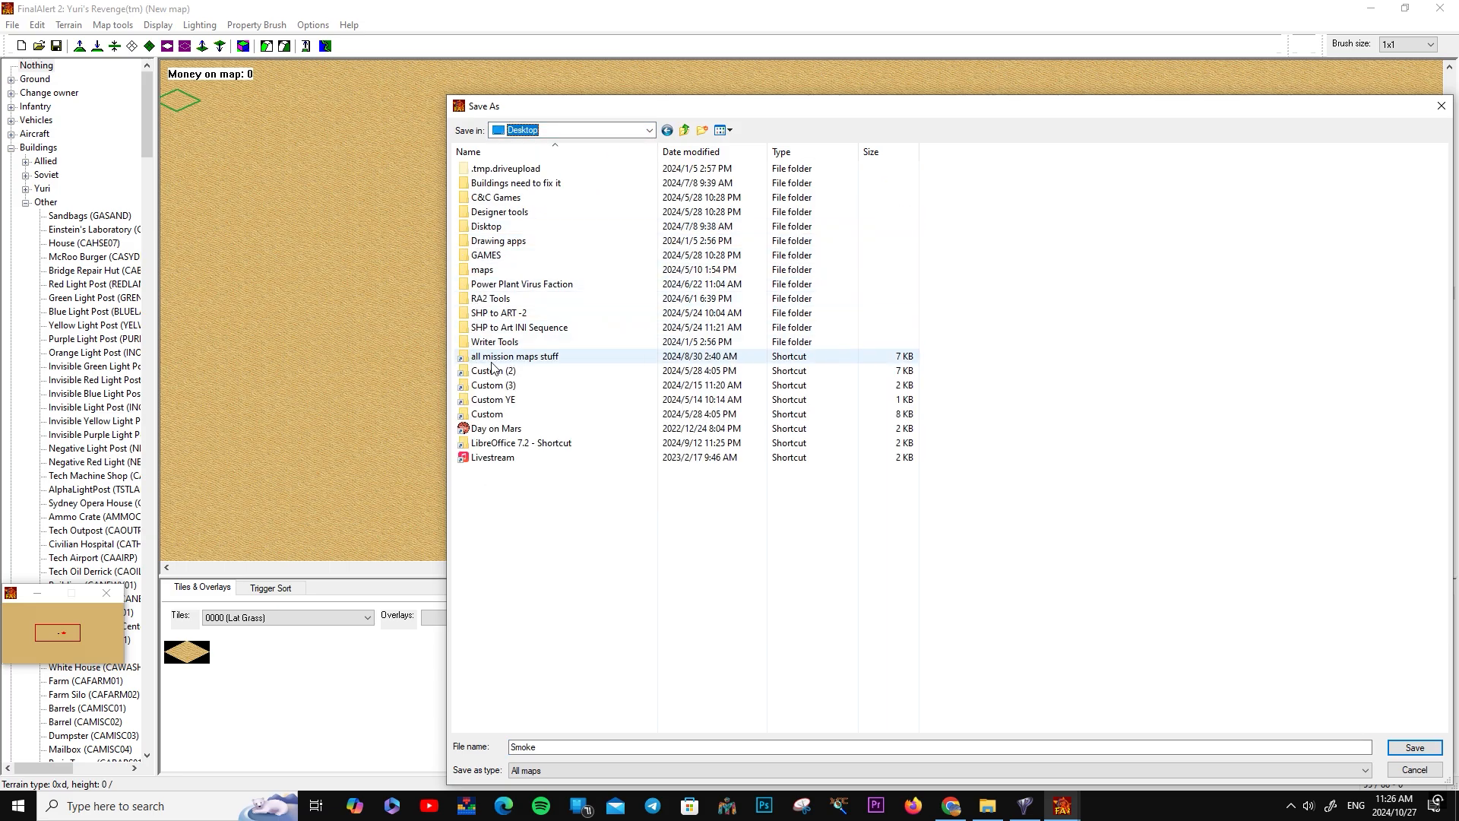
double_click(517, 413)
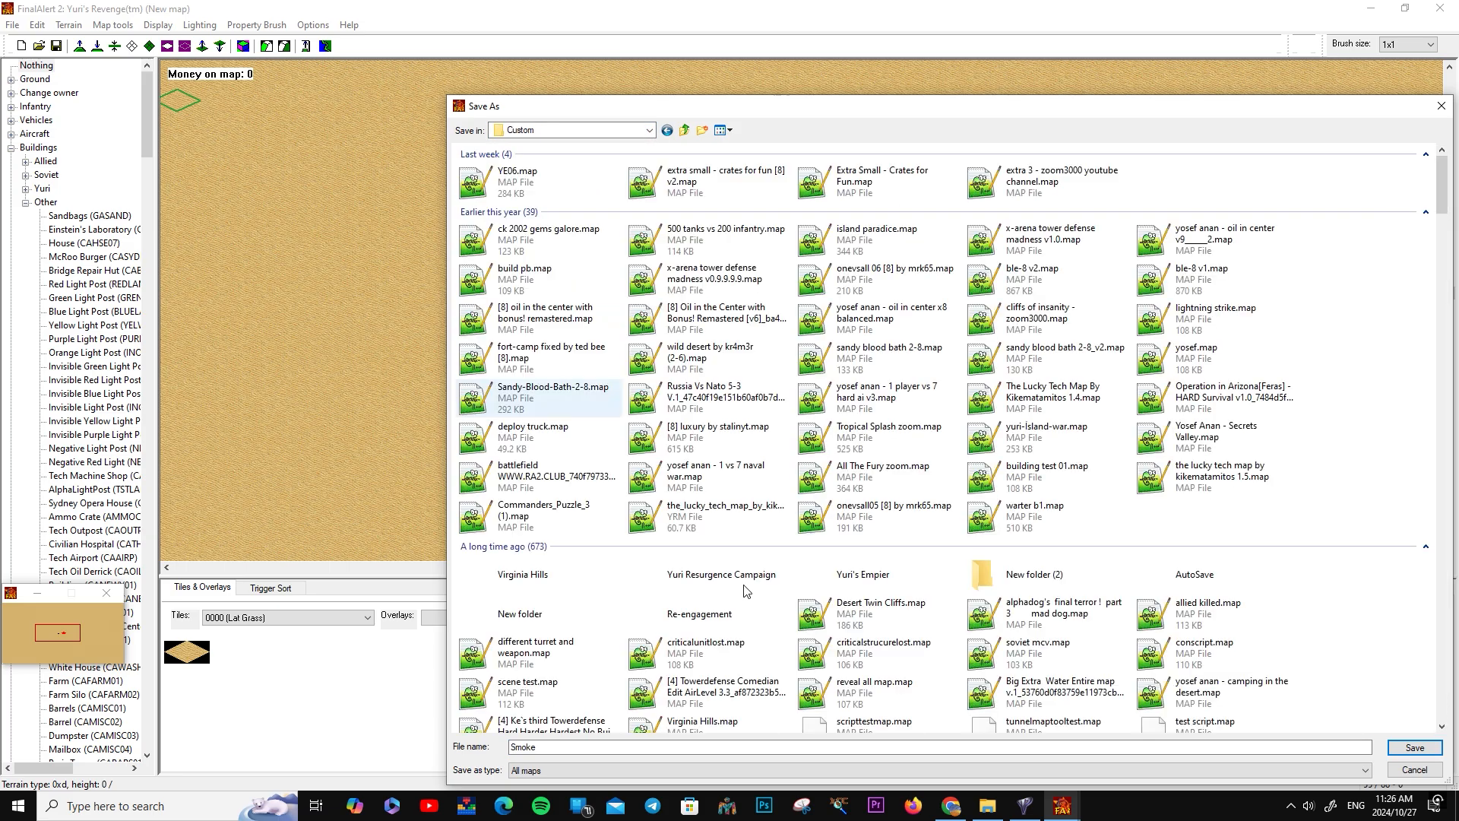
left_click(670, 748)
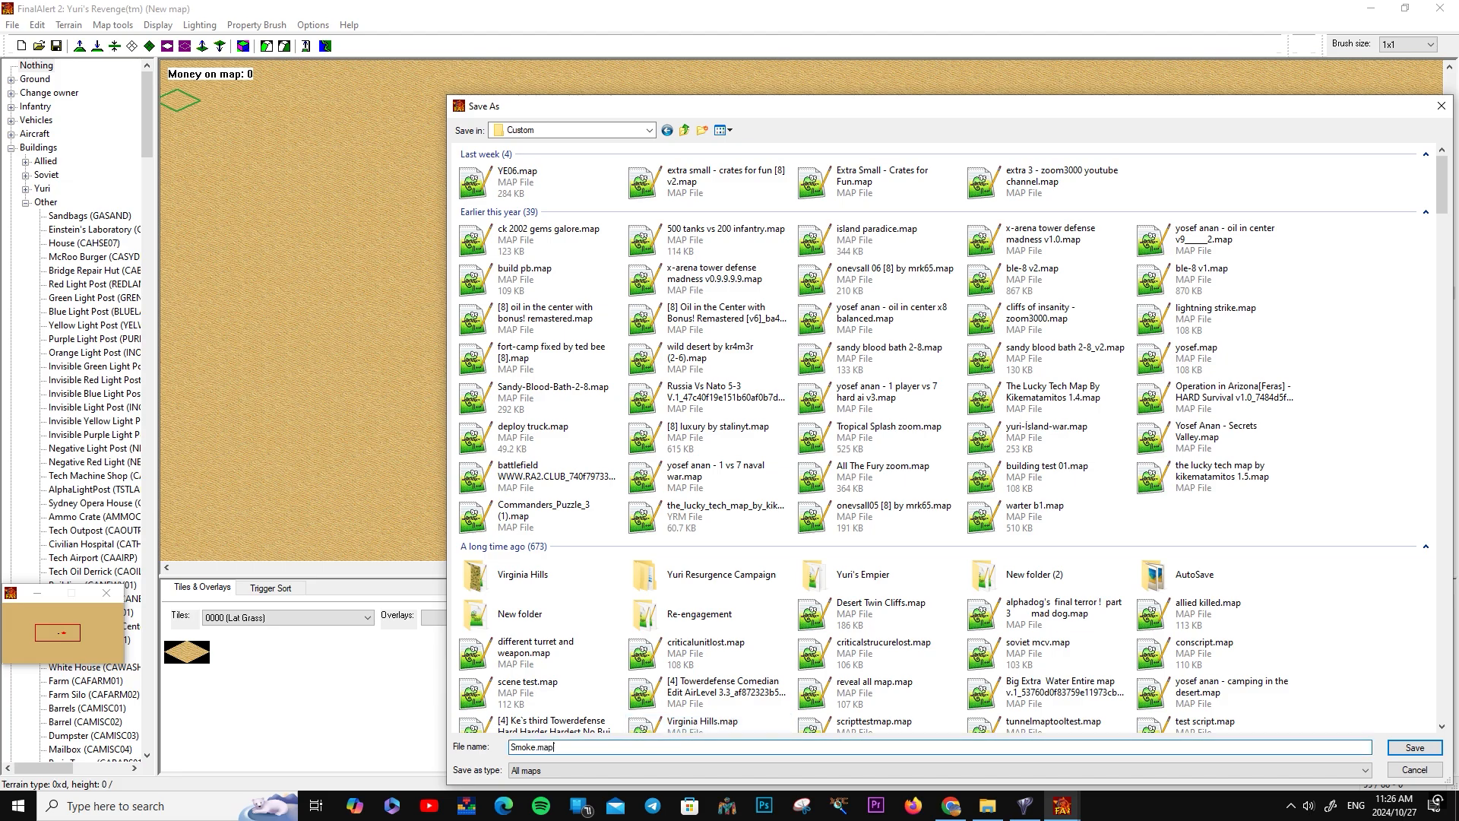
left_click(1416, 747)
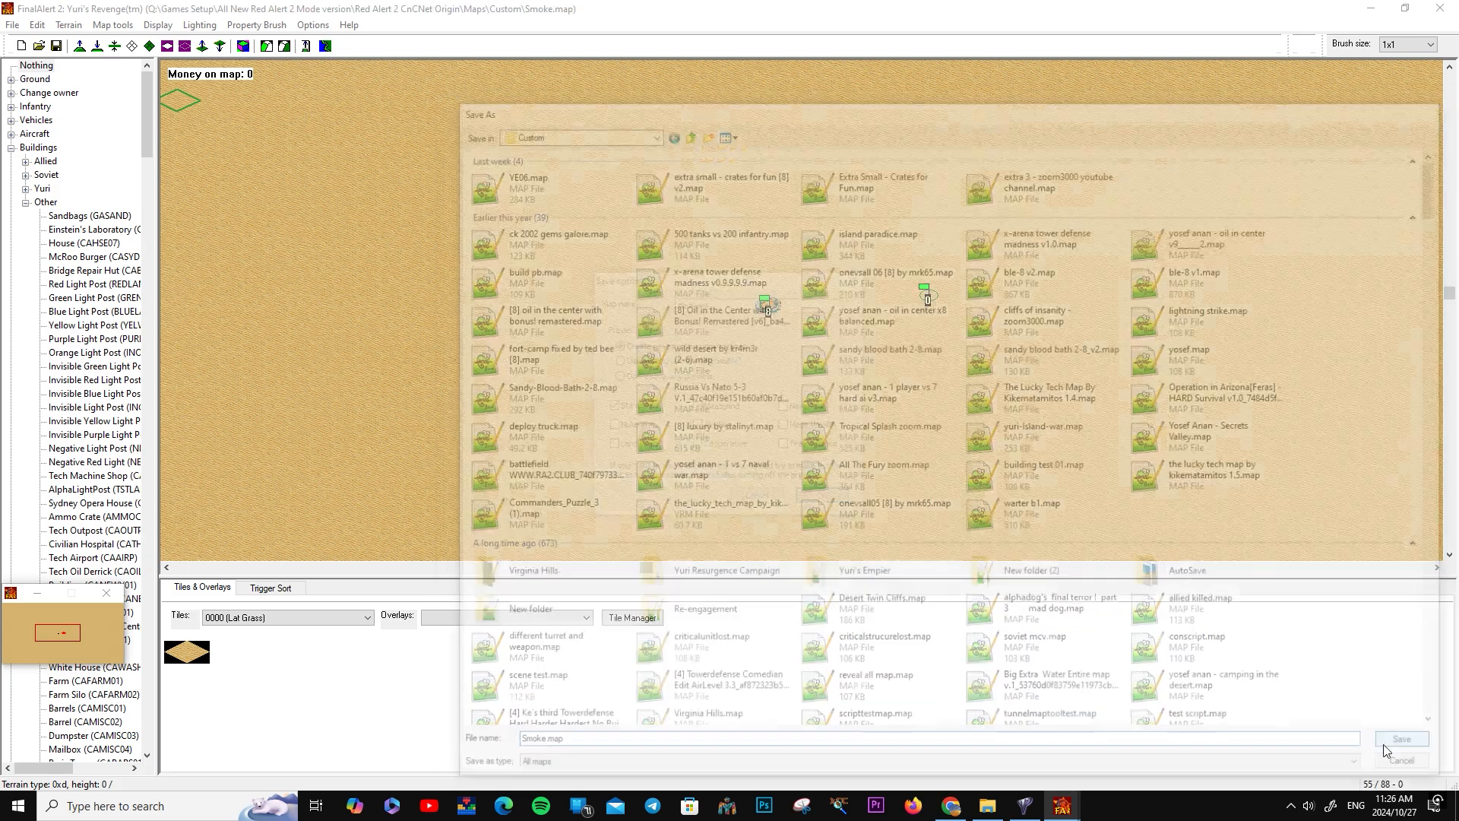
Set the map name to Smoke and confirm the save options
left_click_drag(721, 305, 570, 312)
type("Smoke")
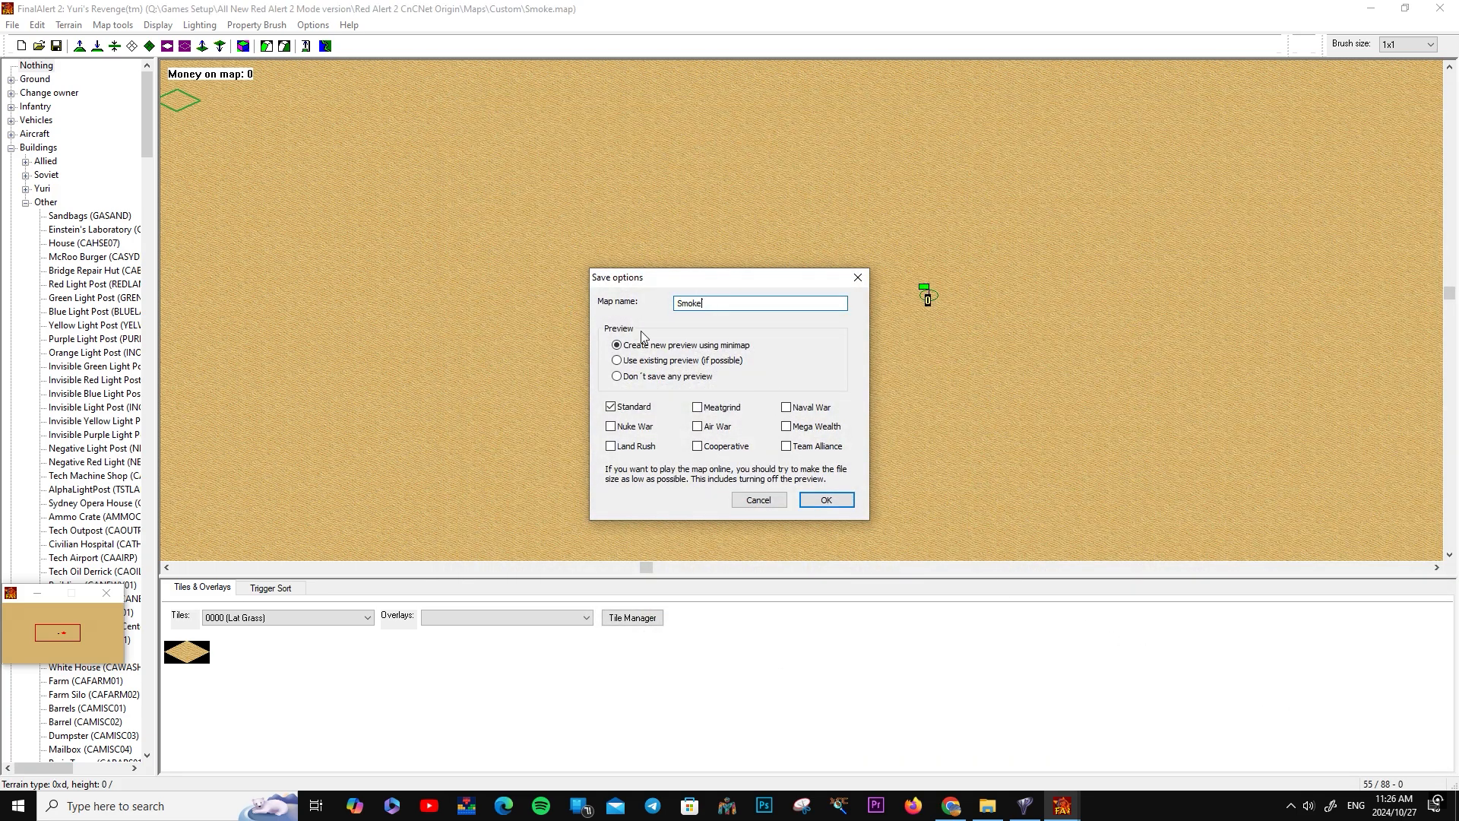
left_click(826, 500)
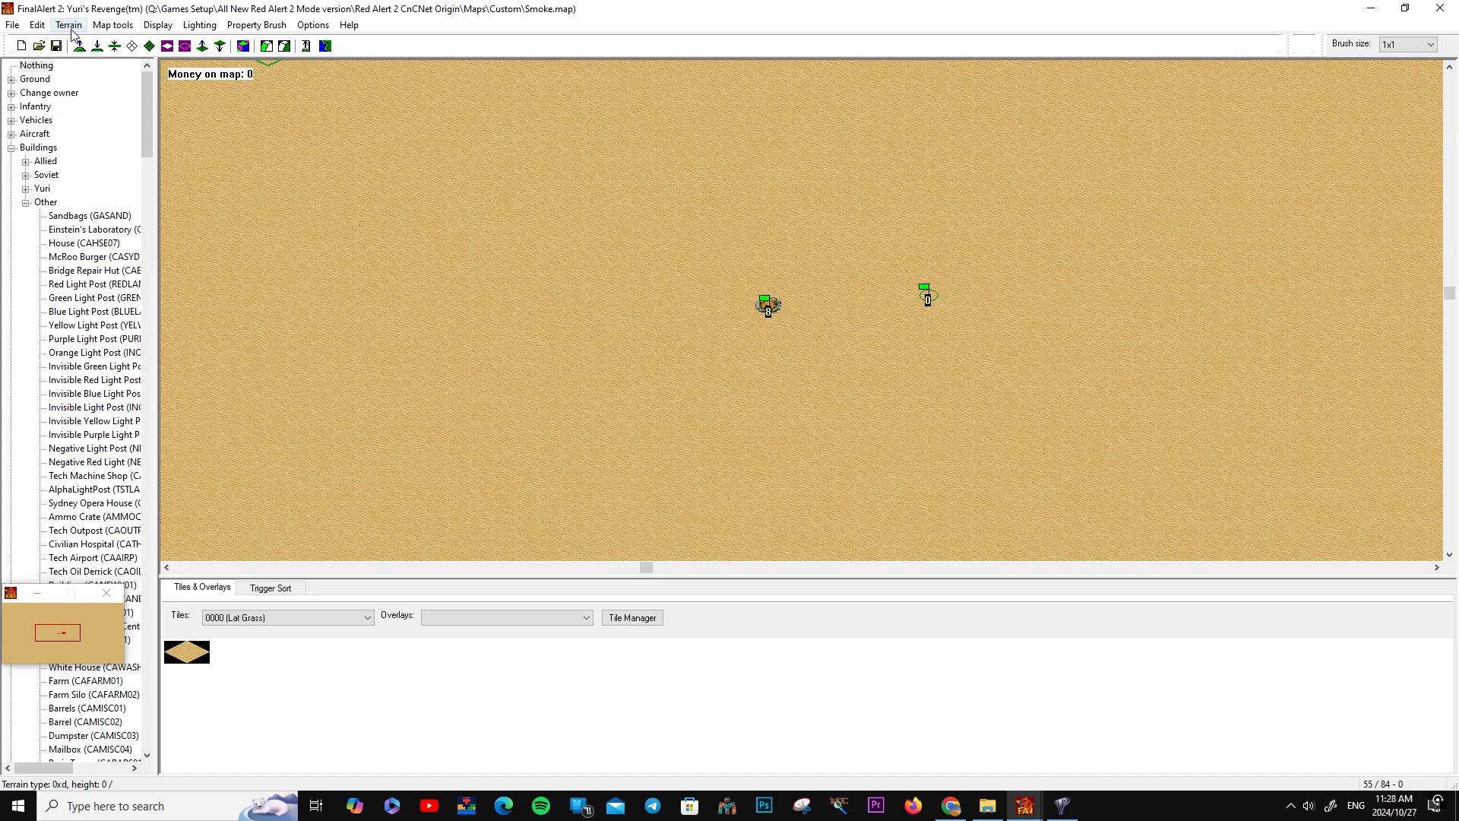
Open the Smoke trigger in the trigger editor and set its event type to 13 Elapsed Time with a value of 0
left_click(36, 25)
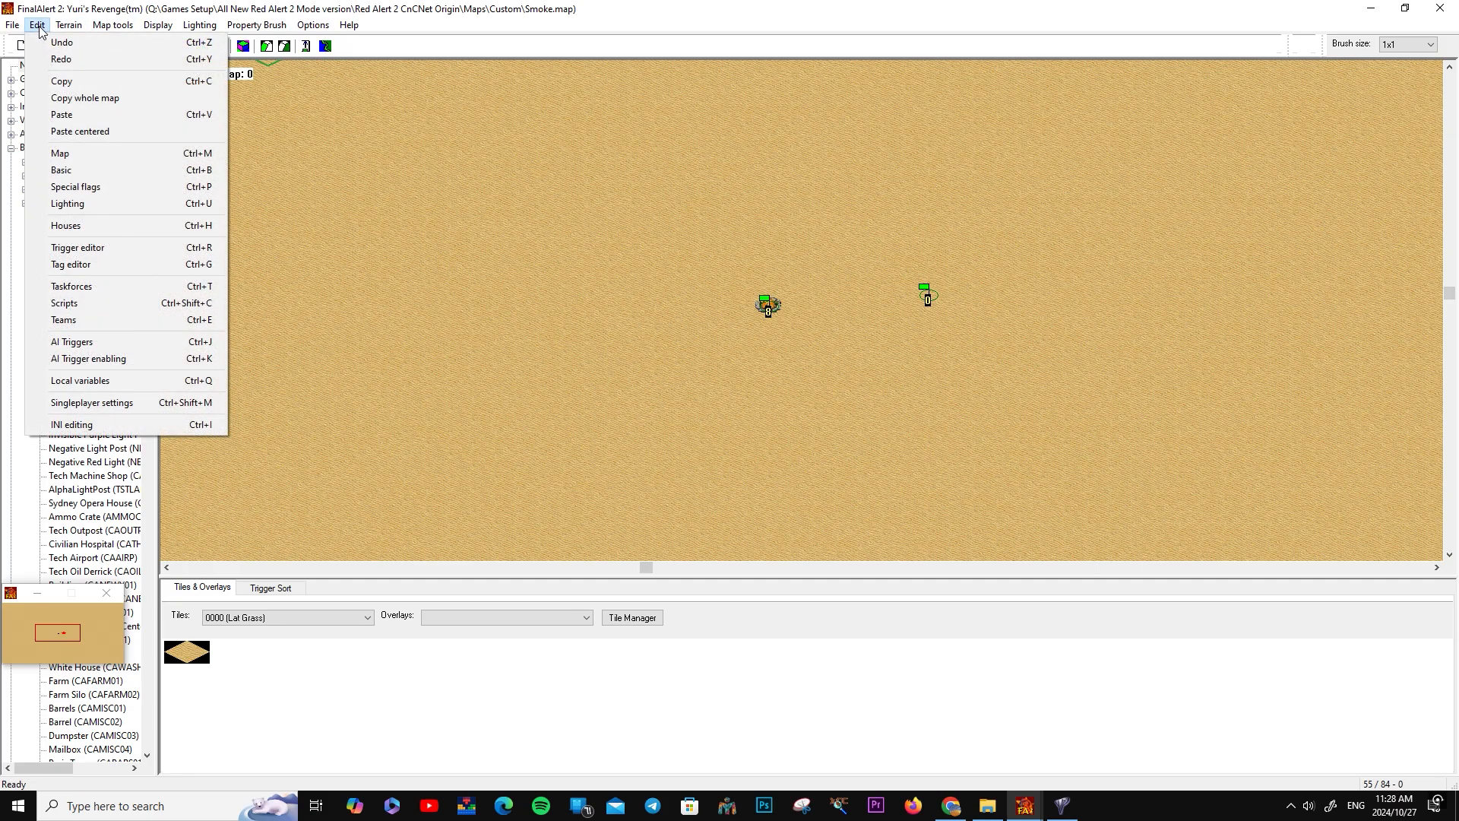
left_click(114, 247)
left_click_drag(444, 151, 457, 117)
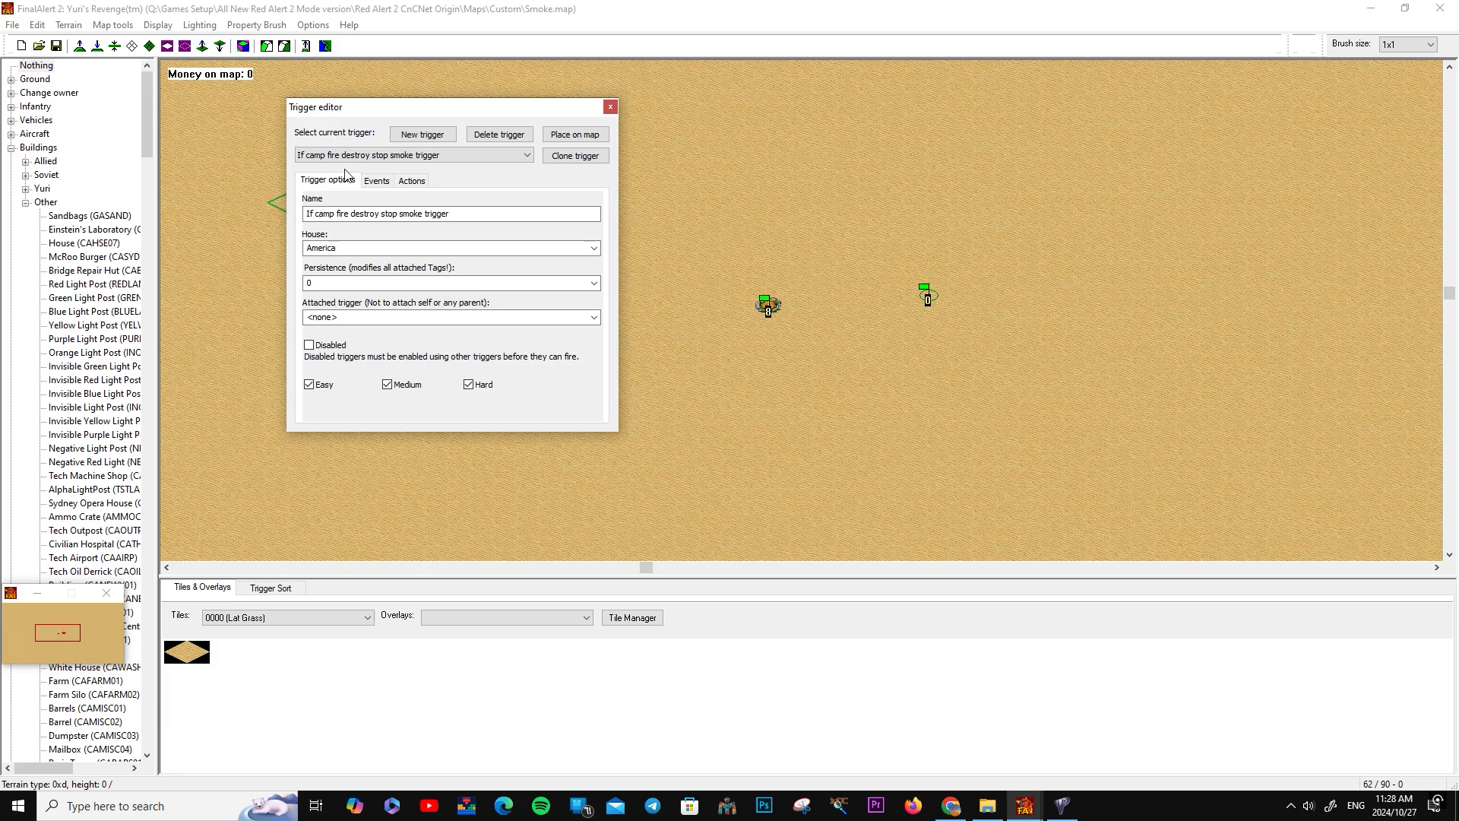
left_click(363, 156)
left_click(346, 179)
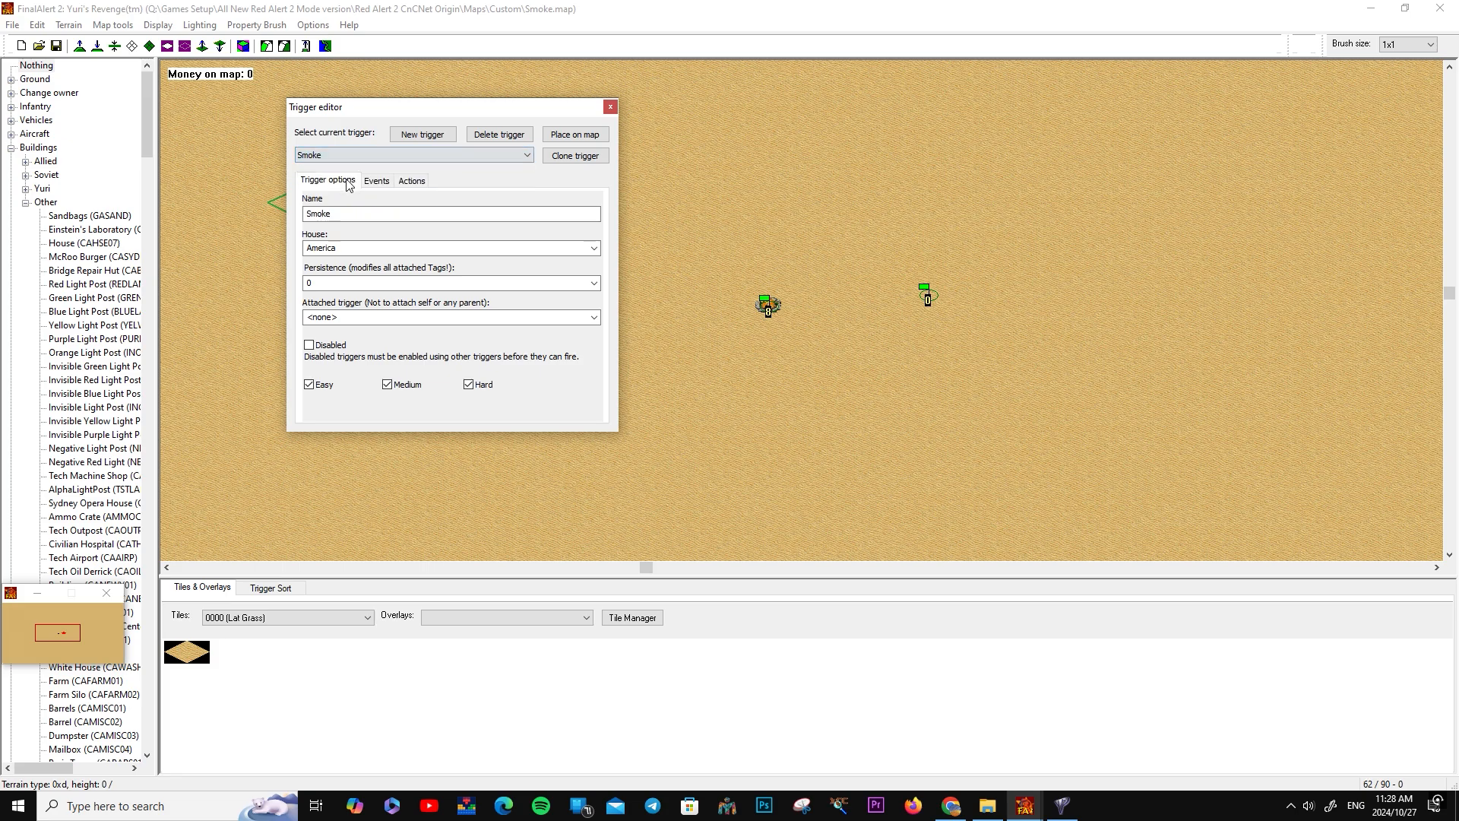
left_click(377, 183)
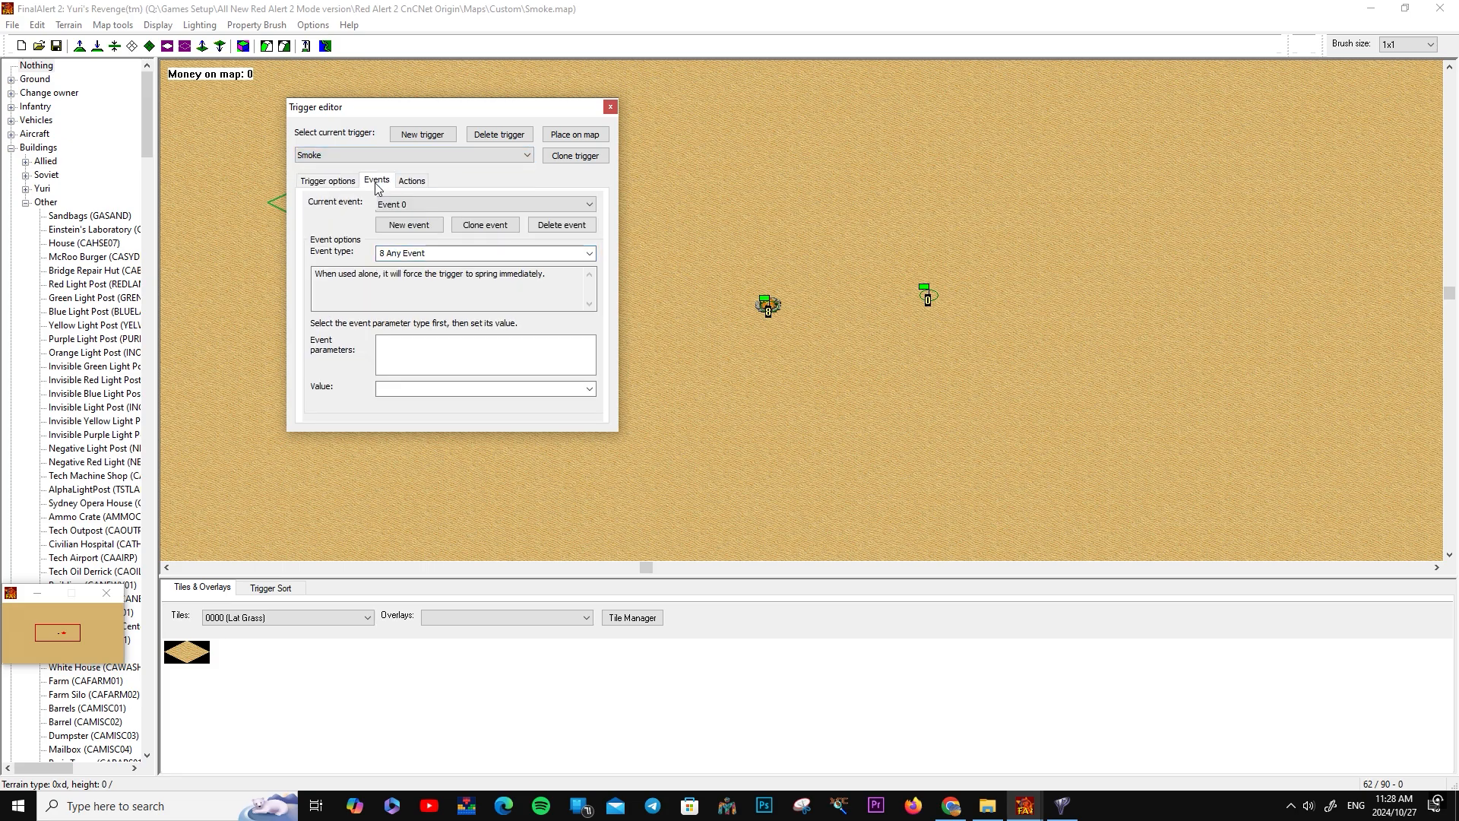
left_click(564, 258)
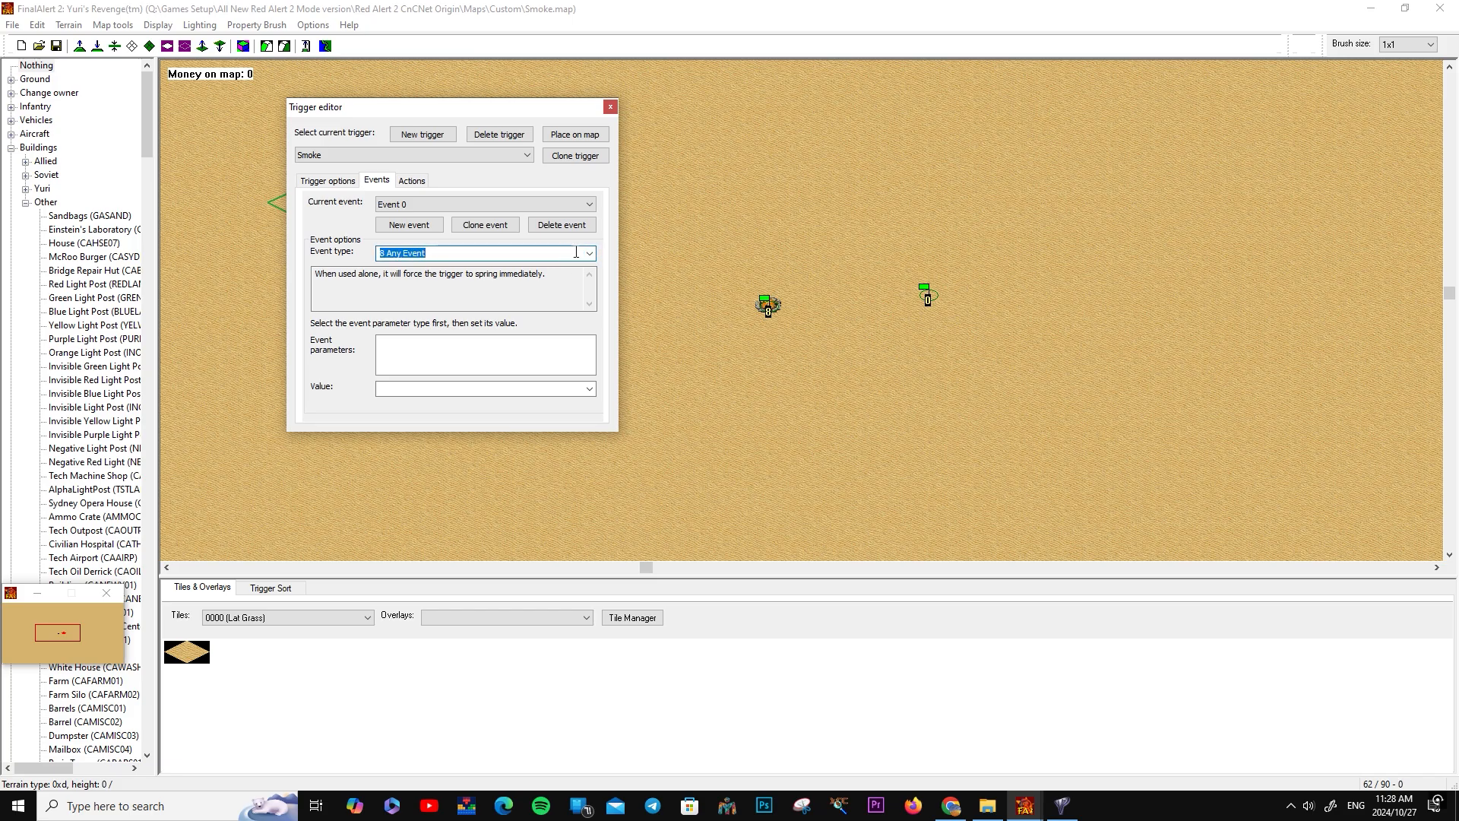
type("13 Elapsed Time...")
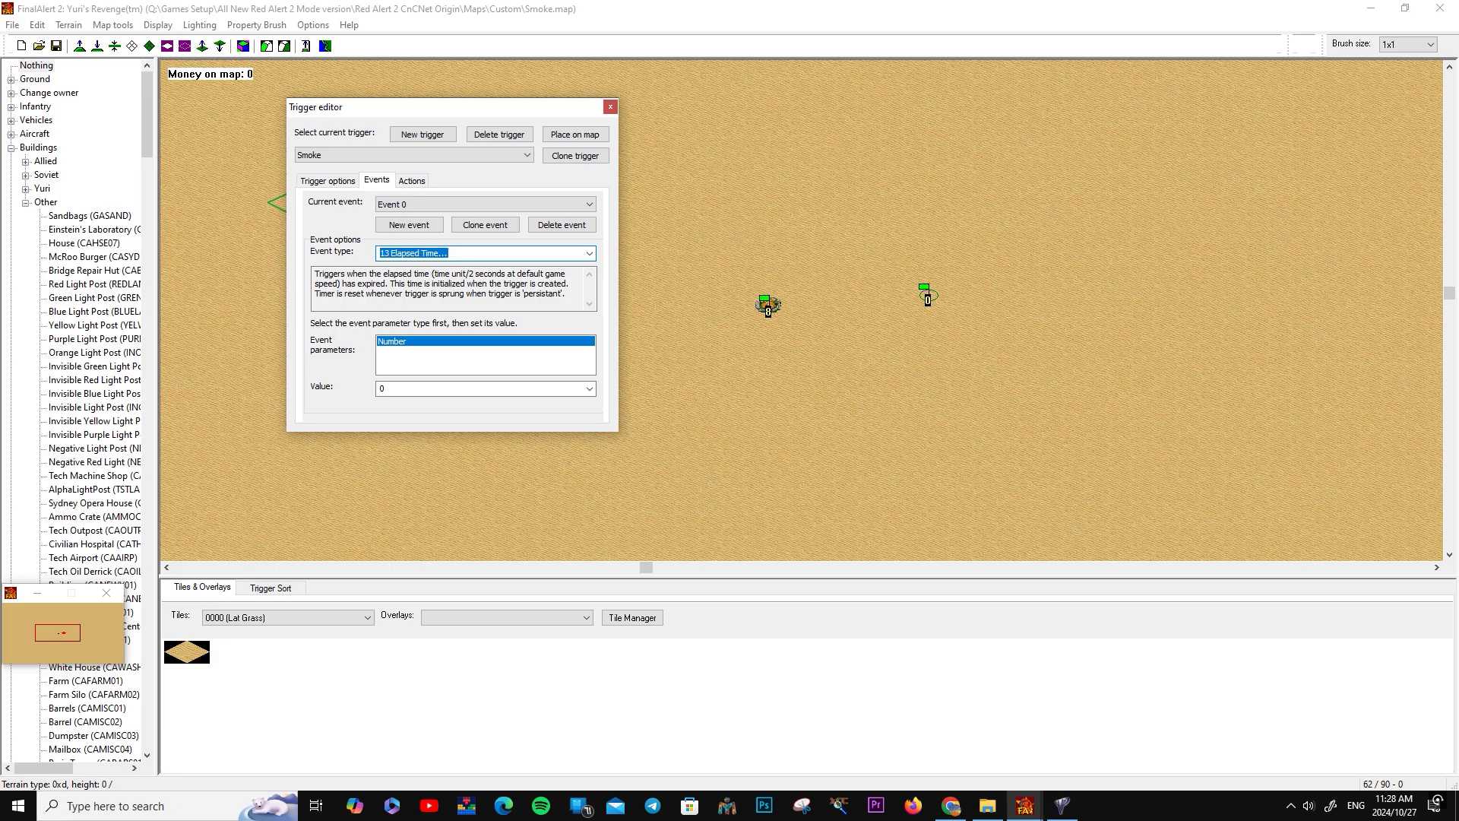
left_click(443, 388)
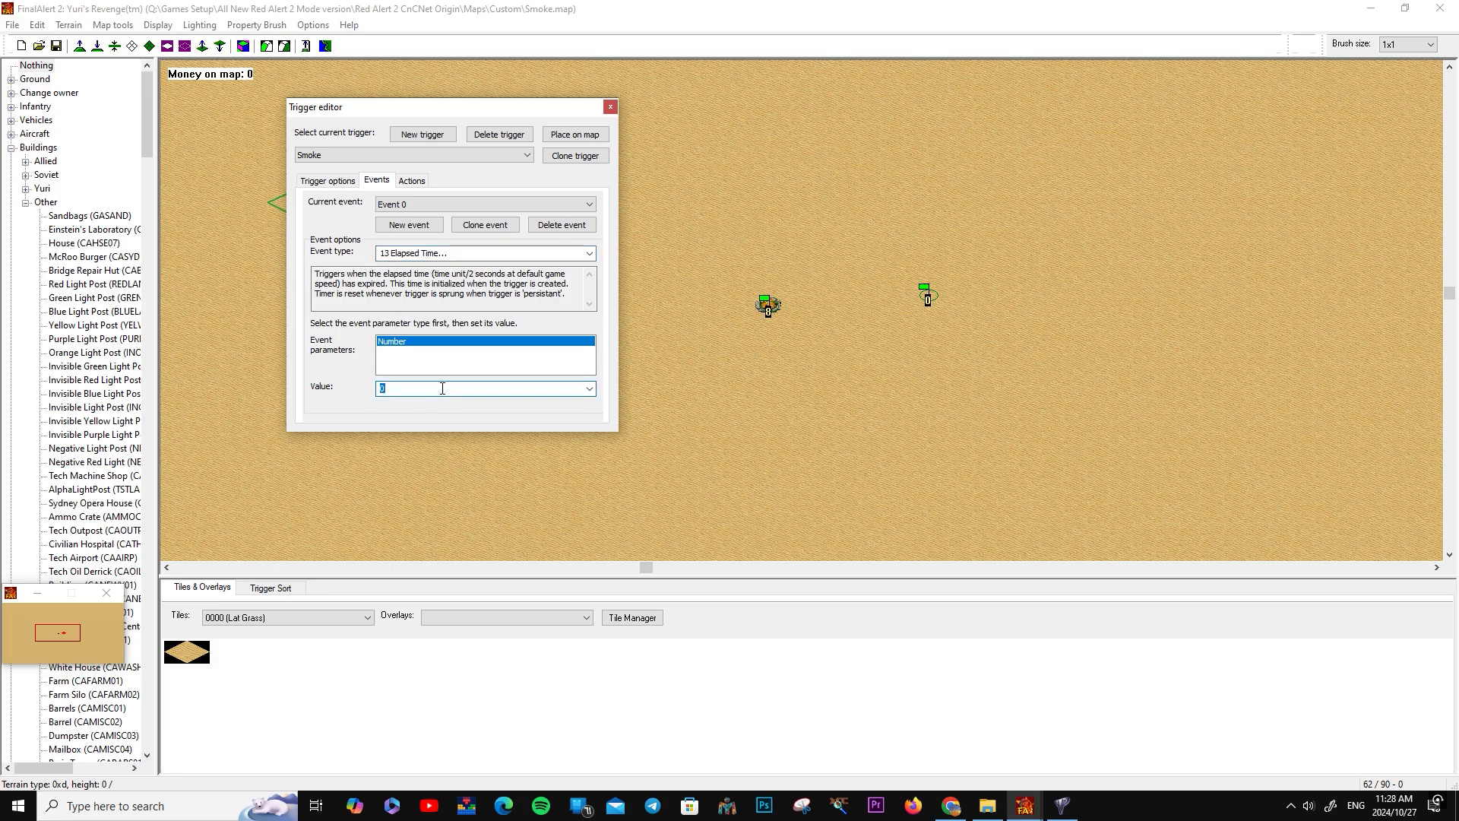
Set the Smoke trigger's persistence to 2 - Persistent and save the map, accepting the map check and save options
left_click(337, 181)
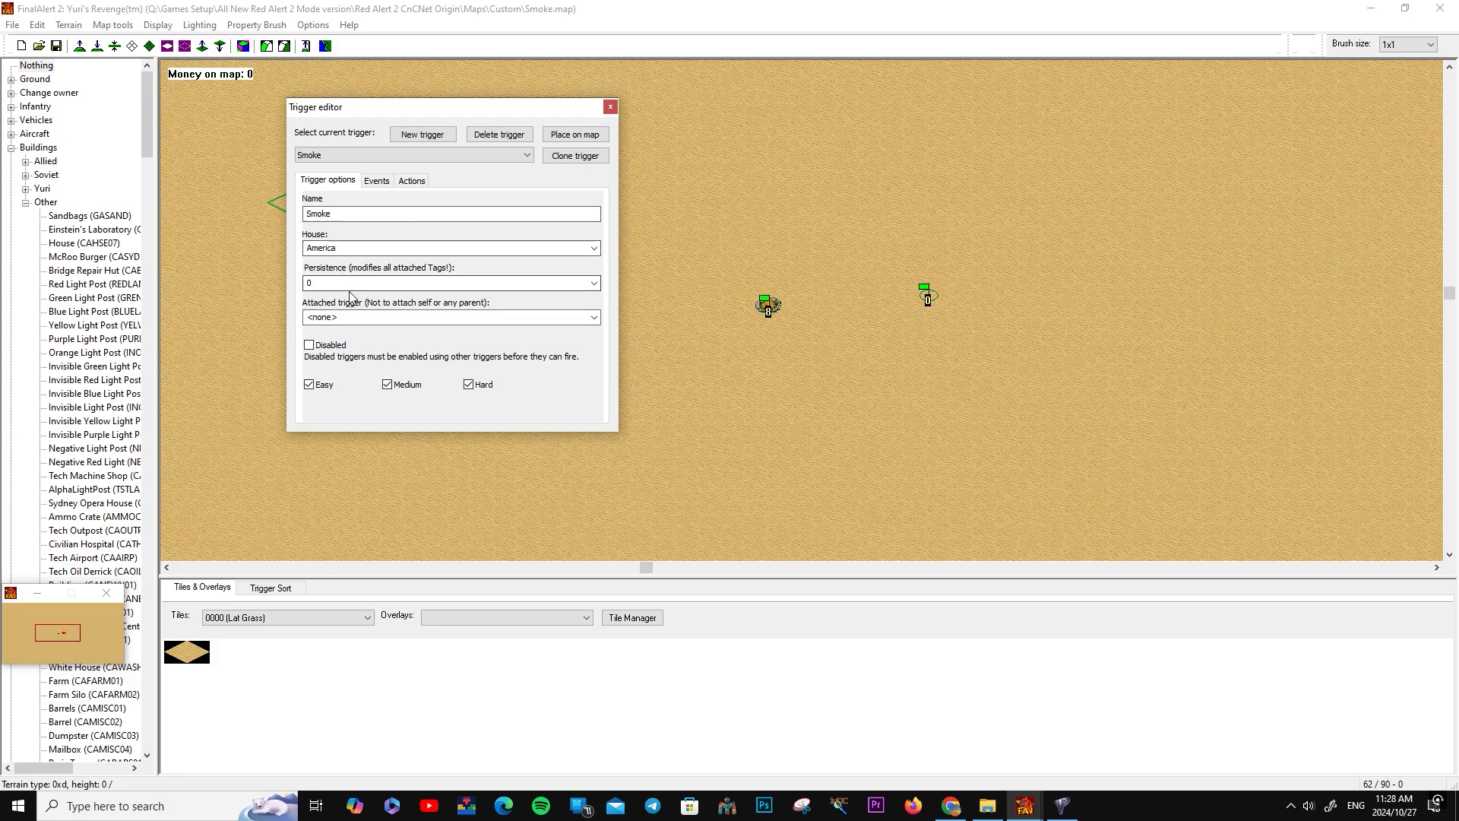
left_click(593, 283)
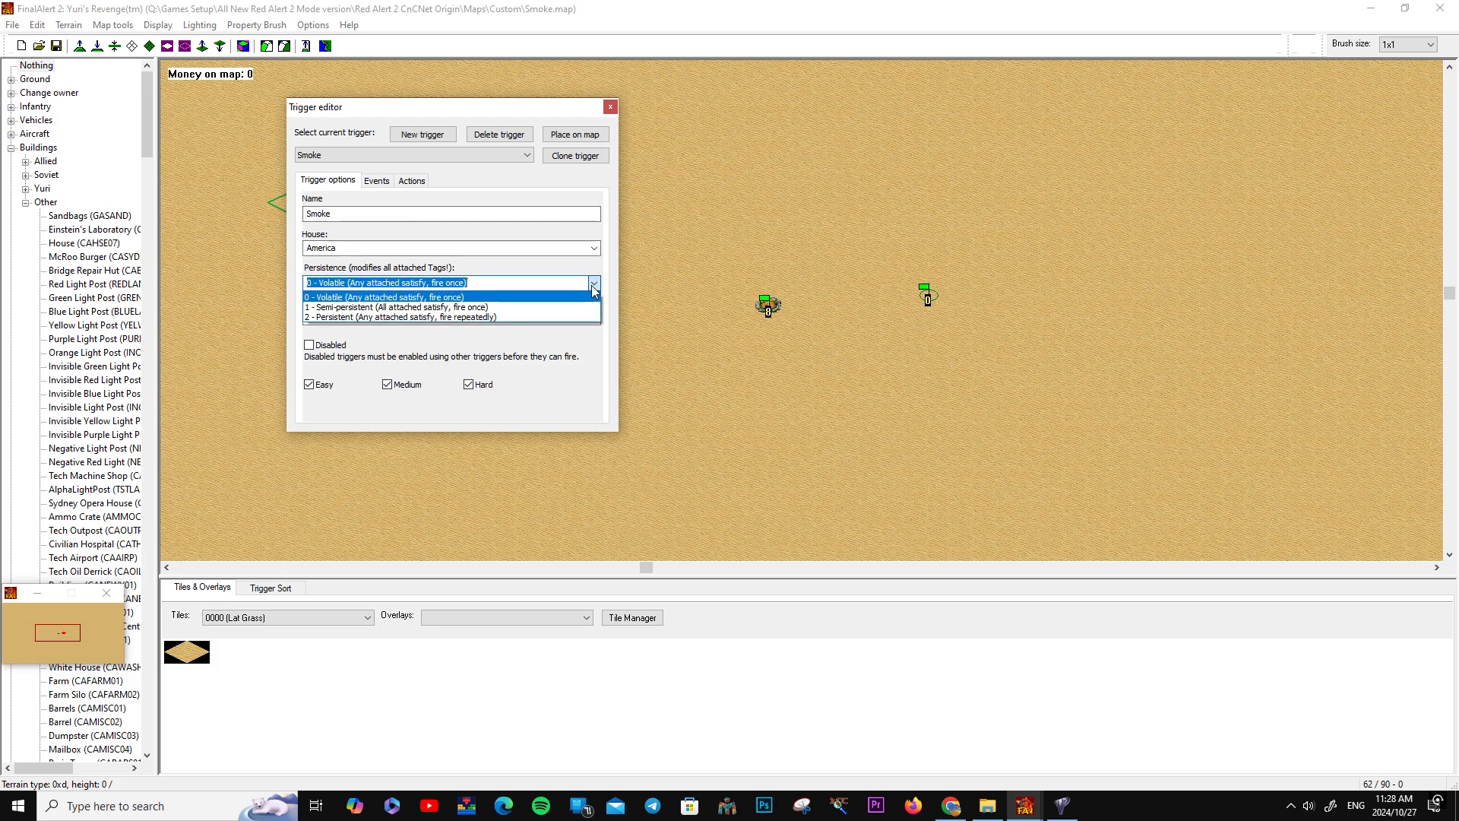
left_click(543, 317)
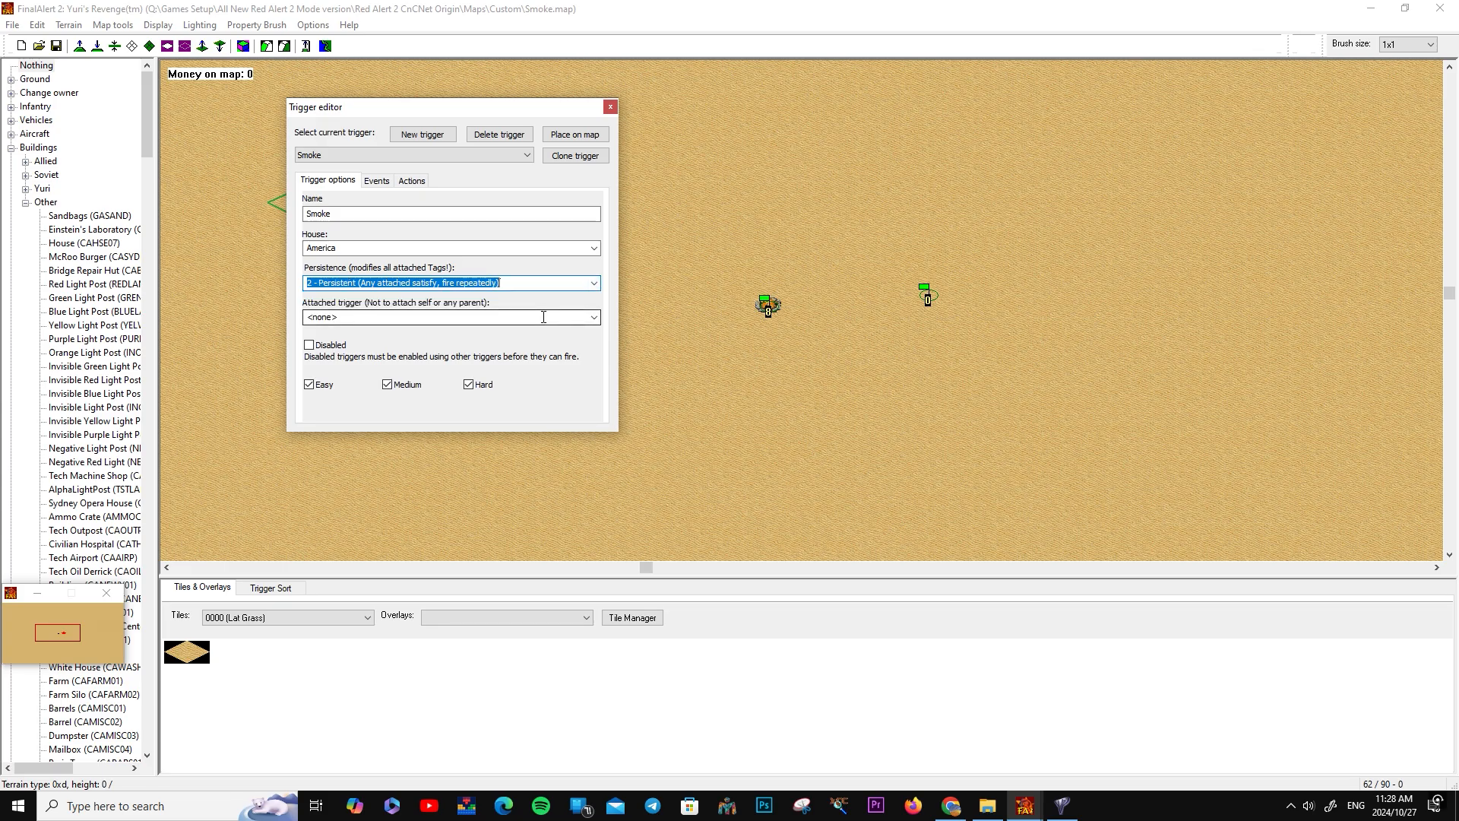
left_click(57, 46)
left_click(814, 546)
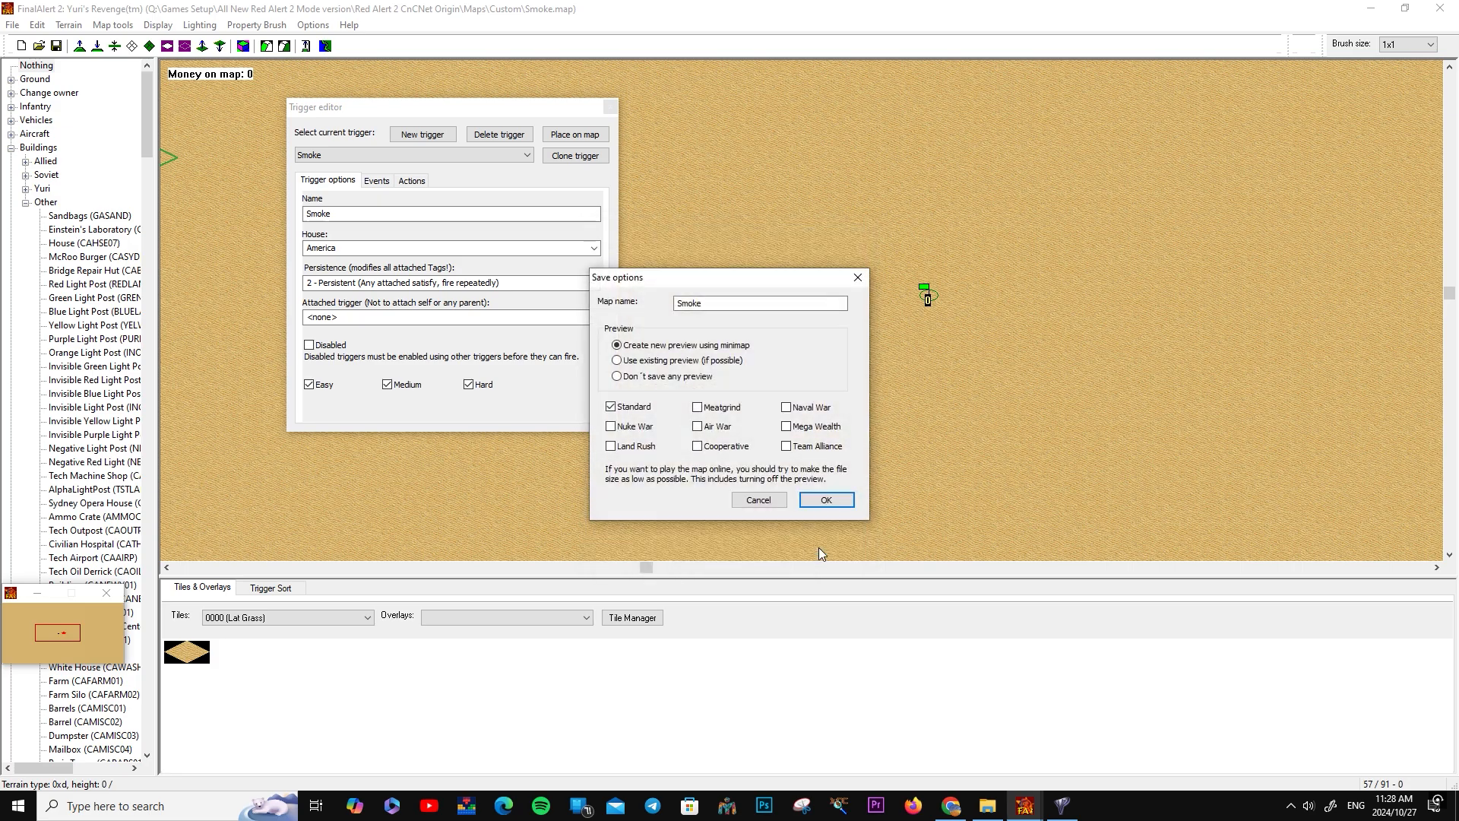
left_click(832, 502)
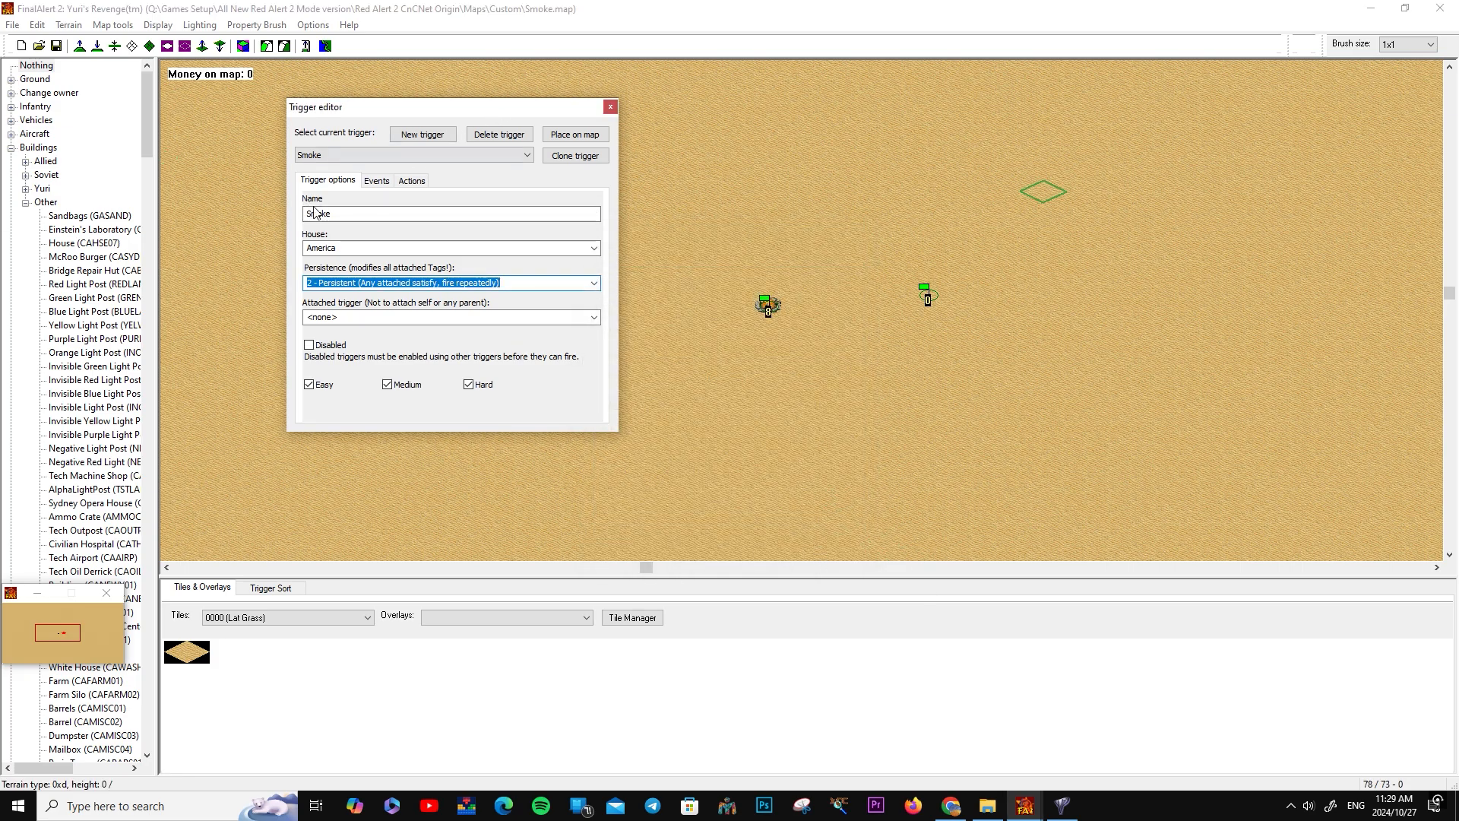
Change the particle system in the Smoke trigger's action to 2 BigGreySmokeSys and save the map
left_click(412, 180)
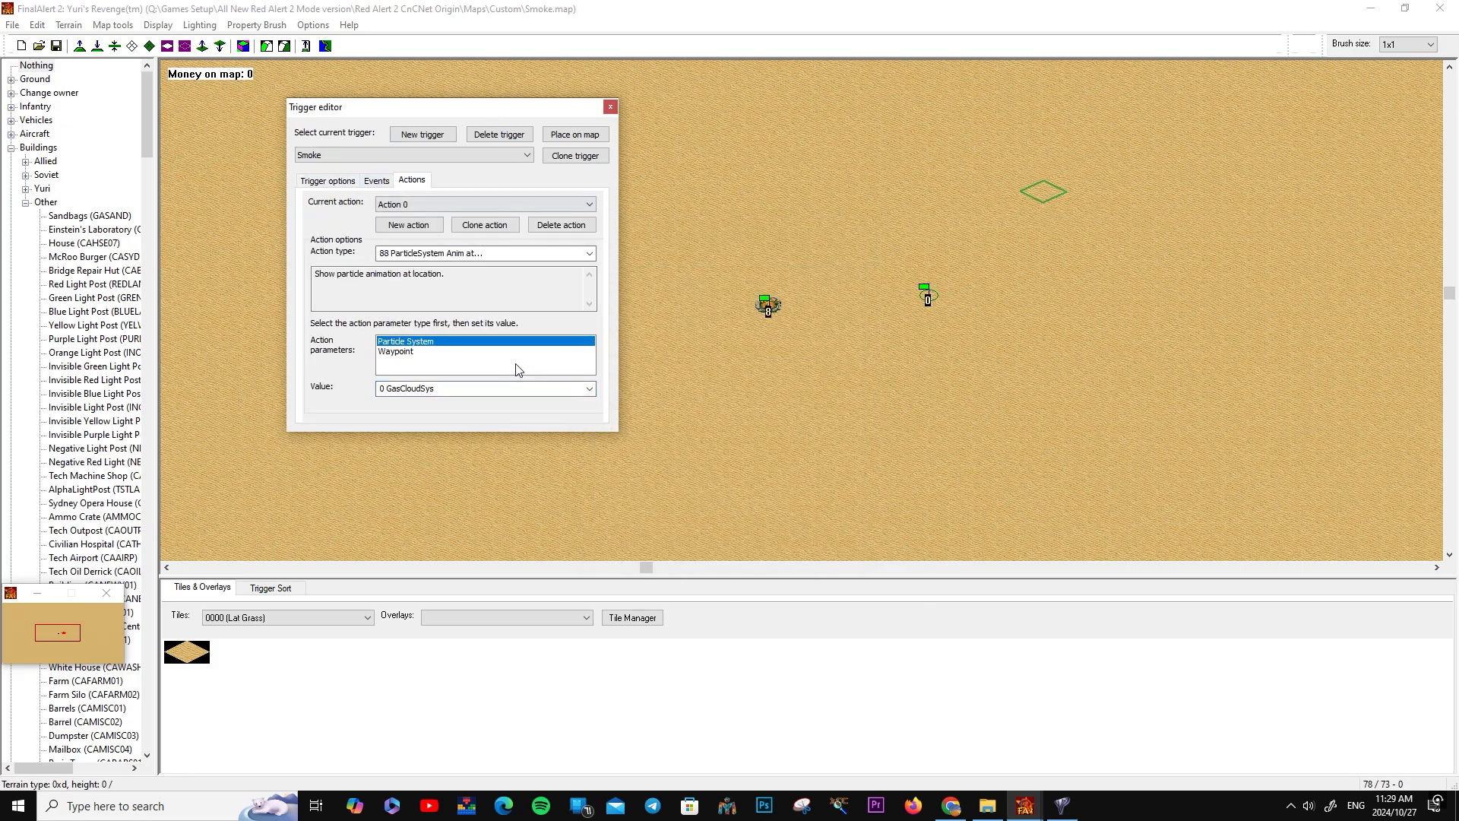
left_click(590, 388)
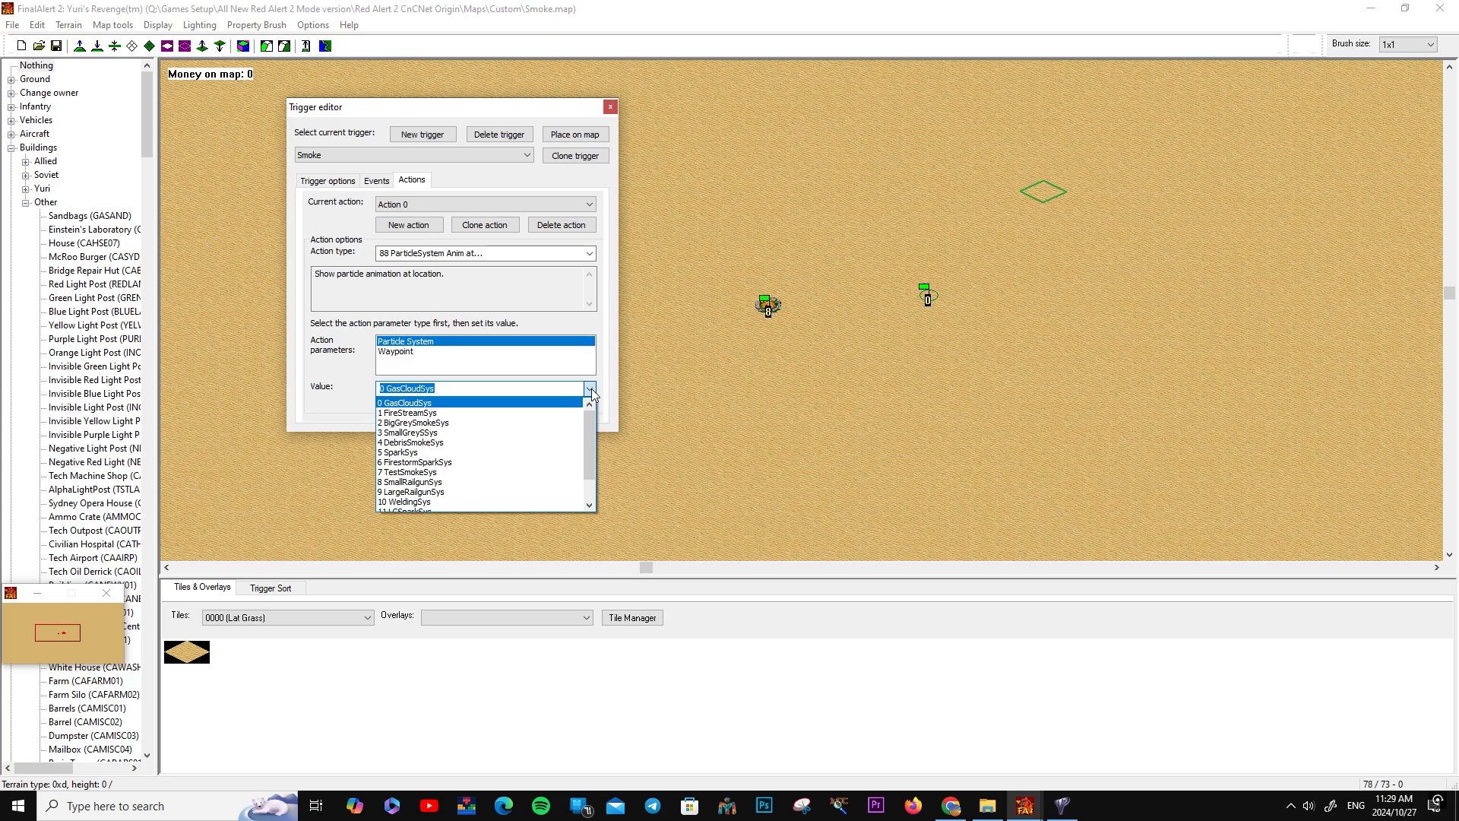
left_click(510, 425)
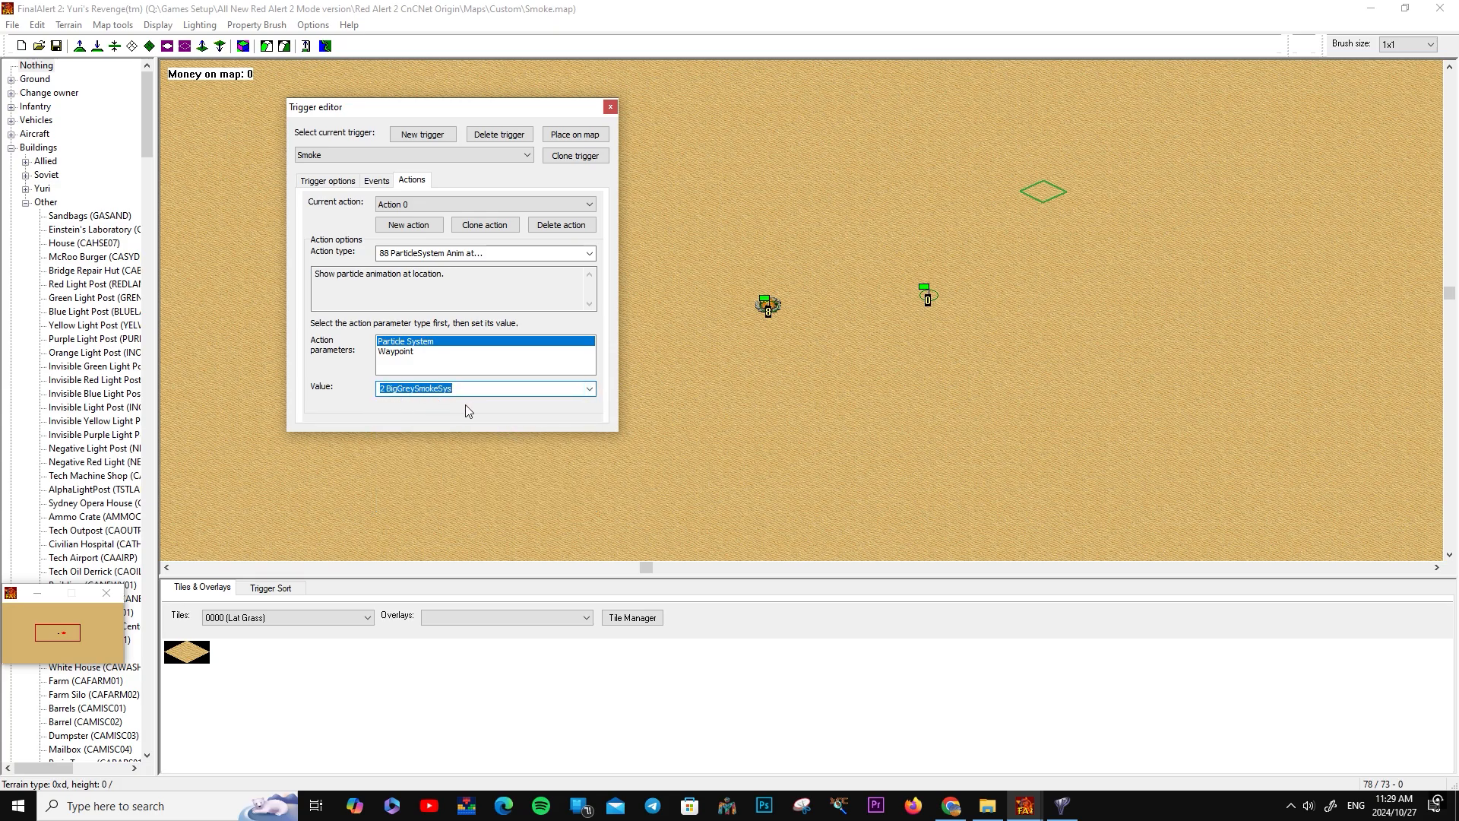
left_click(59, 49)
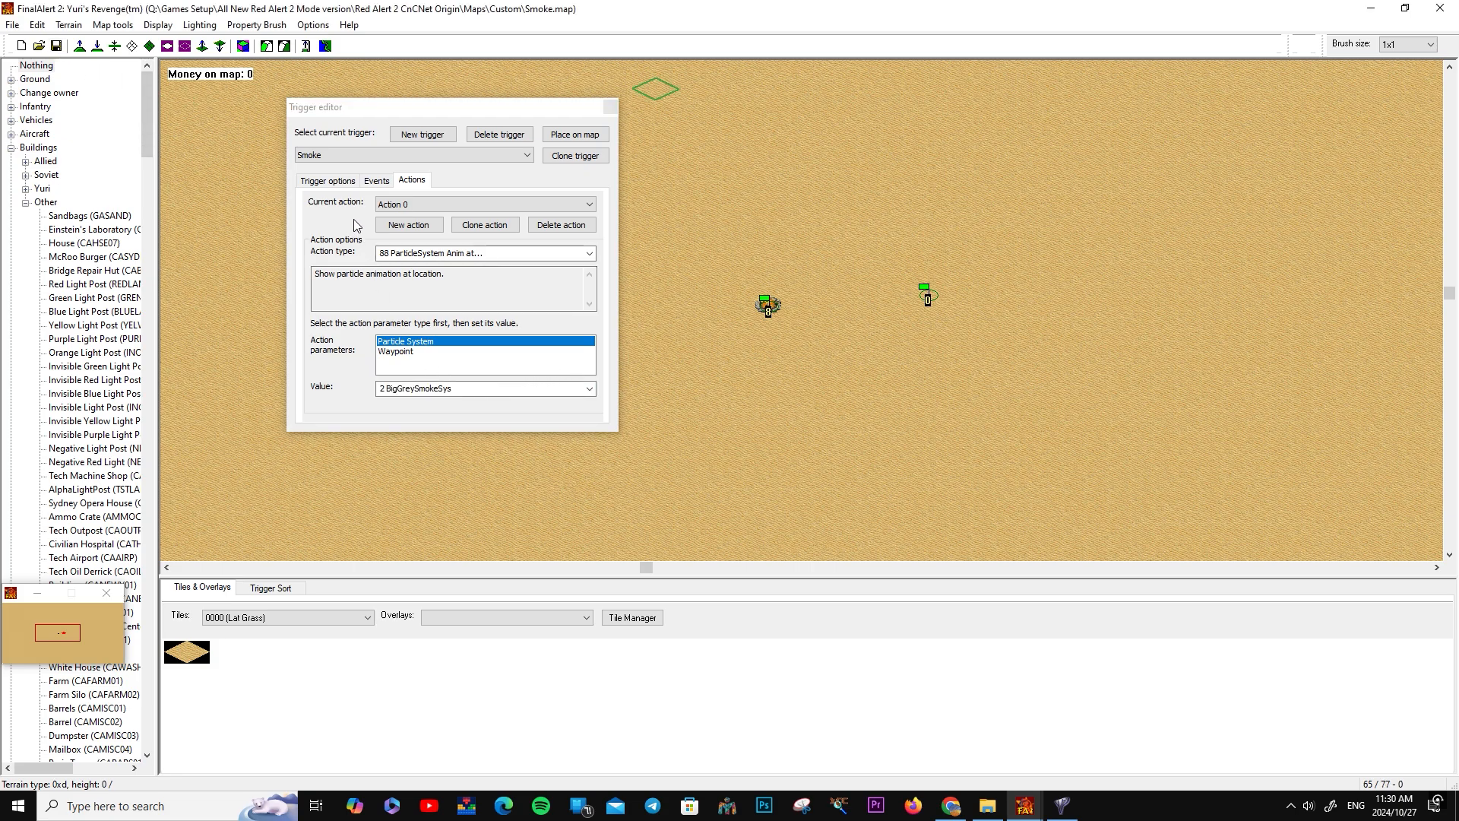
Move the Camp Fire building just below its waypoint on the map and save the map
left_click_drag(767, 306, 762, 348)
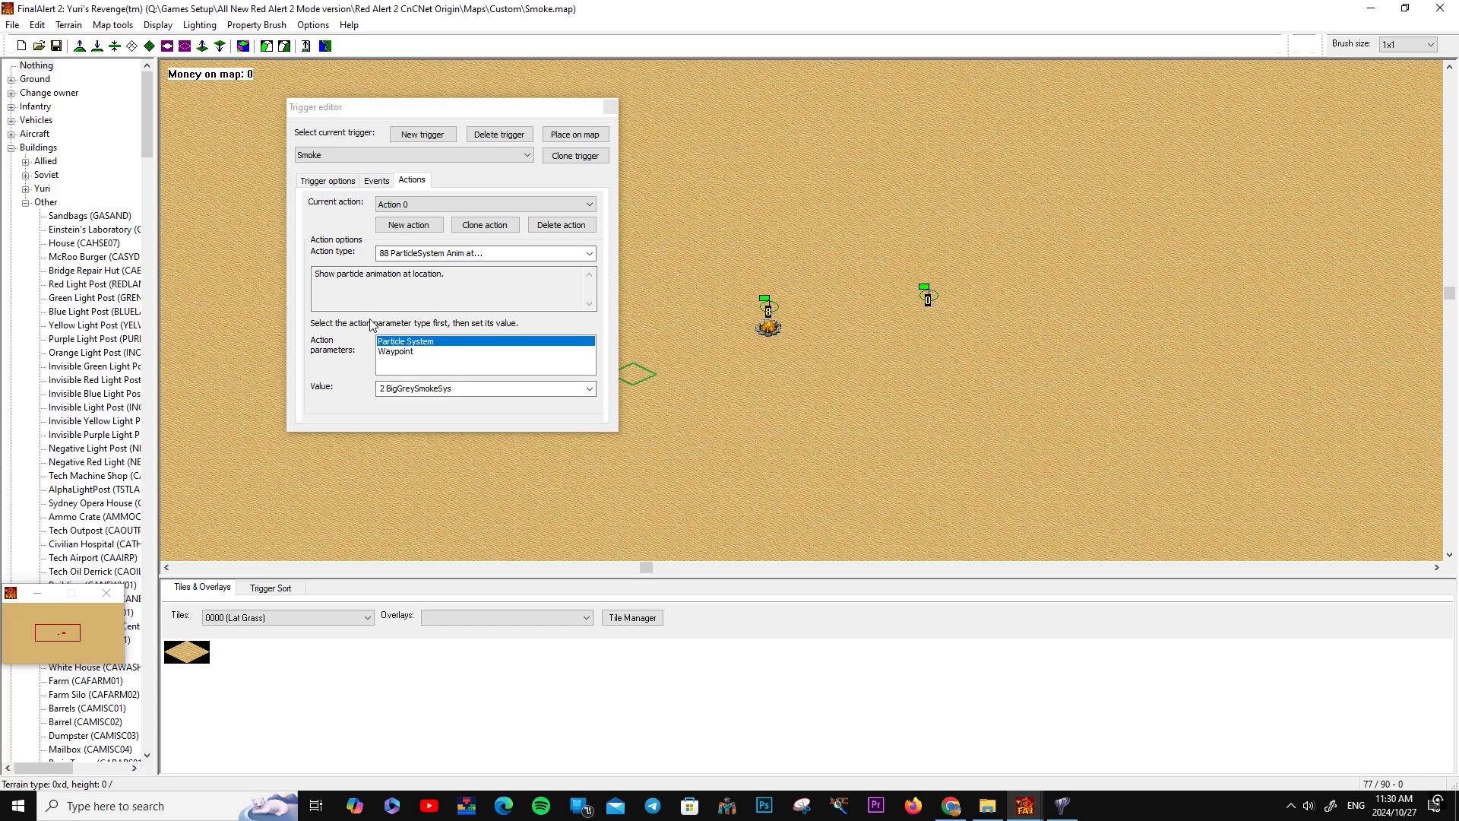
left_click(57, 45)
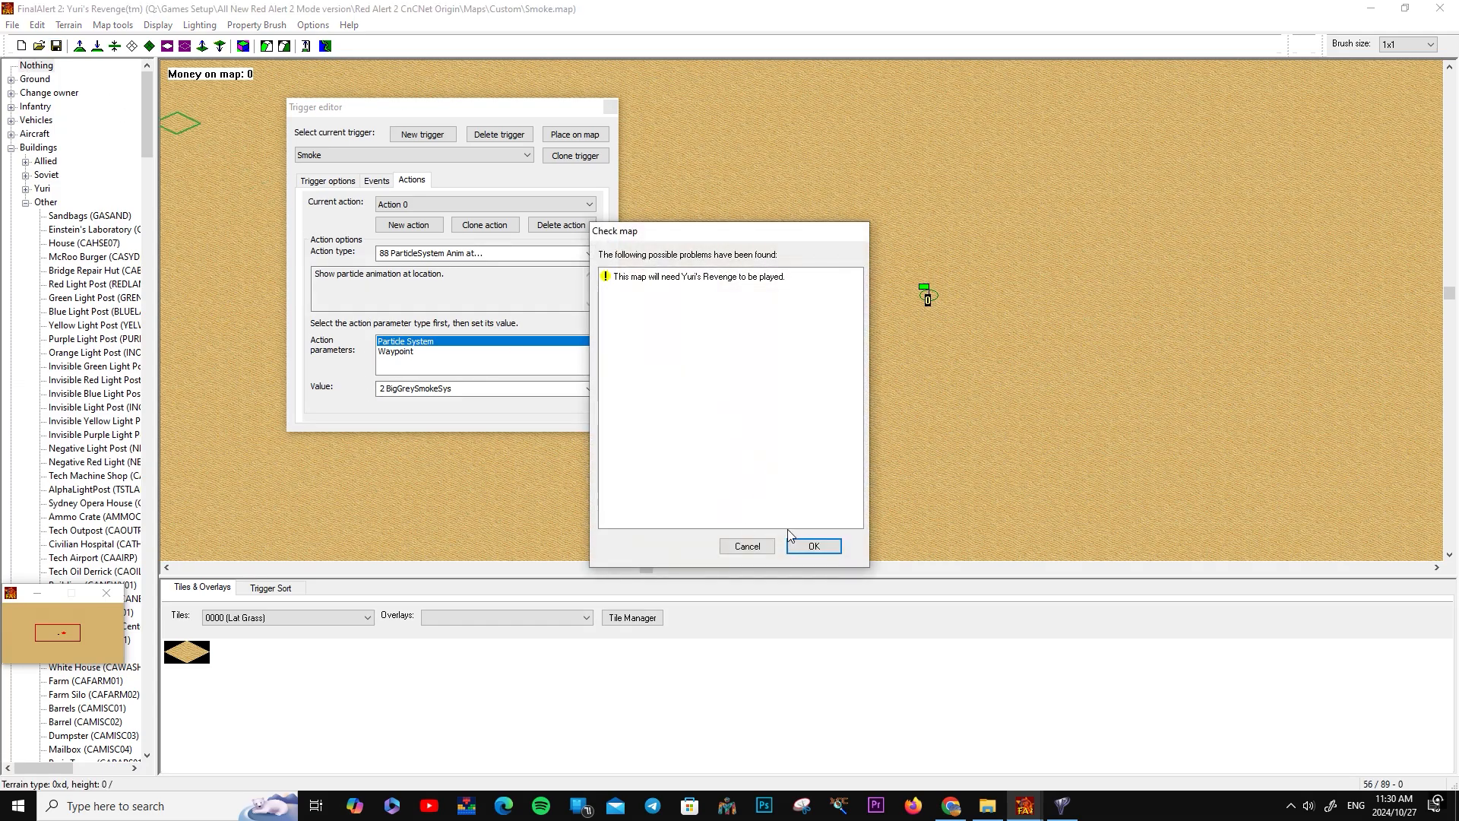
left_click(812, 546)
left_click(835, 499)
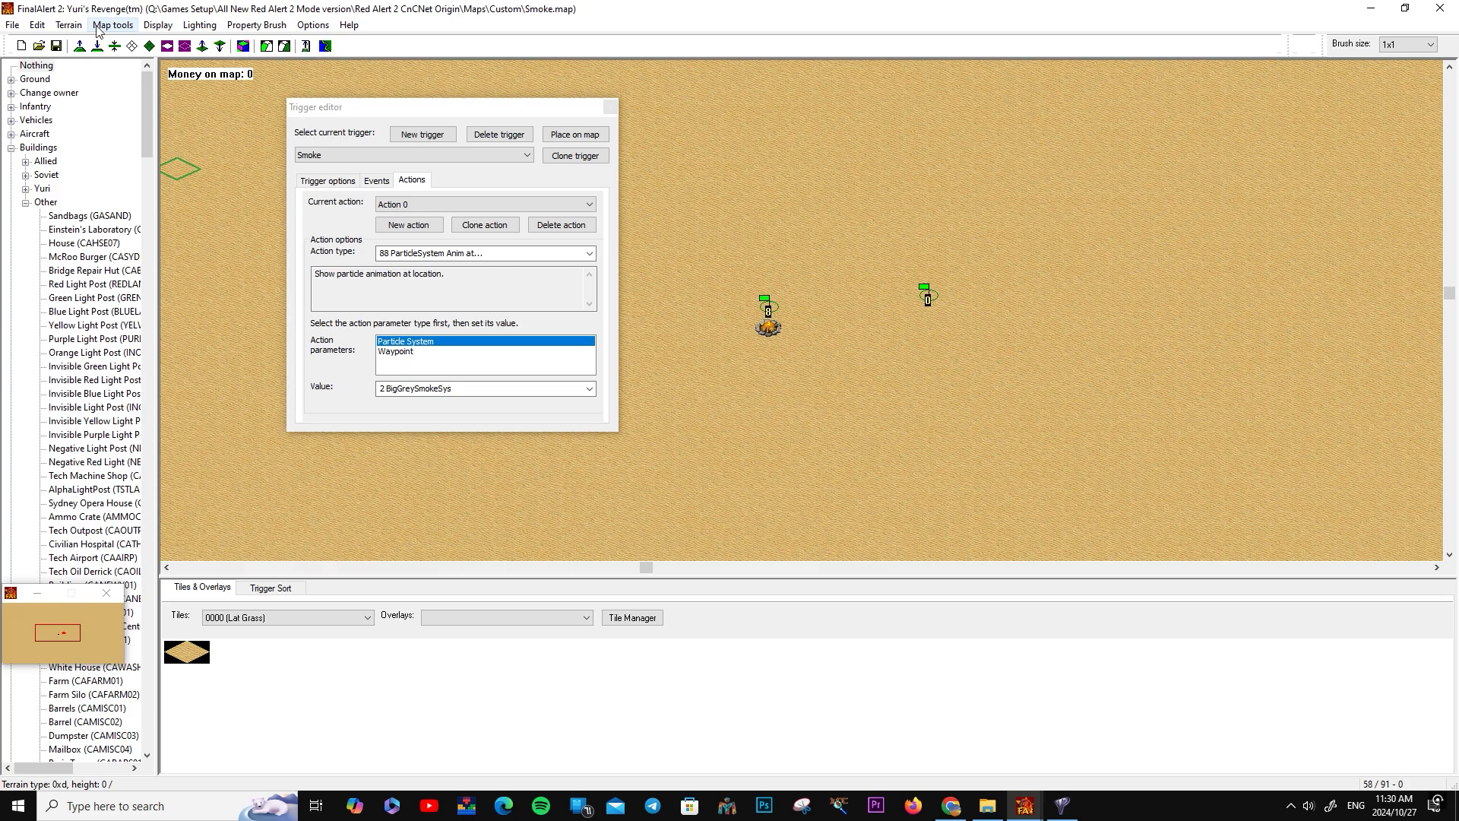
Open the map's lighting settings and set the Normal Ambient value to 0.8
left_click(69, 27)
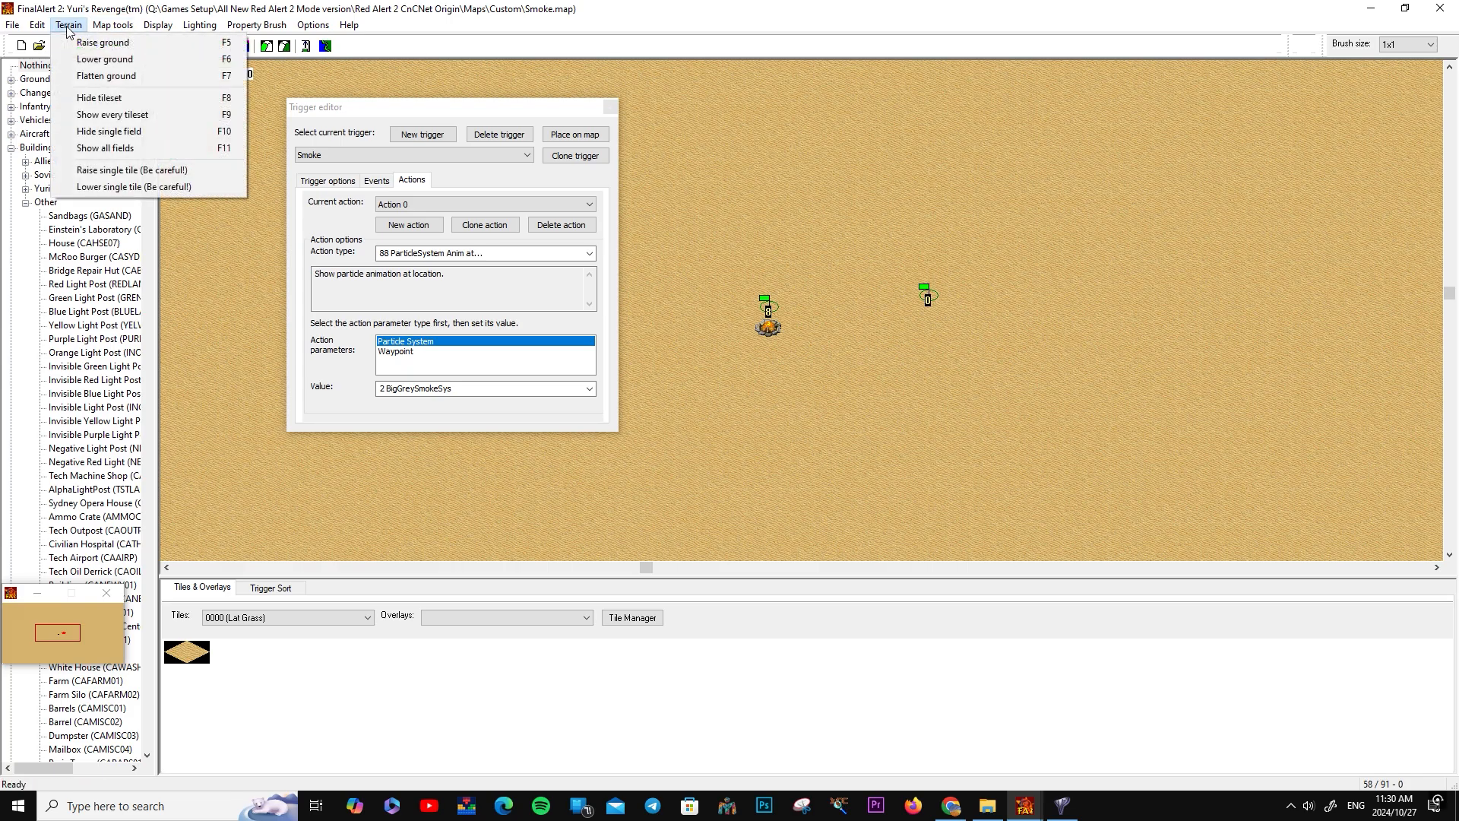
mouse_move(44, 26)
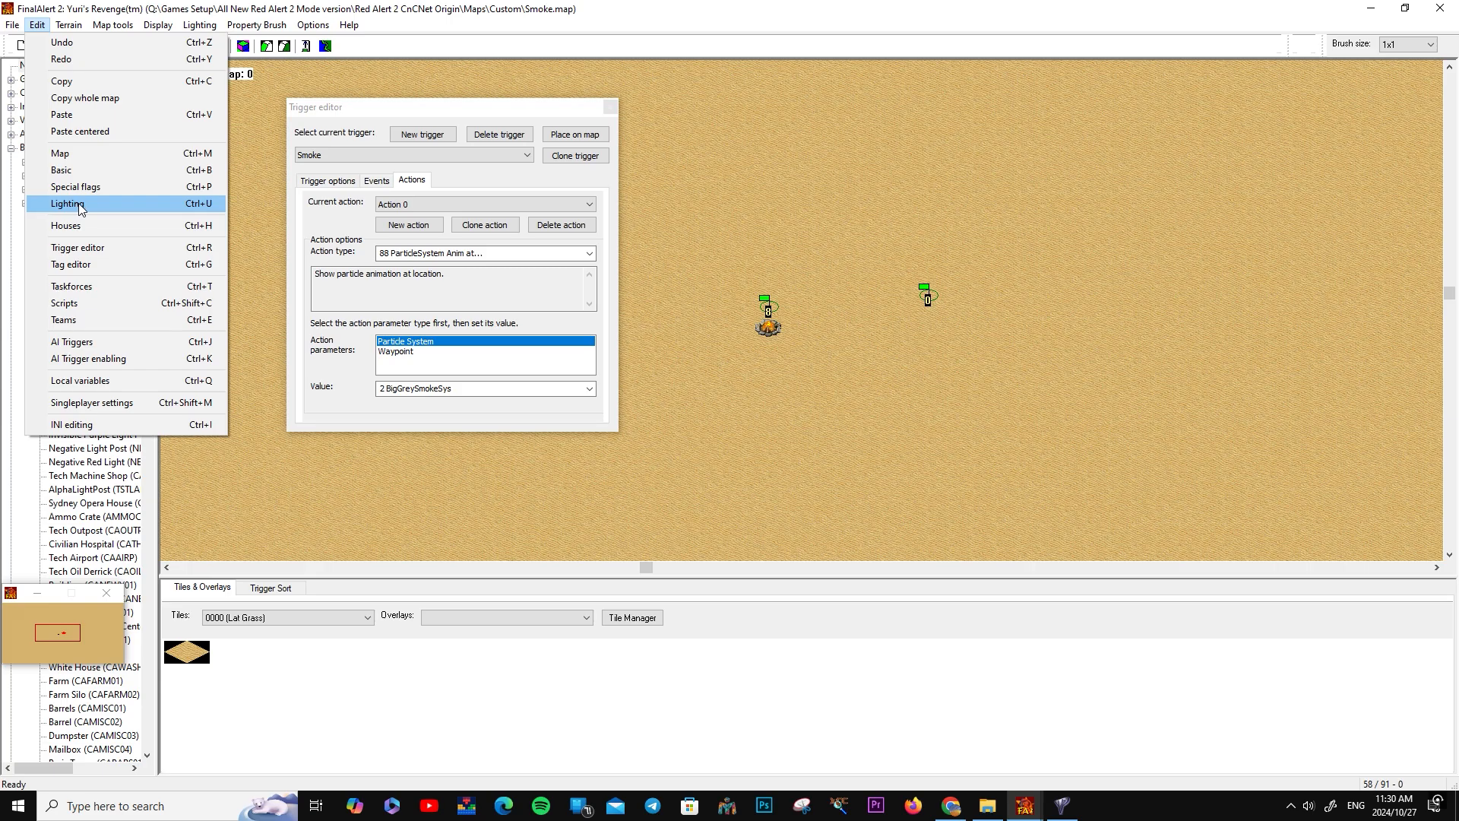
left_click(131, 215)
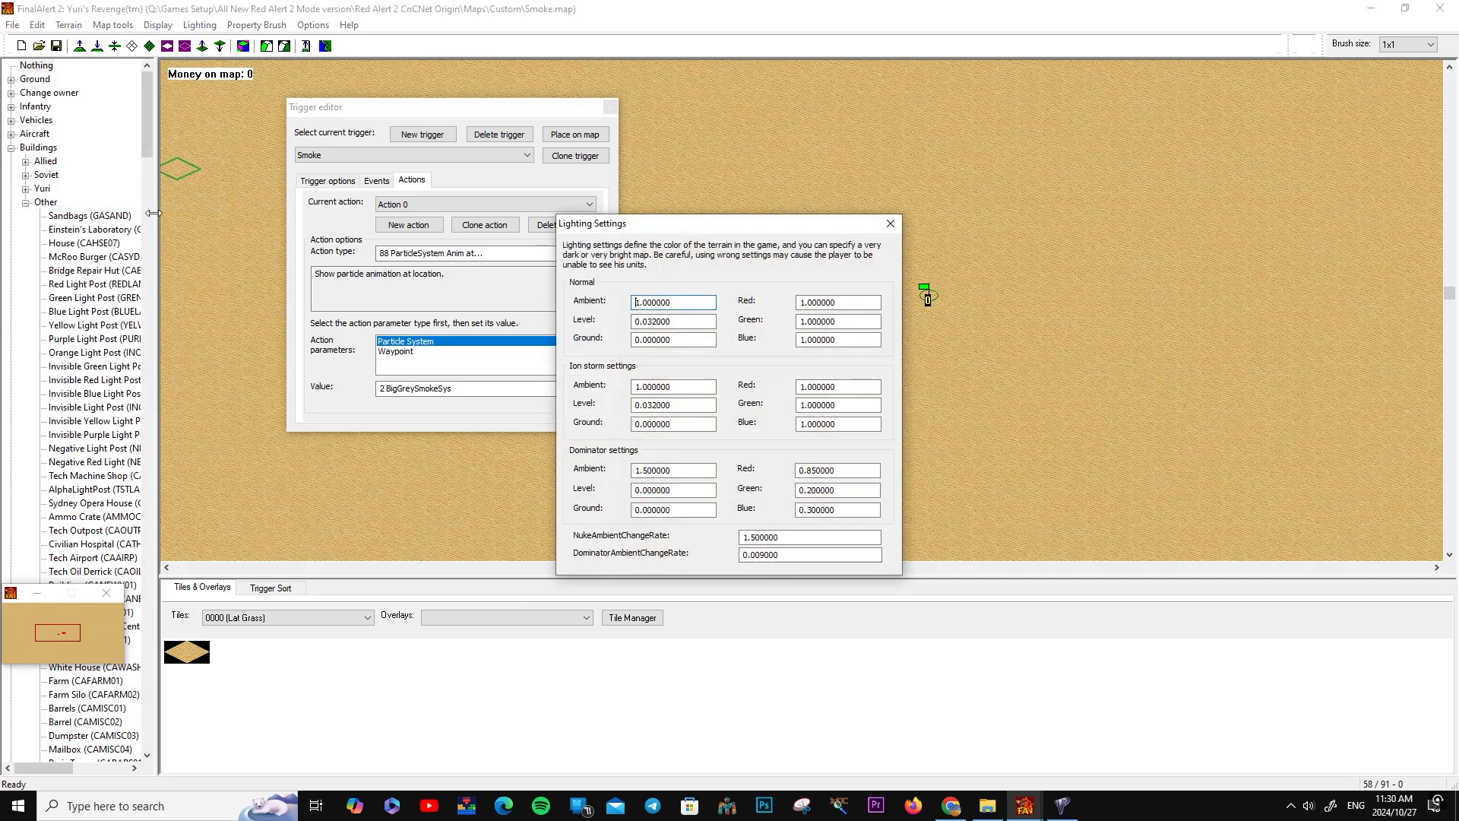
left_click_drag(687, 221, 927, 121)
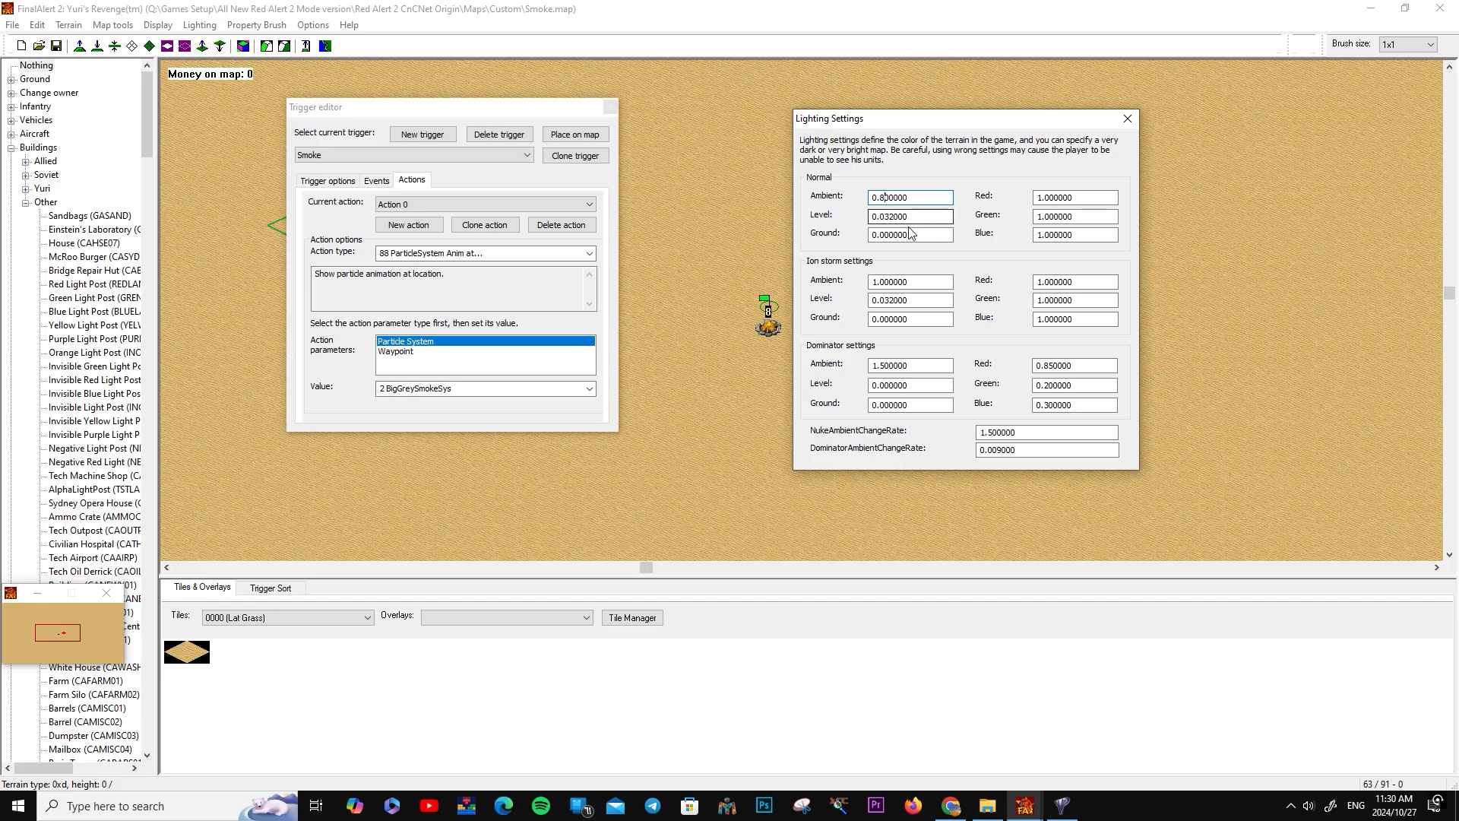
Set the Normal lighting's Red, Green and Blue values to 0.7 each
left_click(1035, 199)
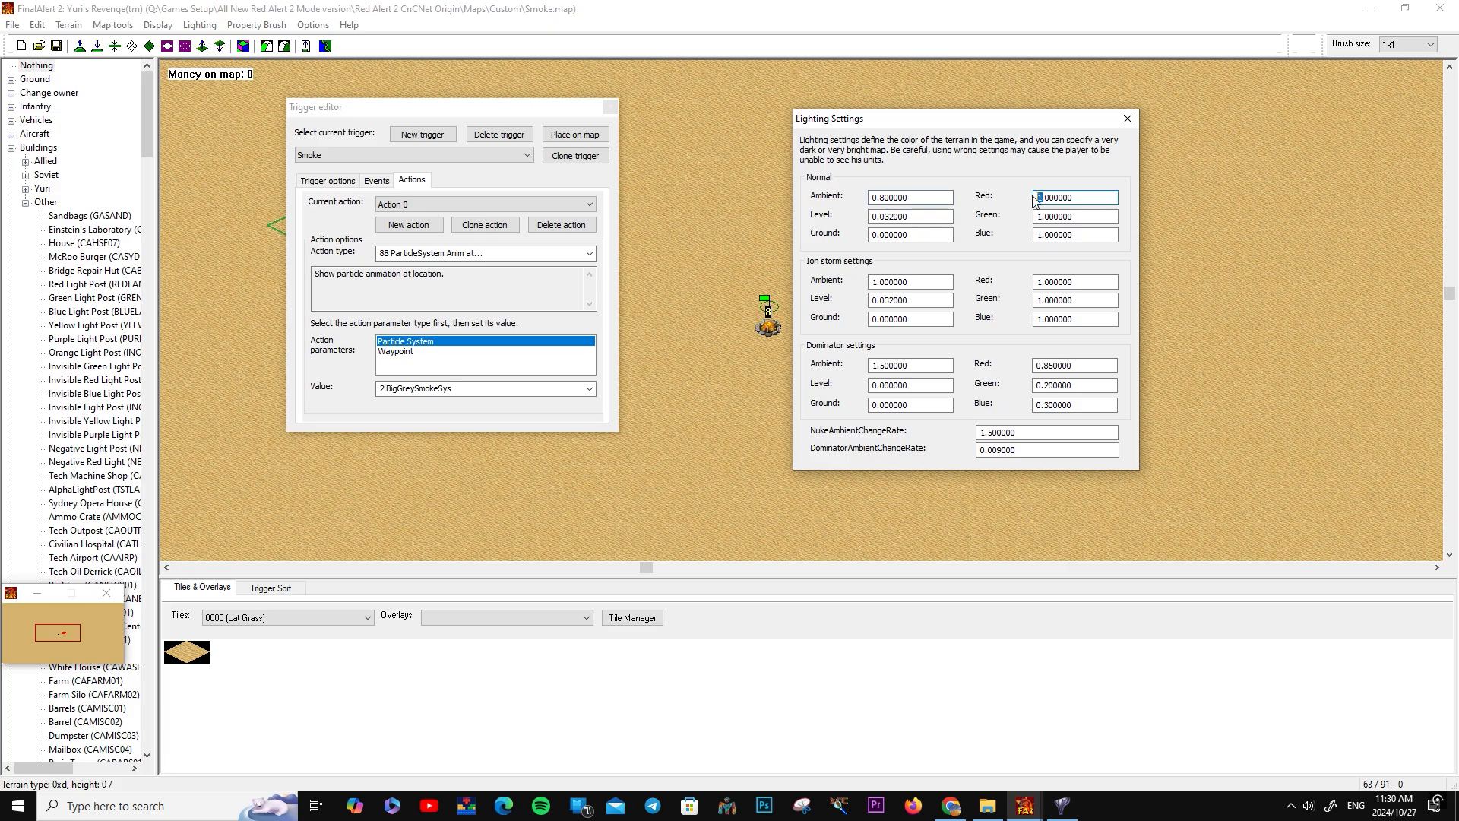
left_click_drag(1035, 217, 1041, 217)
left_click_drag(1036, 236, 1040, 235)
type("0")
left_click(1045, 198)
left_click(1048, 216)
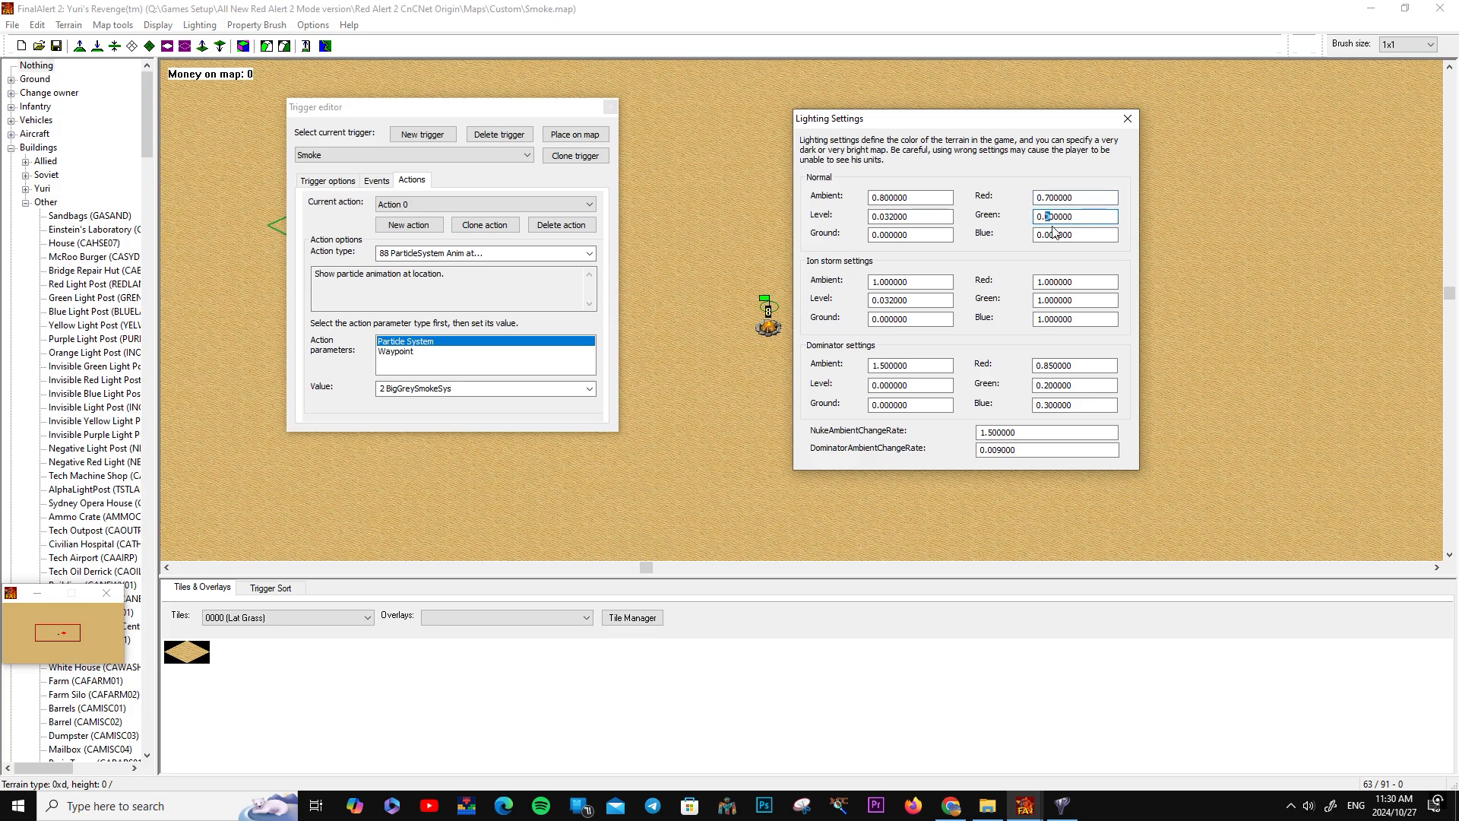
type("7")
left_click(1051, 234)
left_click_drag(919, 125, 1032, 114)
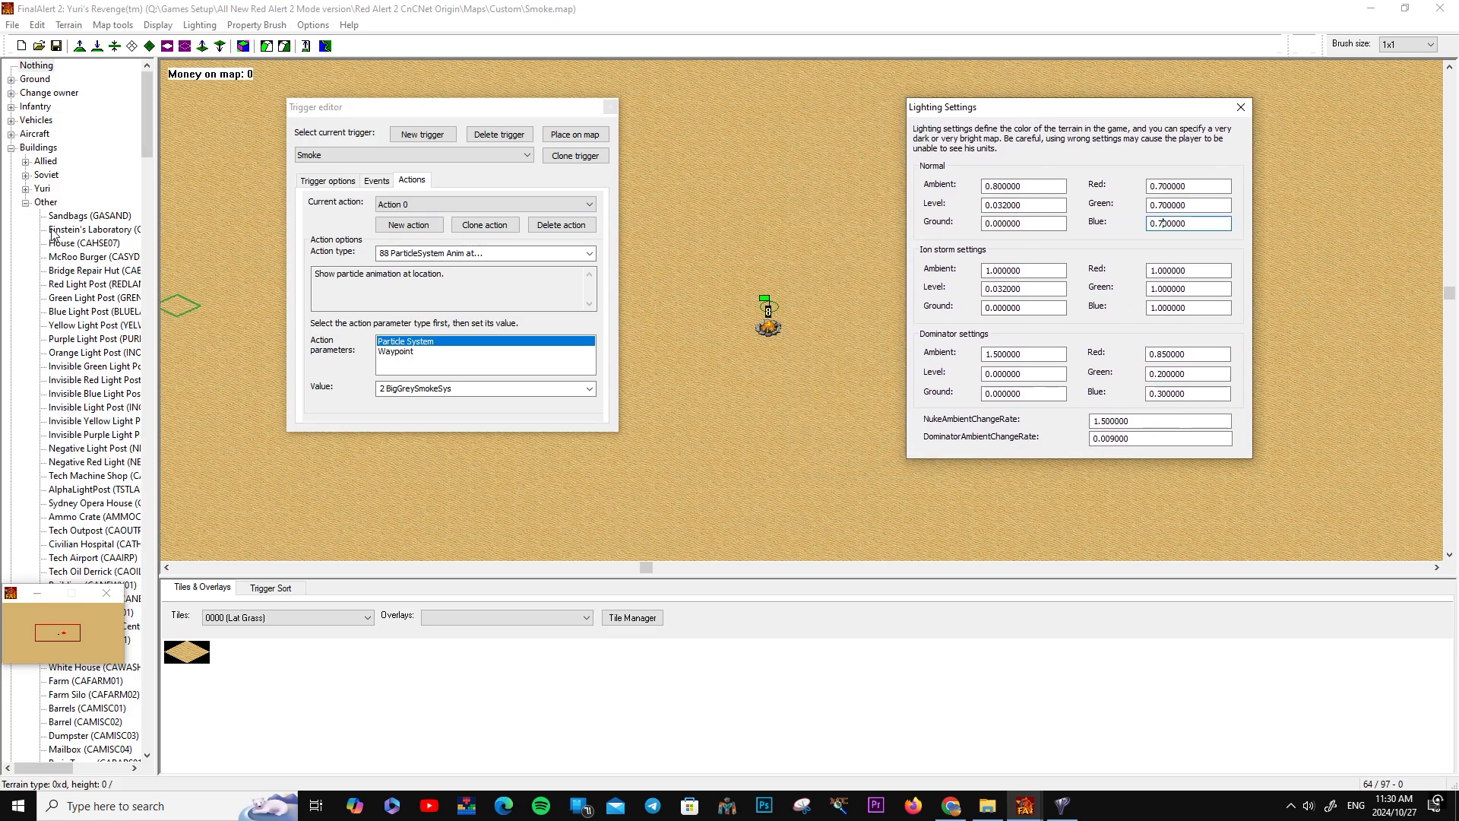
Find InvisibleSnowMorningLamp (SNOMORLAMP) among the other buildings and place it just below the camp fire
left_click_drag(148, 137, 165, 420)
left_click(38, 593)
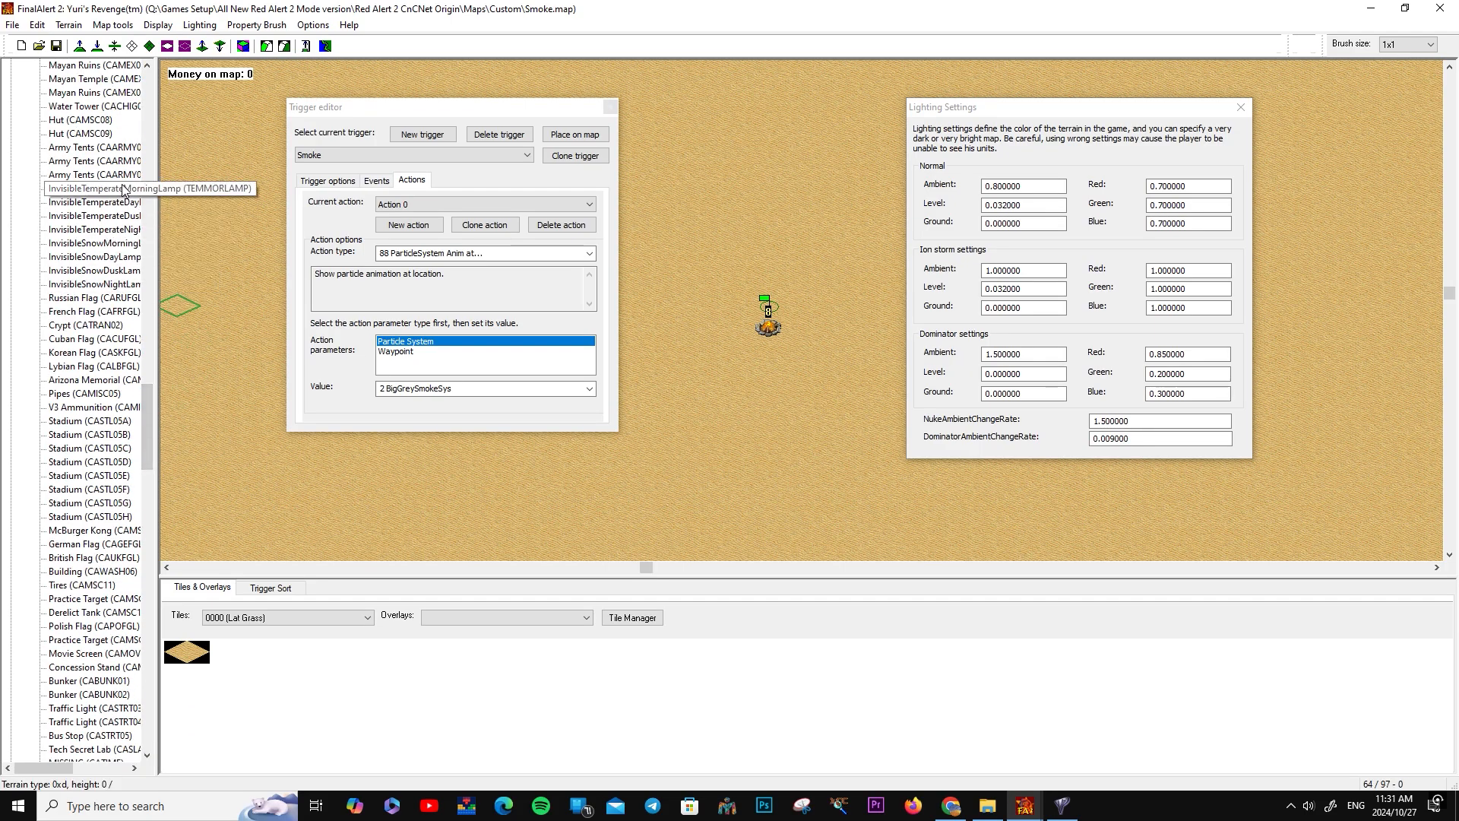
left_click_drag(159, 214, 193, 220)
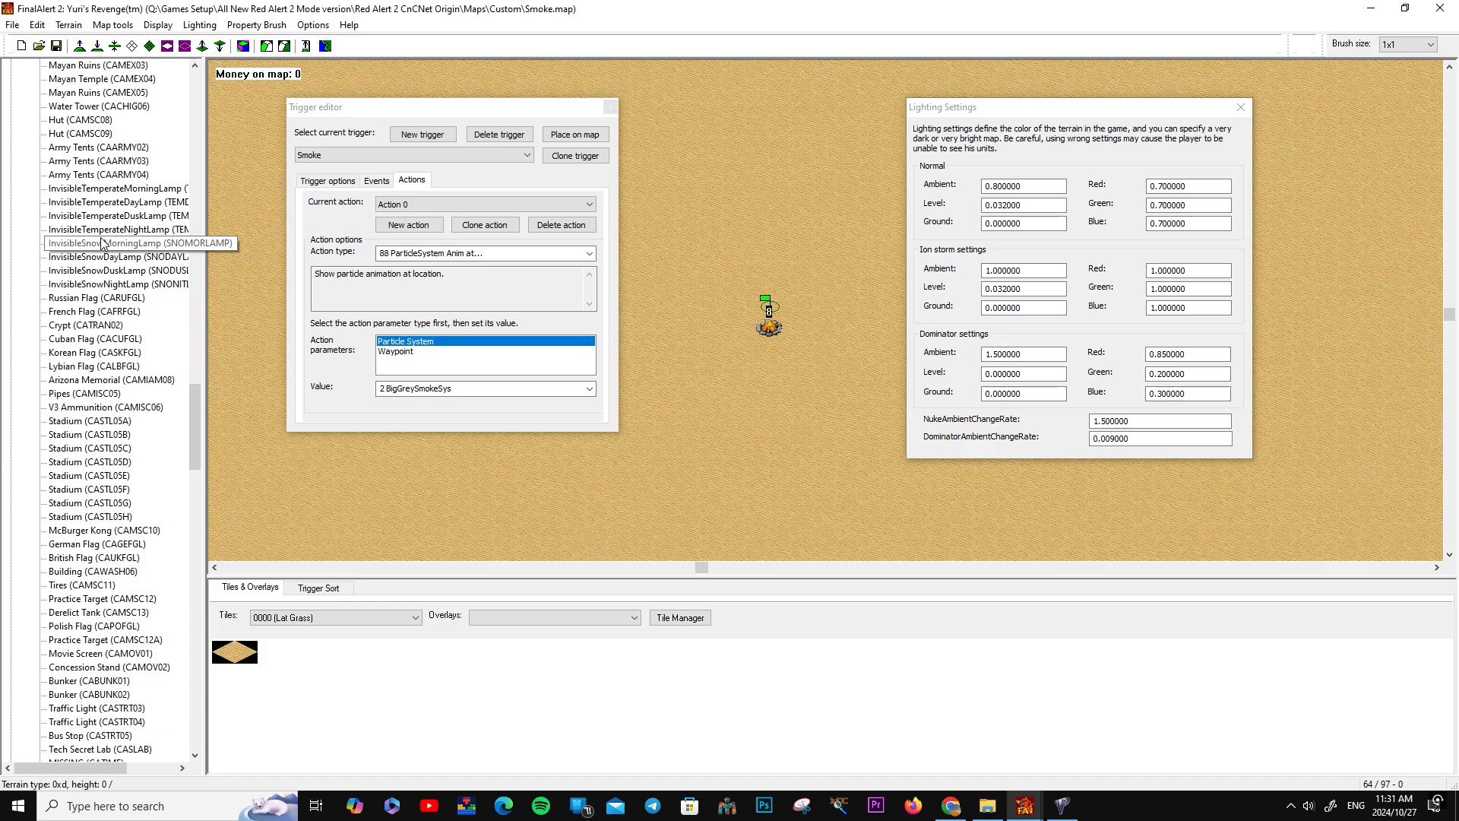
left_click(185, 244)
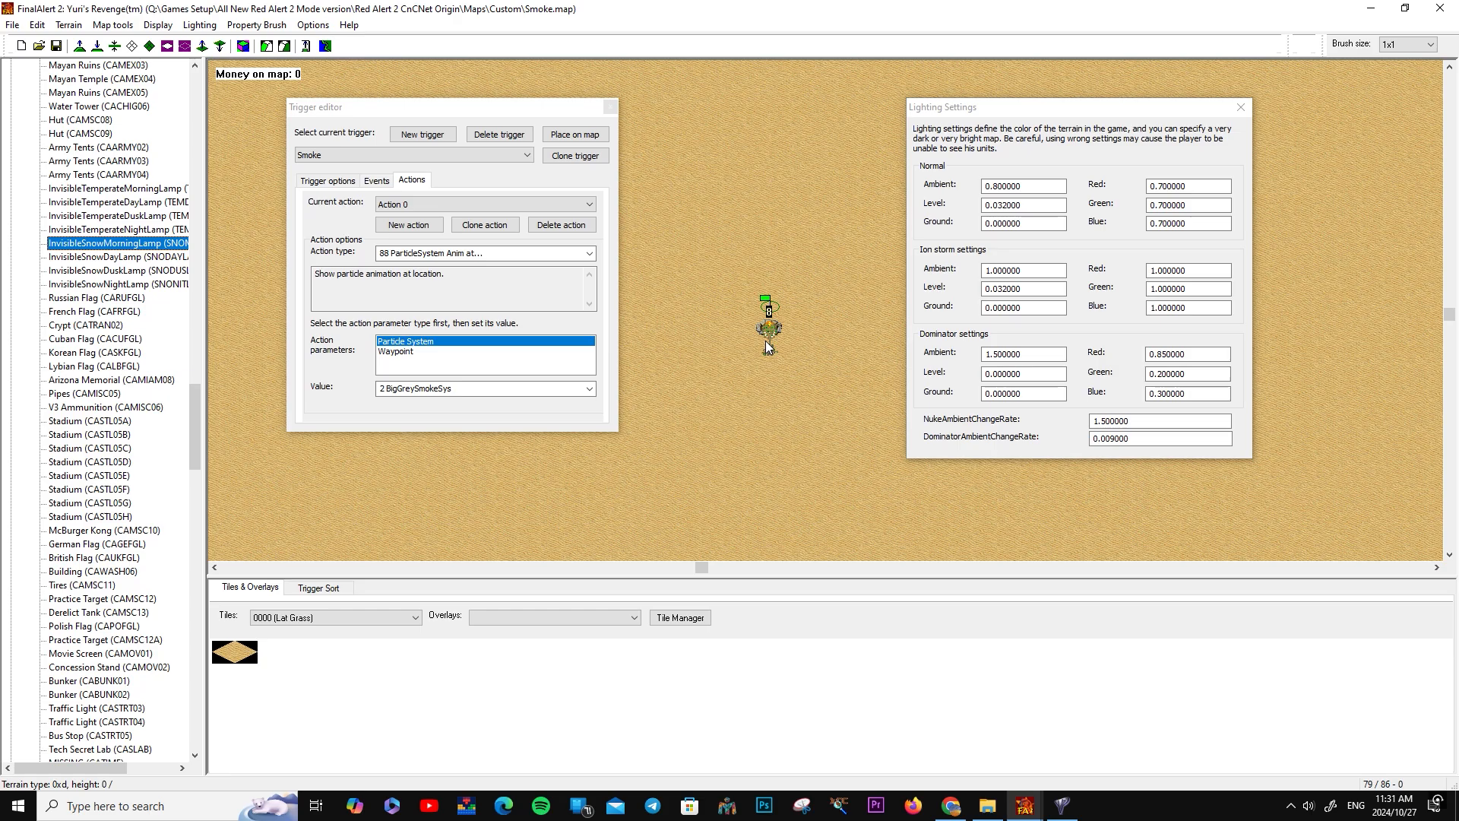
left_click(768, 347)
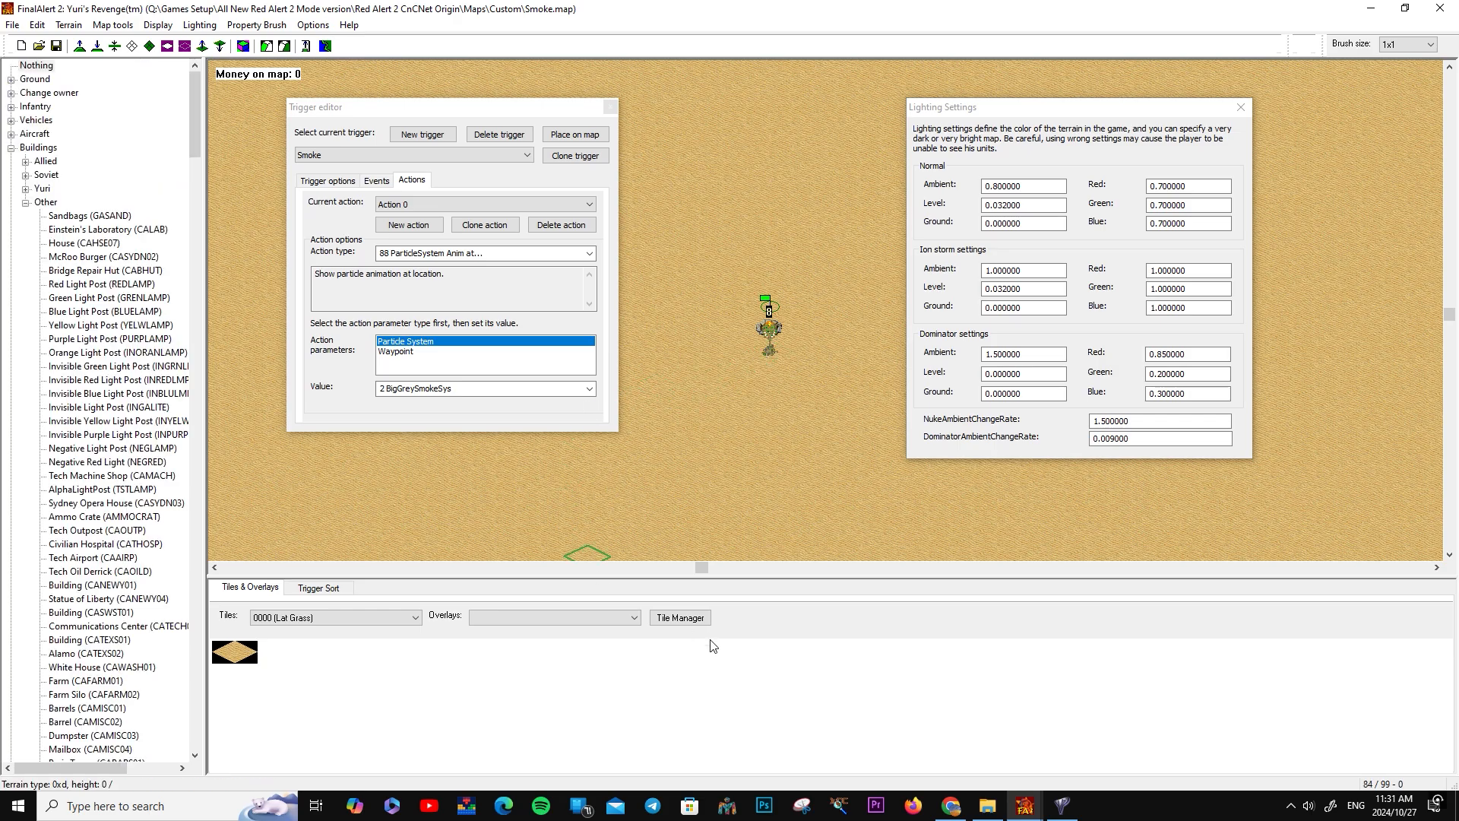
Save the map, accepting the map check and the existing save options
left_click(55, 46)
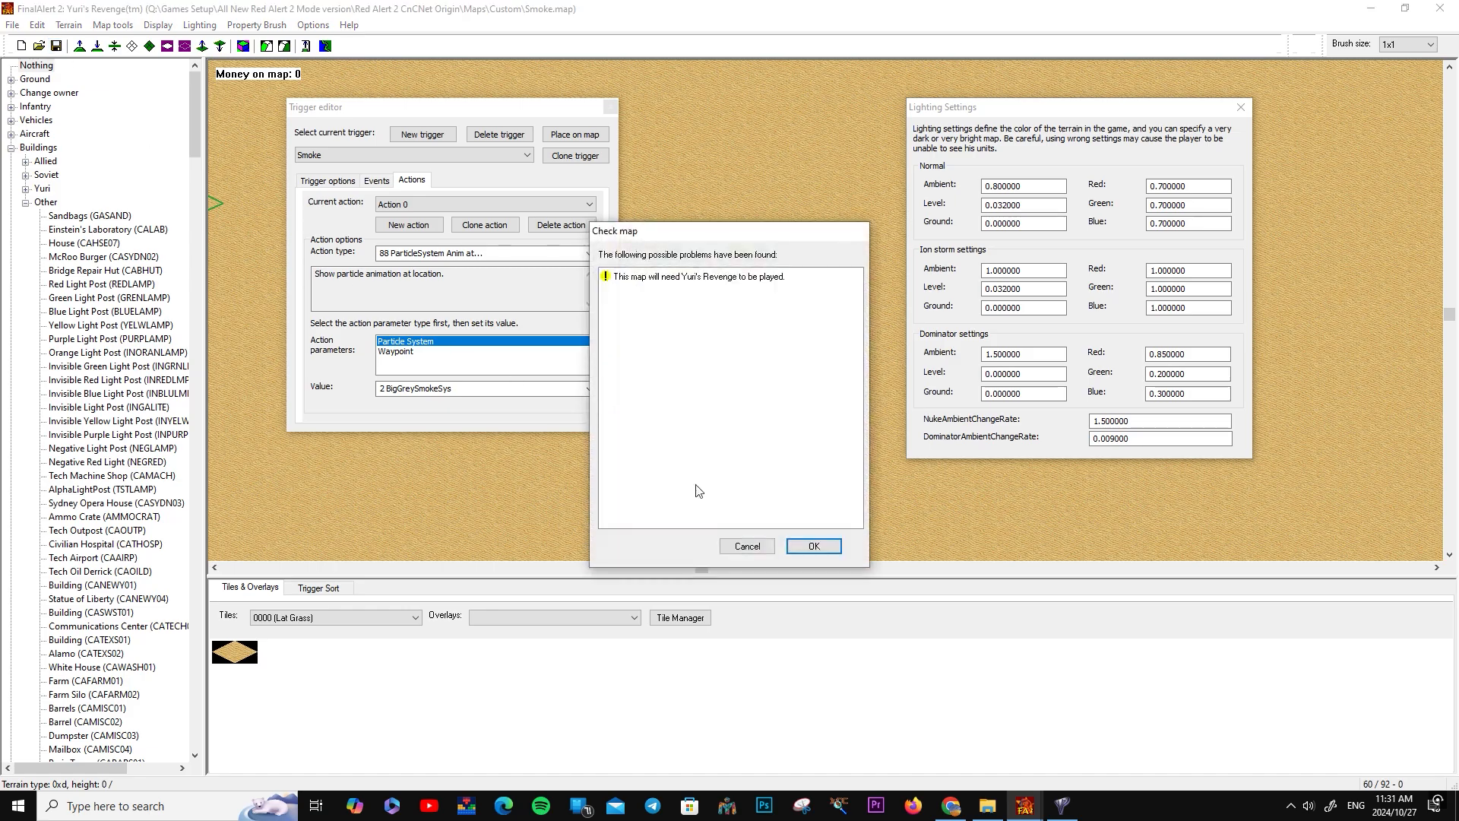
left_click(811, 546)
left_click(841, 502)
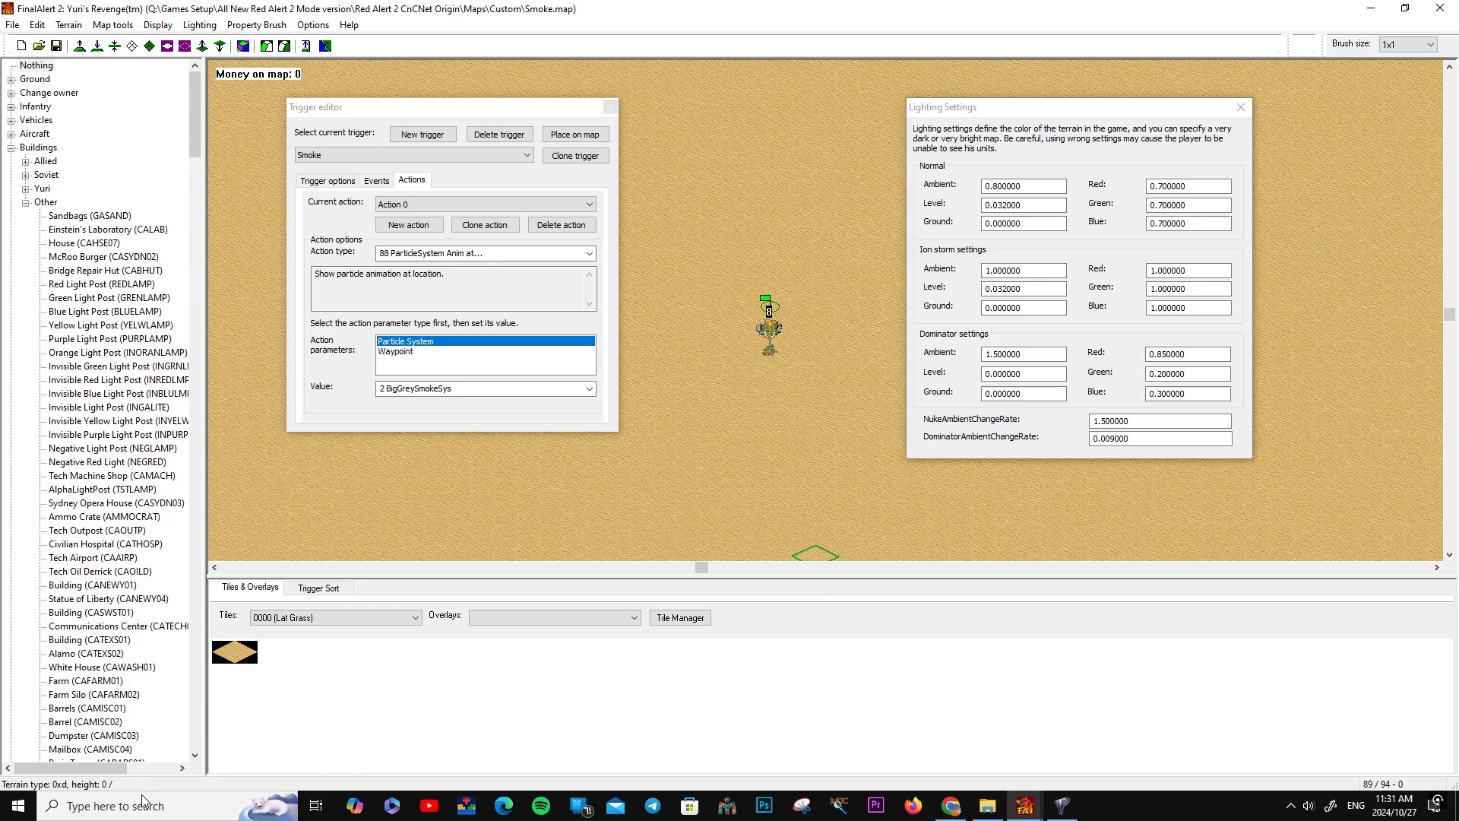
Switch to Notepad, write the lamp's ID SNOMORLAMP in a blank note and copy it
left_click(22, 810)
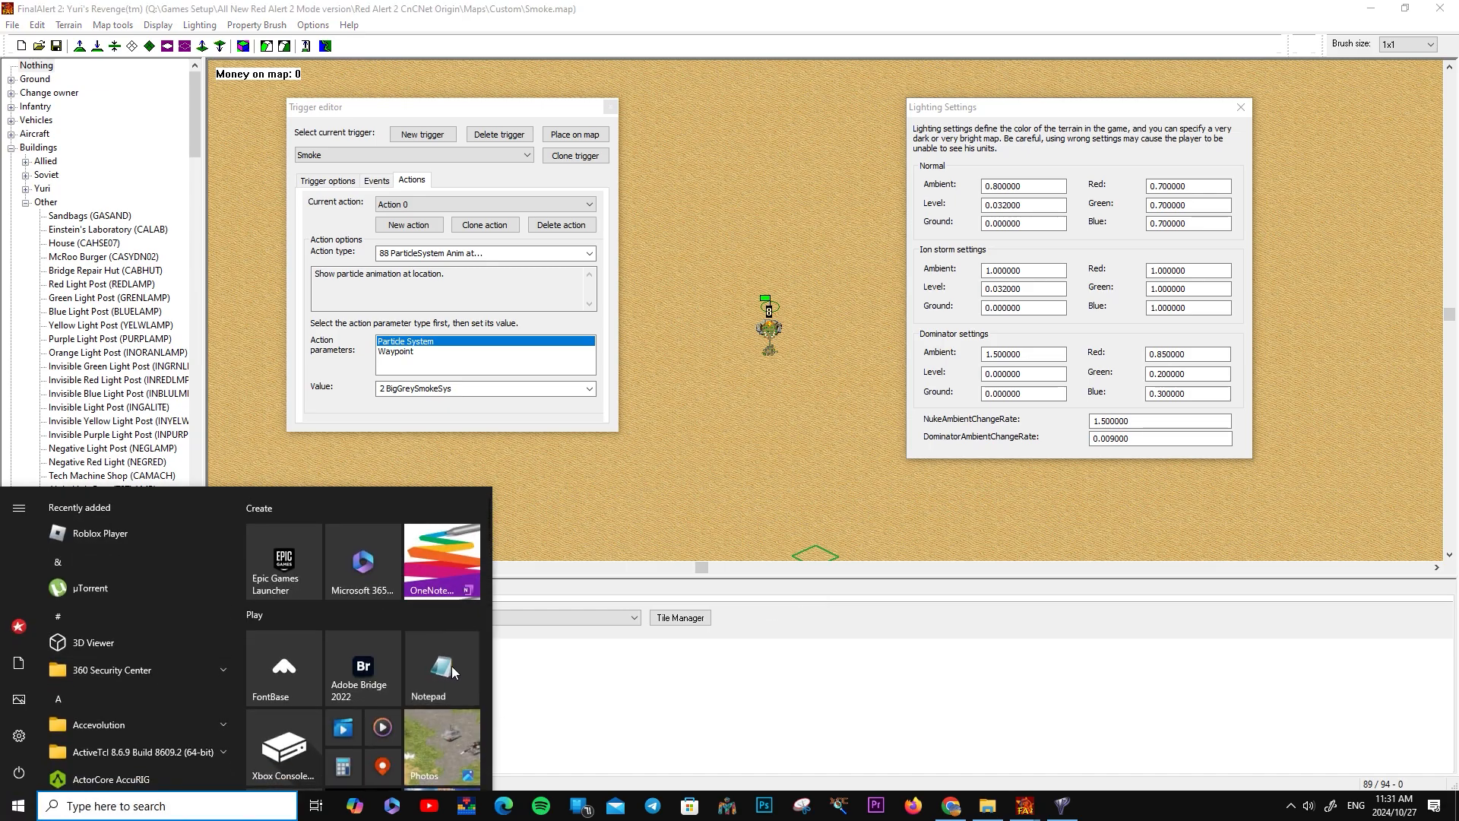
left_click(469, 648)
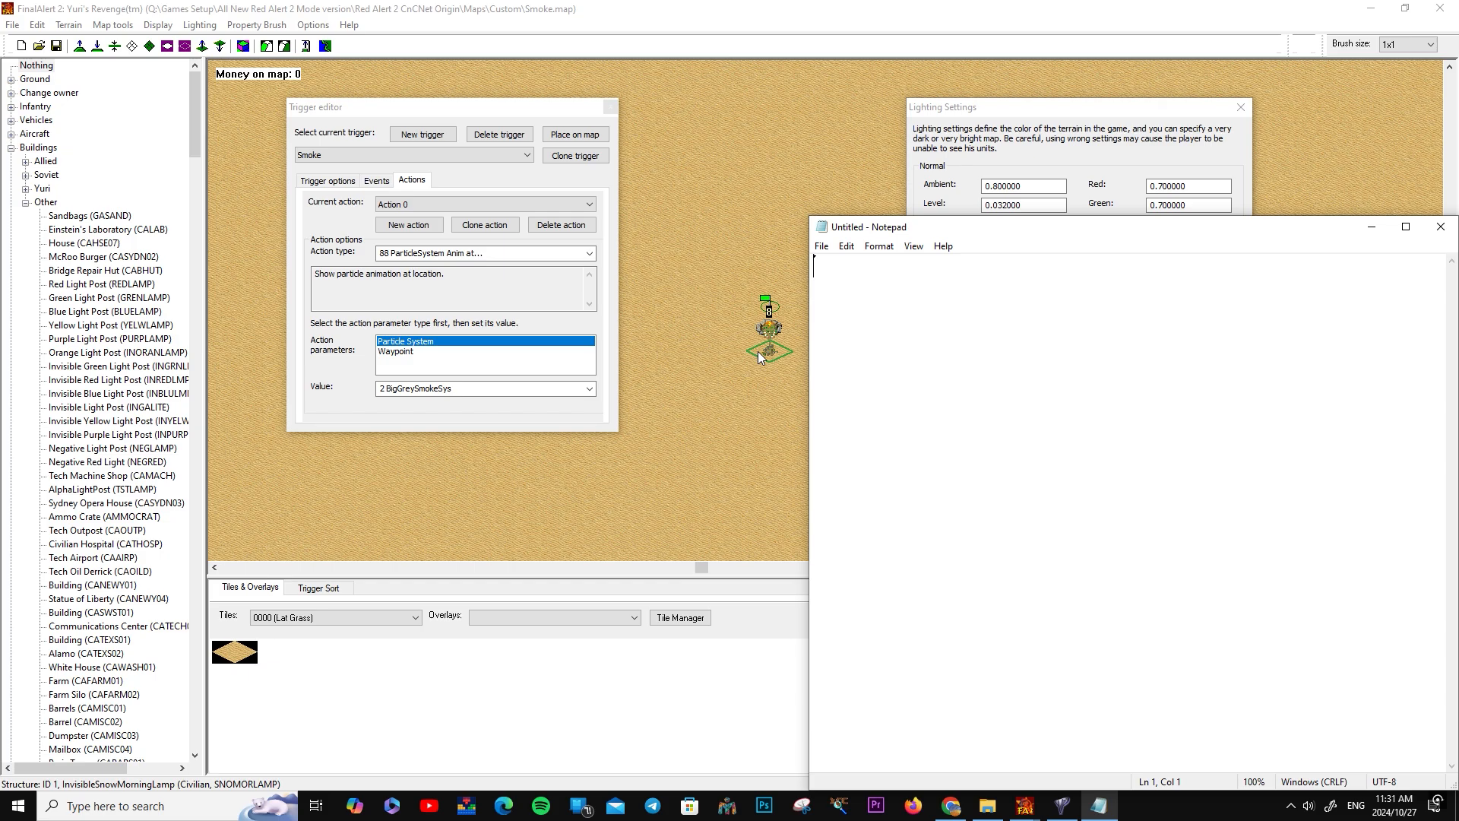
type("SNOM")
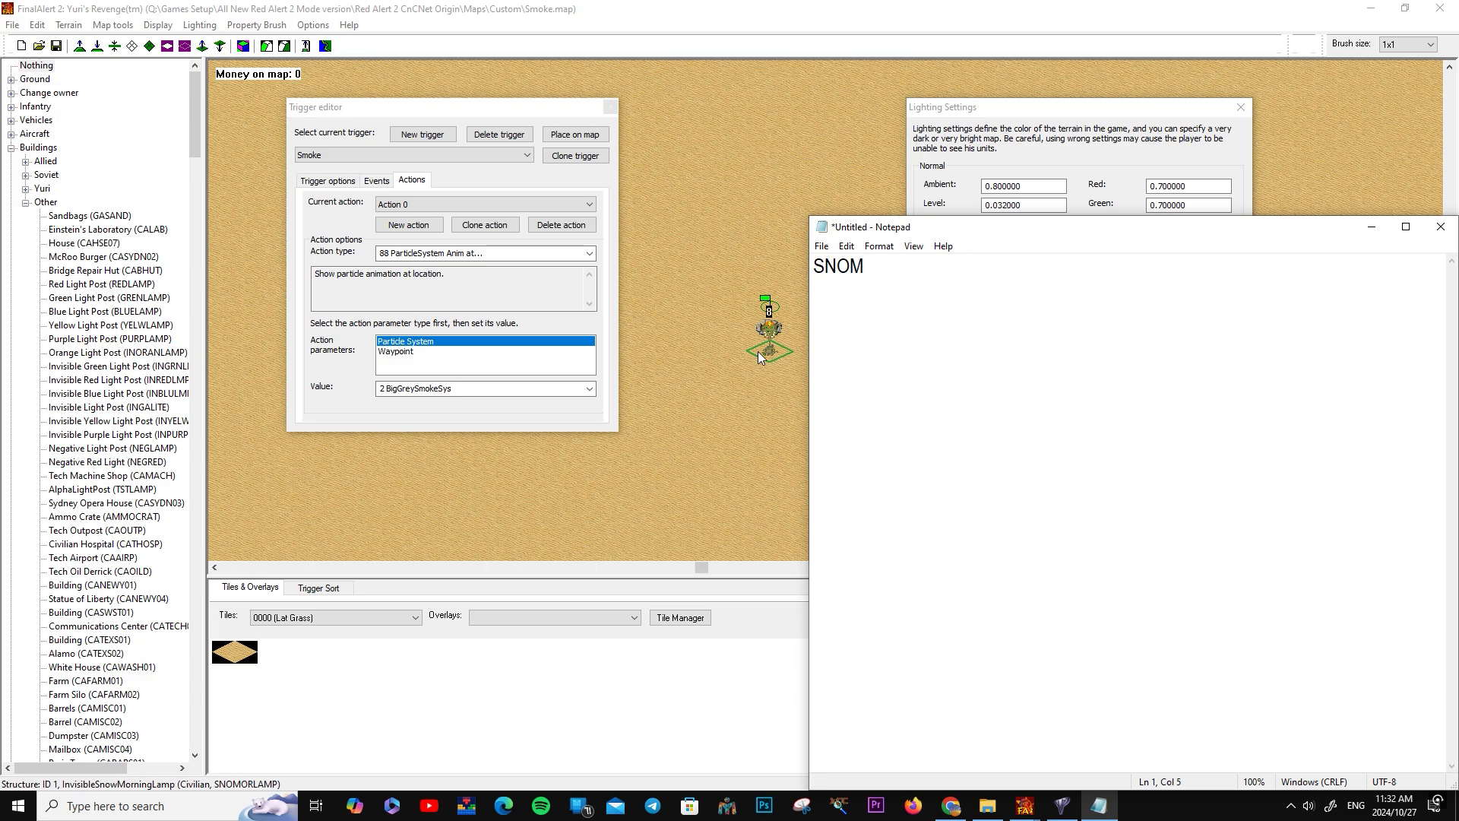
type("I")
type("OR")
type("LAMP")
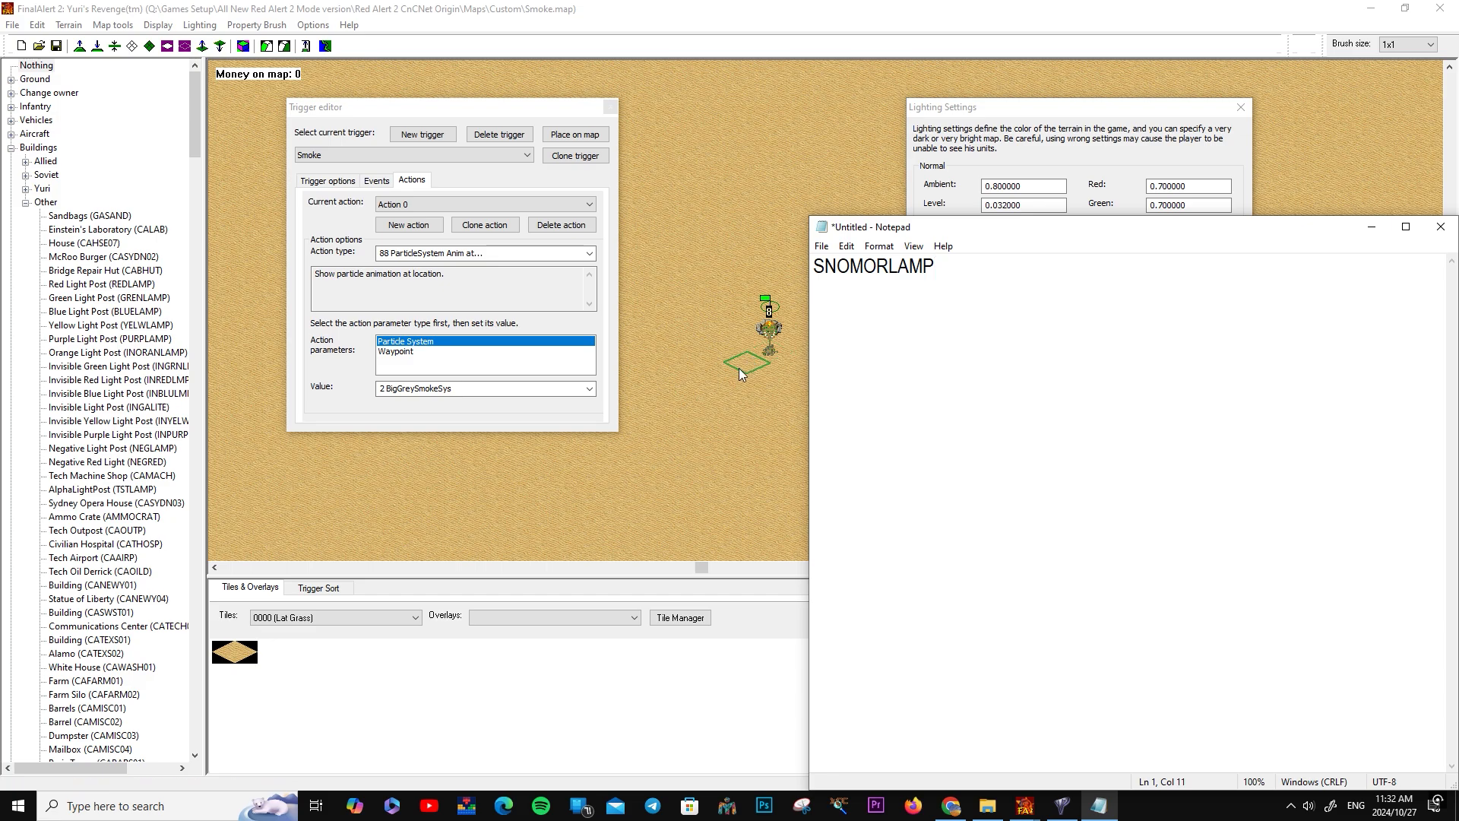
key("ctrl+a")
key("ctrl+c")
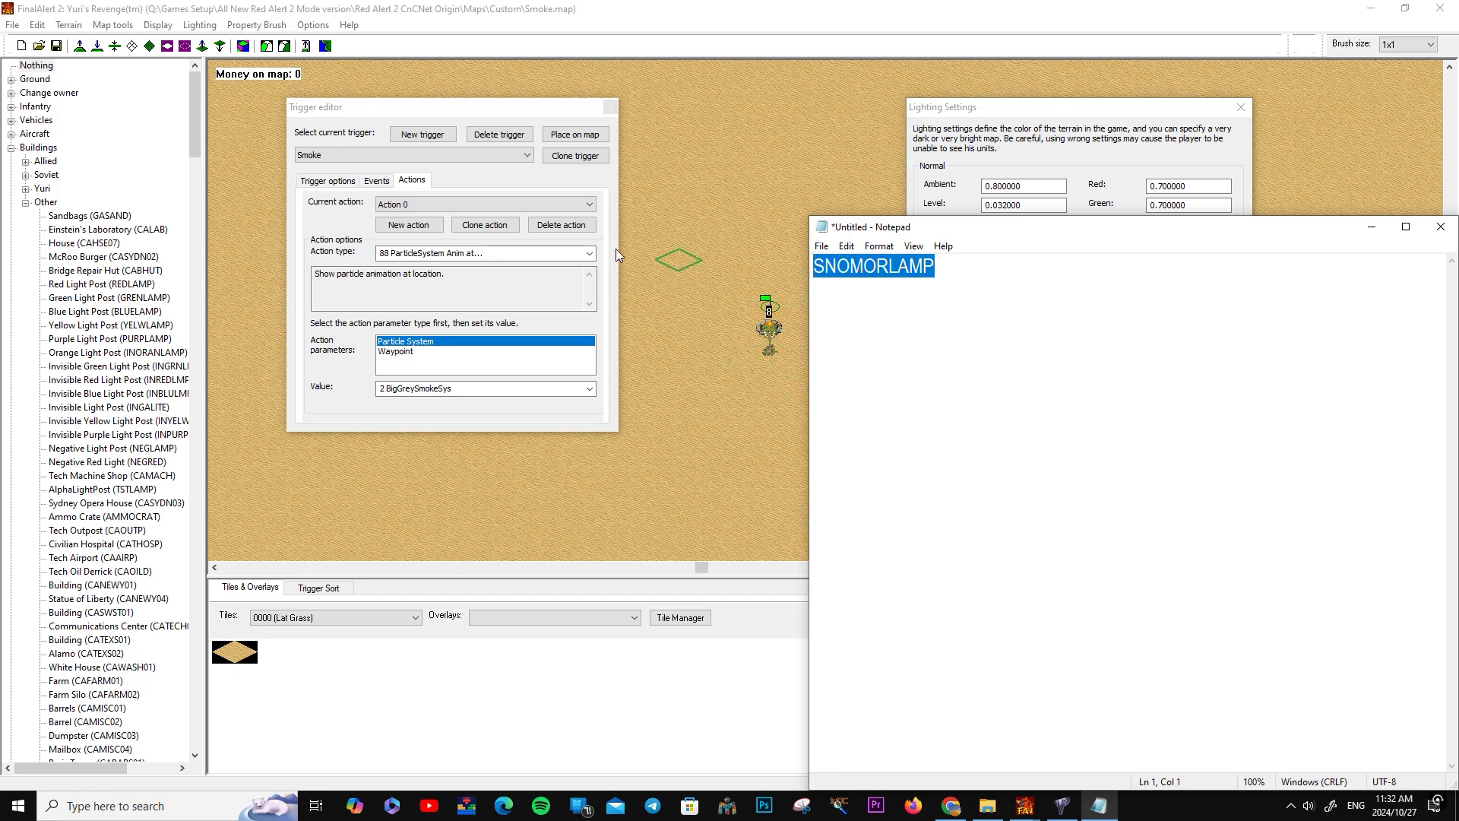
Save the Smoke map again in FinalAlert 2, accepting the map check and the existing save options
left_click(54, 46)
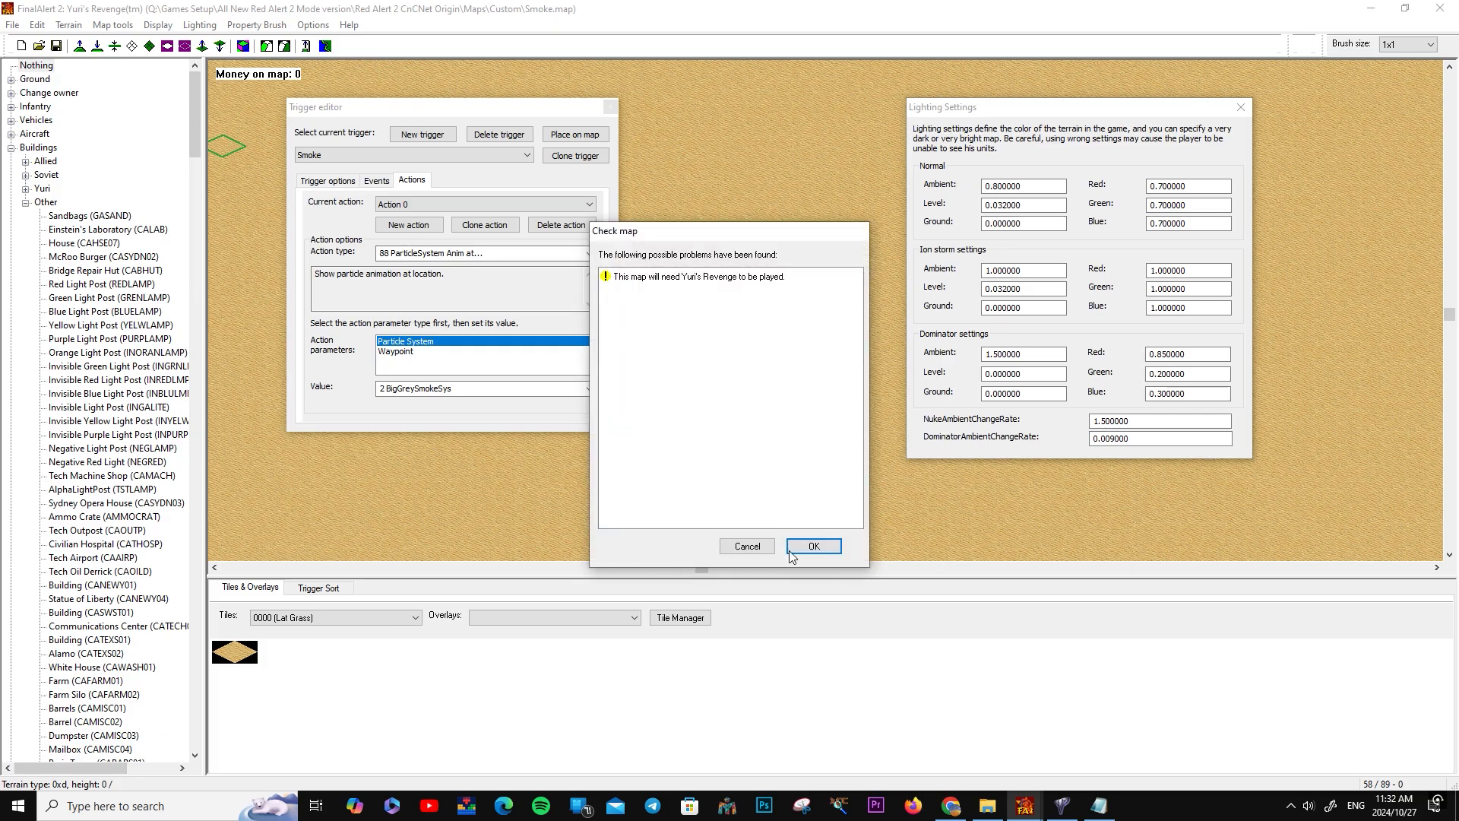
left_click(813, 545)
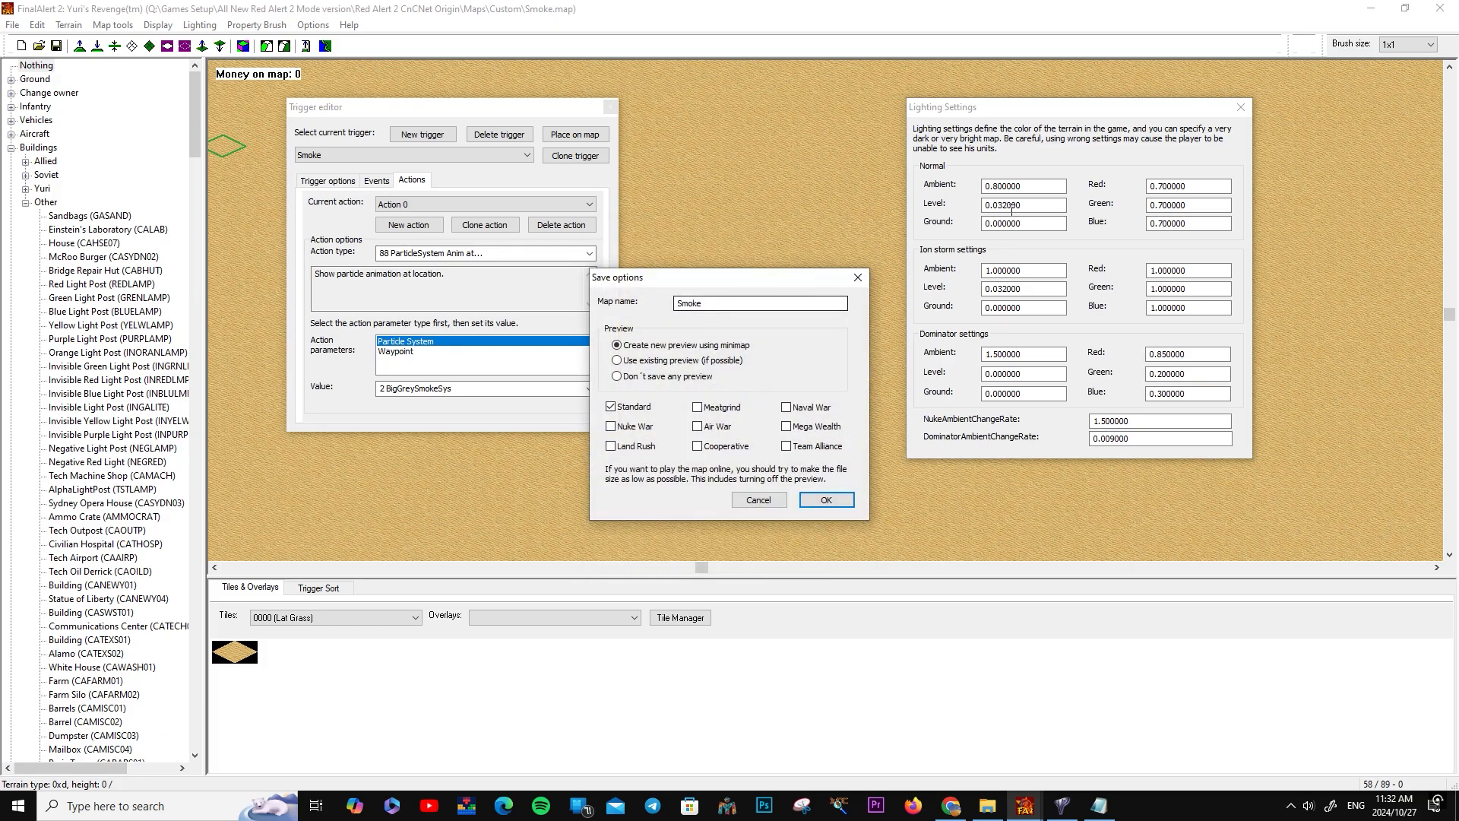
left_click(826, 500)
Open smoke.map from the Custom maps folder in Notepad++ and add blank lines above the [Preview] section
left_click(988, 805)
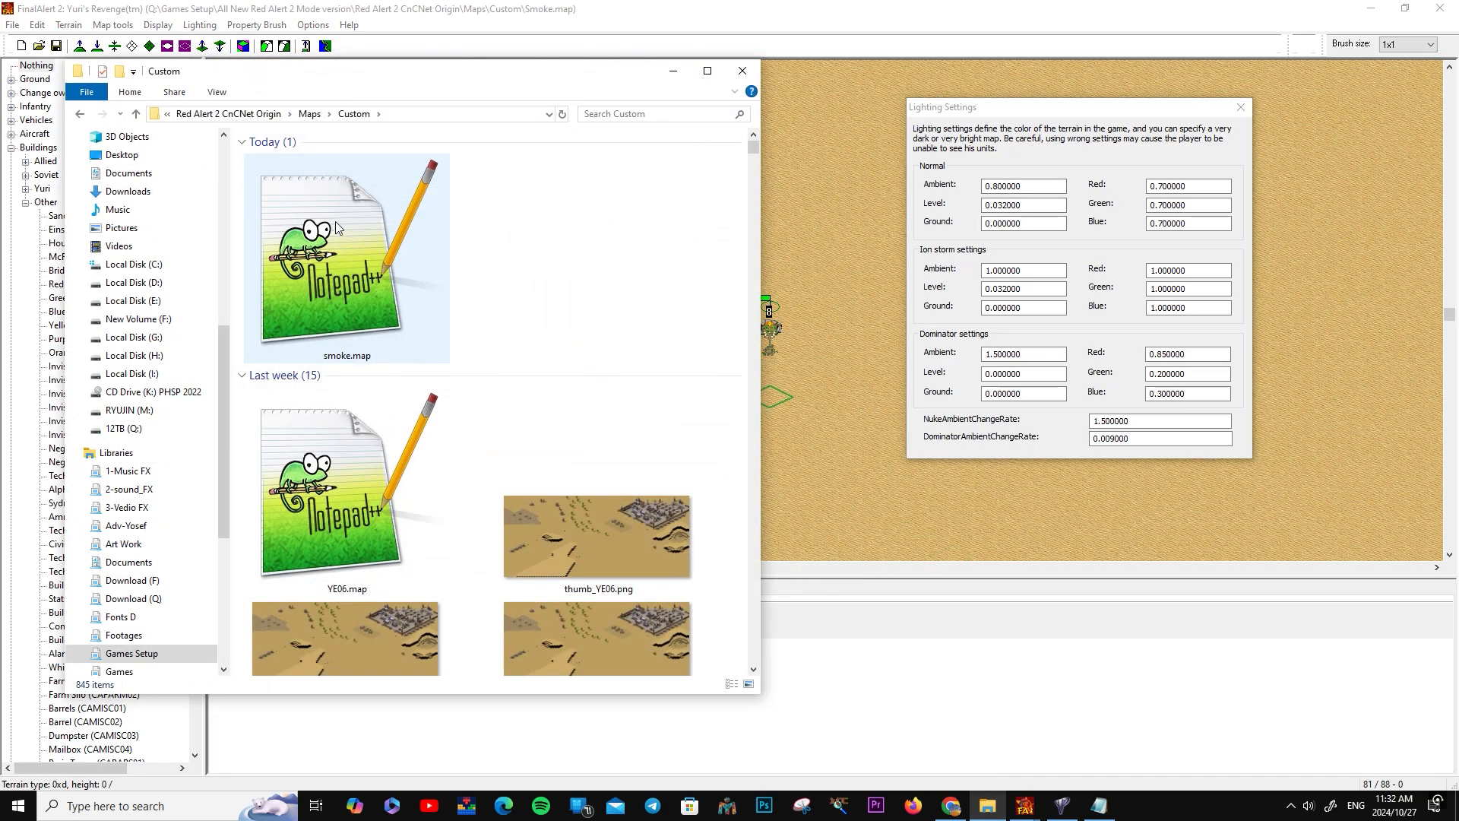
double_click(337, 227)
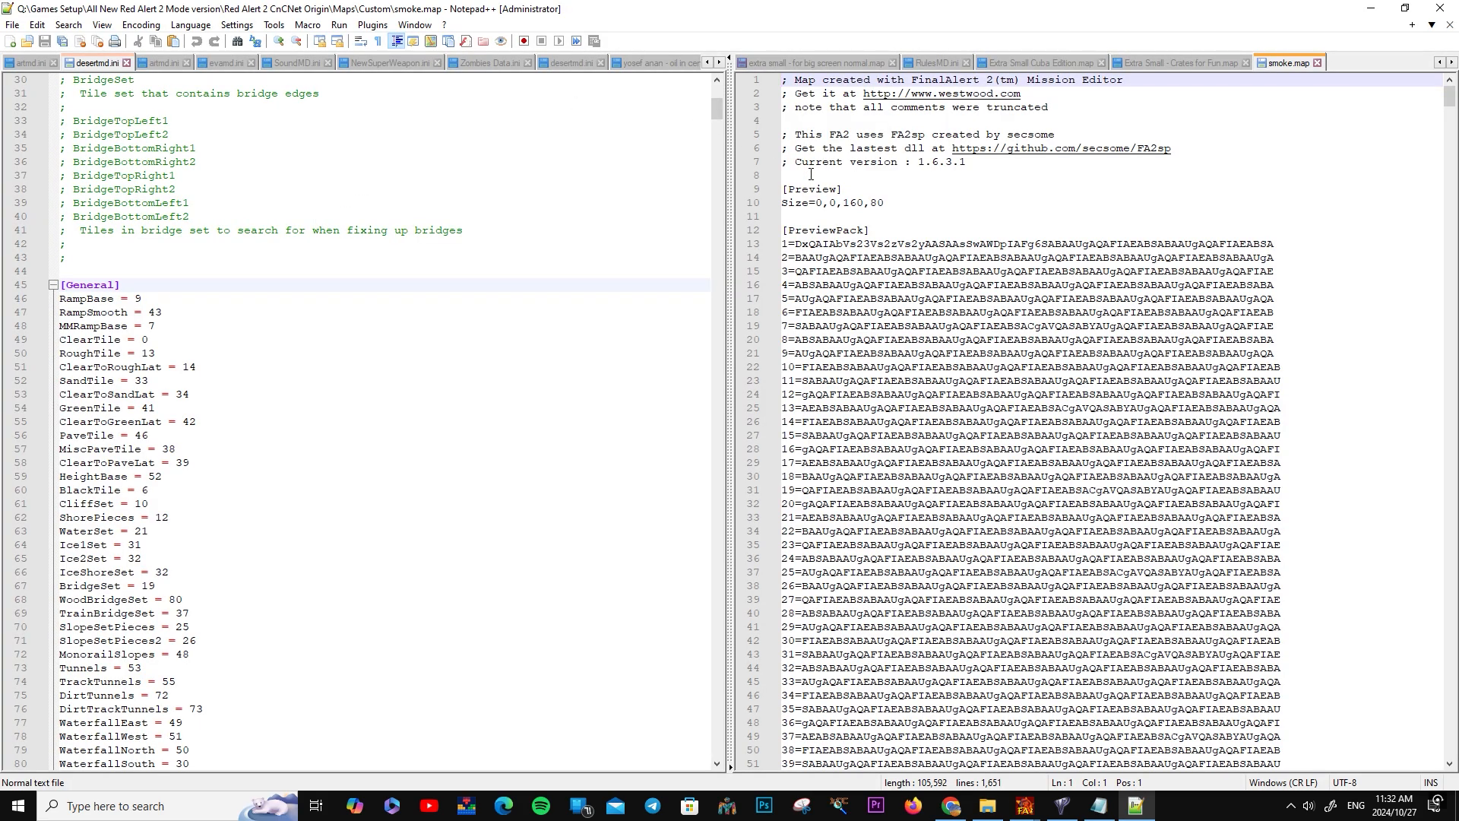
left_click(837, 175)
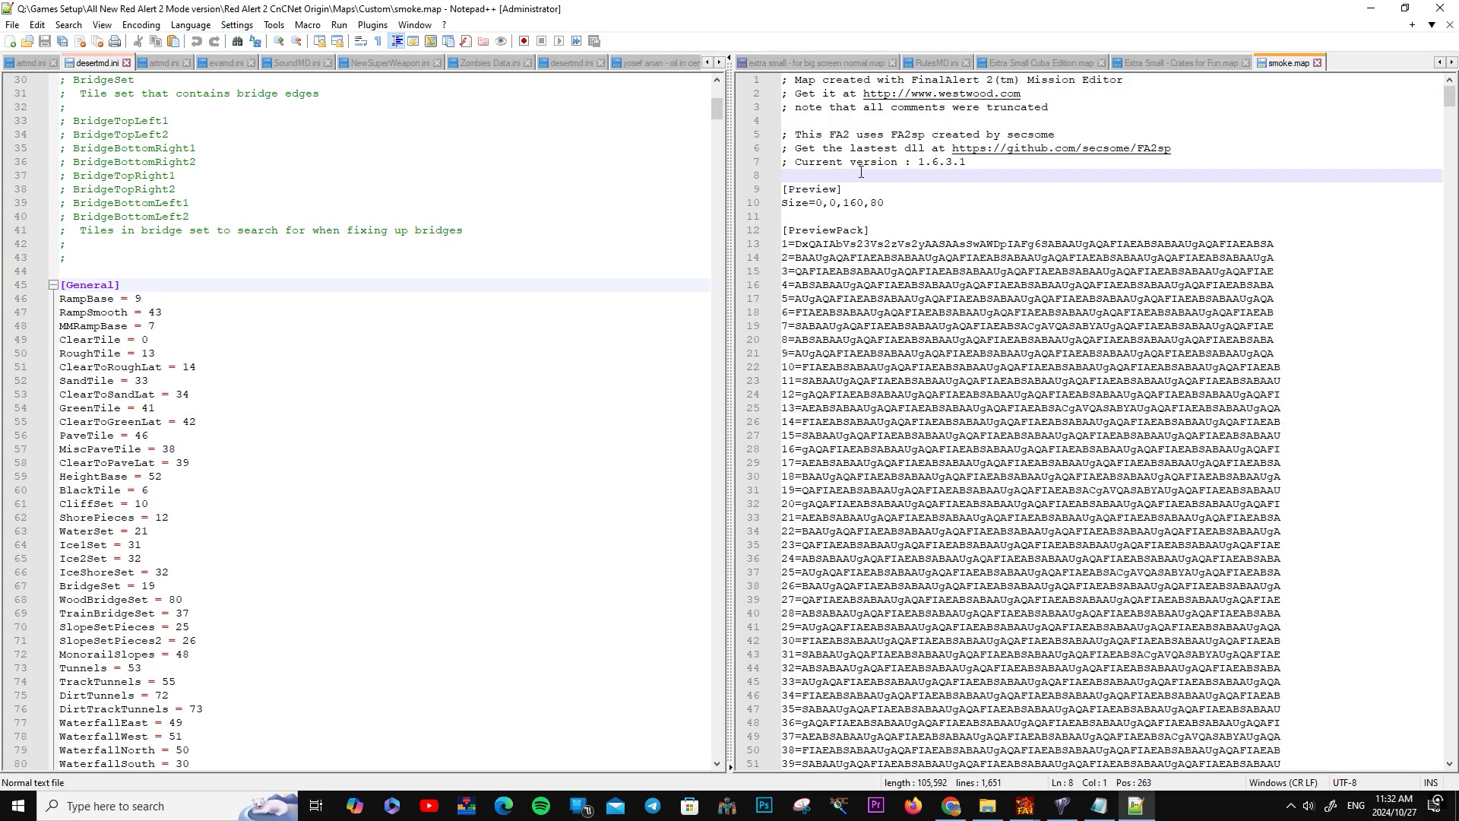
key("Return")
key("Return")
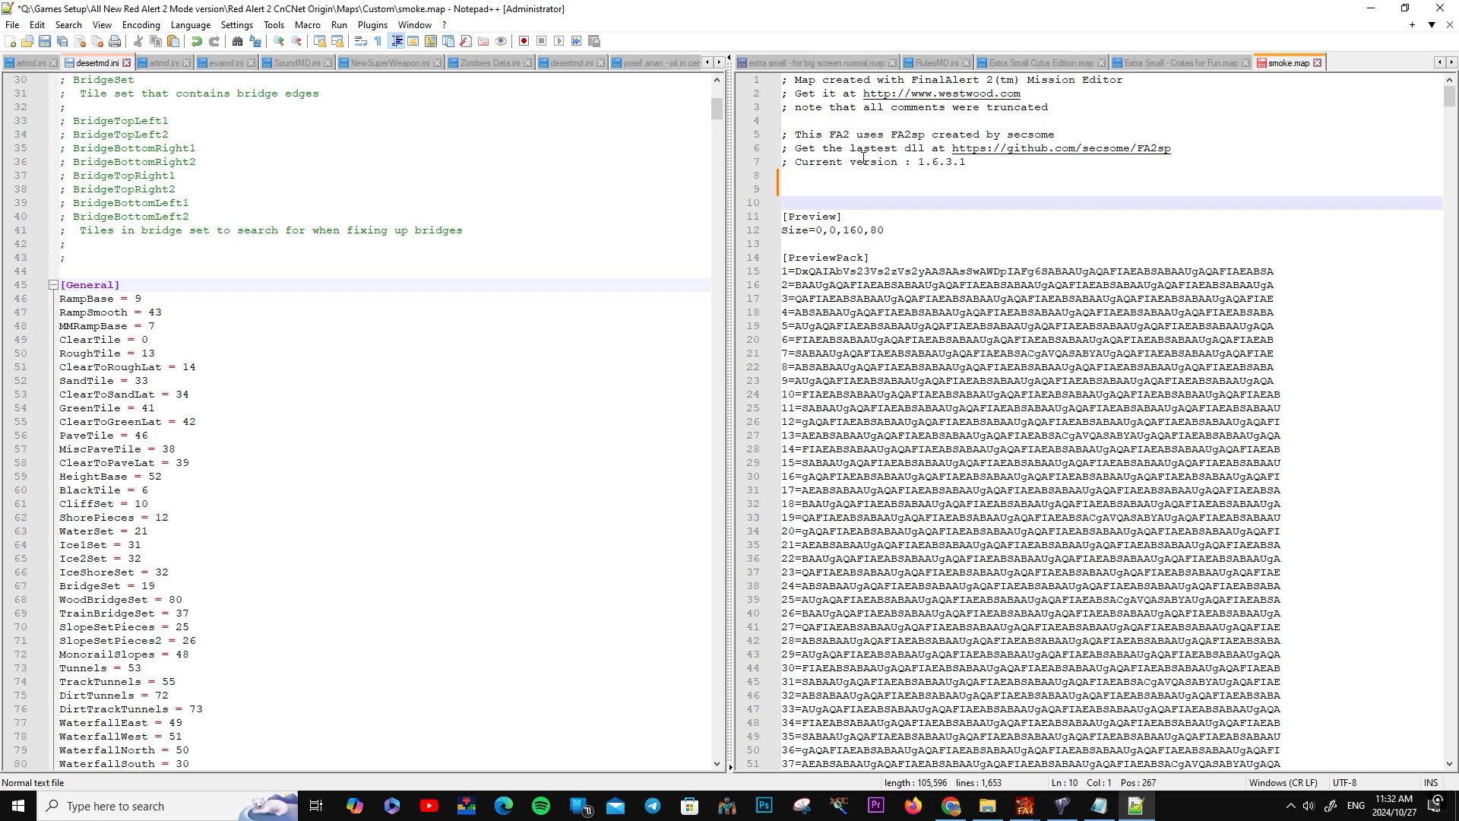
left_click(801, 188)
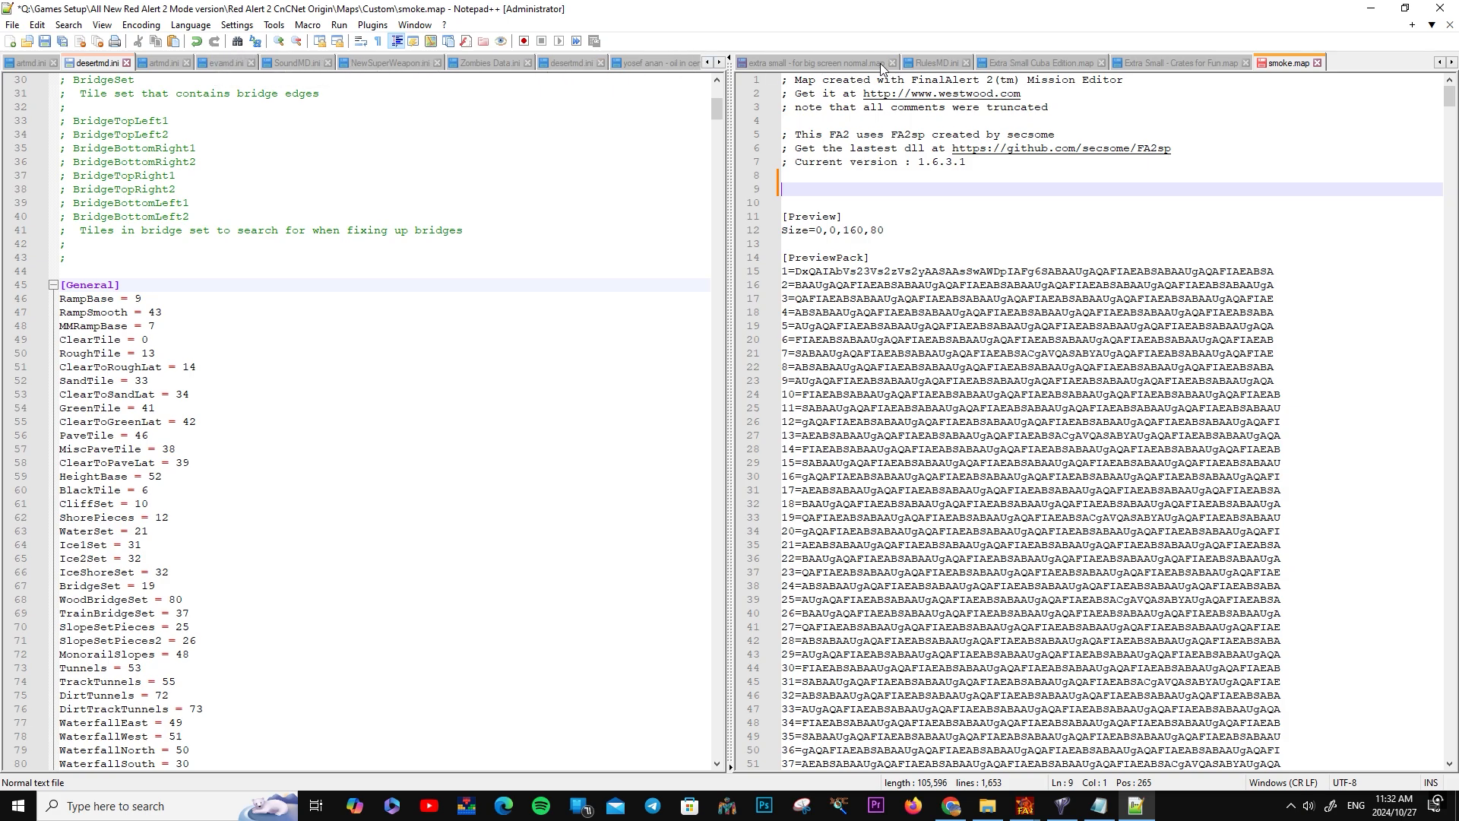
Search the rulesmd.ini file for the [SNOMORLAMP] section
scroll(880, 57, "up", 4)
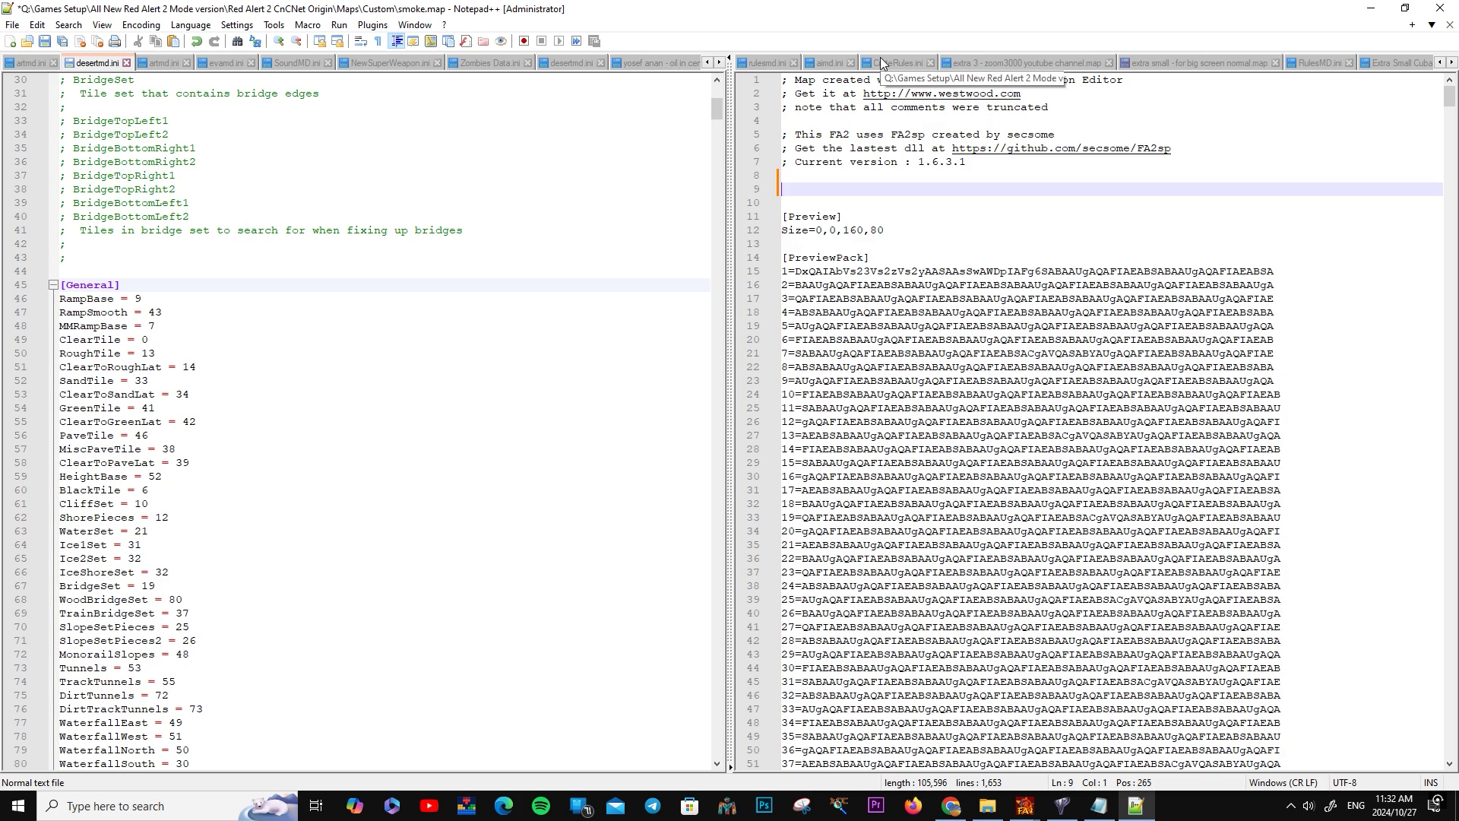
left_click_drag(768, 64, 692, 67)
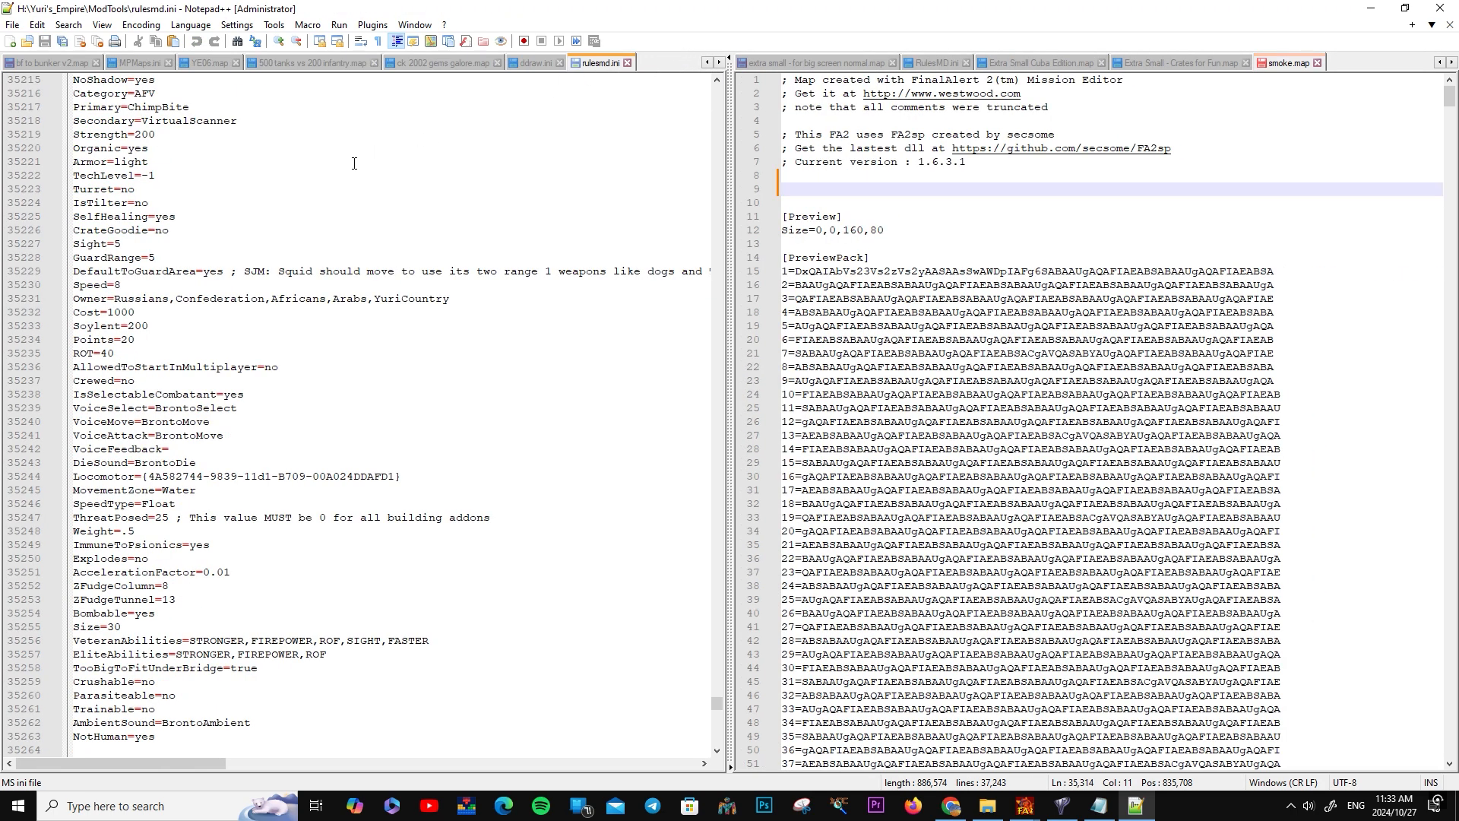
key("ctrl+f")
key("ctrl+v")
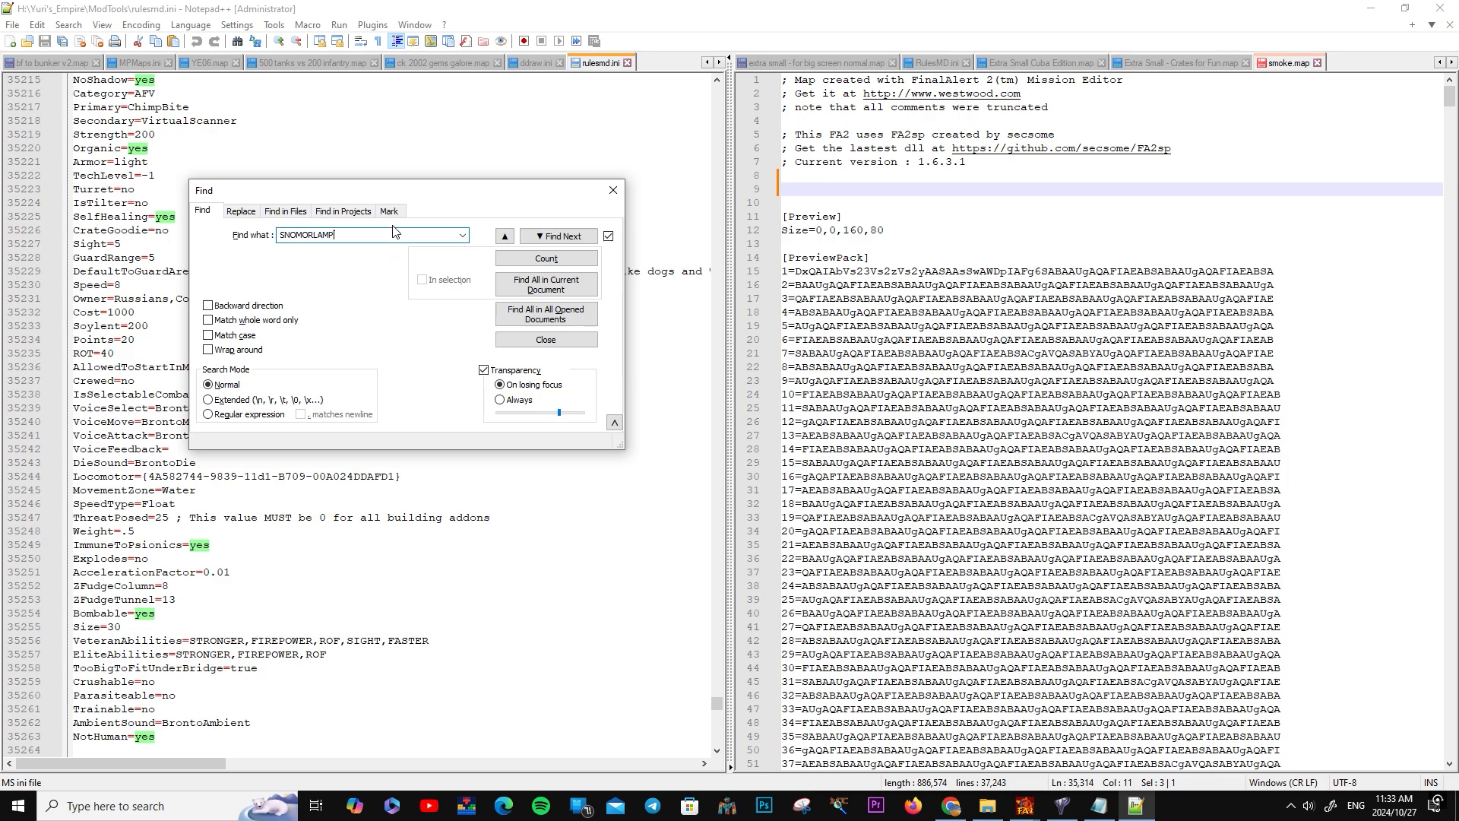
type("]")
left_click(282, 235)
type("[")
left_click(505, 237)
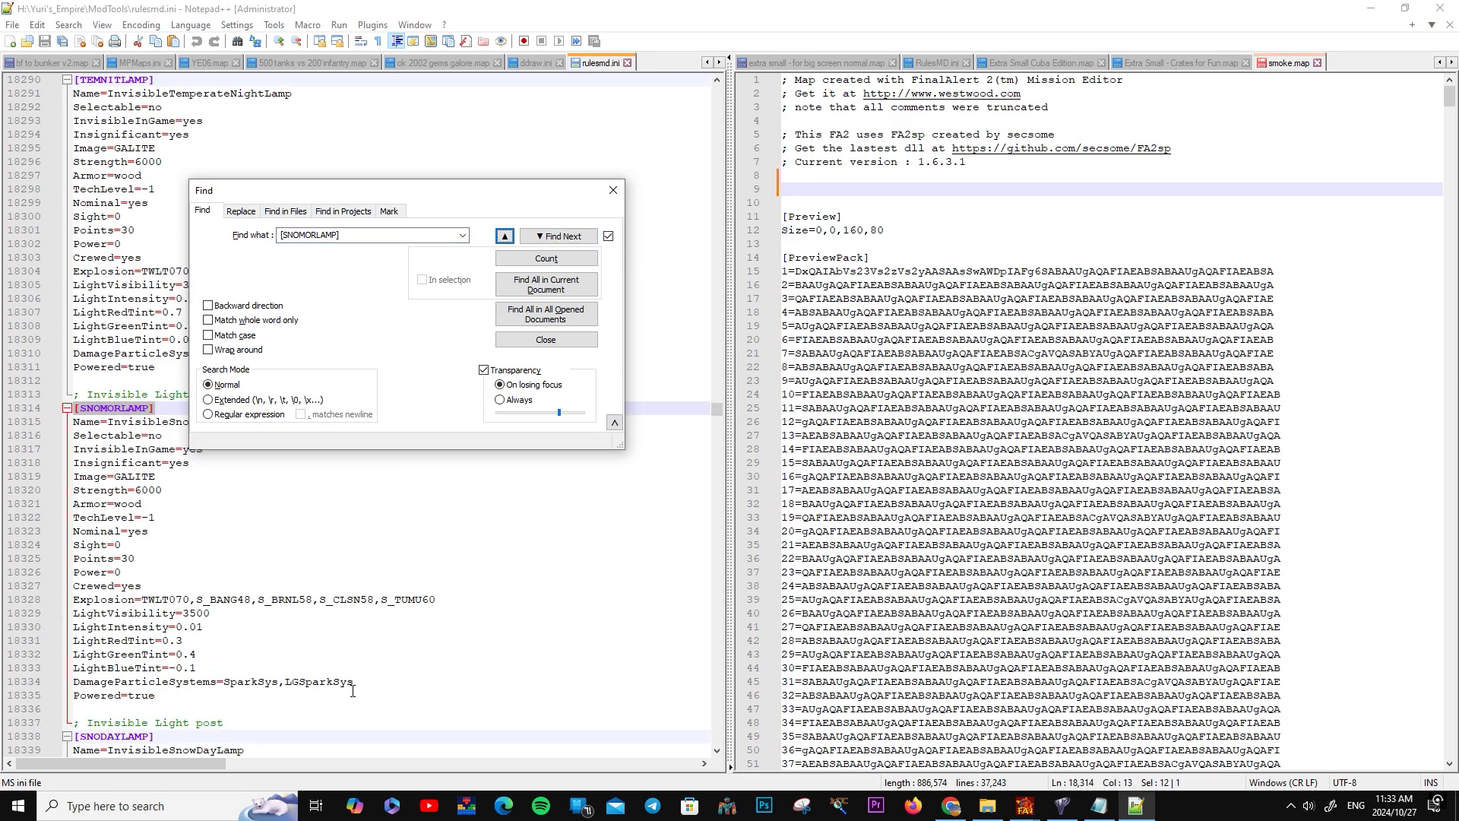
Copy the lamp's lines from LightVisibility=3500 through Powered=true into smoke.map above the [Preview] section
left_click_drag(366, 687, 50, 629)
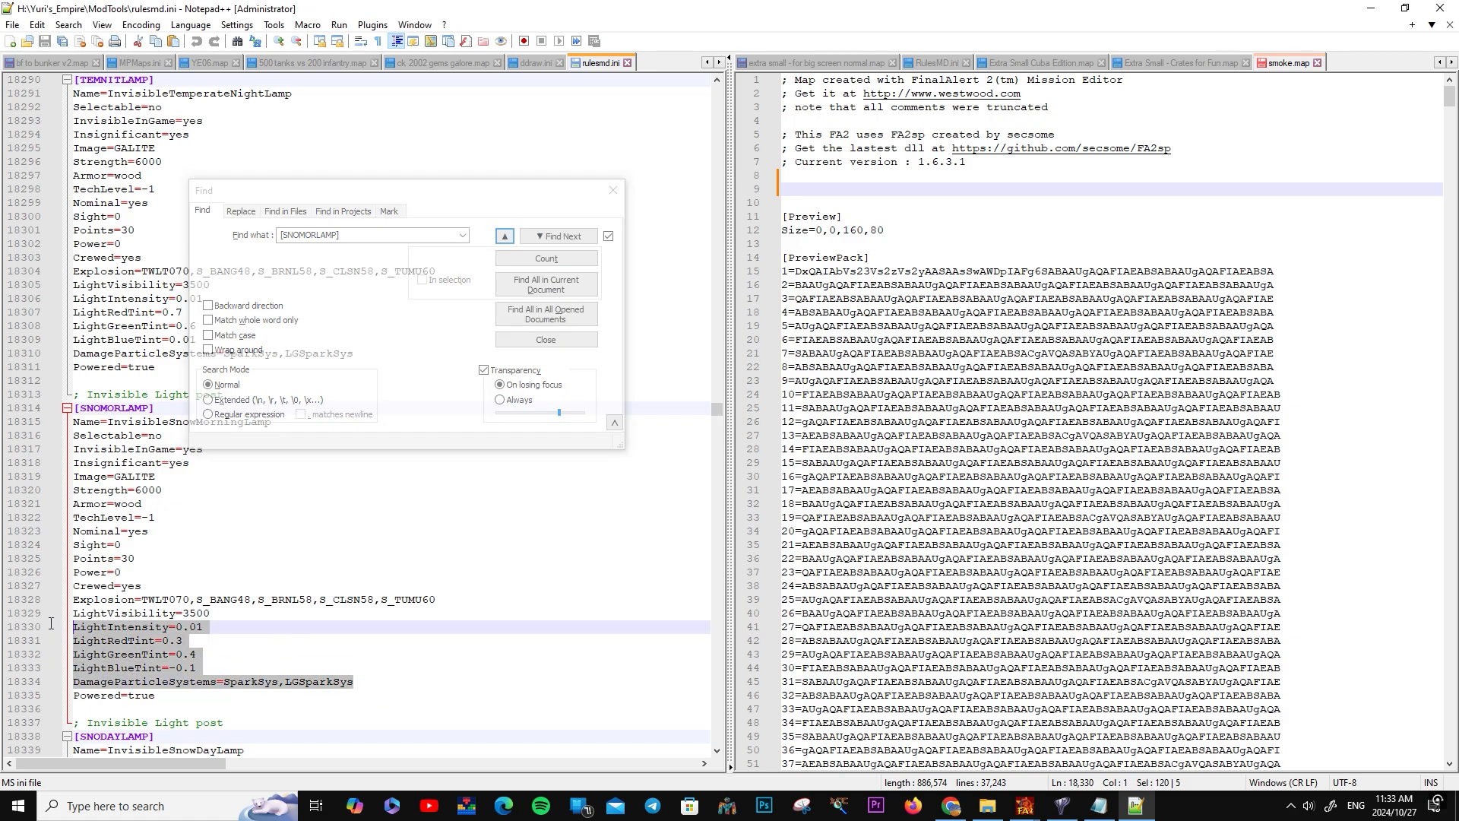
left_click_drag(180, 703, 60, 613)
key("ctrl+c")
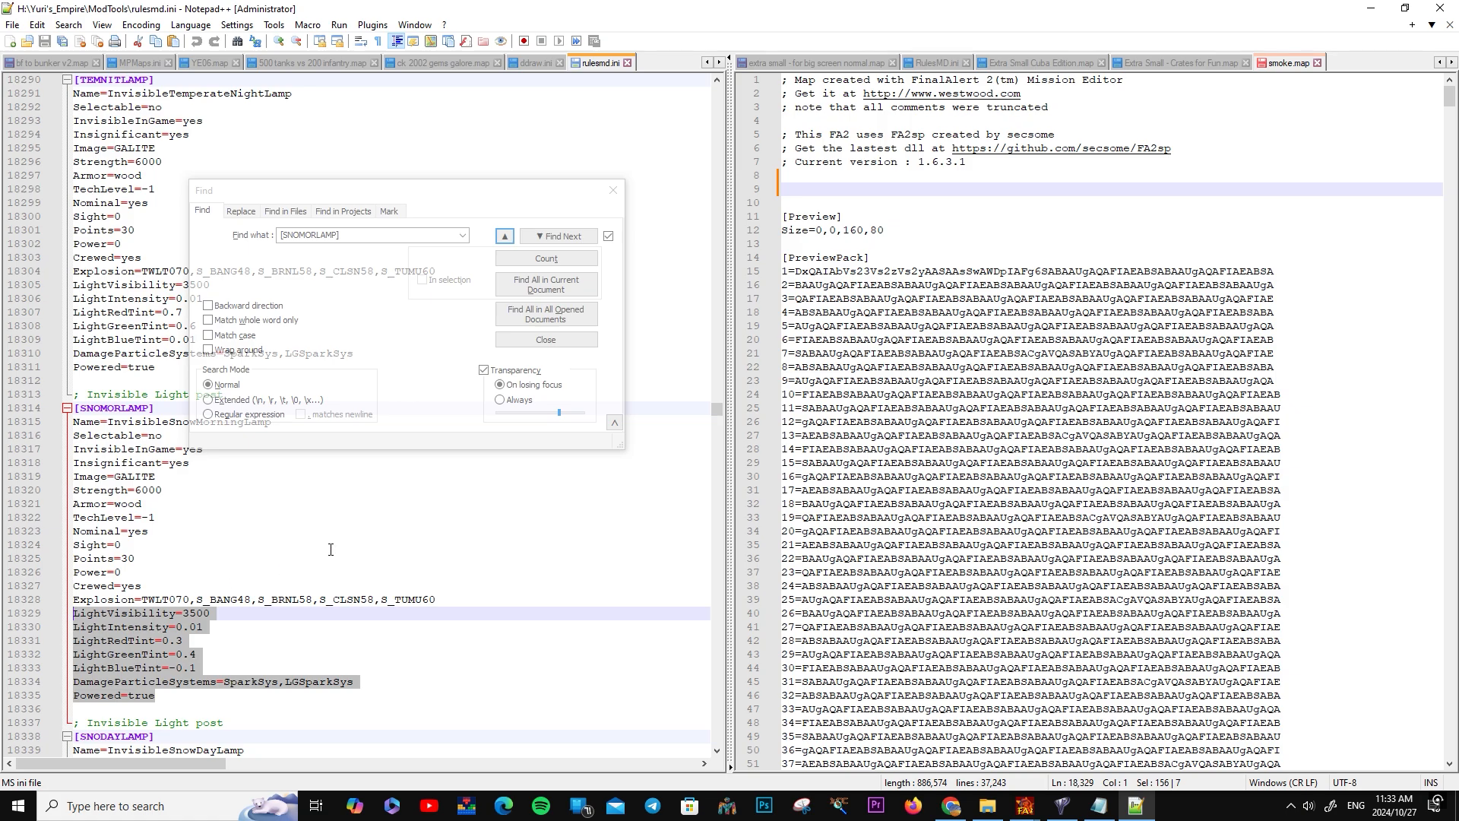
left_click(786, 191)
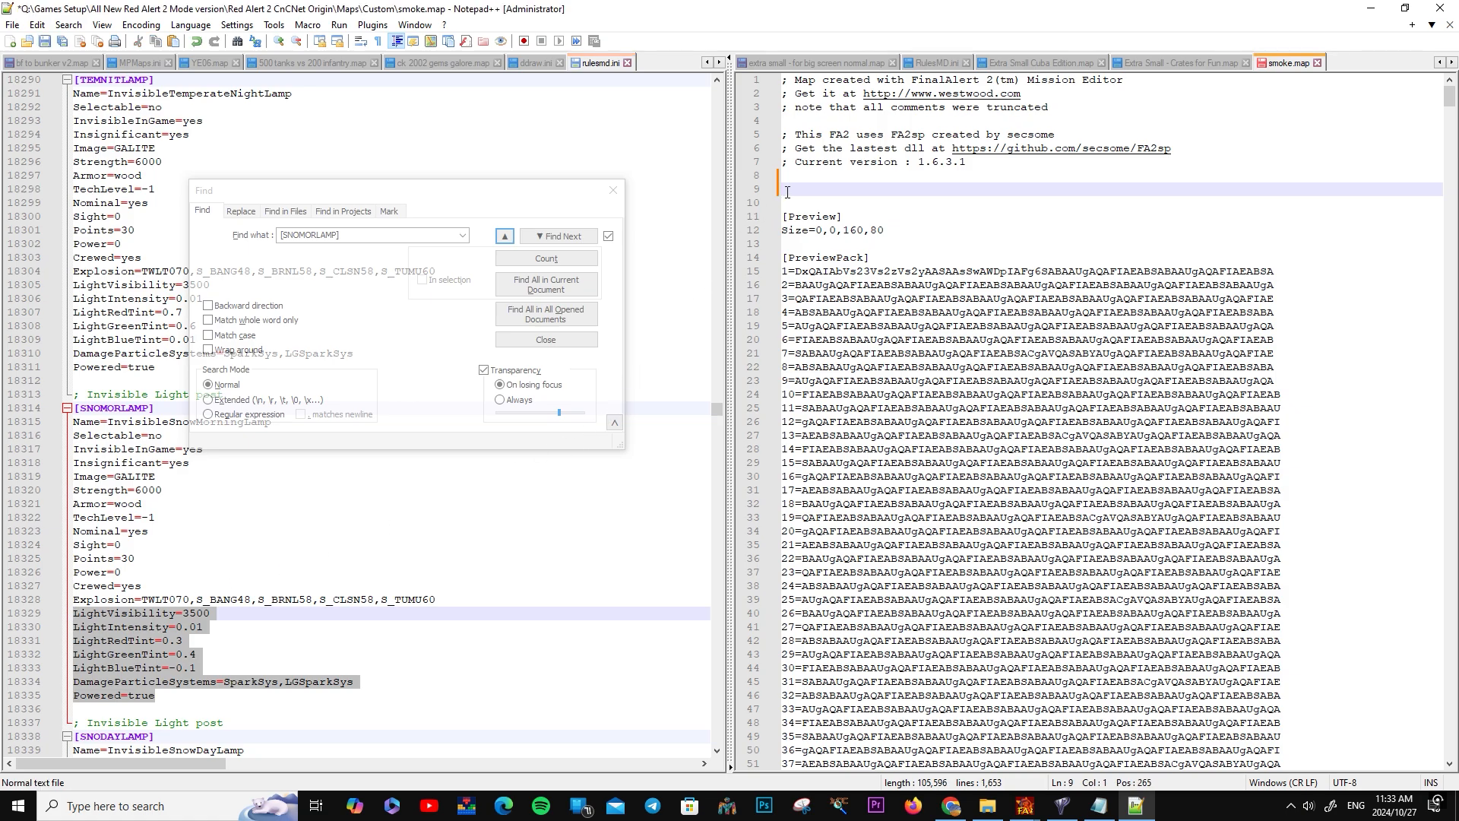
key("ctrl+v")
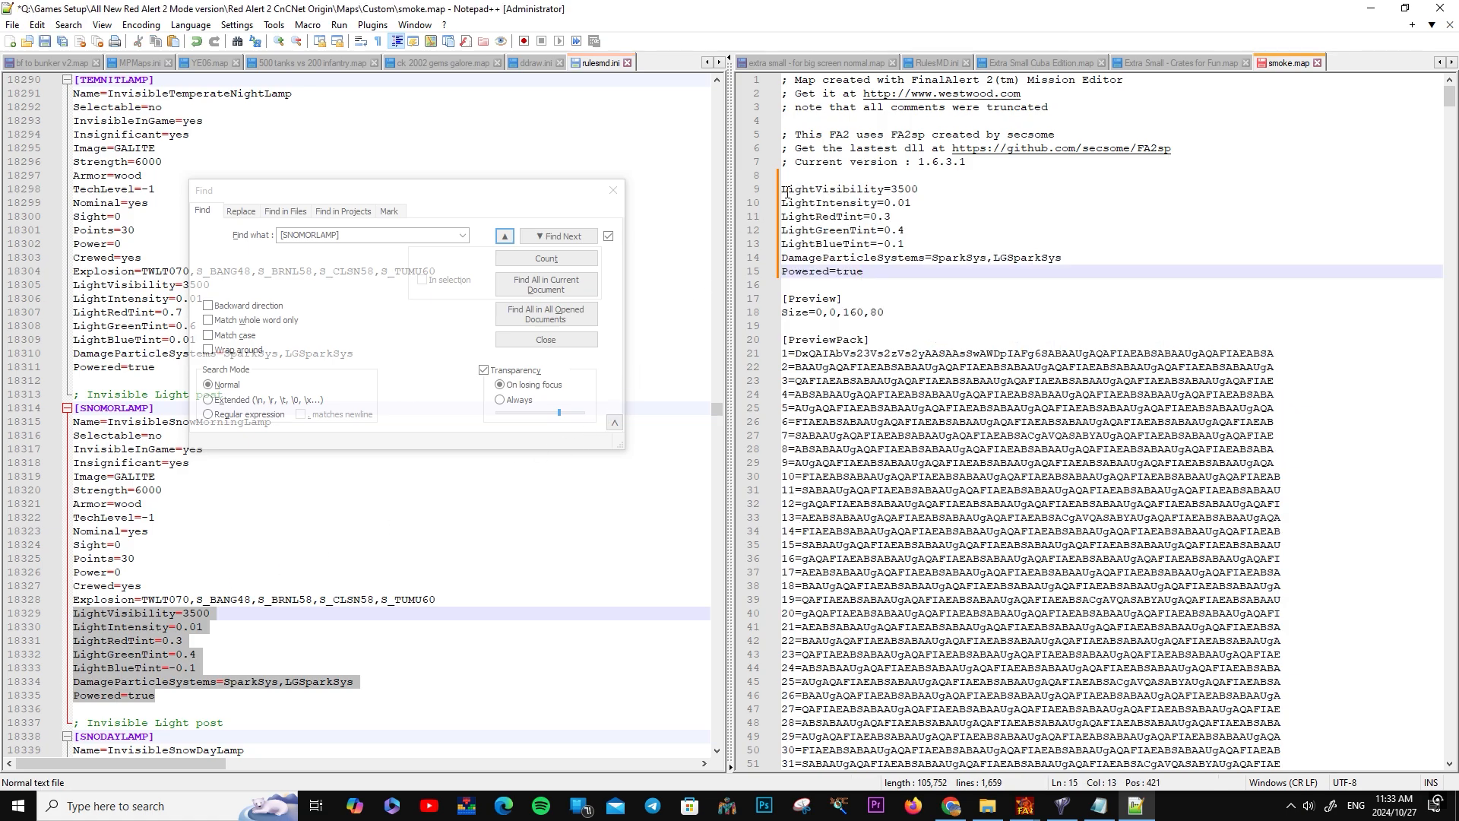
key("Return")
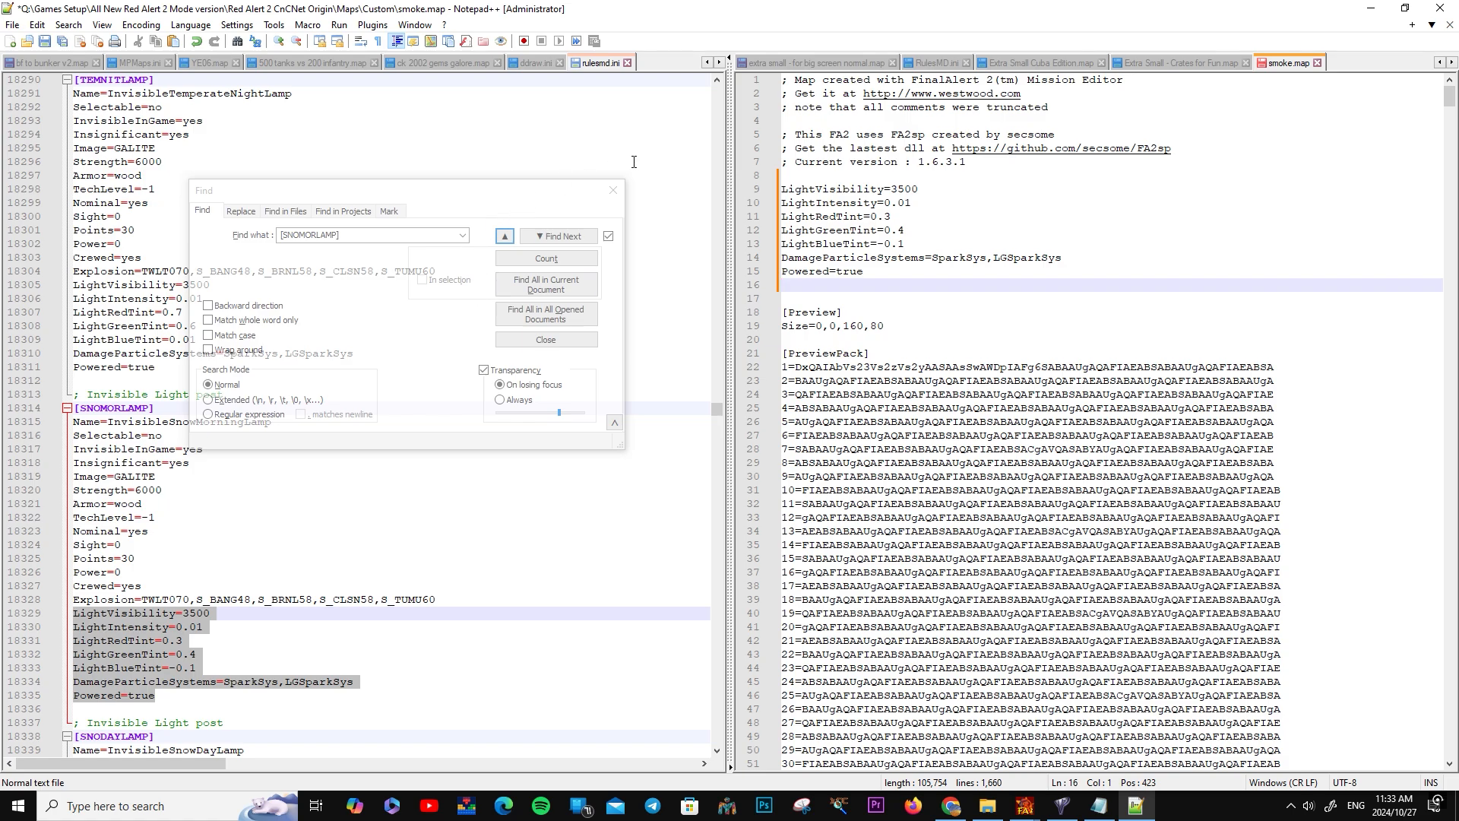
Search rulesmd.ini for "Camp fire"
left_click(600, 69)
left_click(370, 236)
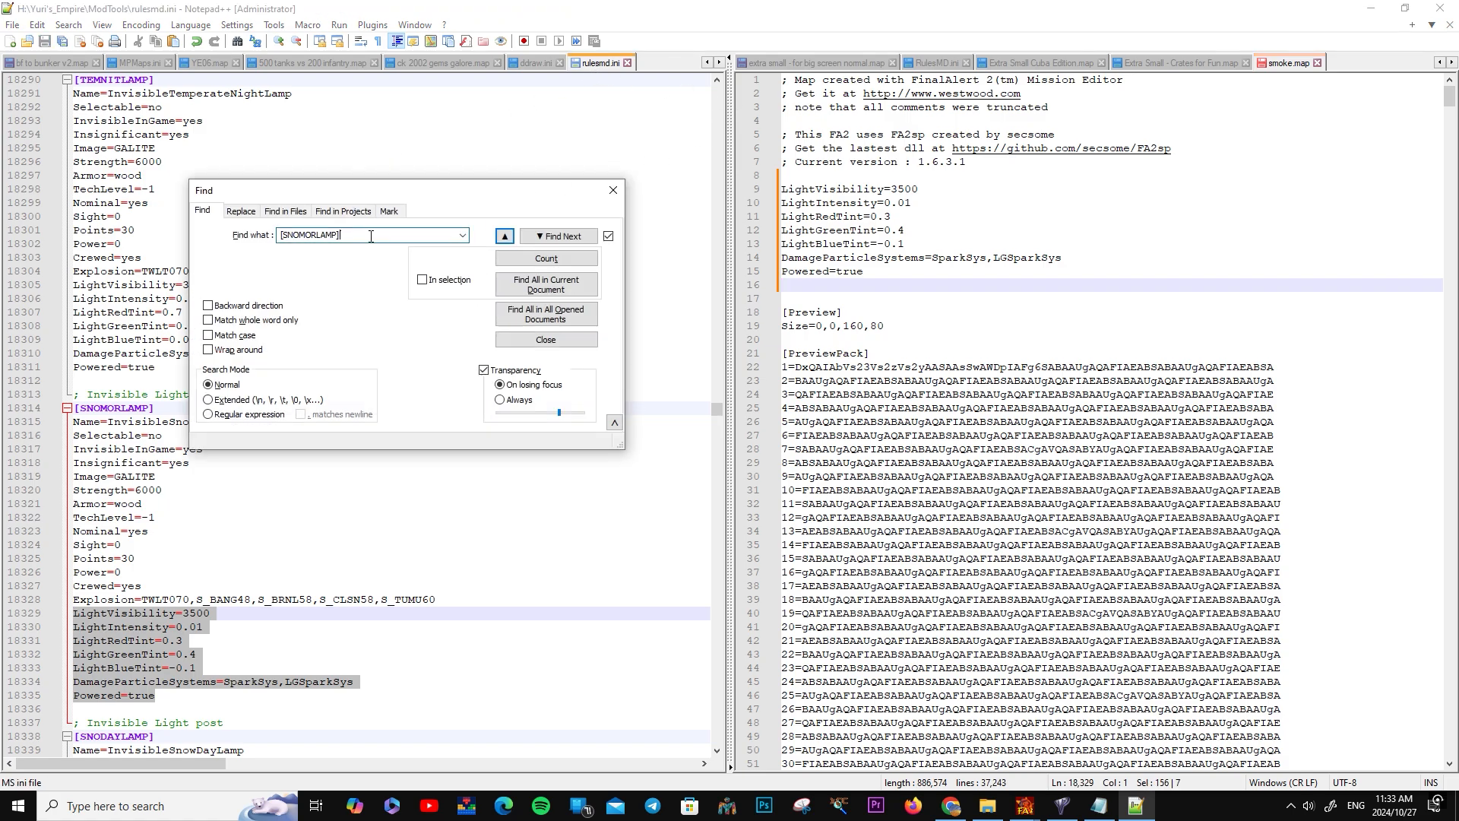
left_click_drag(371, 236, 96, 230)
type("Camp fire")
key("Return")
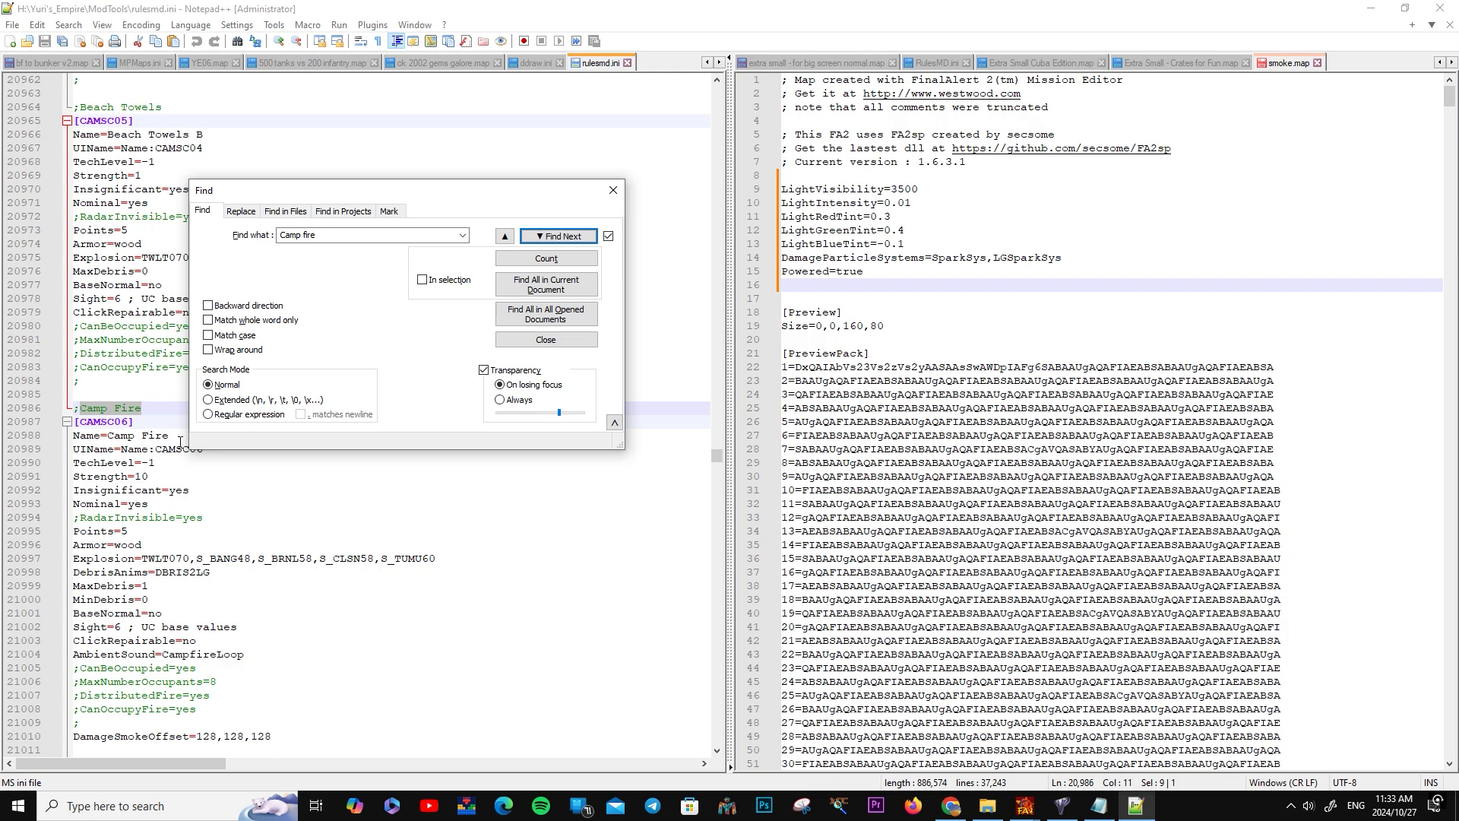
Copy the [CAMSC06] header and Name=Camp Fire line from rulesmd.ini to directly above the light properties in smoke.map
left_click_drag(180, 441, 42, 423)
key("ctrl+c")
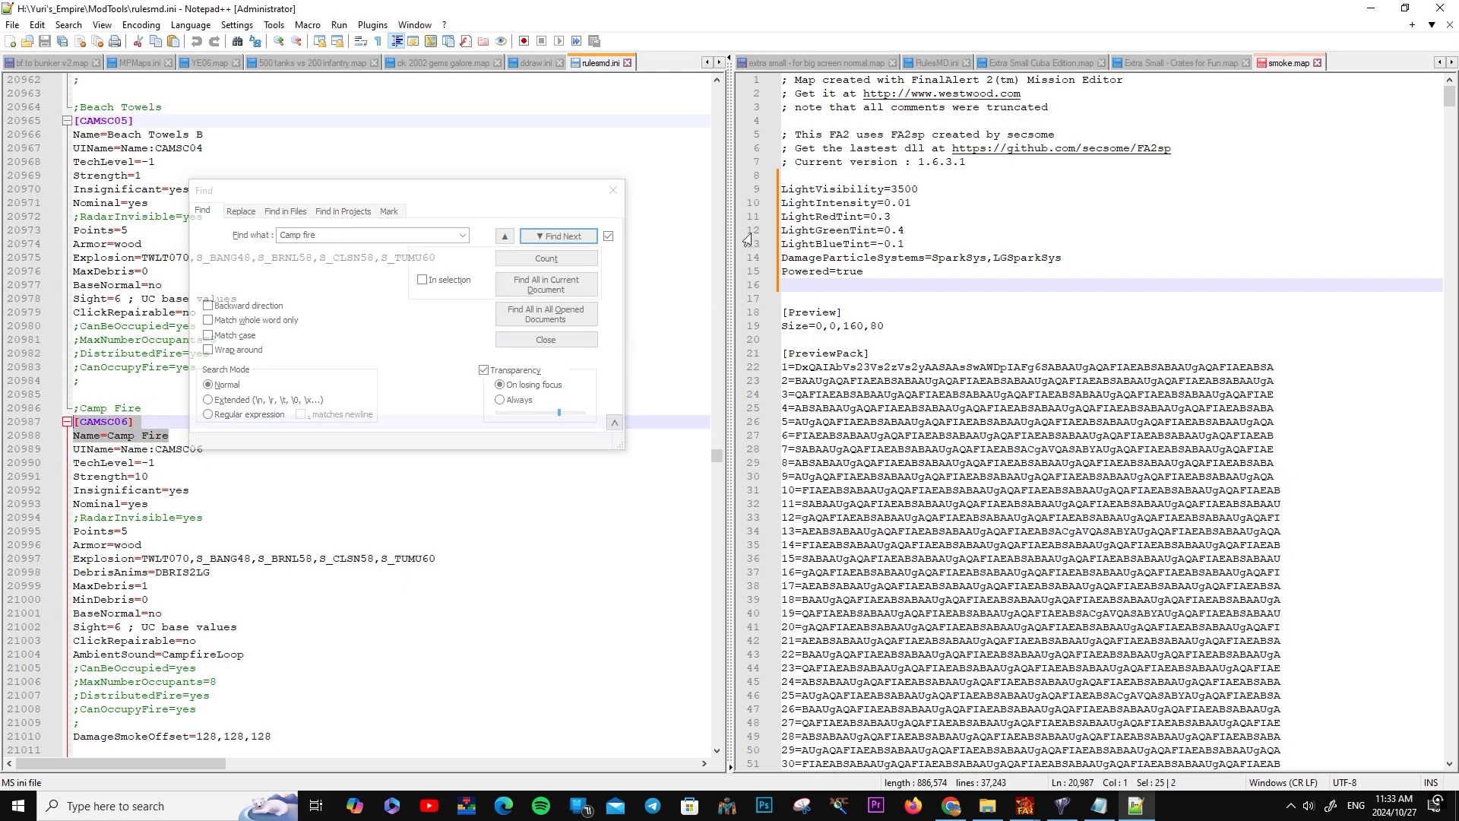
left_click(791, 180)
key("Return")
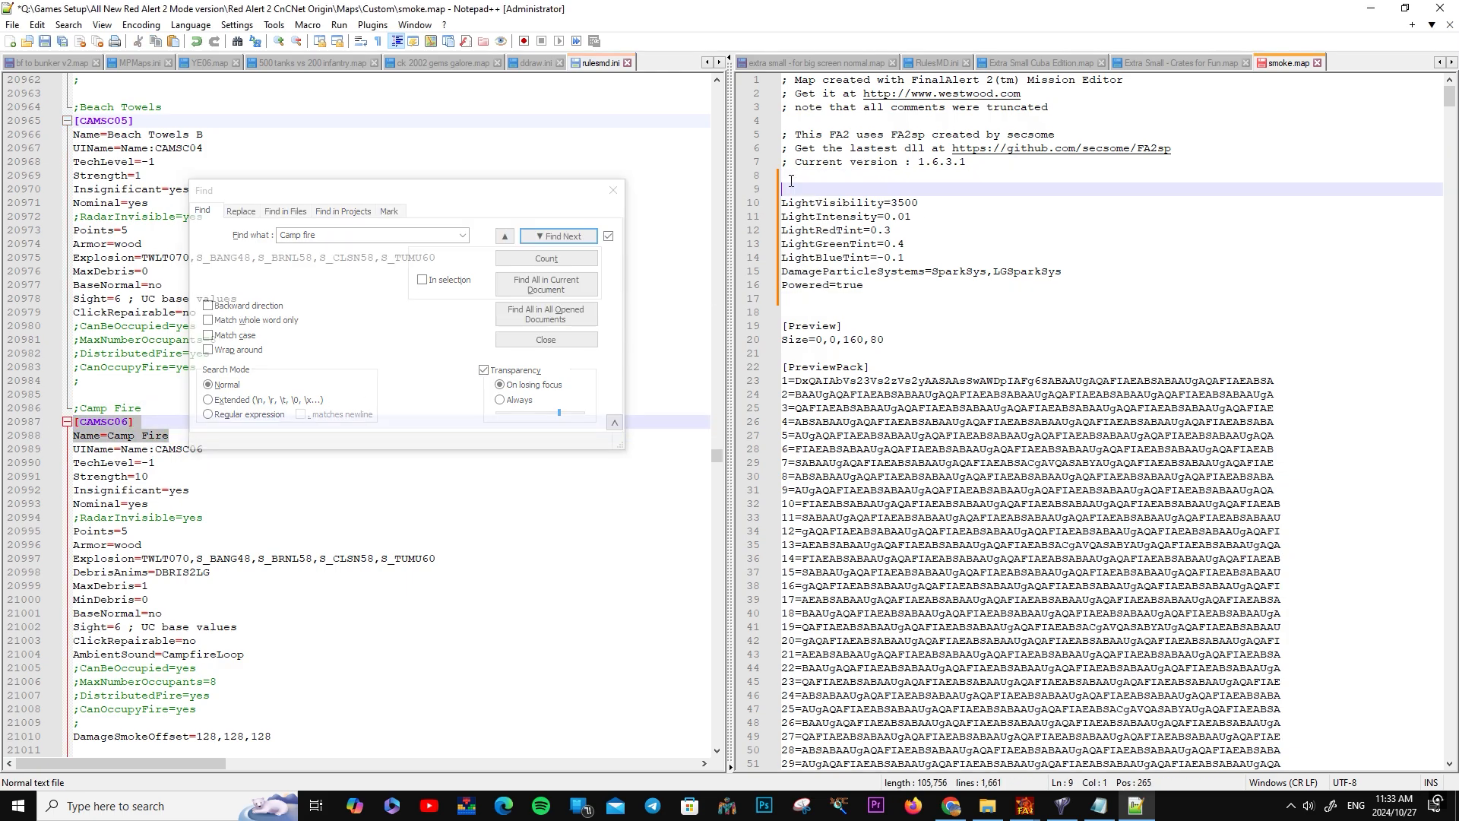
key("ctrl+v")
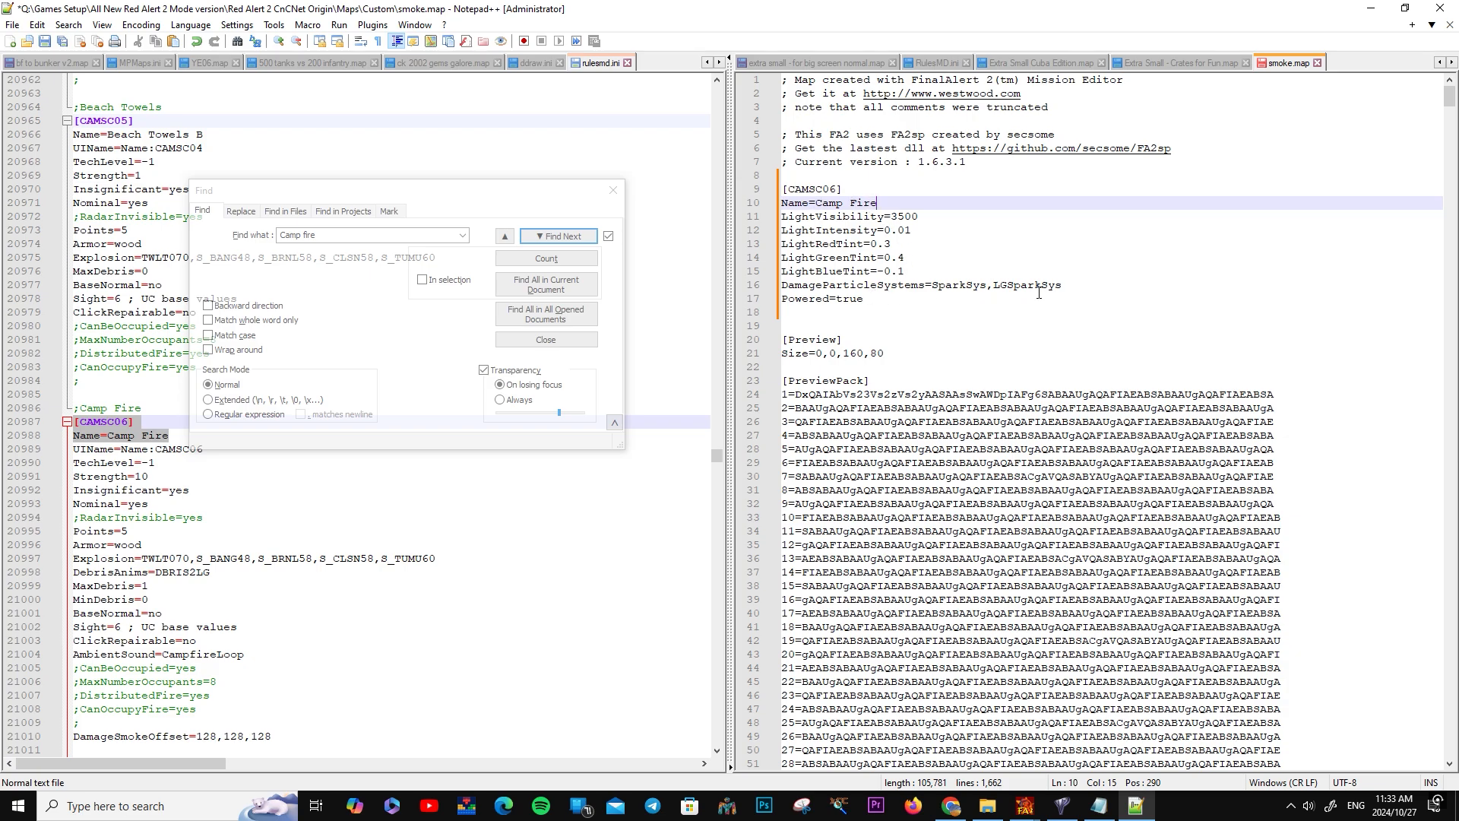
left_click(950, 325)
Search smoke.map for SNOMORLAMP without the square brackets
left_click(463, 235)
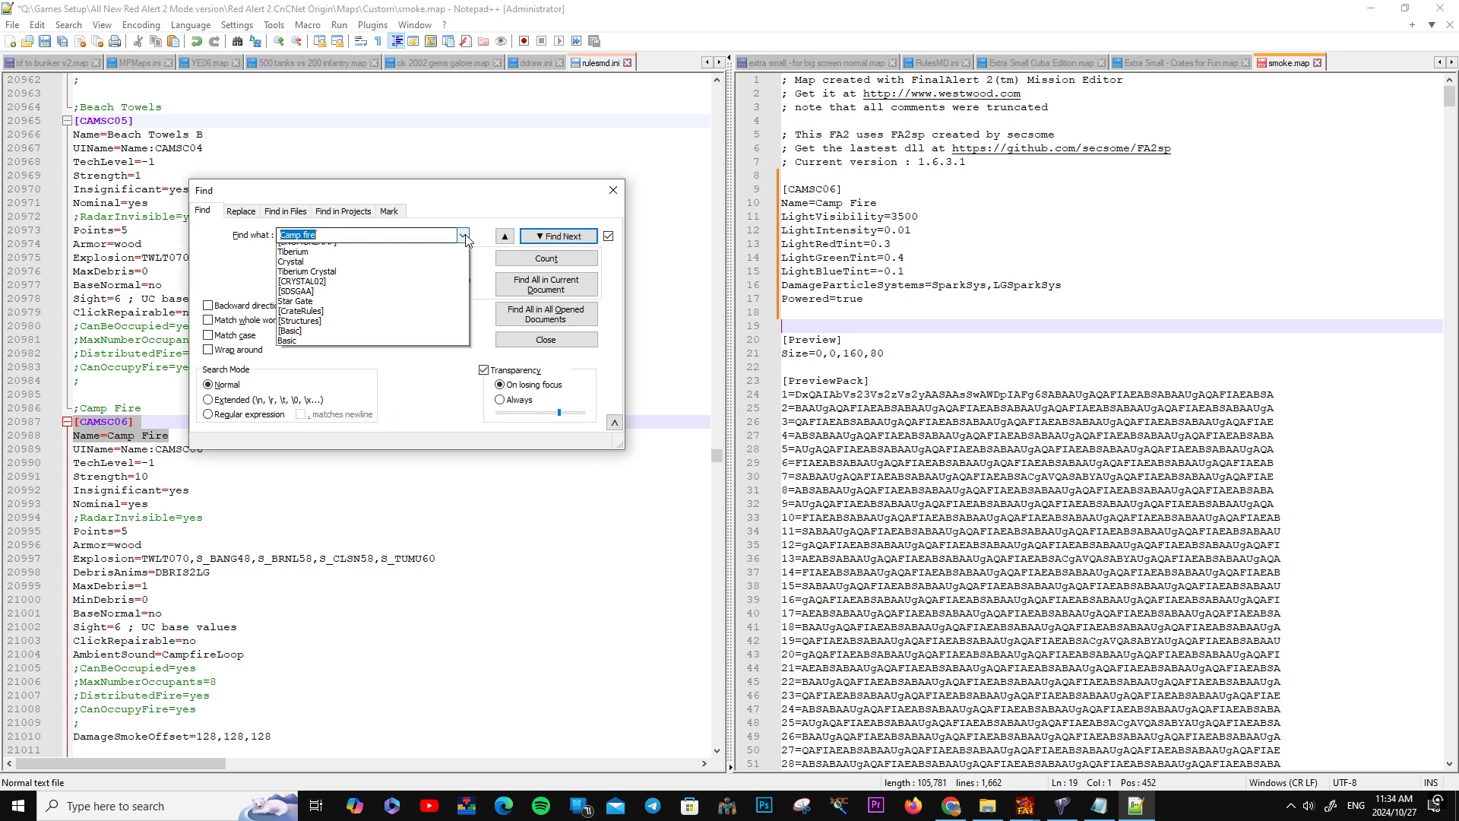
left_click(445, 259)
left_click(373, 237)
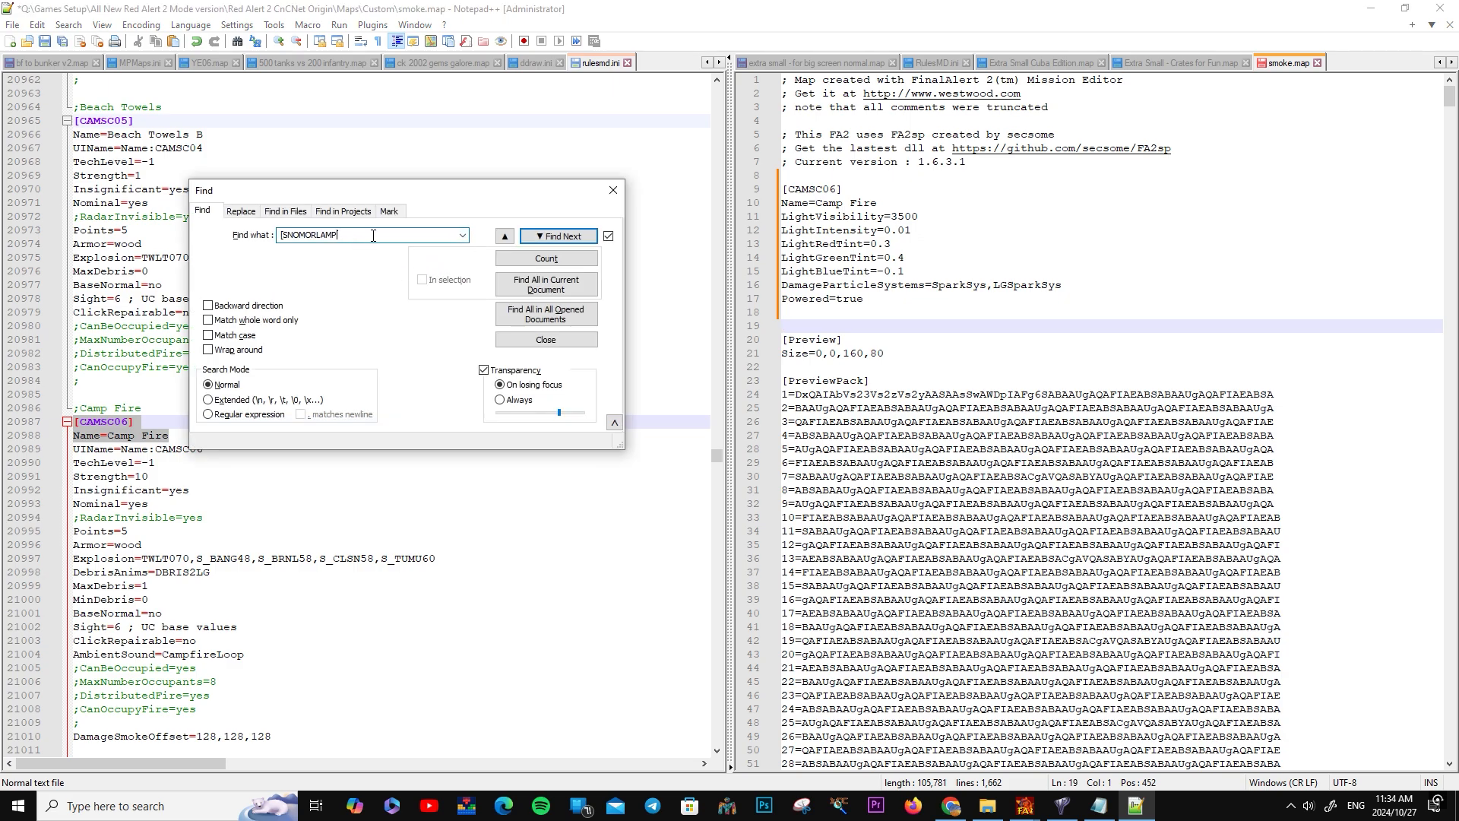
key("BackSpace")
left_click_drag(289, 237, 274, 238)
type("S")
key("Return")
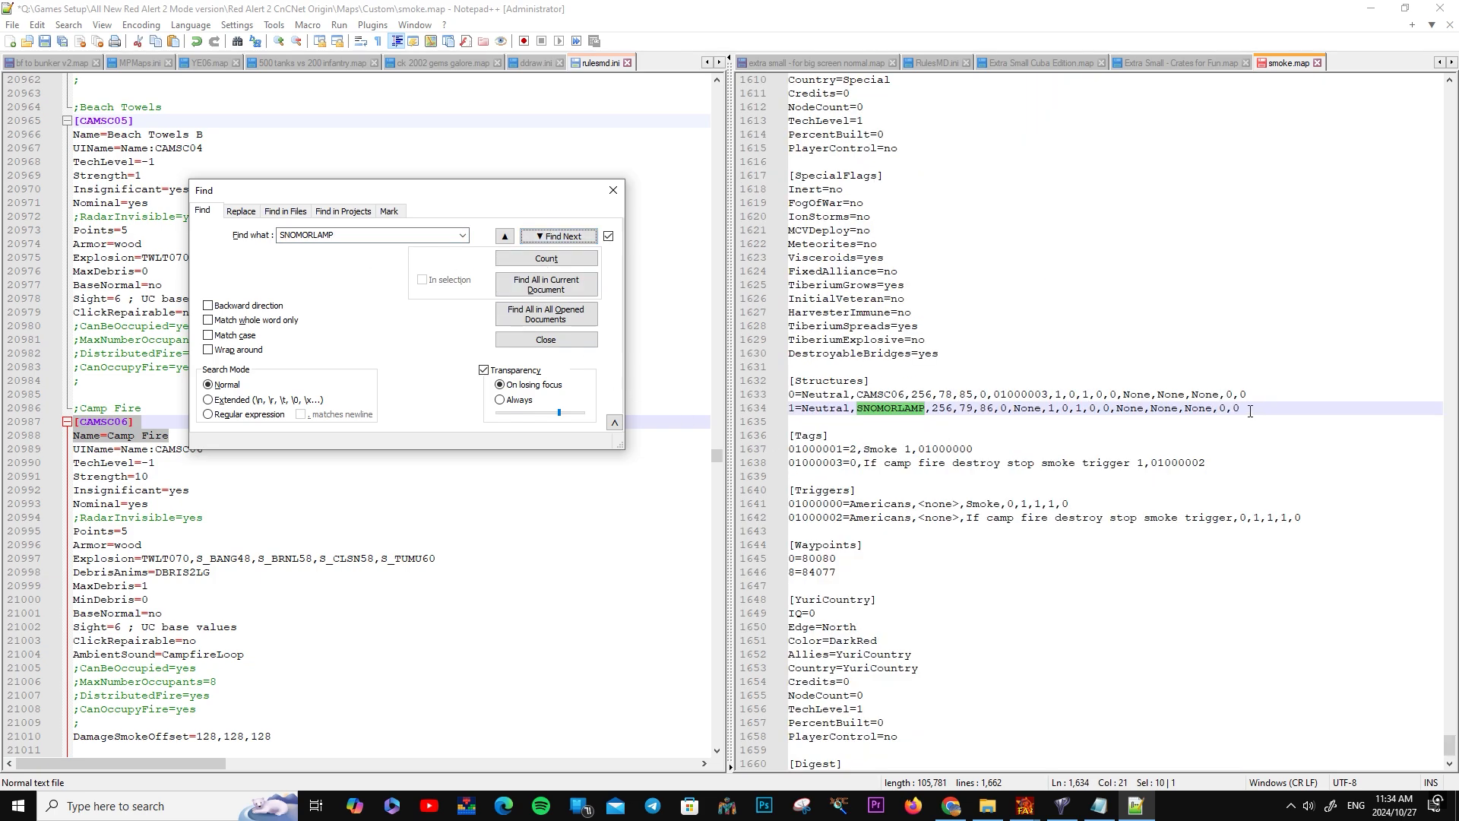
Delete the SNOMORLAMP entry from the [Structures] section of smoke.map and save the file
left_click(1250, 412)
key("shift+Home")
key("Delete")
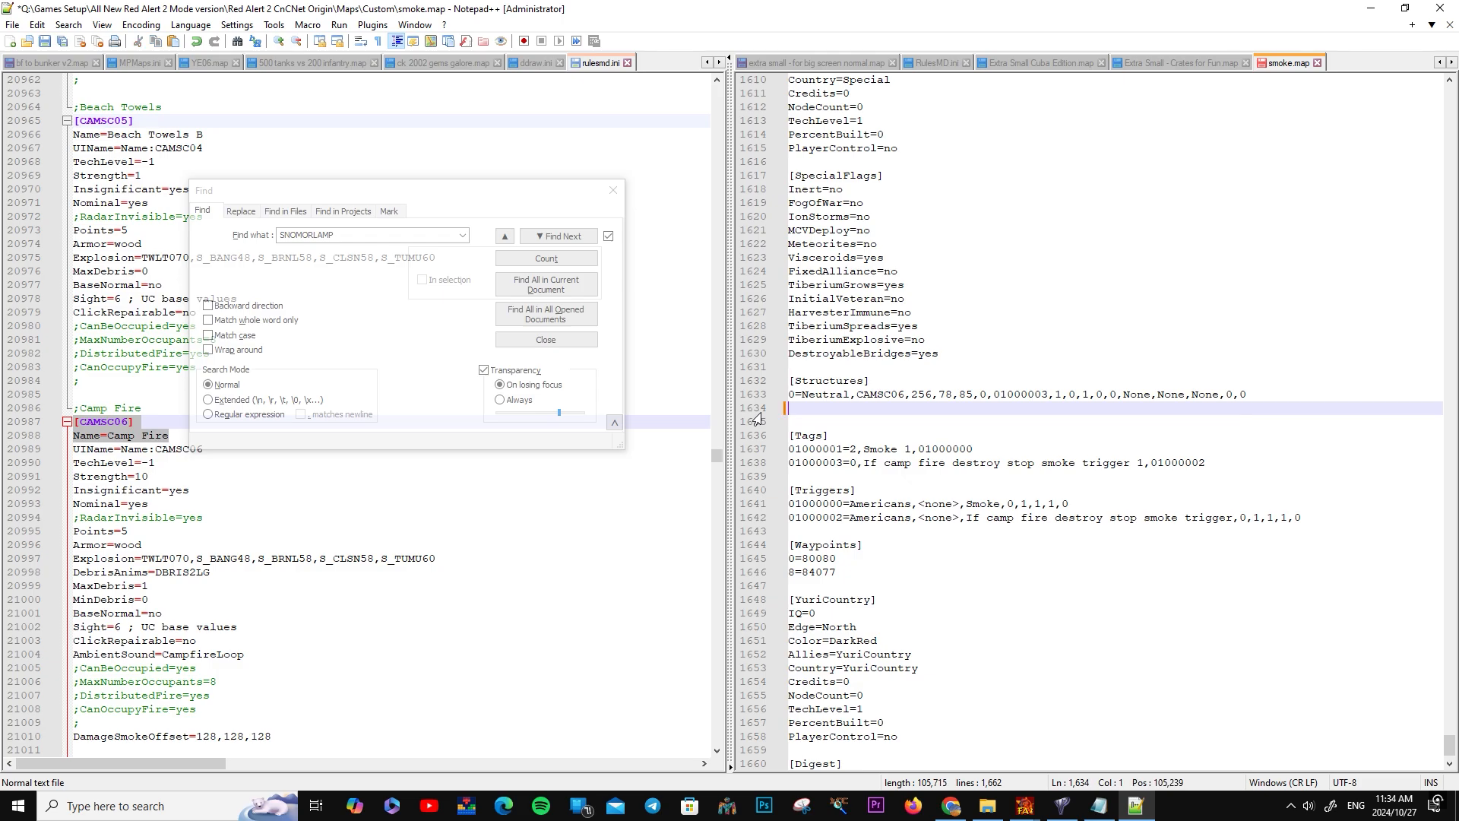
key("ctrl+s")
Switch to FinalAlert 2 and move waypoint 0 farther away from the camp fire
key("alt+Tab")
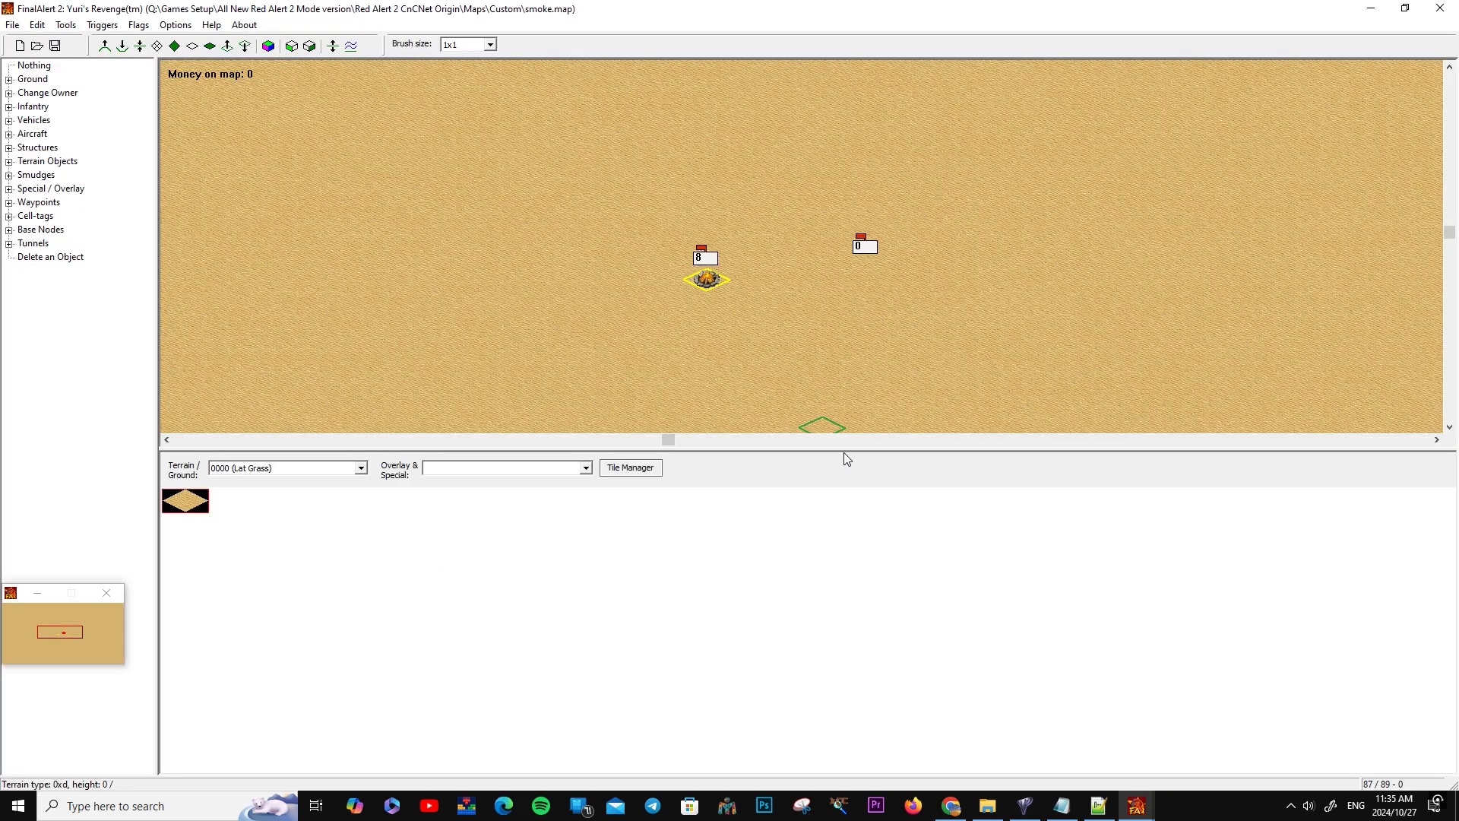
right_click_drag(946, 482, 948, 454)
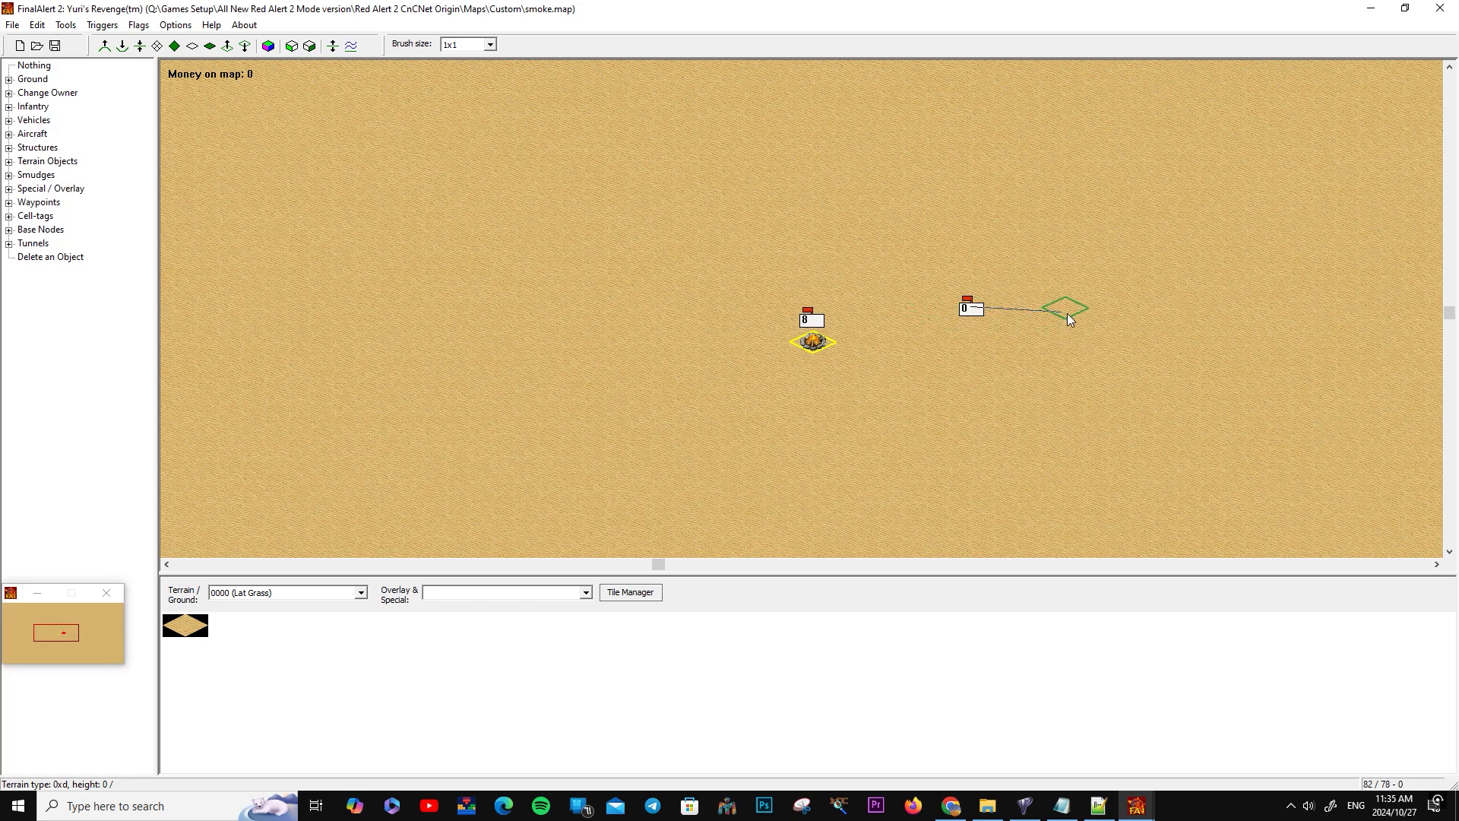
left_click_drag(1067, 313, 1067, 313)
Set the elapsed time value of the Smoke trigger's event to 40
left_click(101, 26)
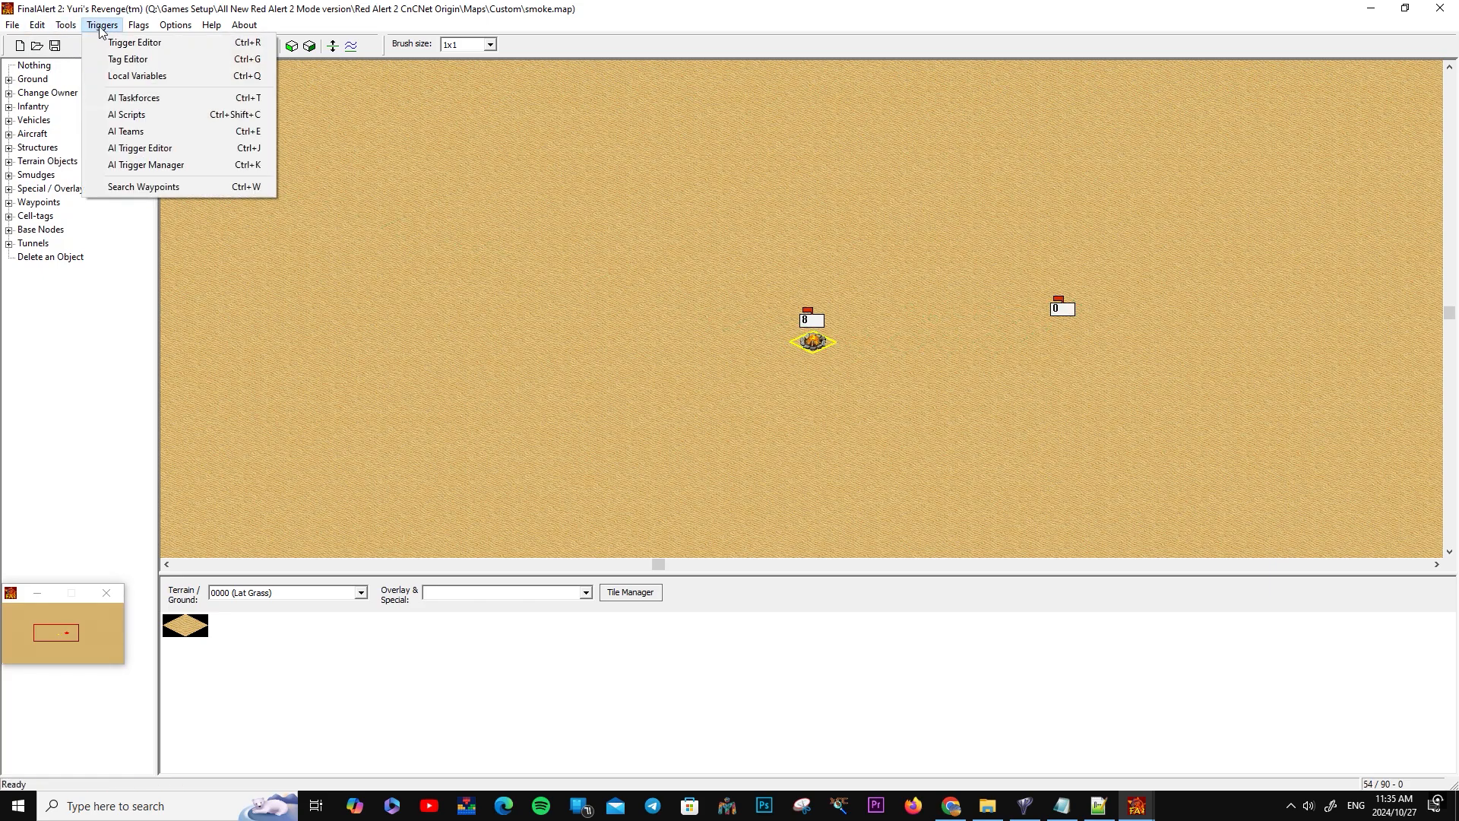
left_click(111, 43)
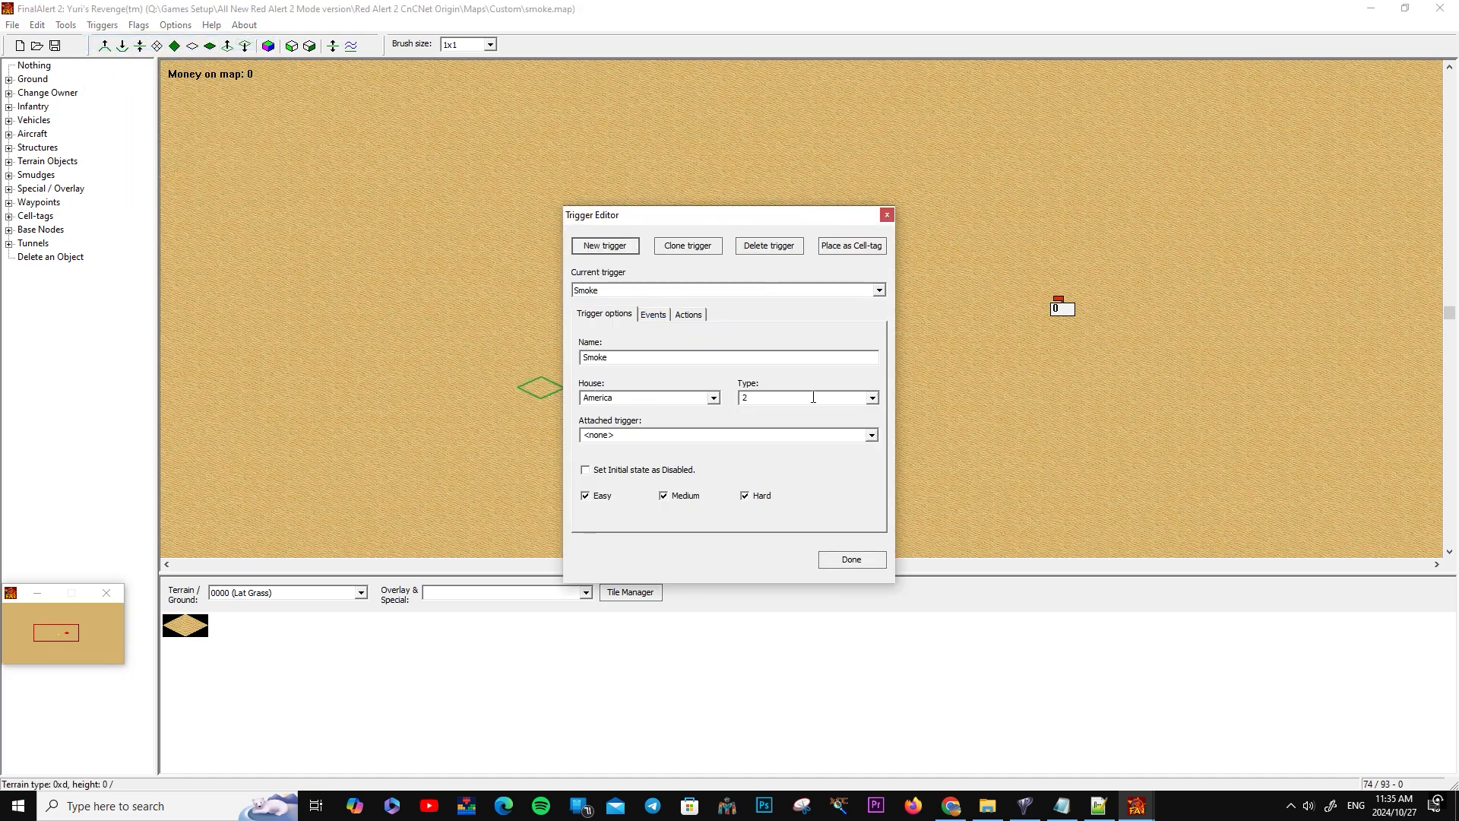
left_click(654, 315)
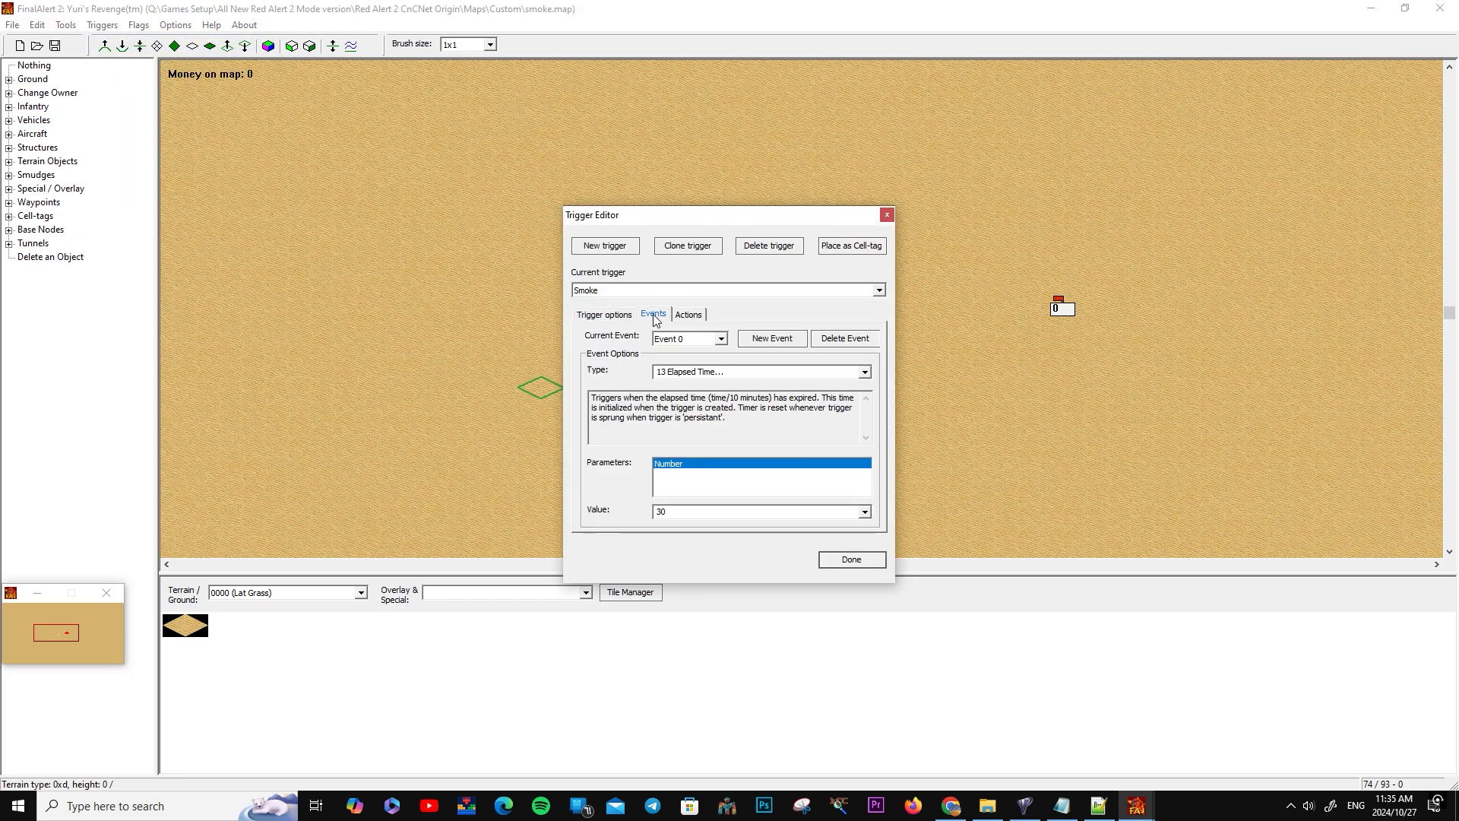
left_click(693, 511)
type("0")
left_click(608, 315)
left_click(656, 315)
left_click(661, 511)
Clone the Smoke trigger and rename the copy Smoke in Start
left_click(686, 247)
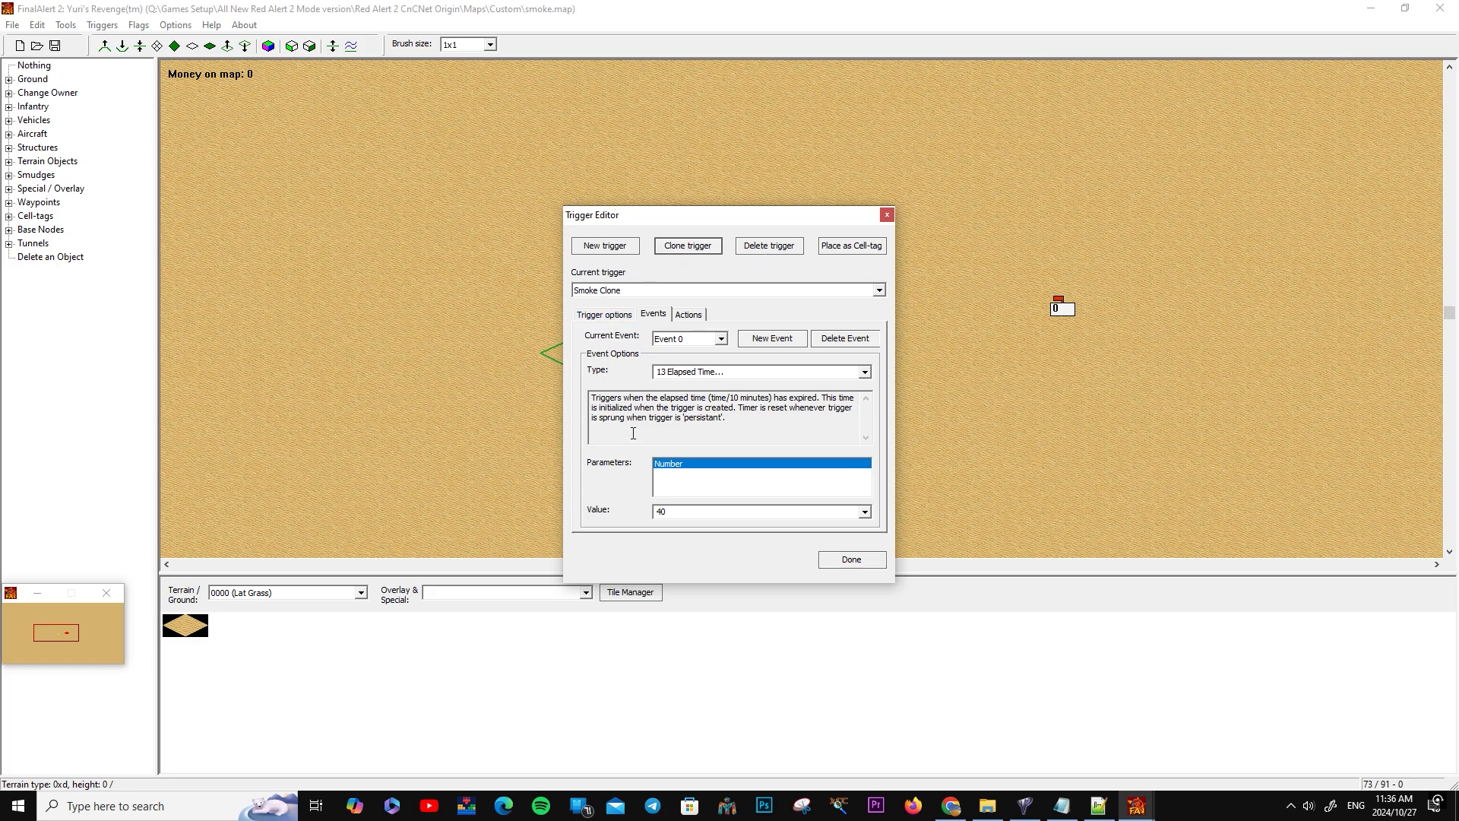
left_click_drag(684, 512, 588, 506)
left_click(610, 315)
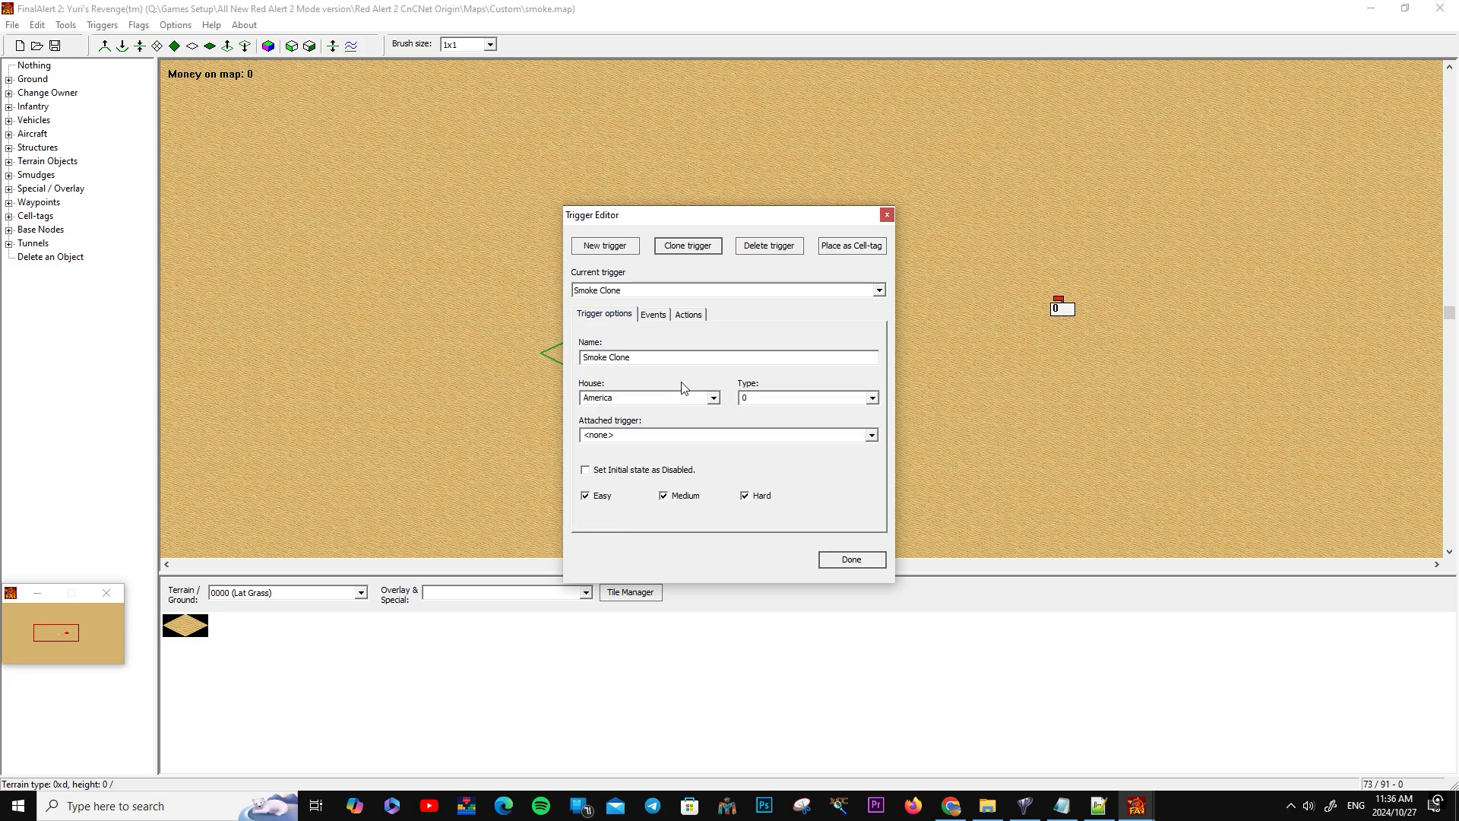
left_click_drag(633, 357, 609, 357)
type("in Start")
Rename the original Smoke trigger as Smoke - Loop and set its elapsed time to 50
left_click(638, 293)
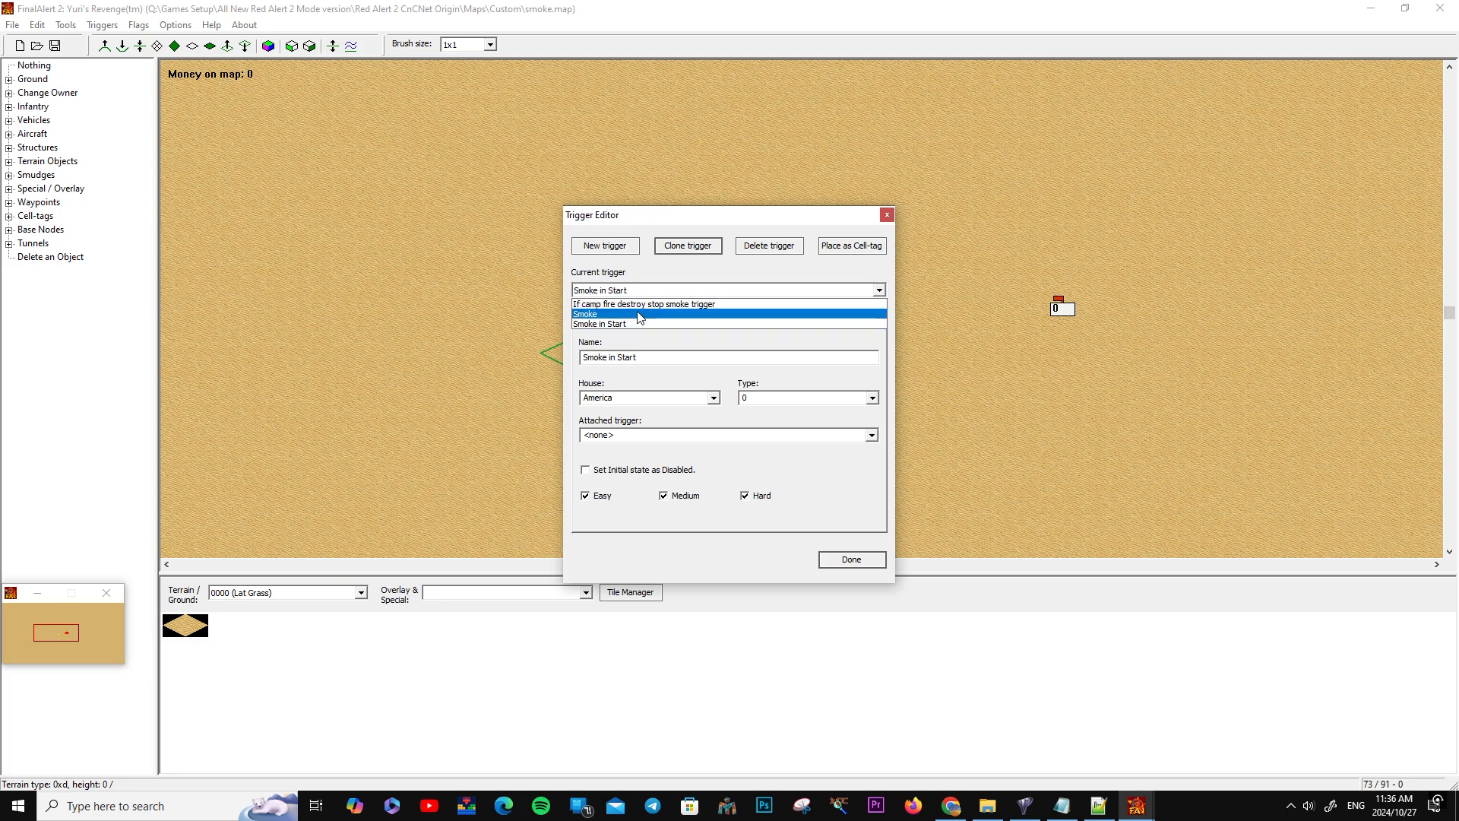
left_click(642, 314)
left_click(650, 359)
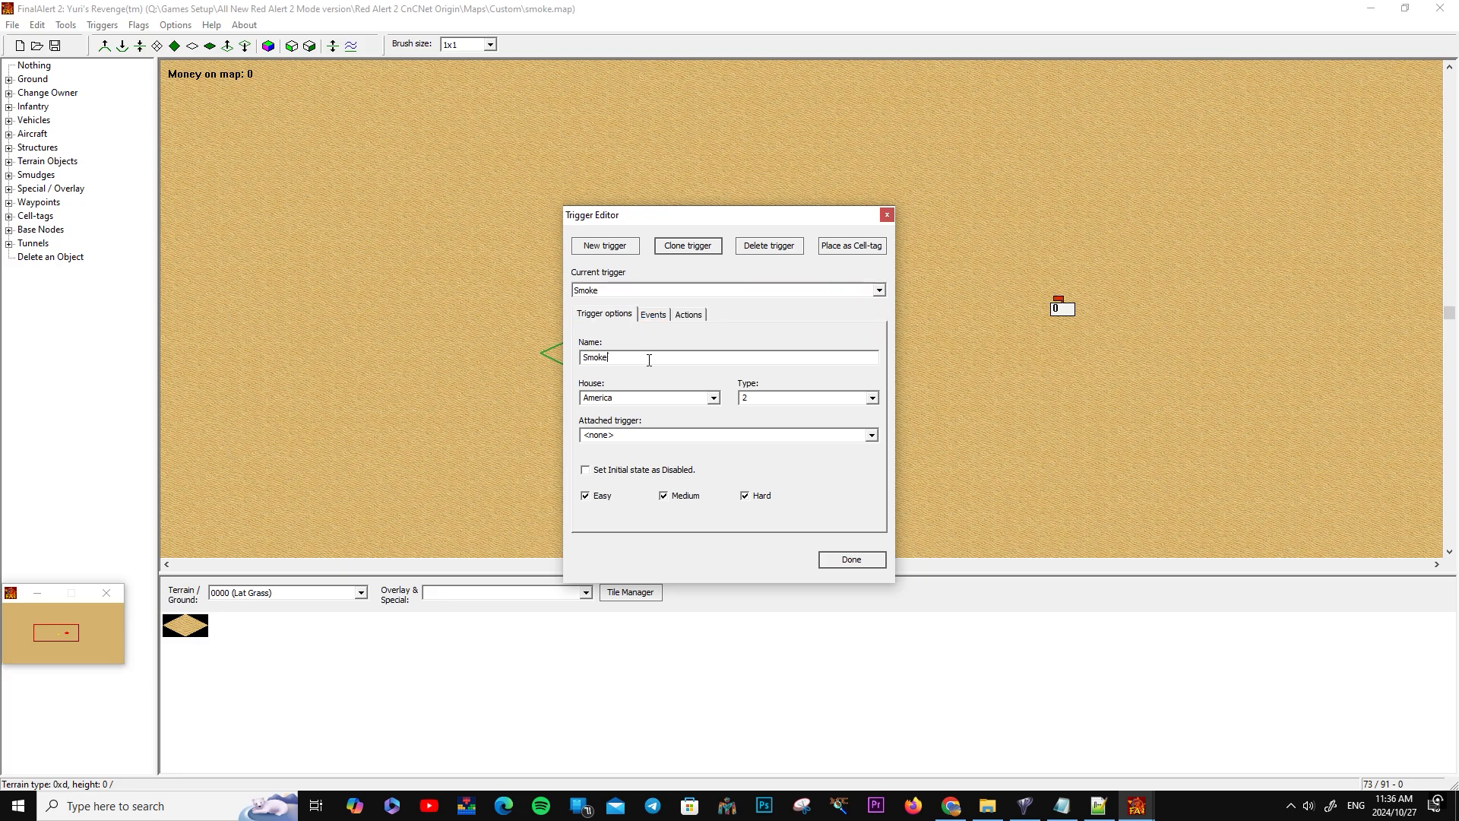
type("- Loop")
left_click(653, 314)
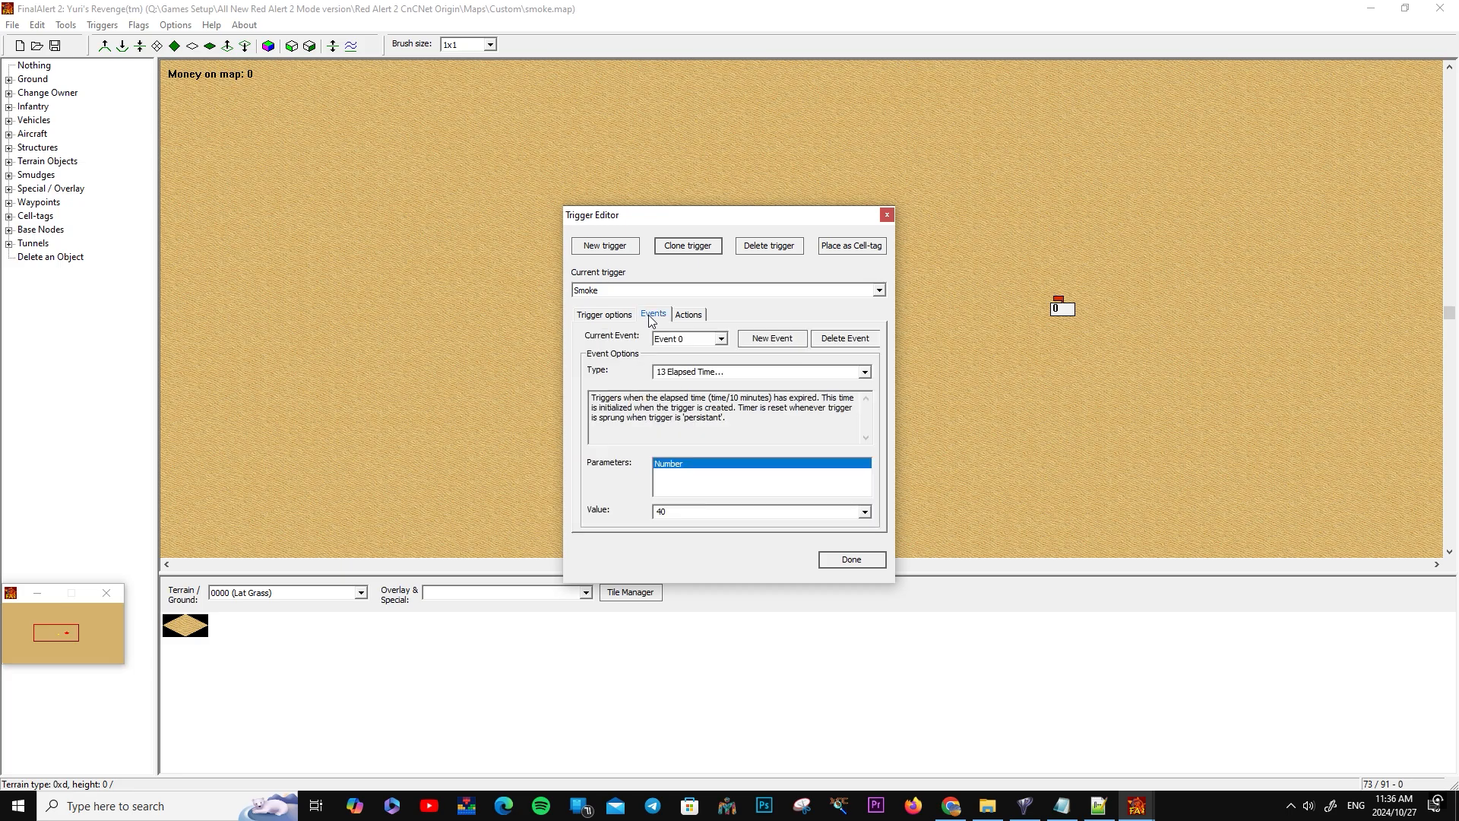
left_click(704, 513)
type("50")
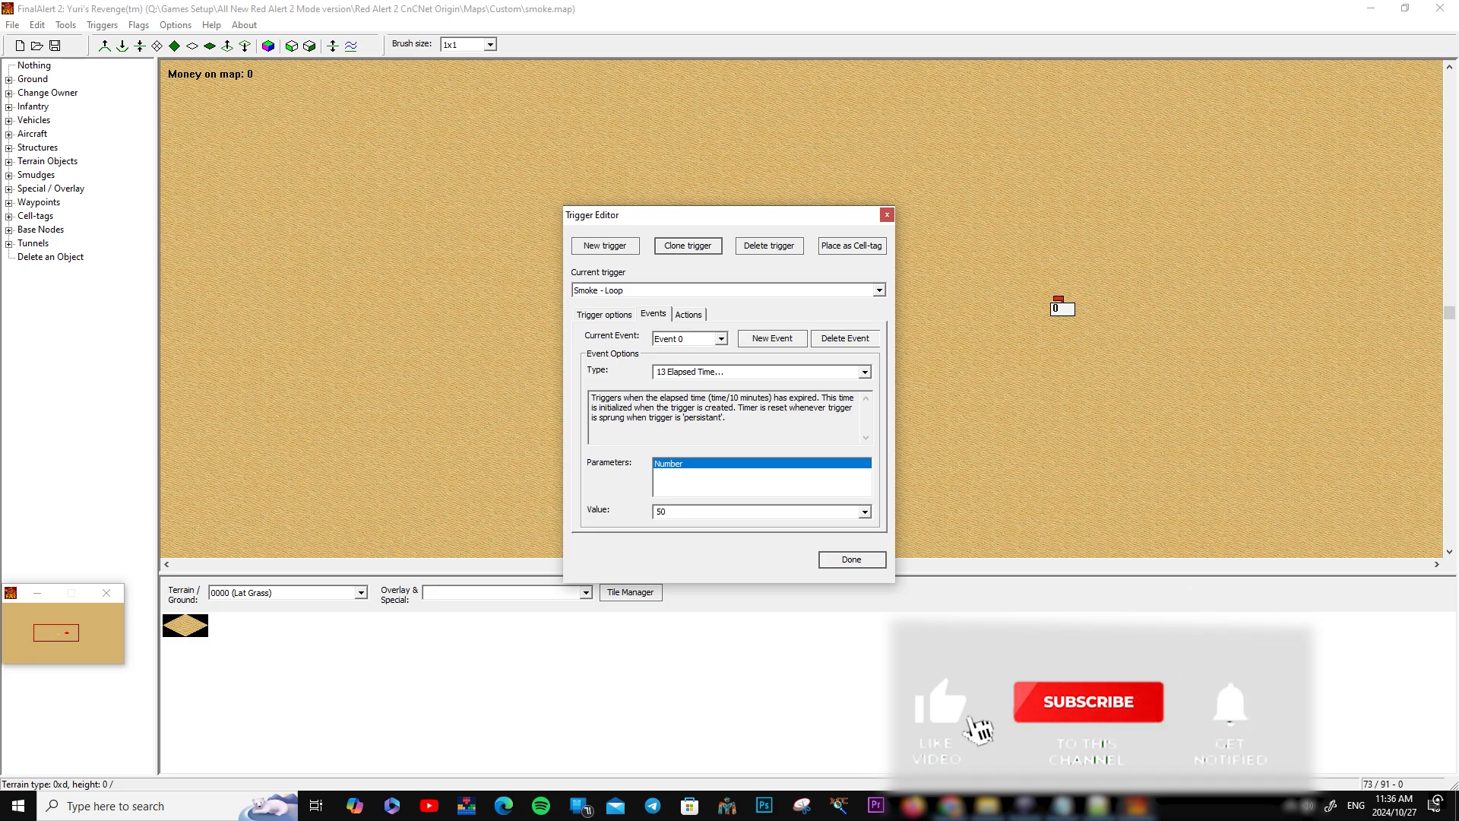
Add a 12 Destroy Trigger action targeting Smoke in Start to the camp fire destruction trigger and save the map
left_click(619, 298)
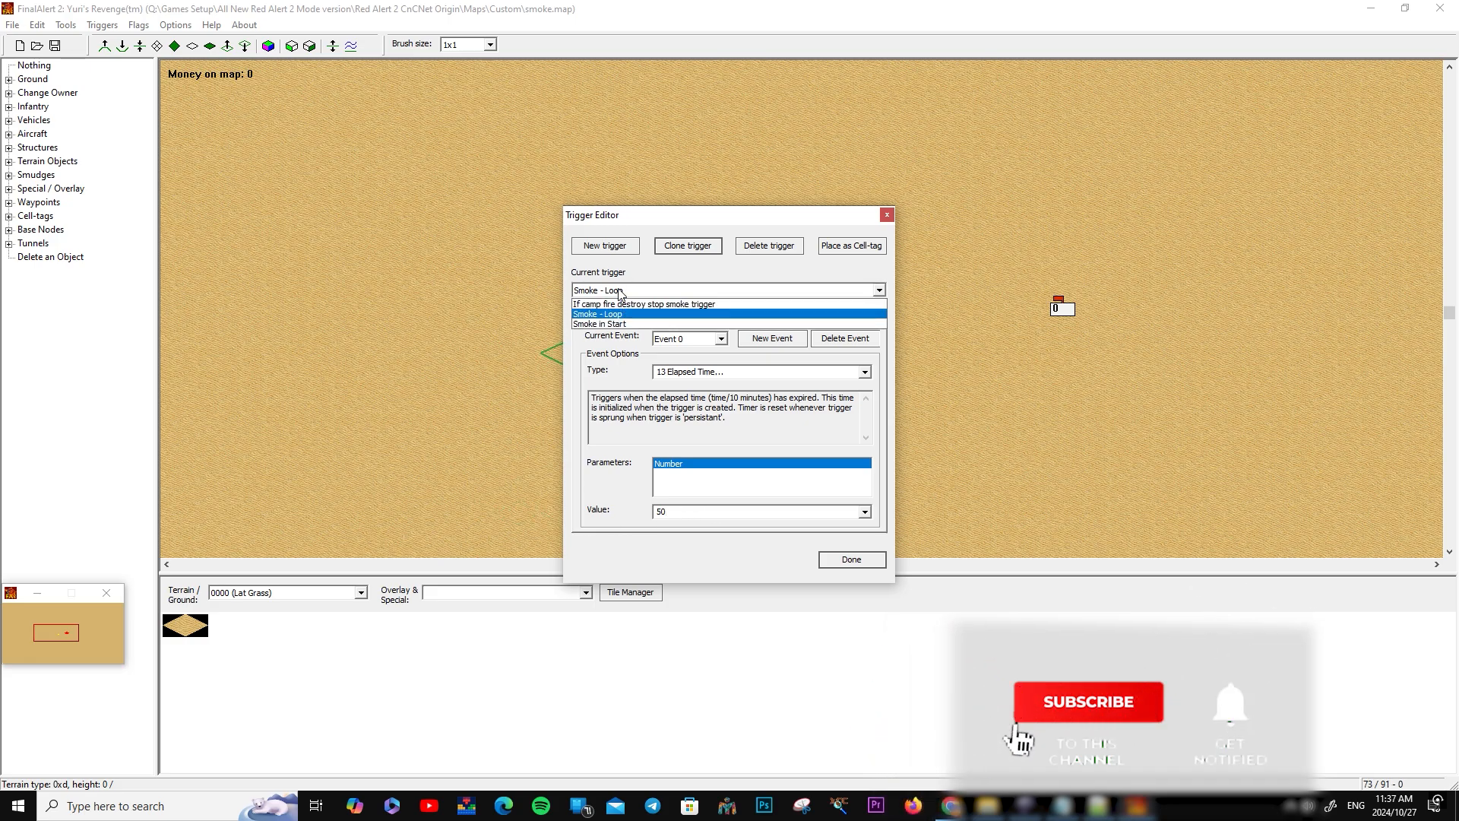
left_click(623, 306)
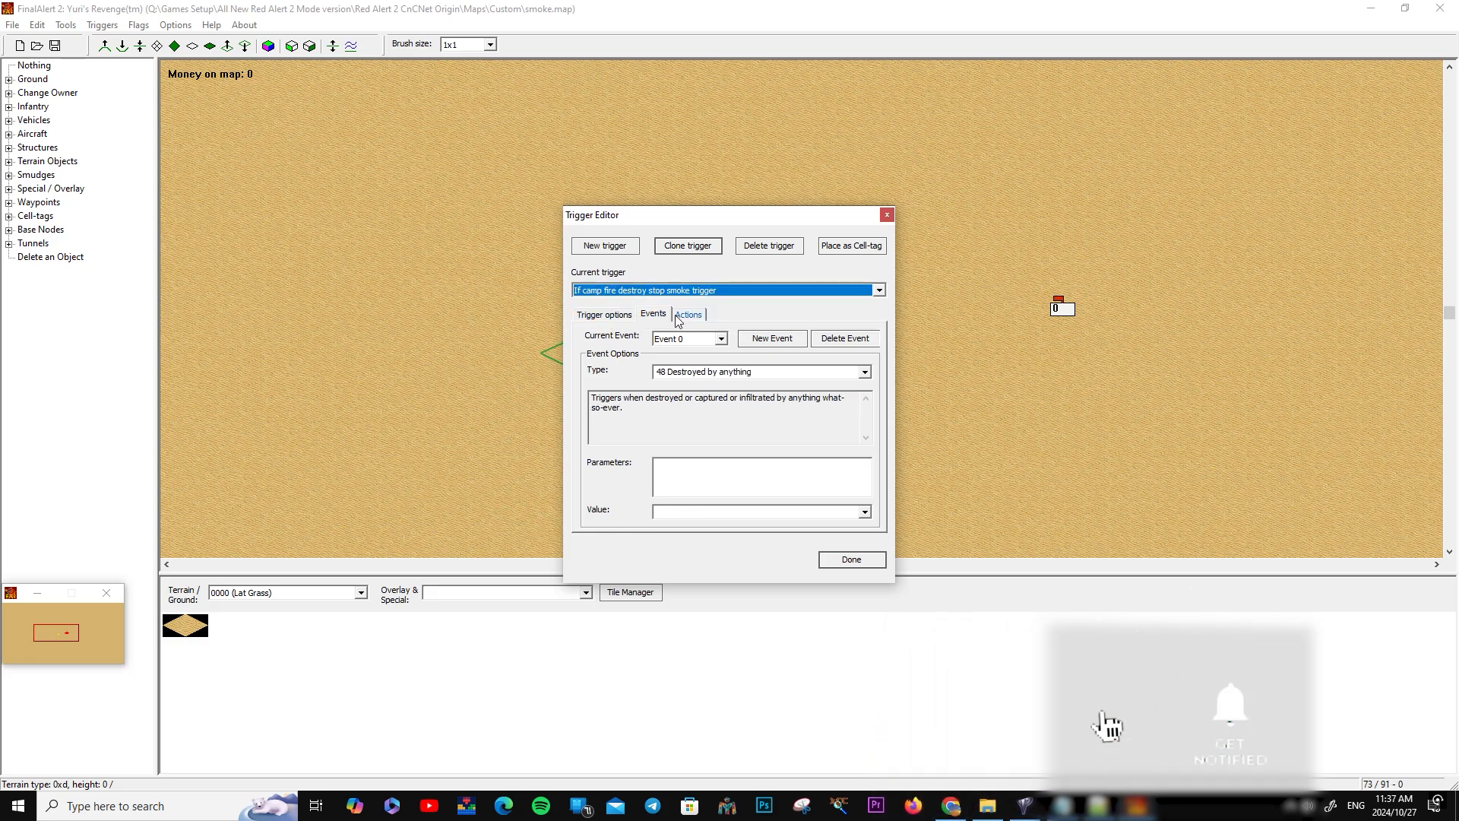
left_click(608, 314)
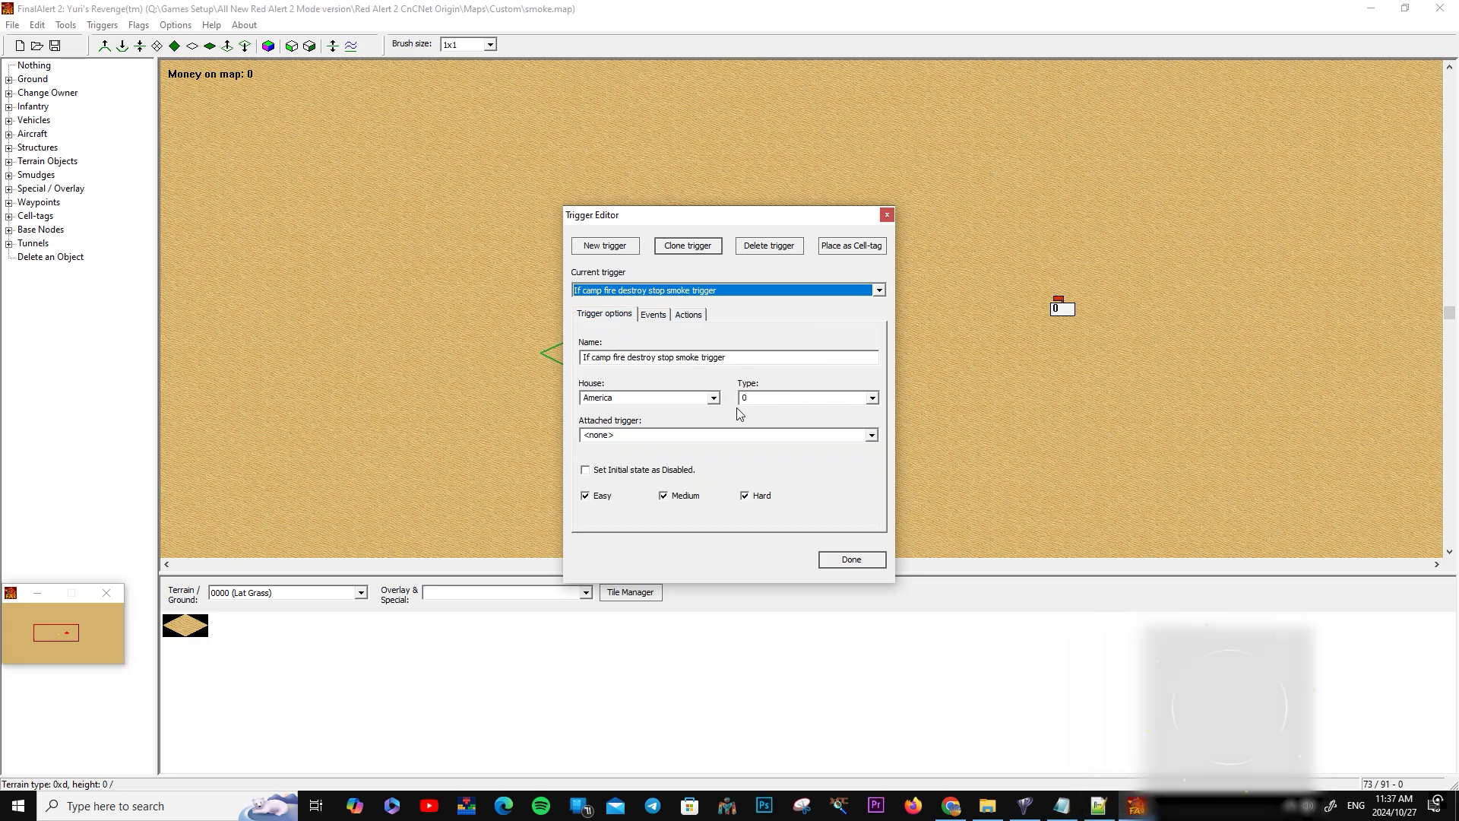
left_click(687, 315)
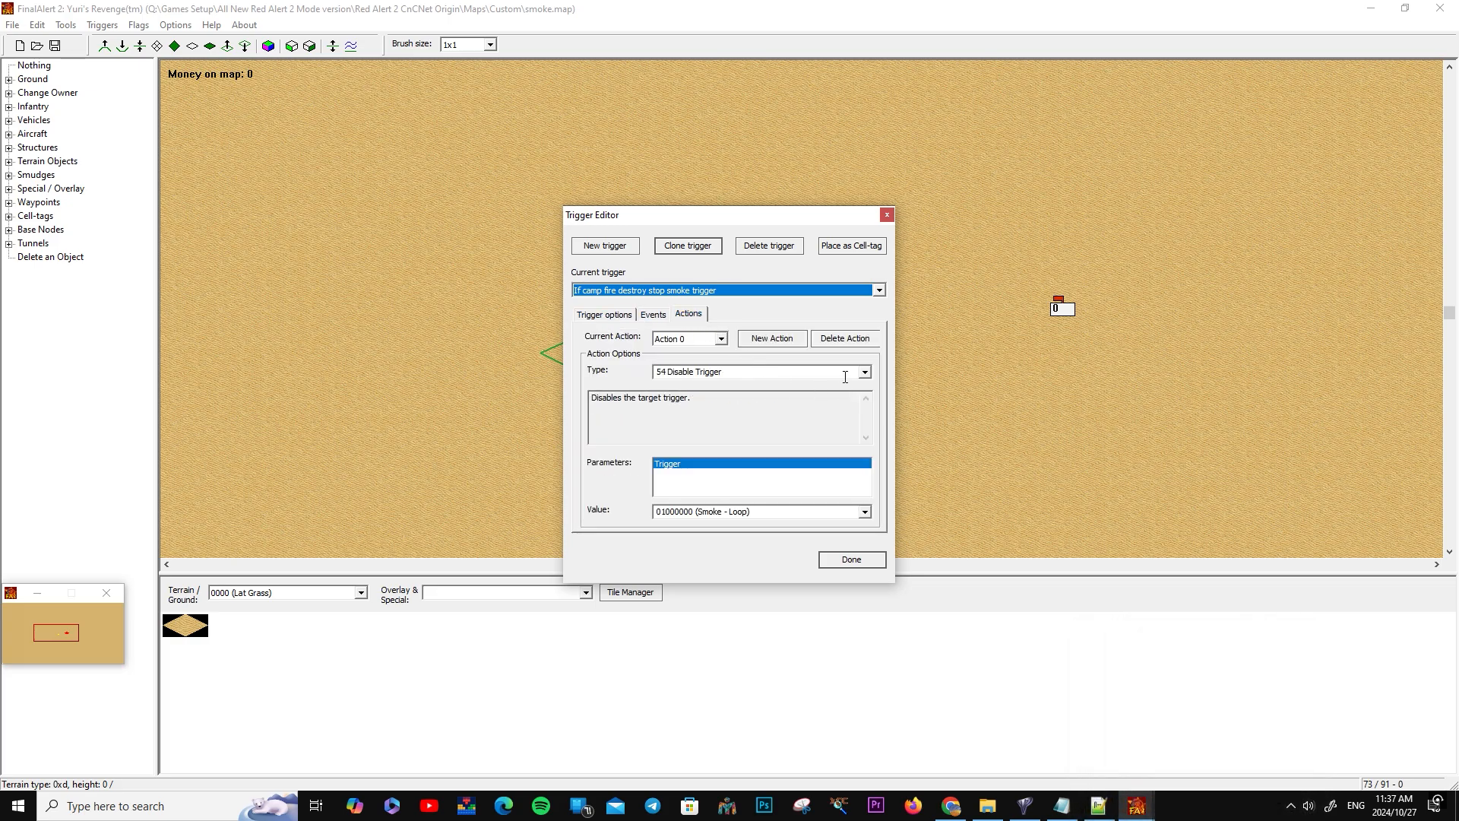
left_click(770, 338)
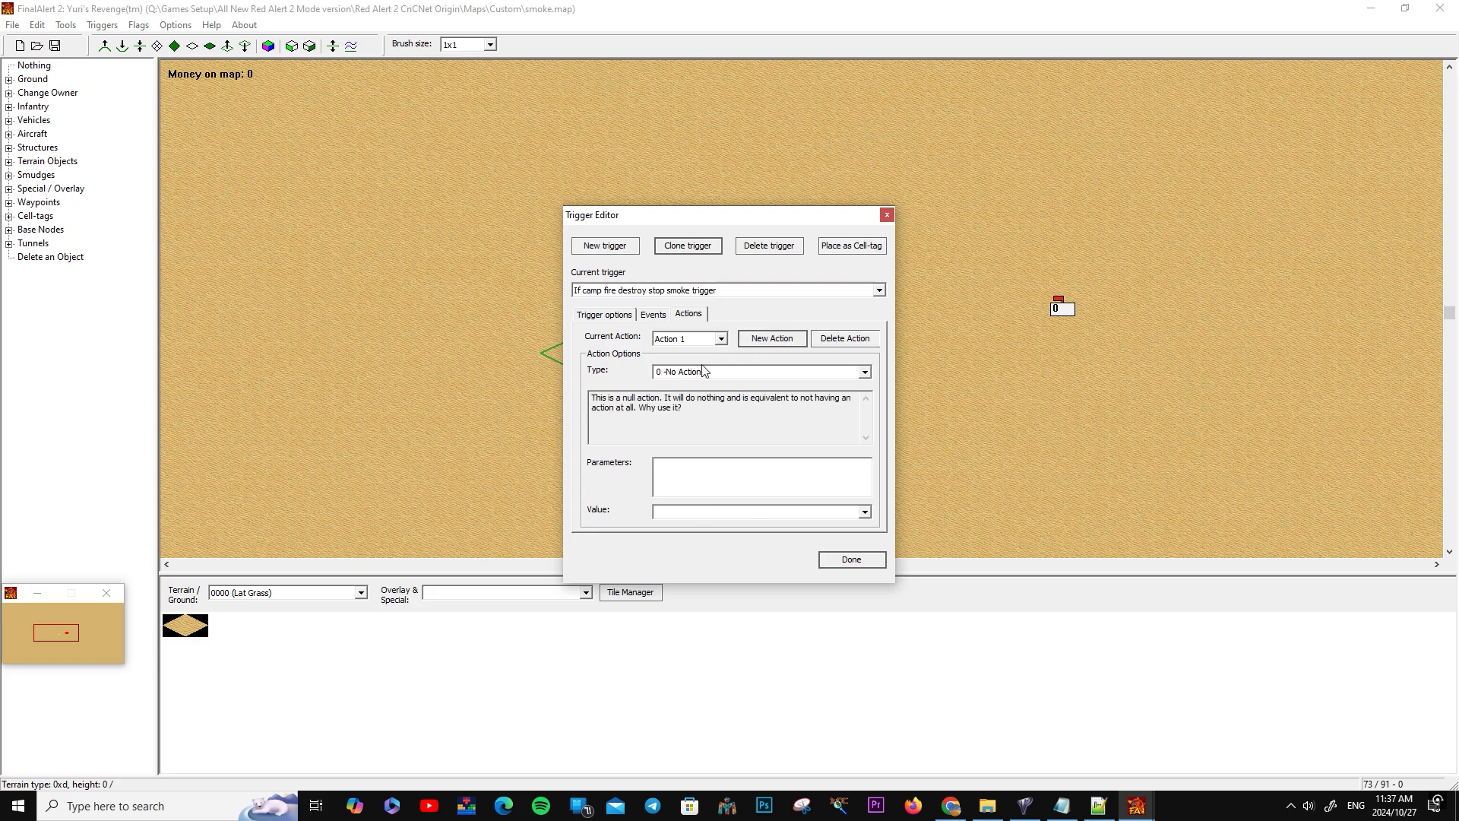
left_click(866, 372)
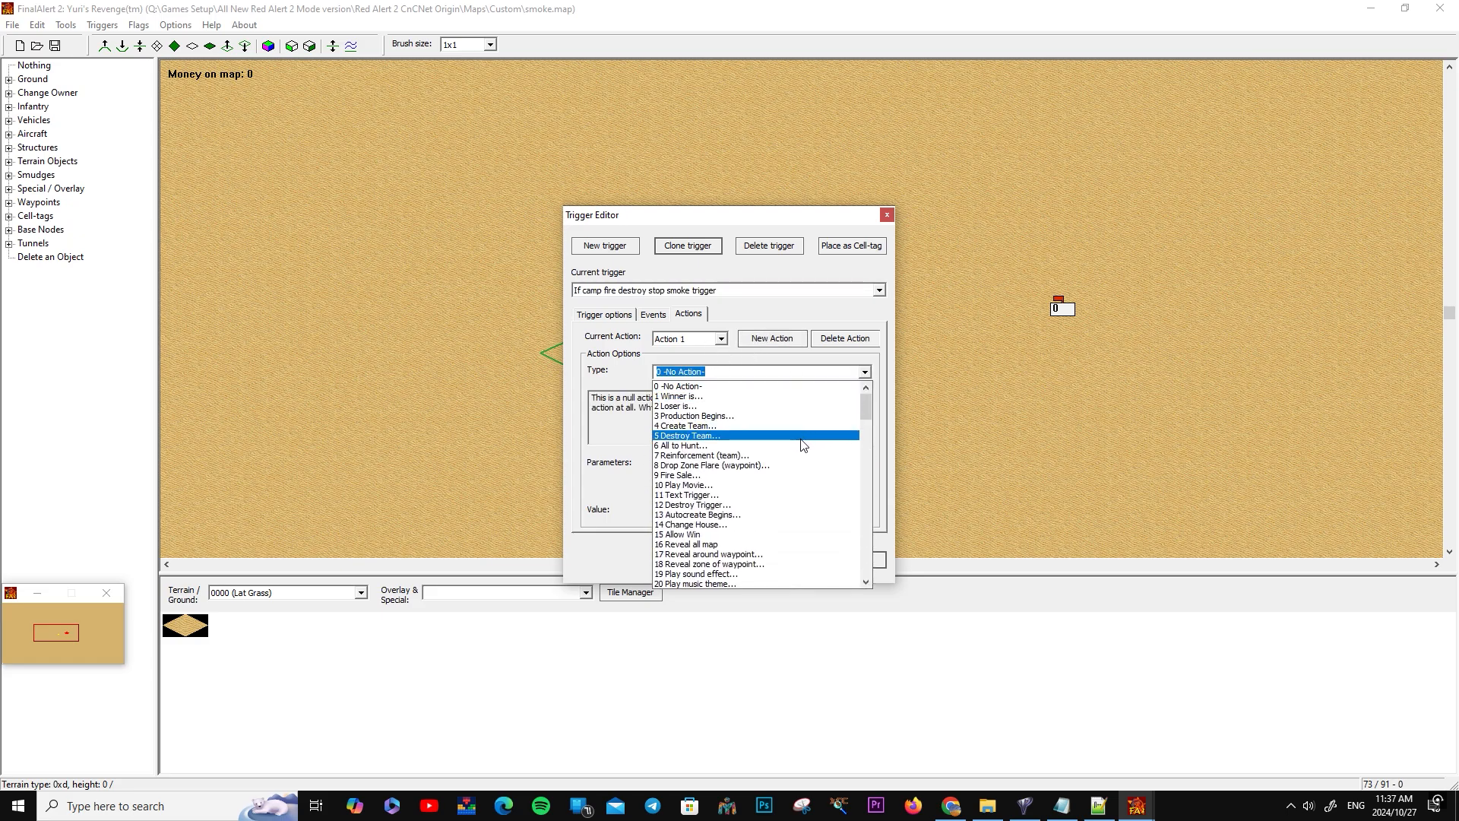
left_click(786, 504)
left_click(818, 511)
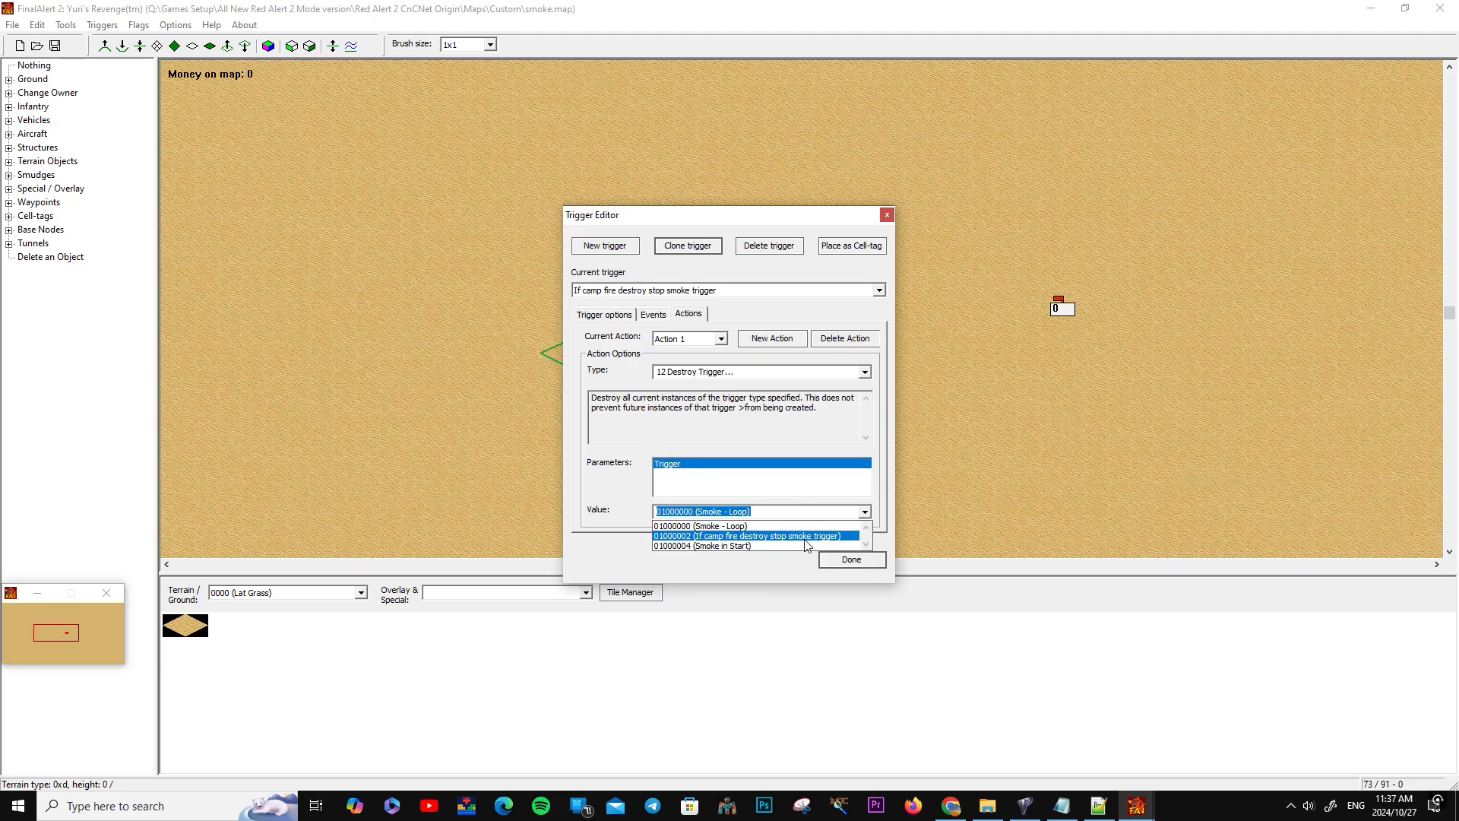
left_click(798, 545)
left_click(848, 561)
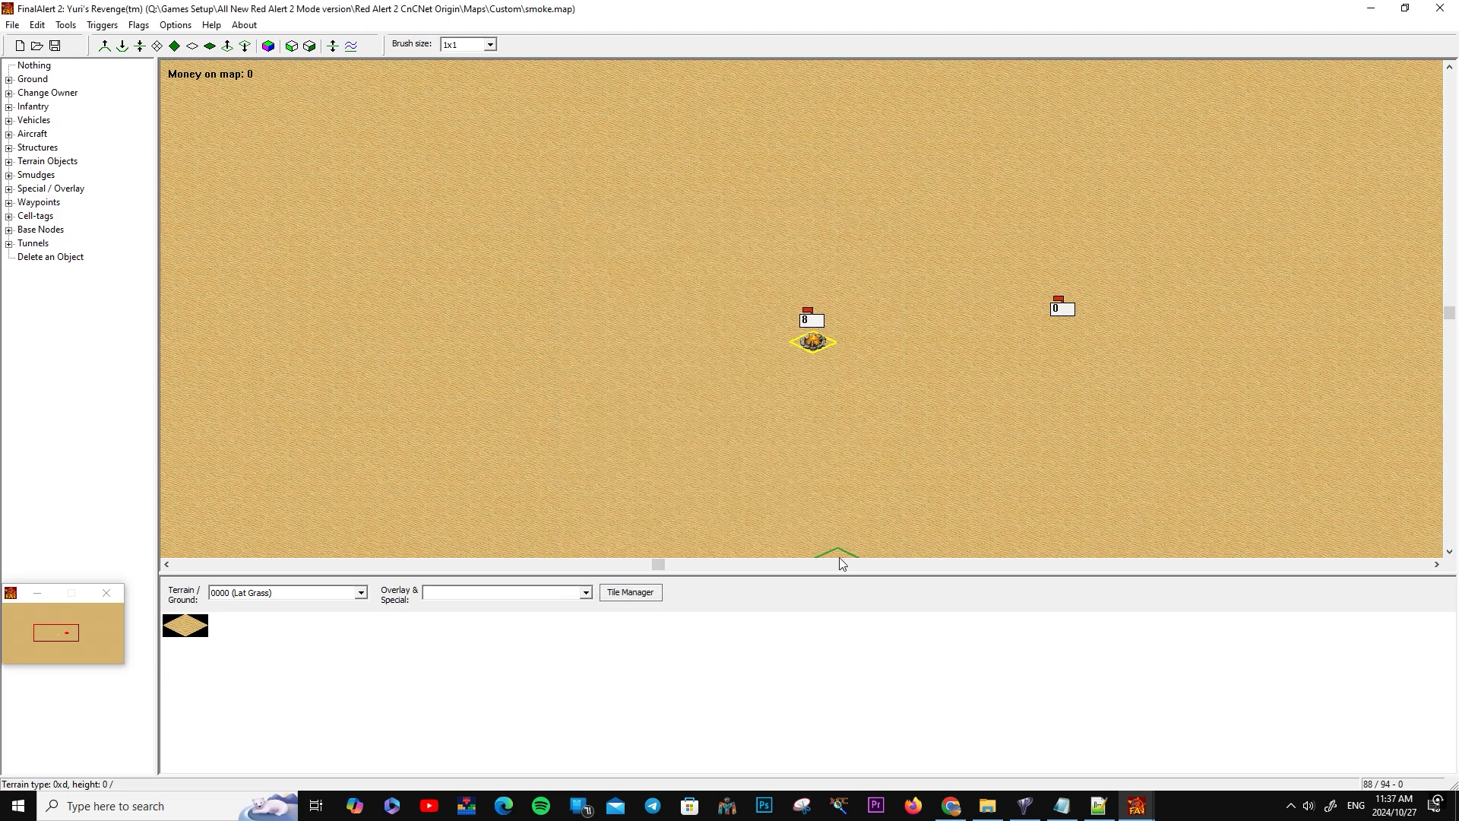
left_click(55, 46)
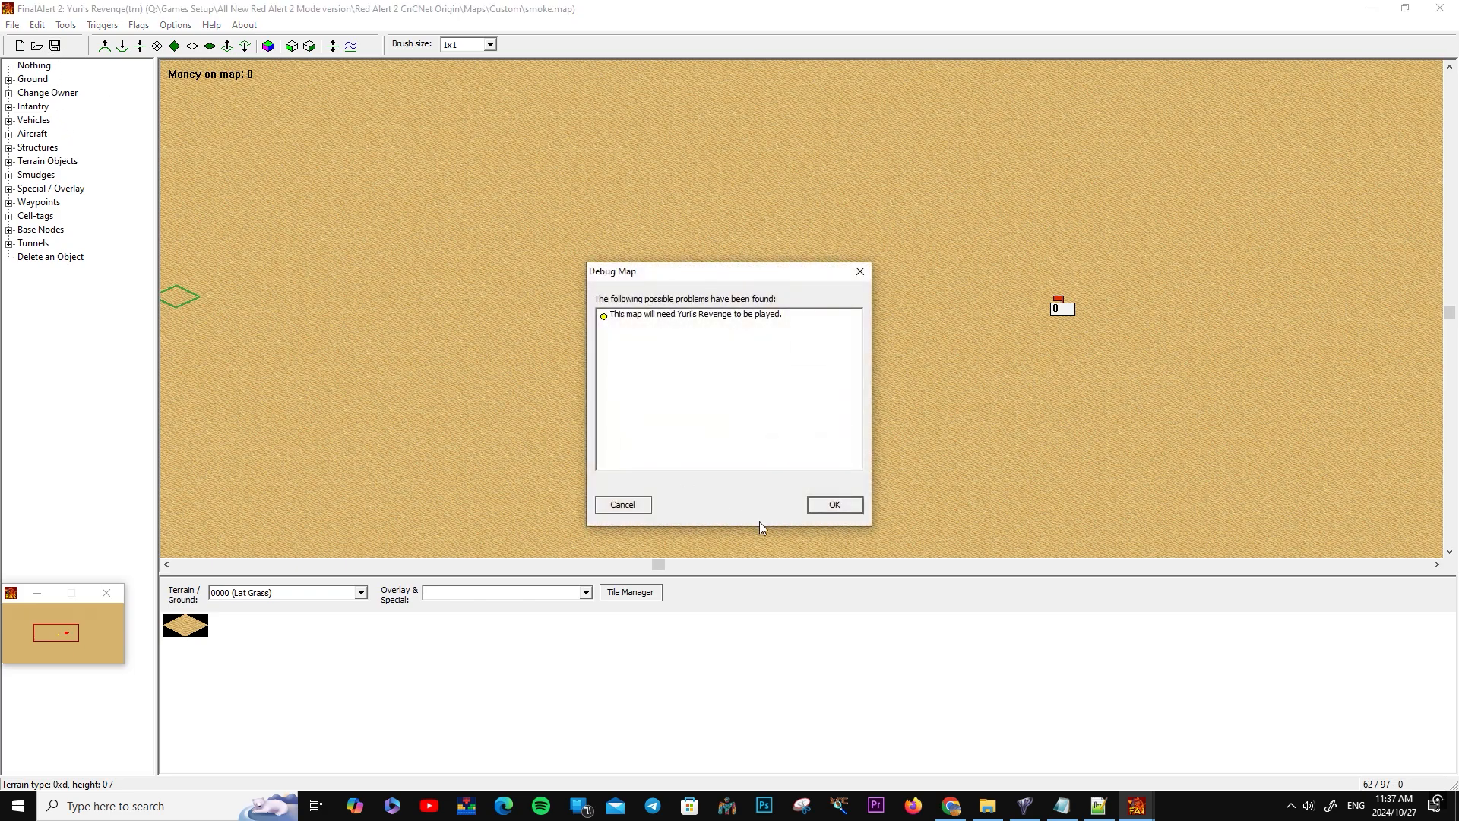
left_click(815, 504)
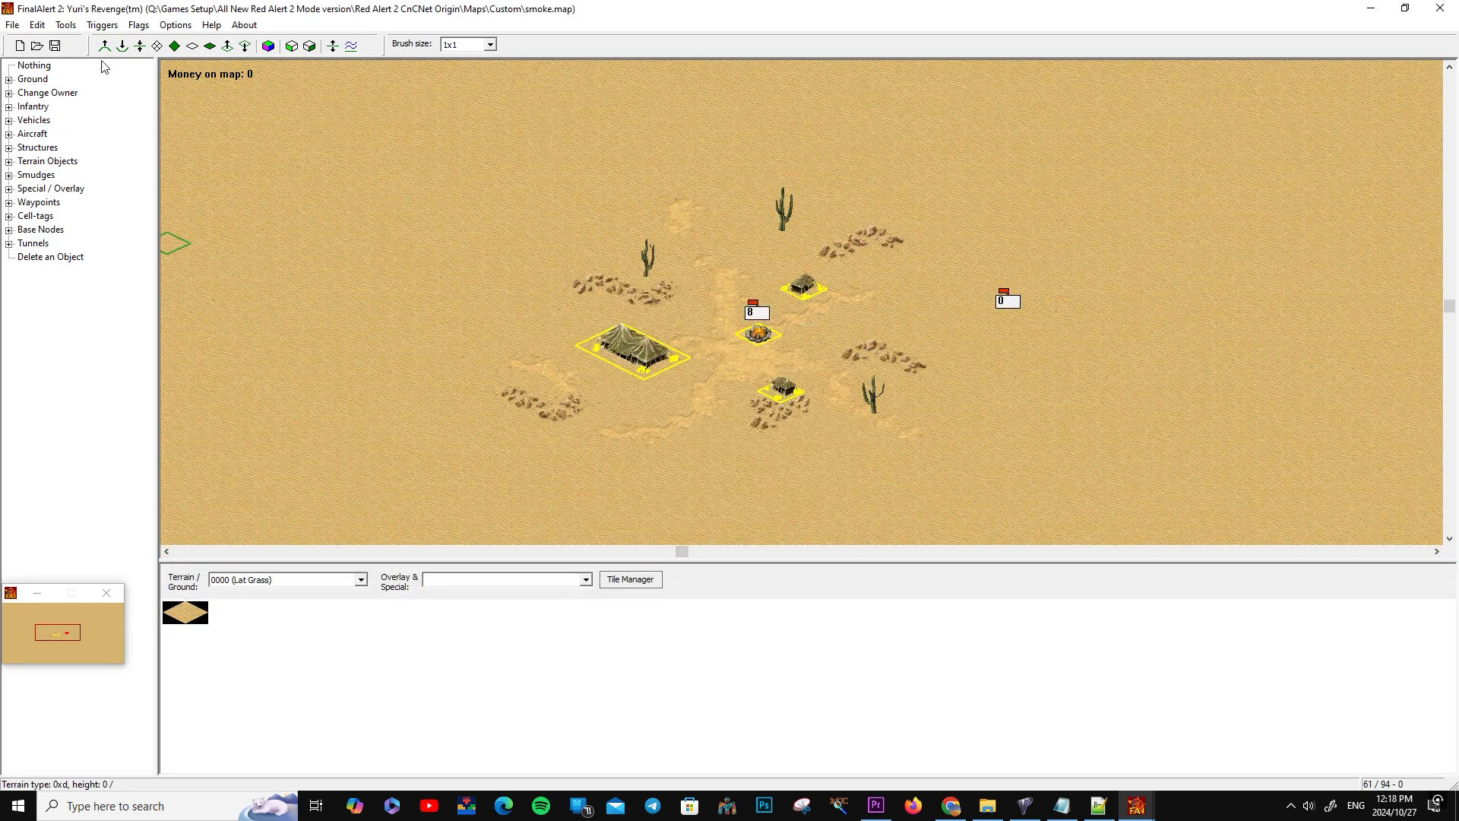
Set the Smoke - Loop trigger's type to 0 and its elapsed time to 0
left_click(100, 27)
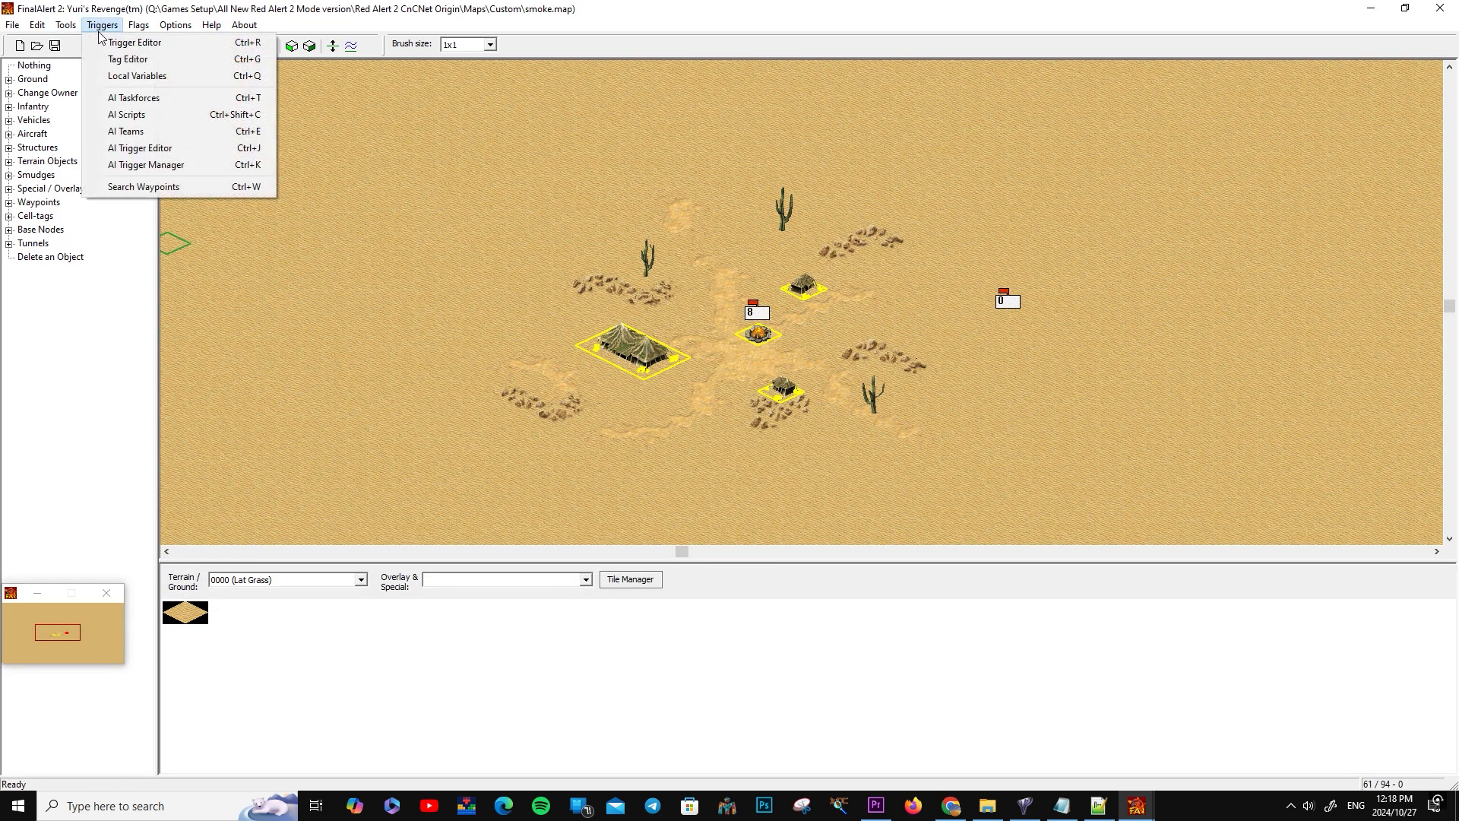
left_click(102, 43)
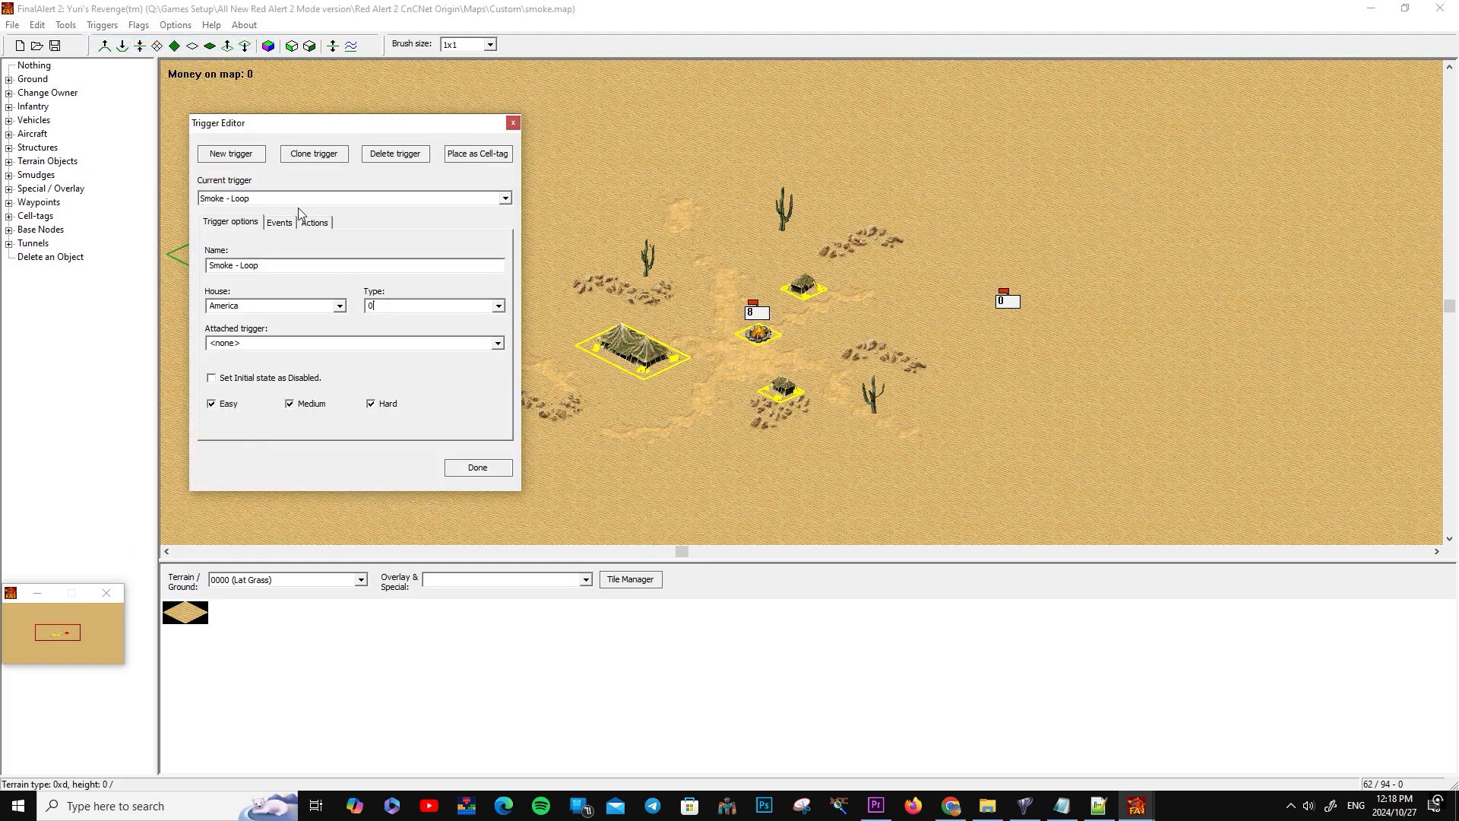
left_click(281, 222)
left_click(313, 222)
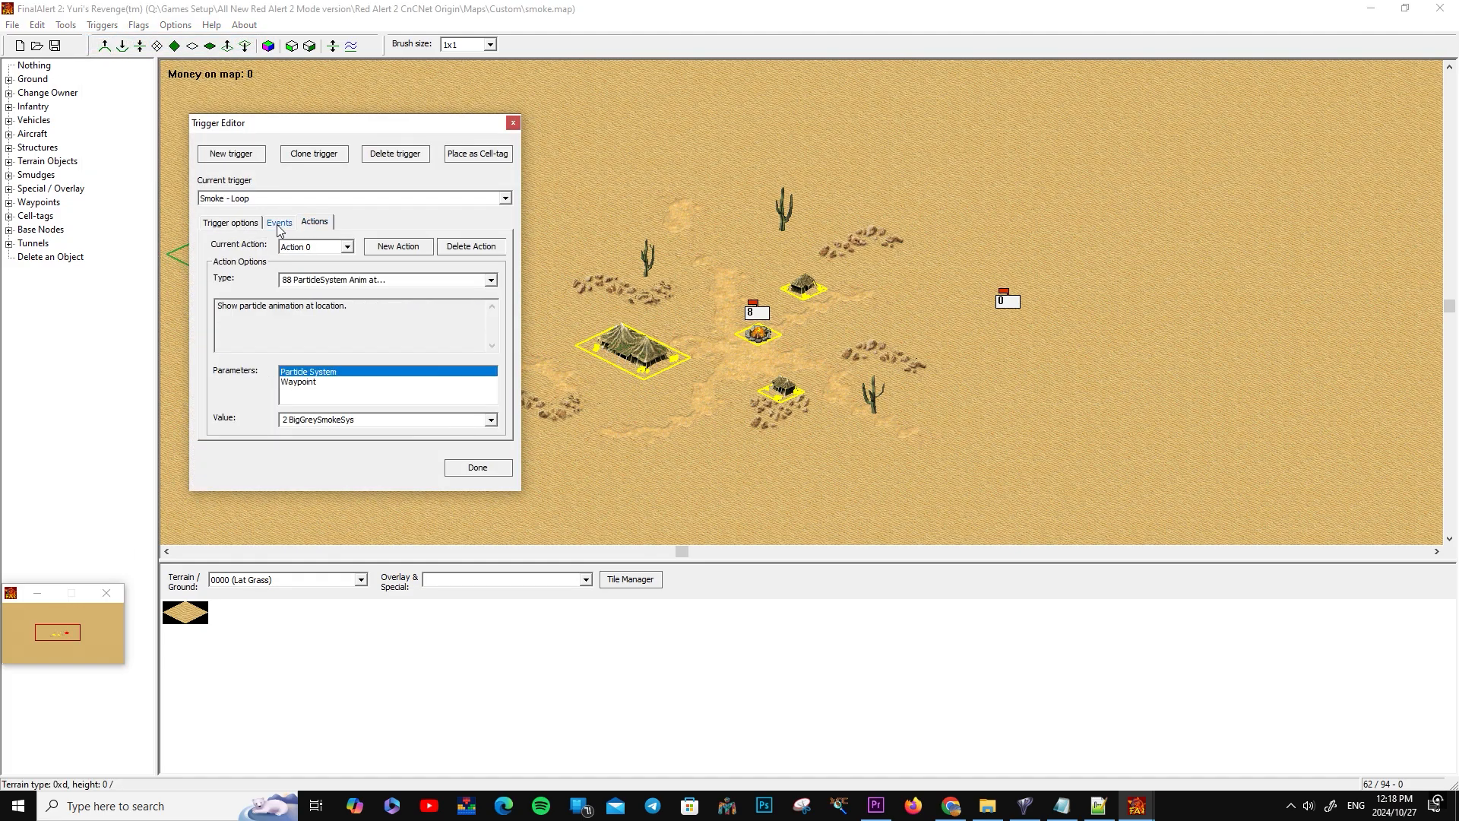
left_click(279, 224)
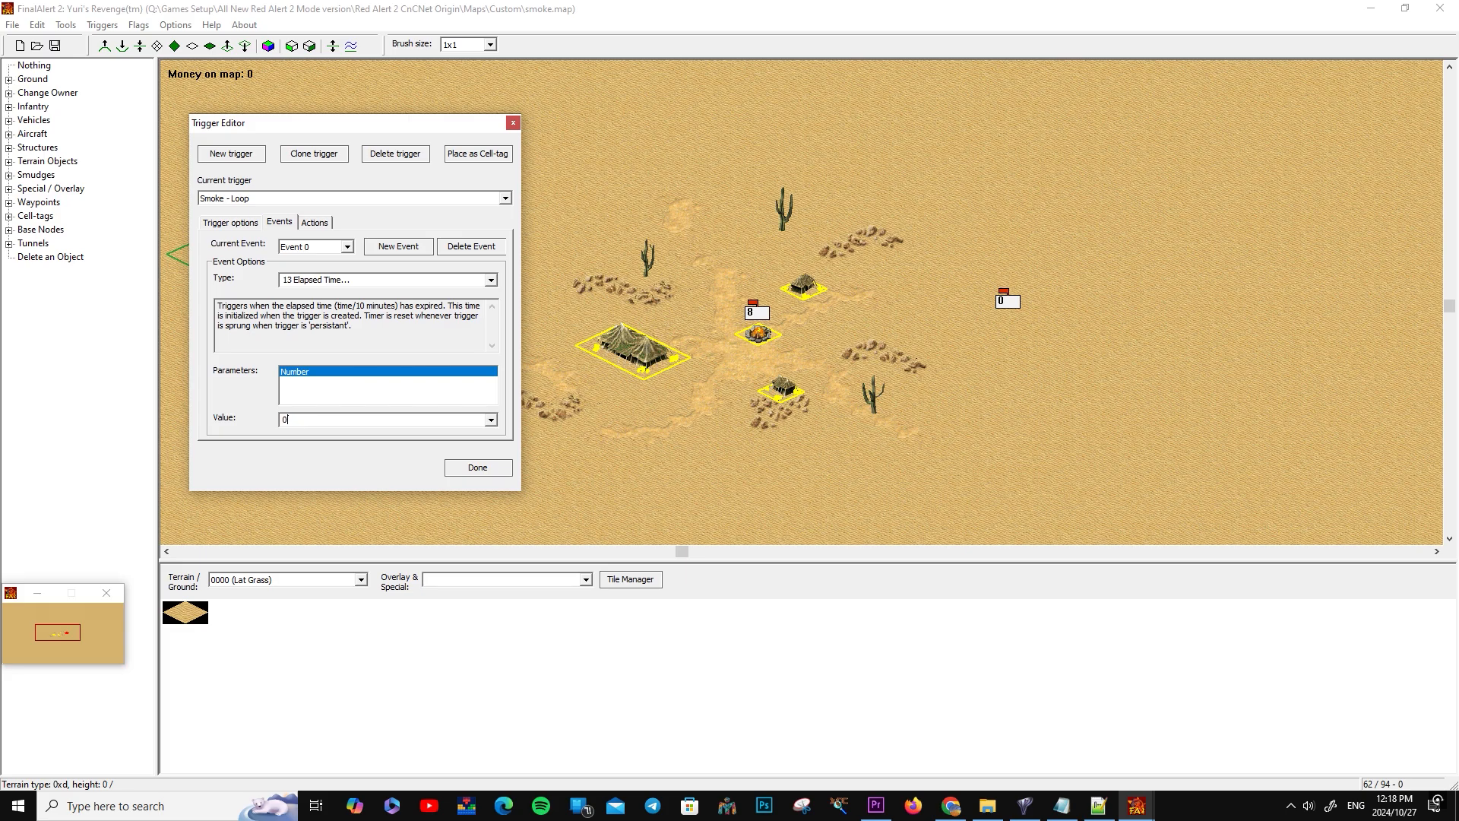
left_click(217, 227)
Set the Smoke in Start trigger's initial state as disabled and save the map
left_click(227, 200)
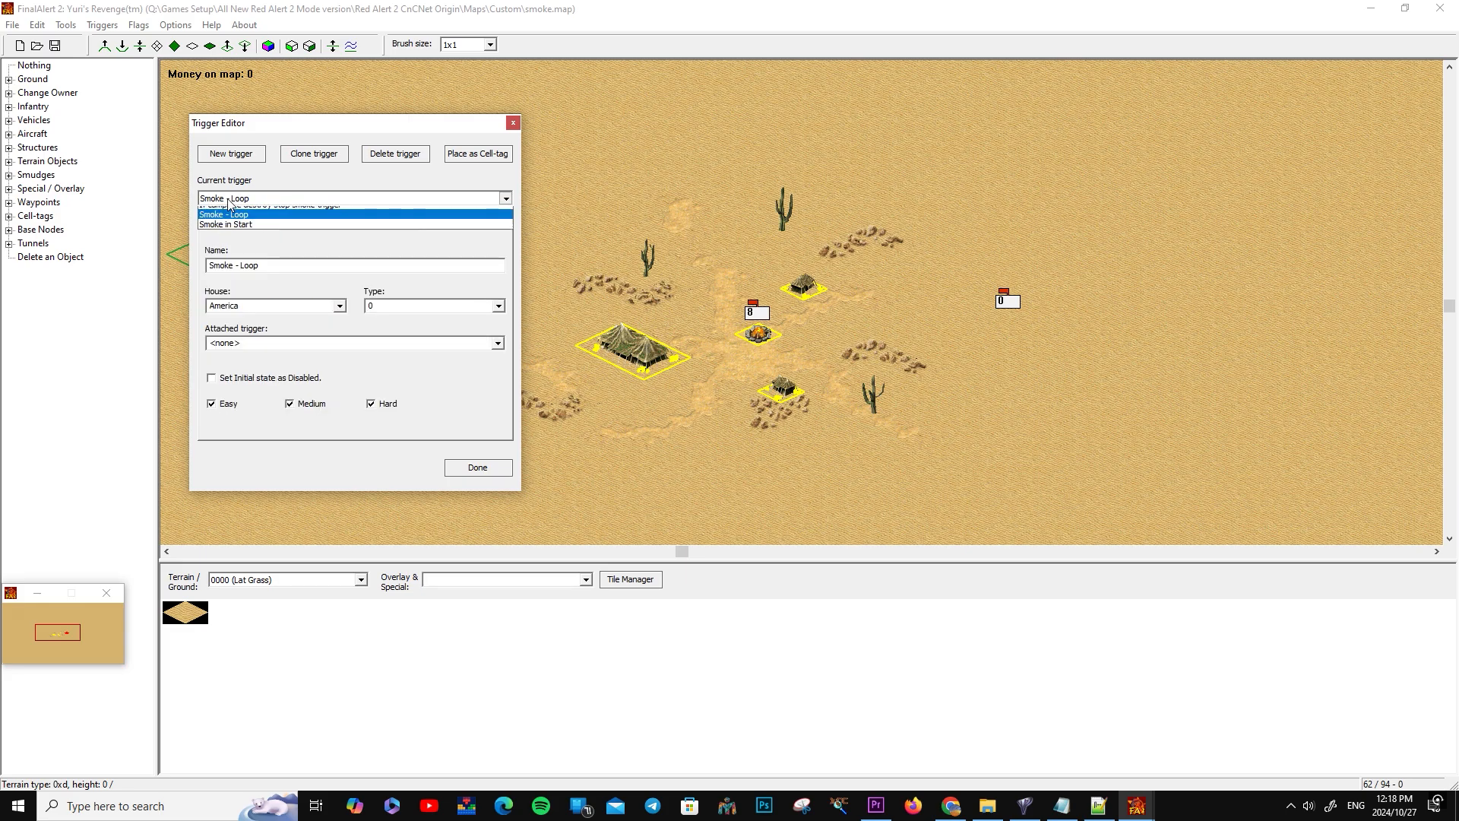
left_click(225, 234)
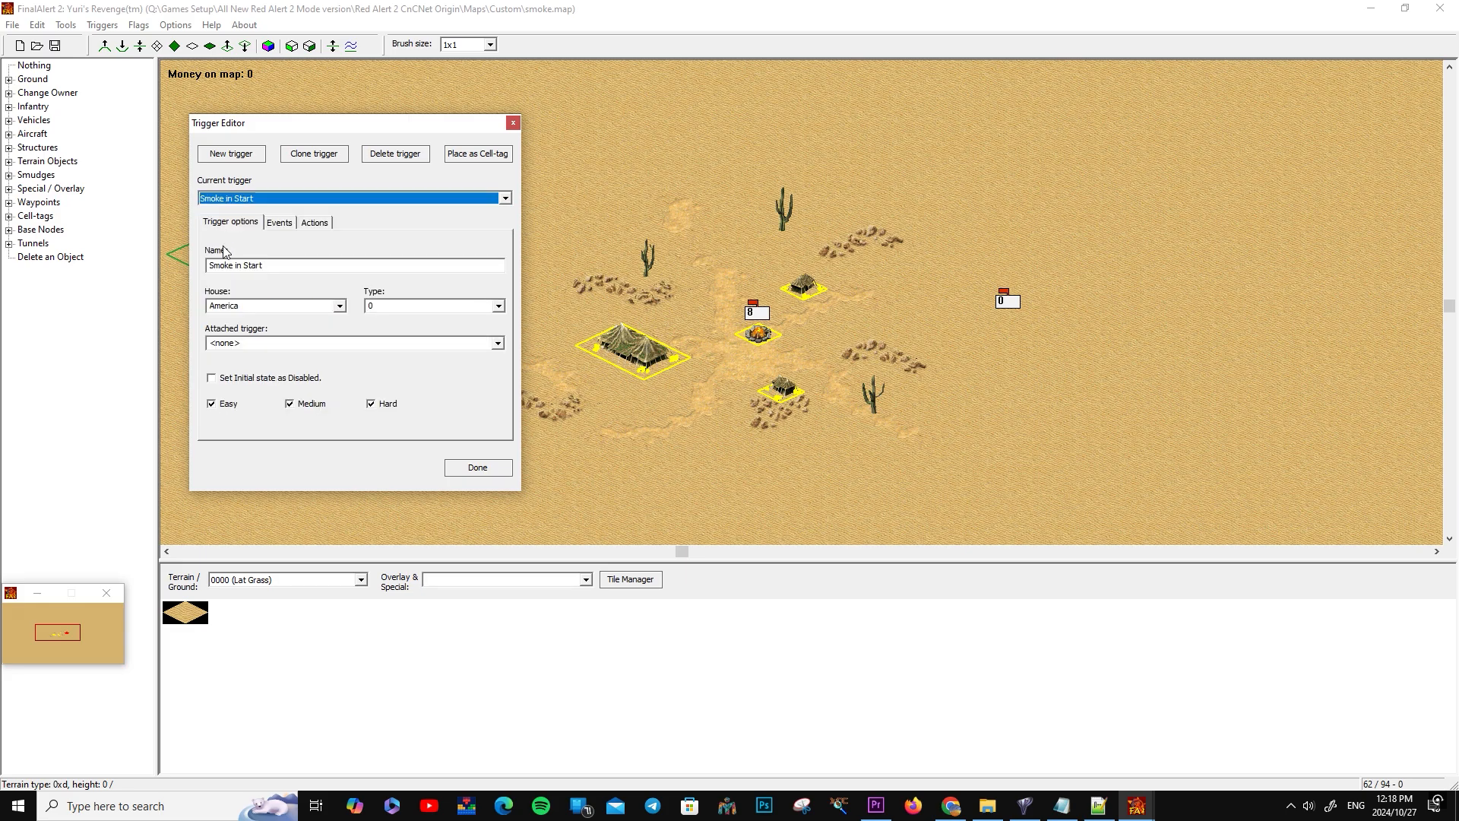
left_click(212, 380)
left_click(477, 468)
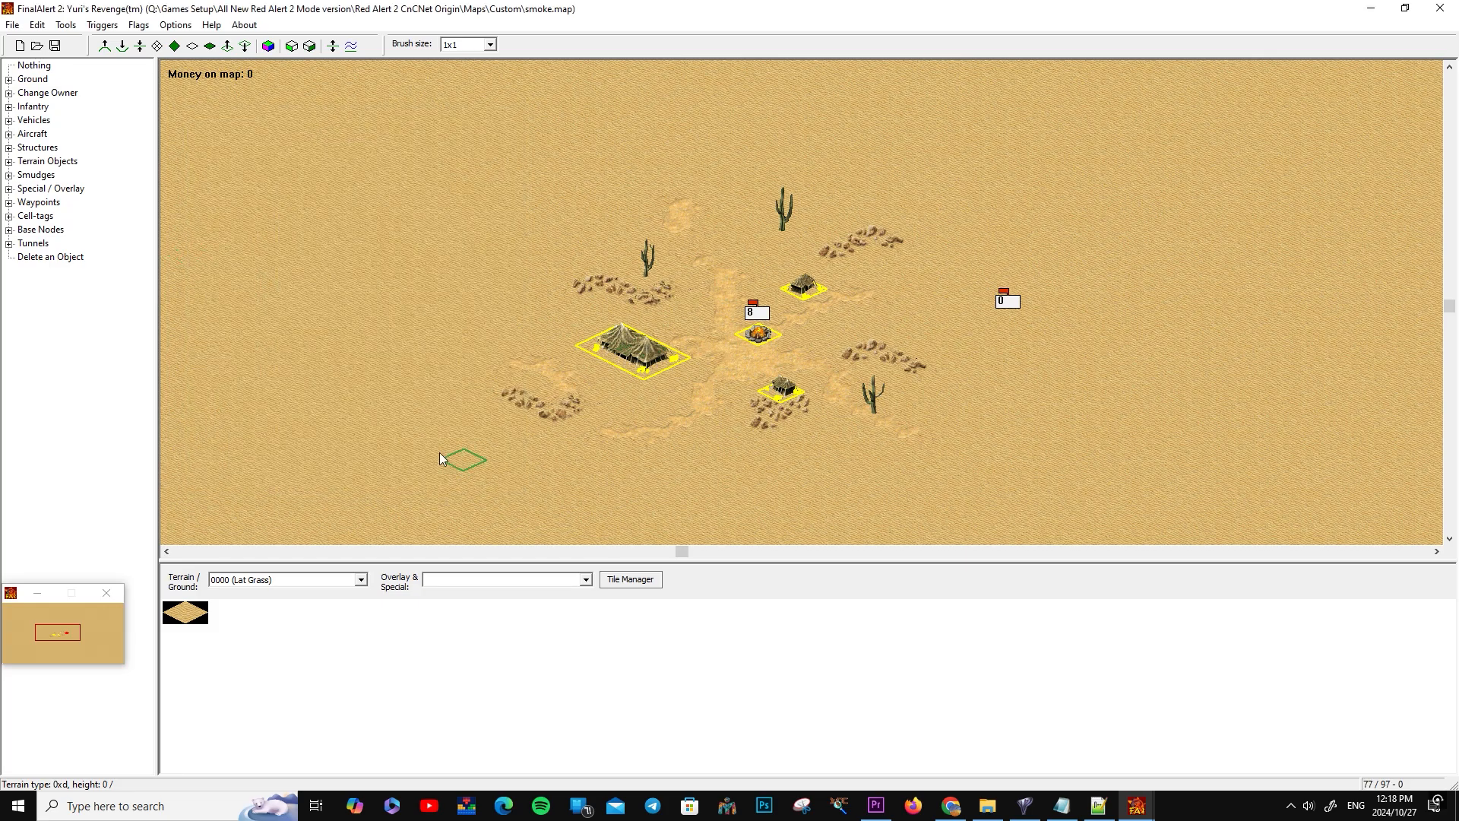
left_click(56, 46)
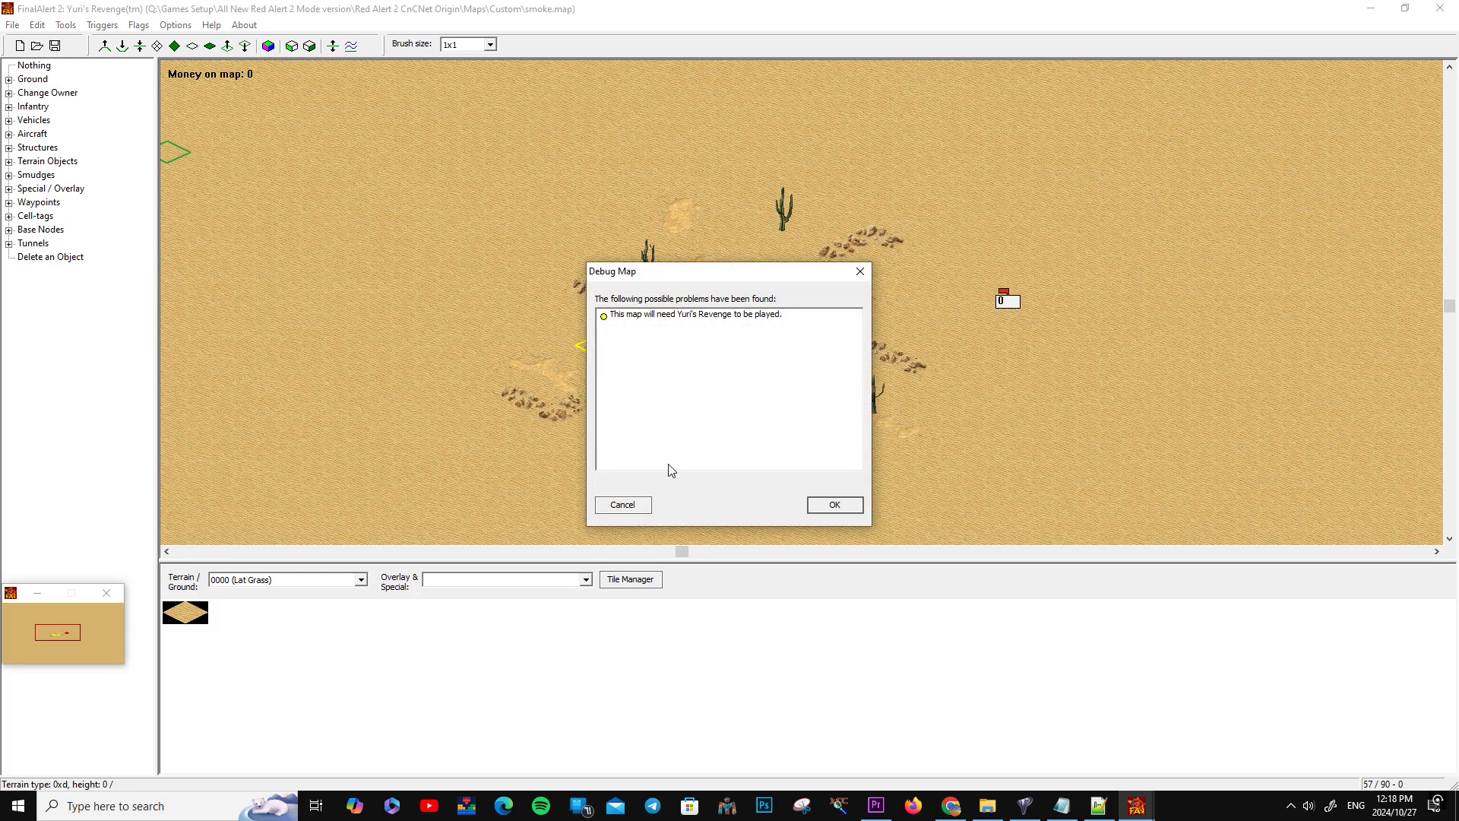
left_click(835, 505)
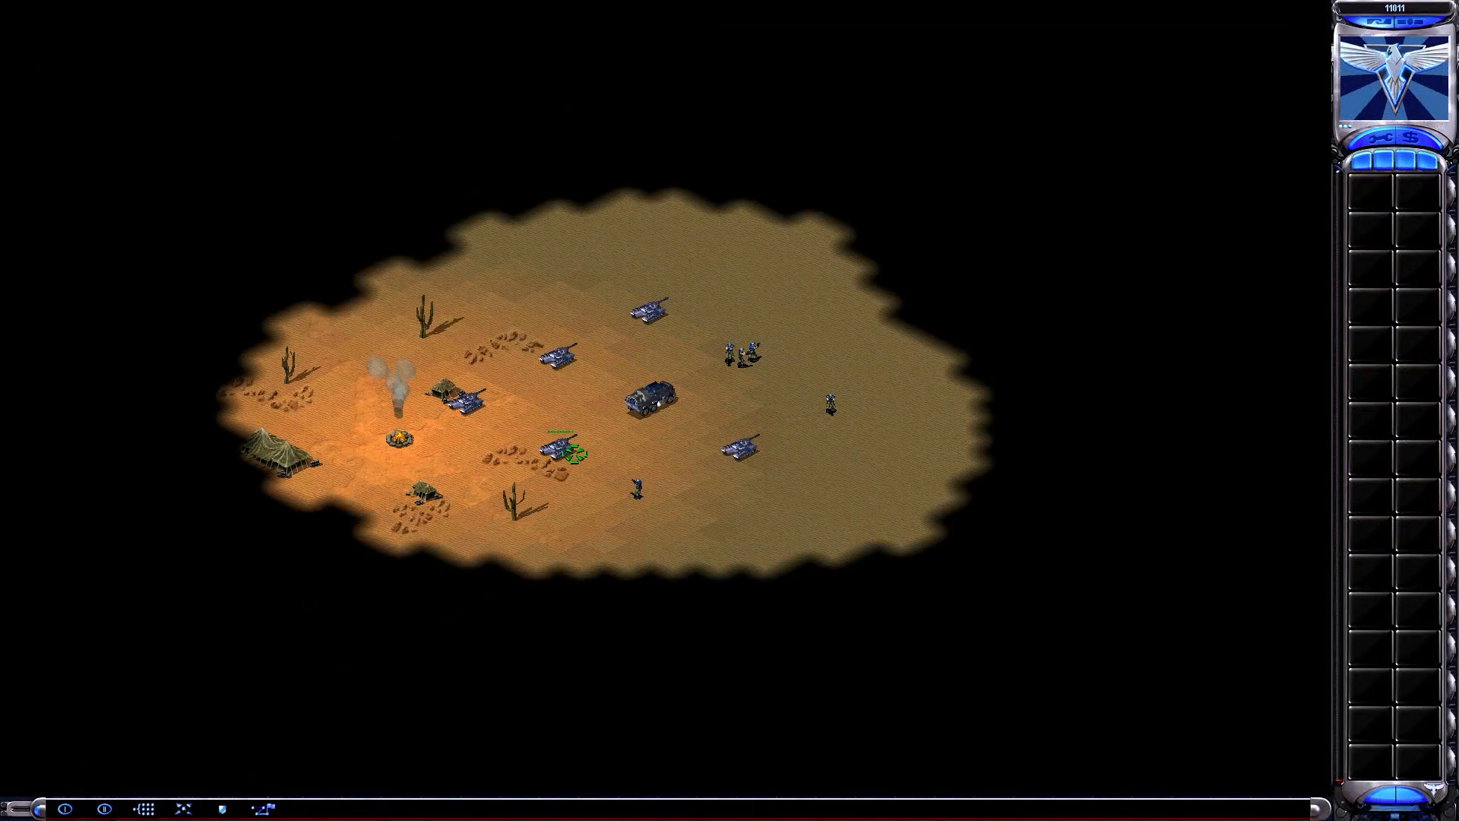
Switch to the map running in Yuri's Revenge and drive all the tanks around the camp fire to check its smoke and light
left_click(469, 401)
key("t")
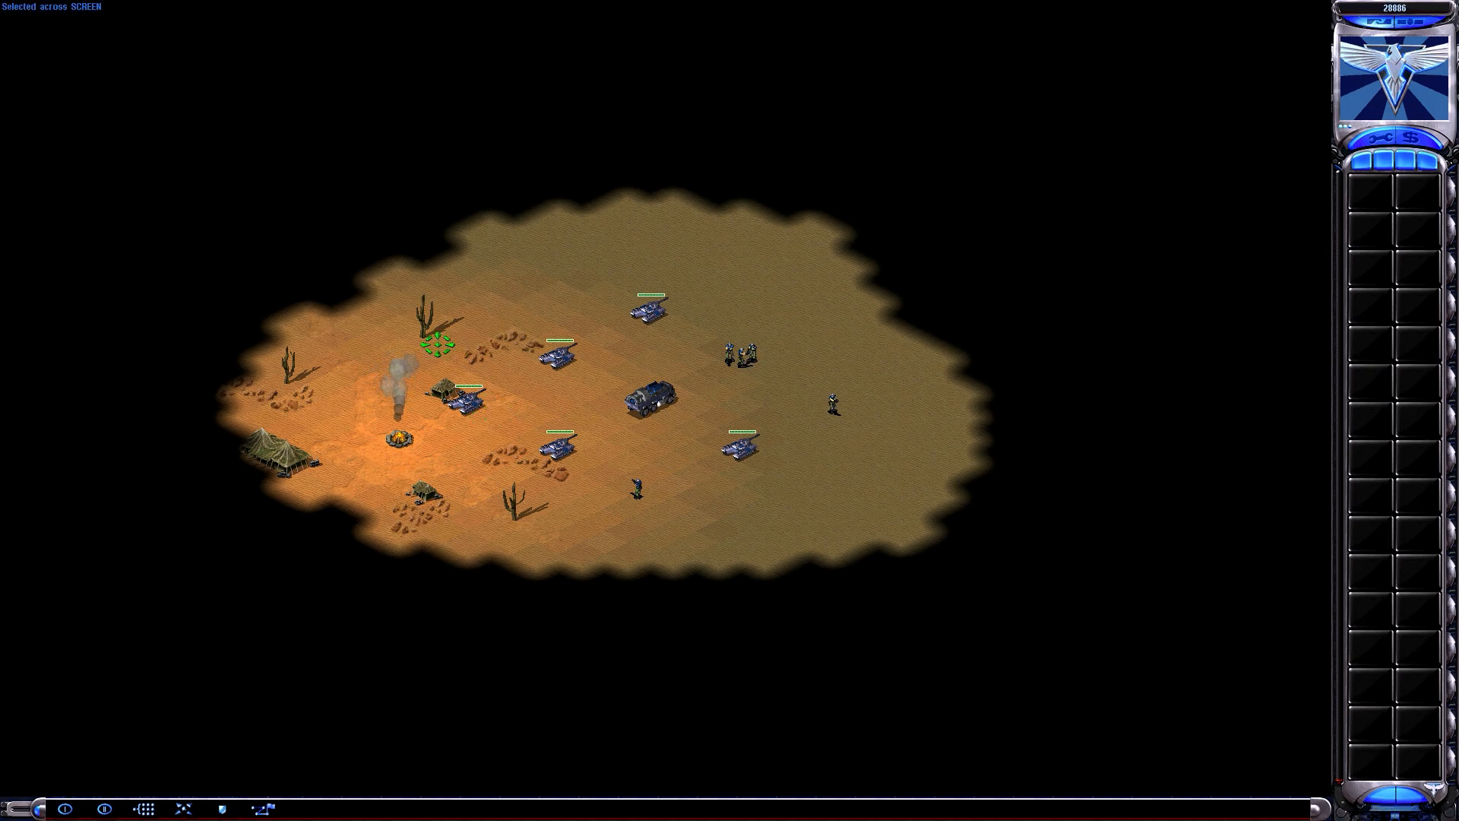
left_click(432, 338)
left_click(174, 385)
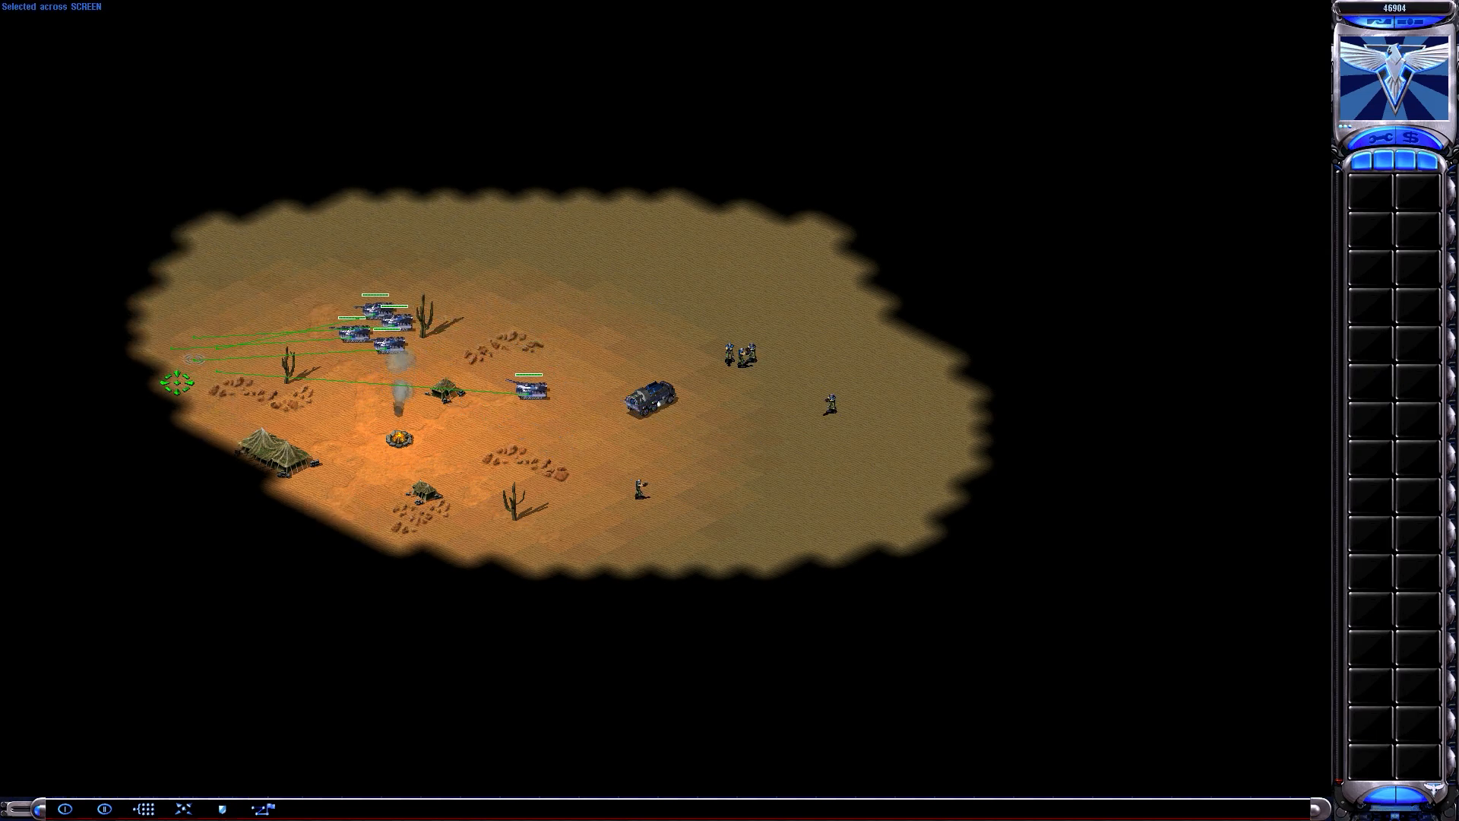
left_click(144, 441)
left_click(177, 528)
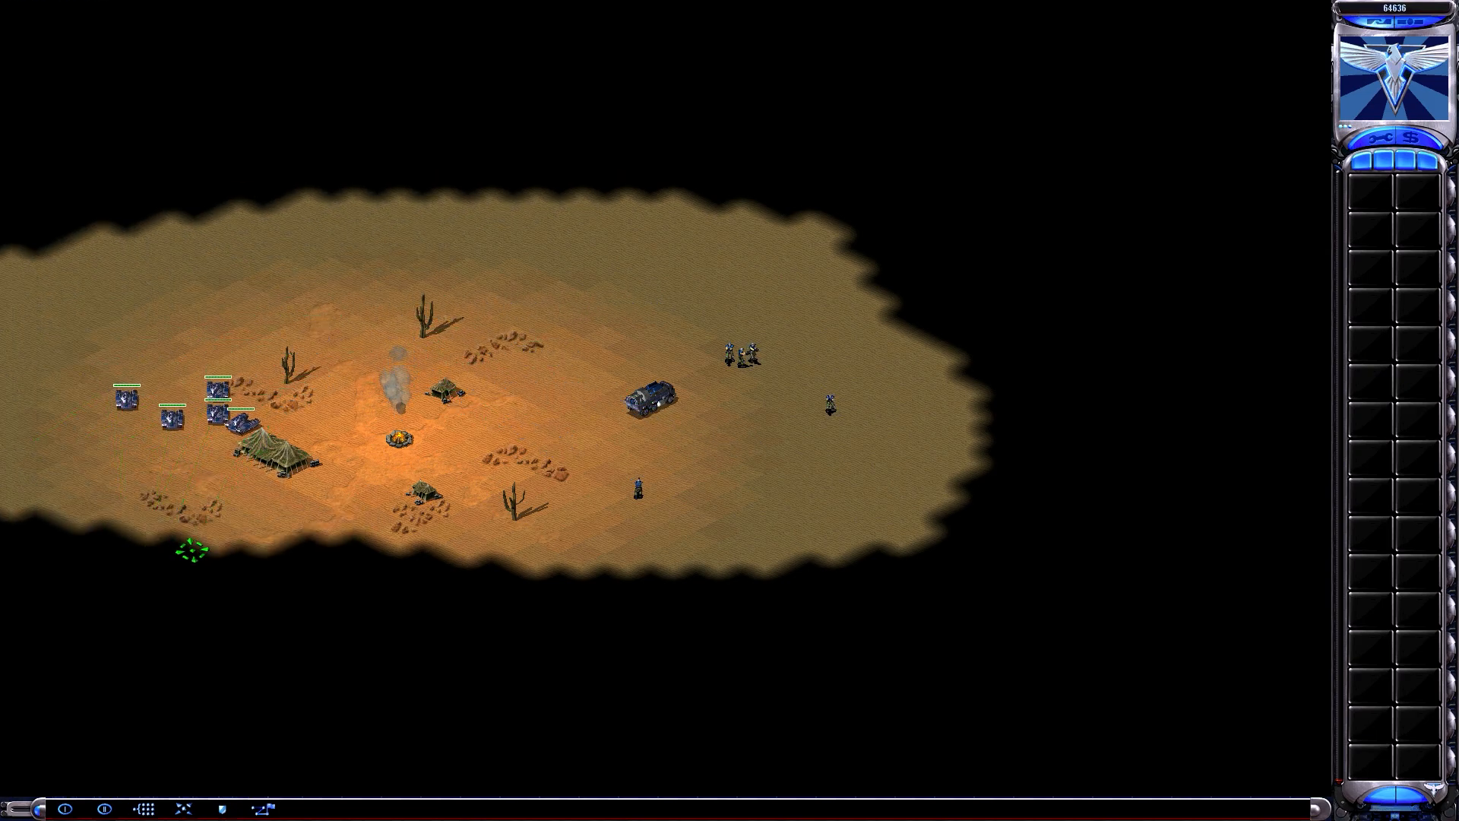
left_click(428, 589)
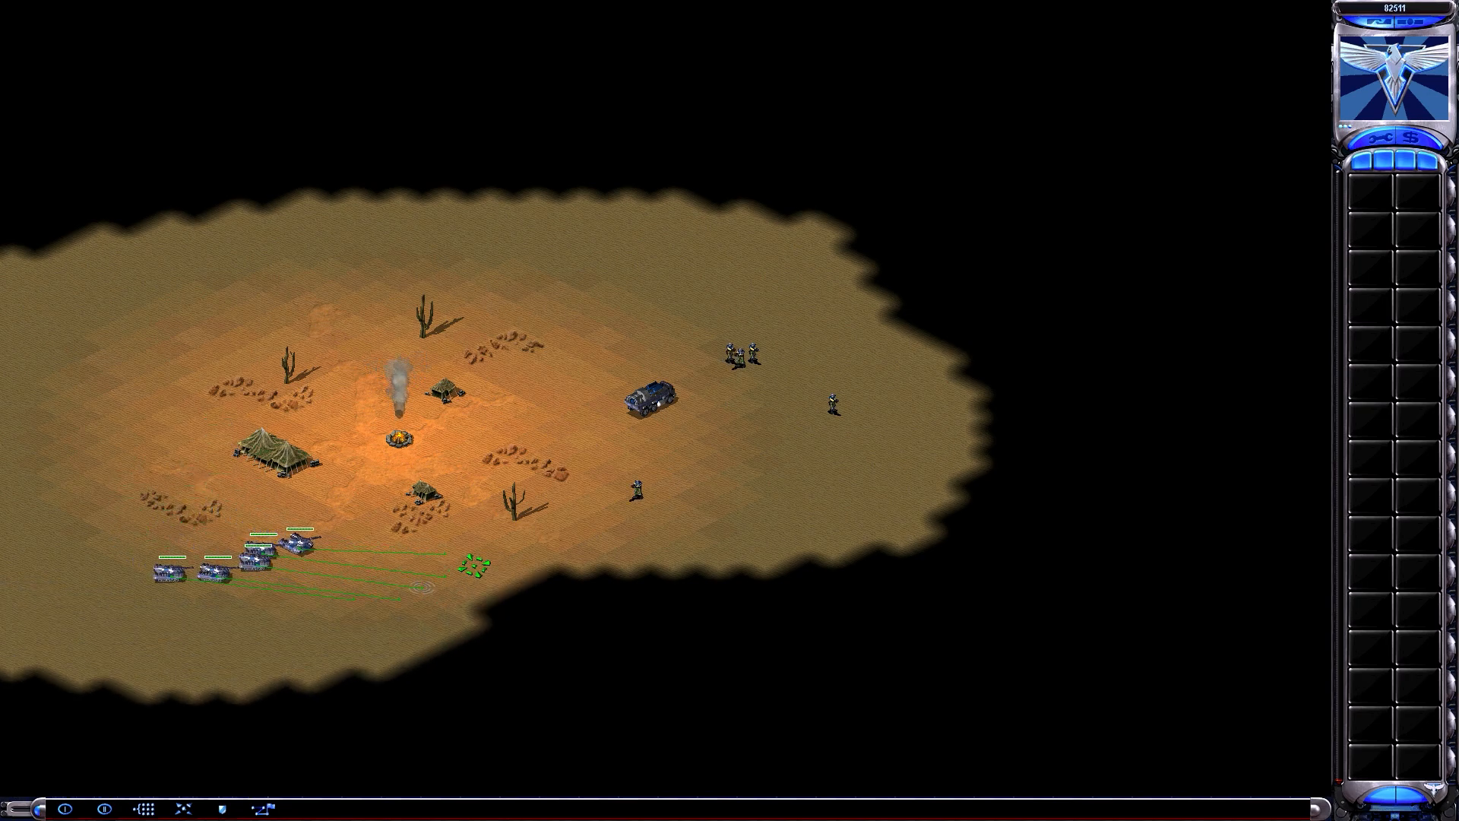
left_click(560, 554)
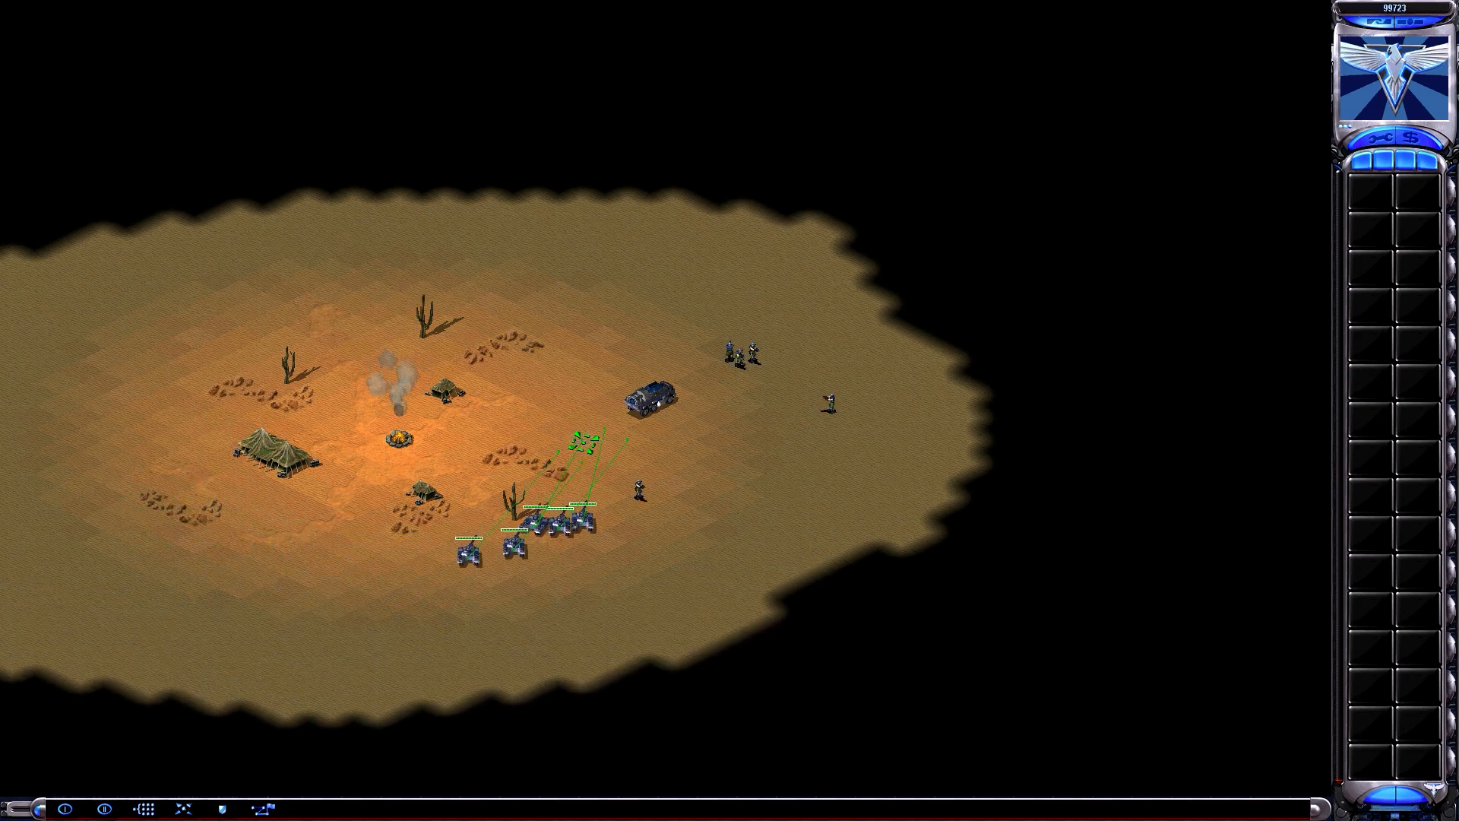
left_click(570, 378)
left_click(388, 325)
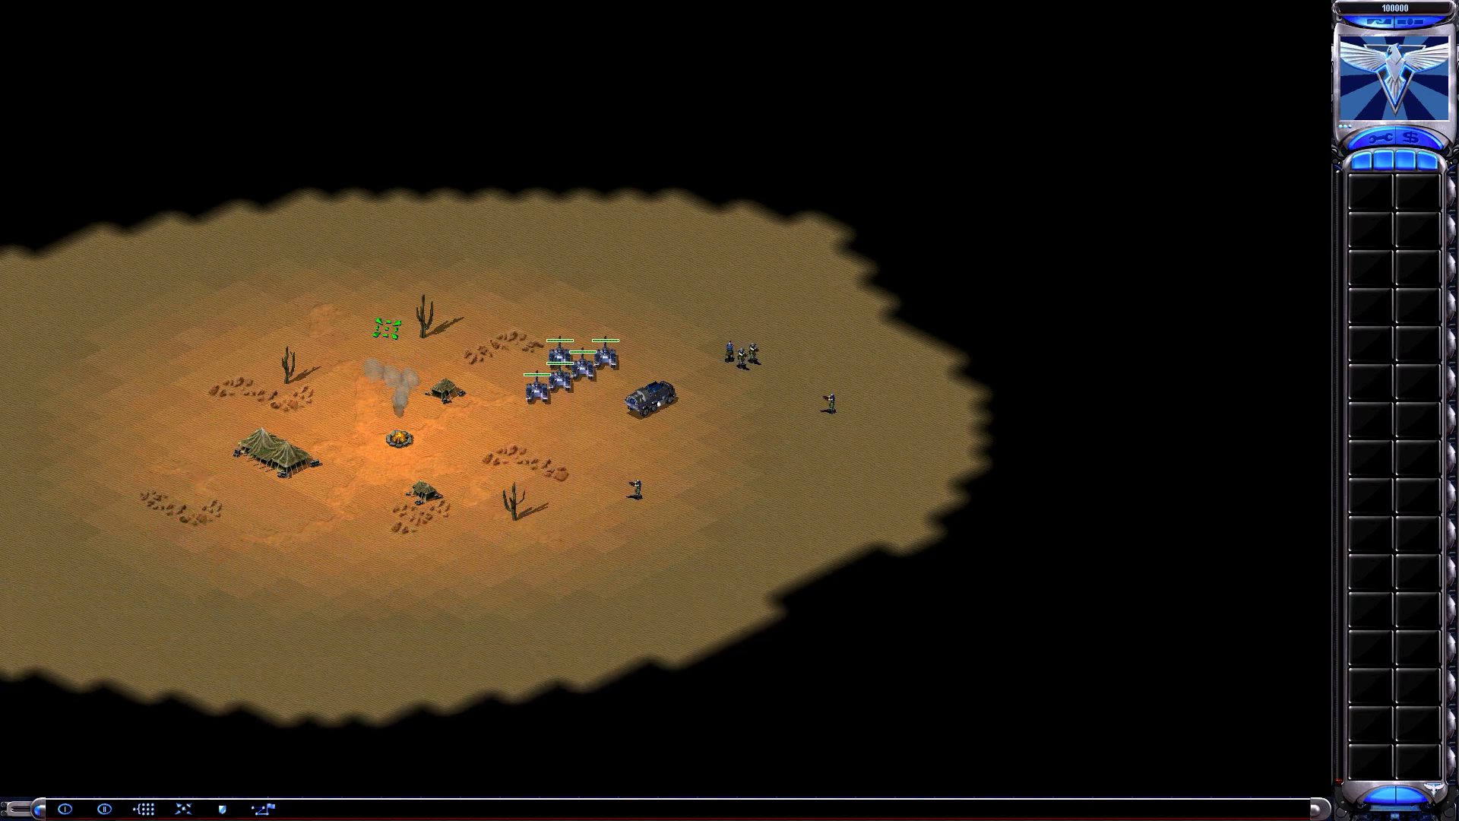
left_click(339, 404)
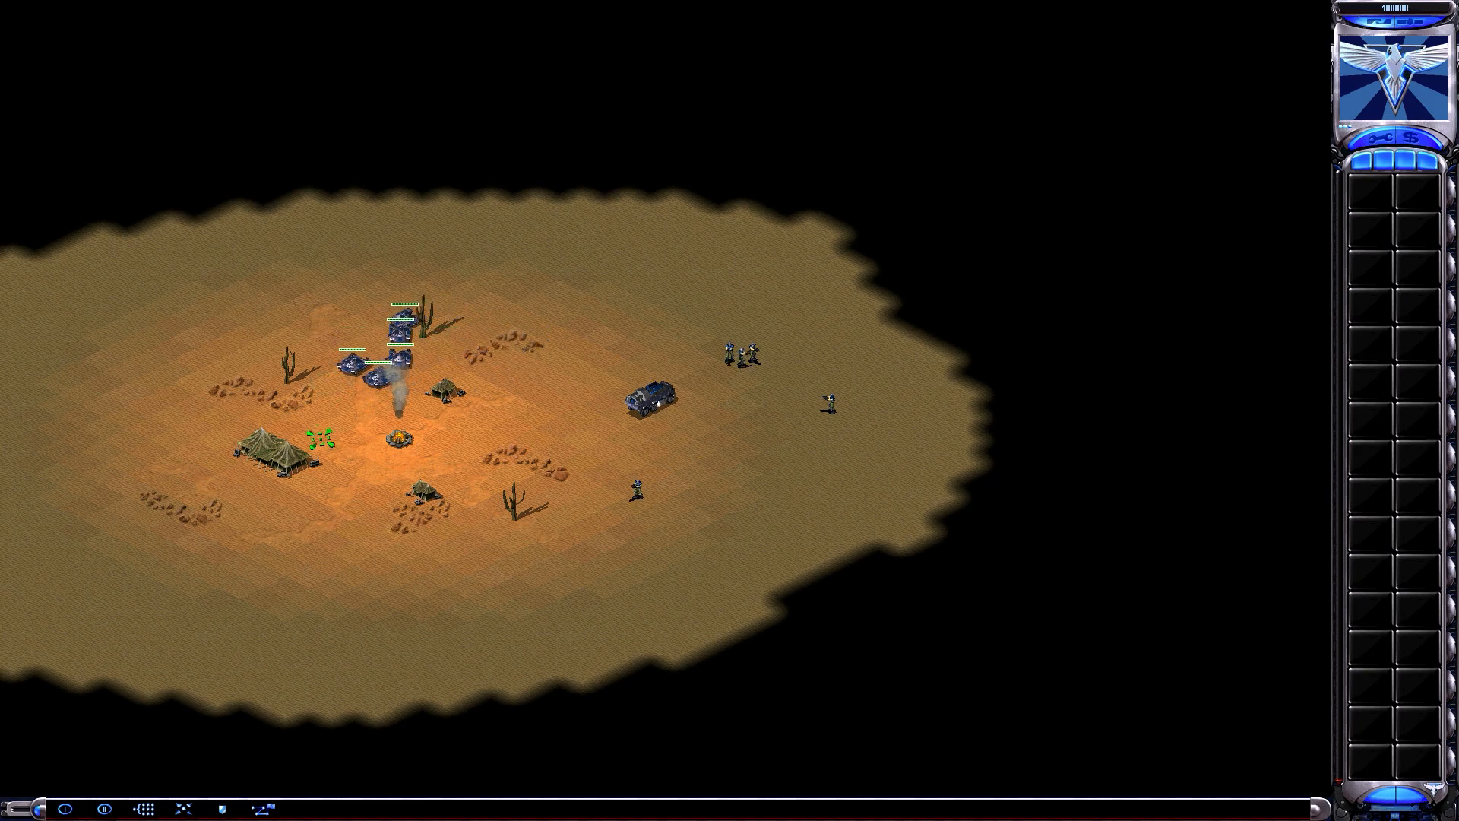
Attack the camp fire with the tanks and move them around the site to check whether the smoke and light stop
left_click(398, 440)
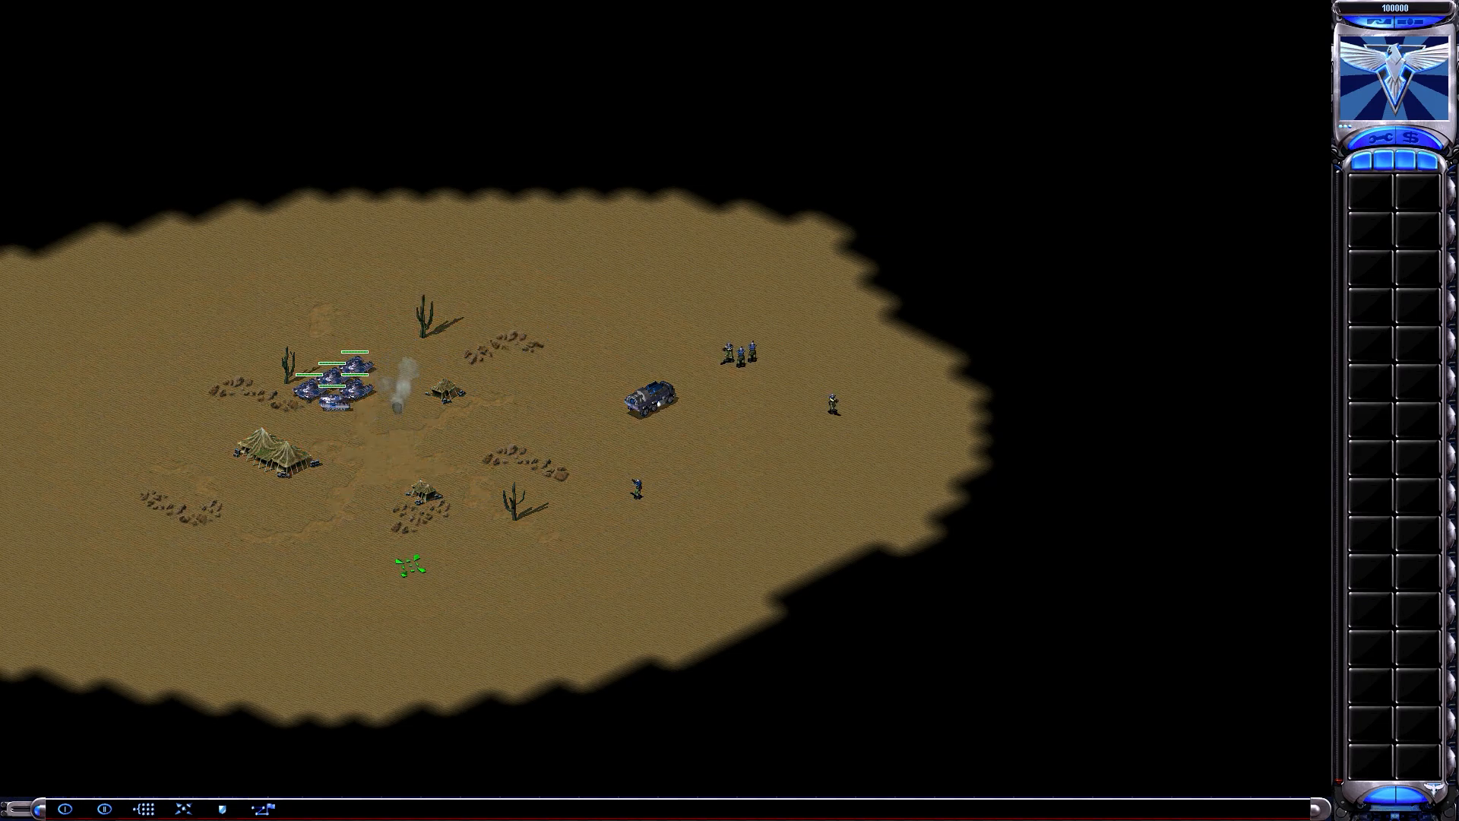
left_click(332, 491)
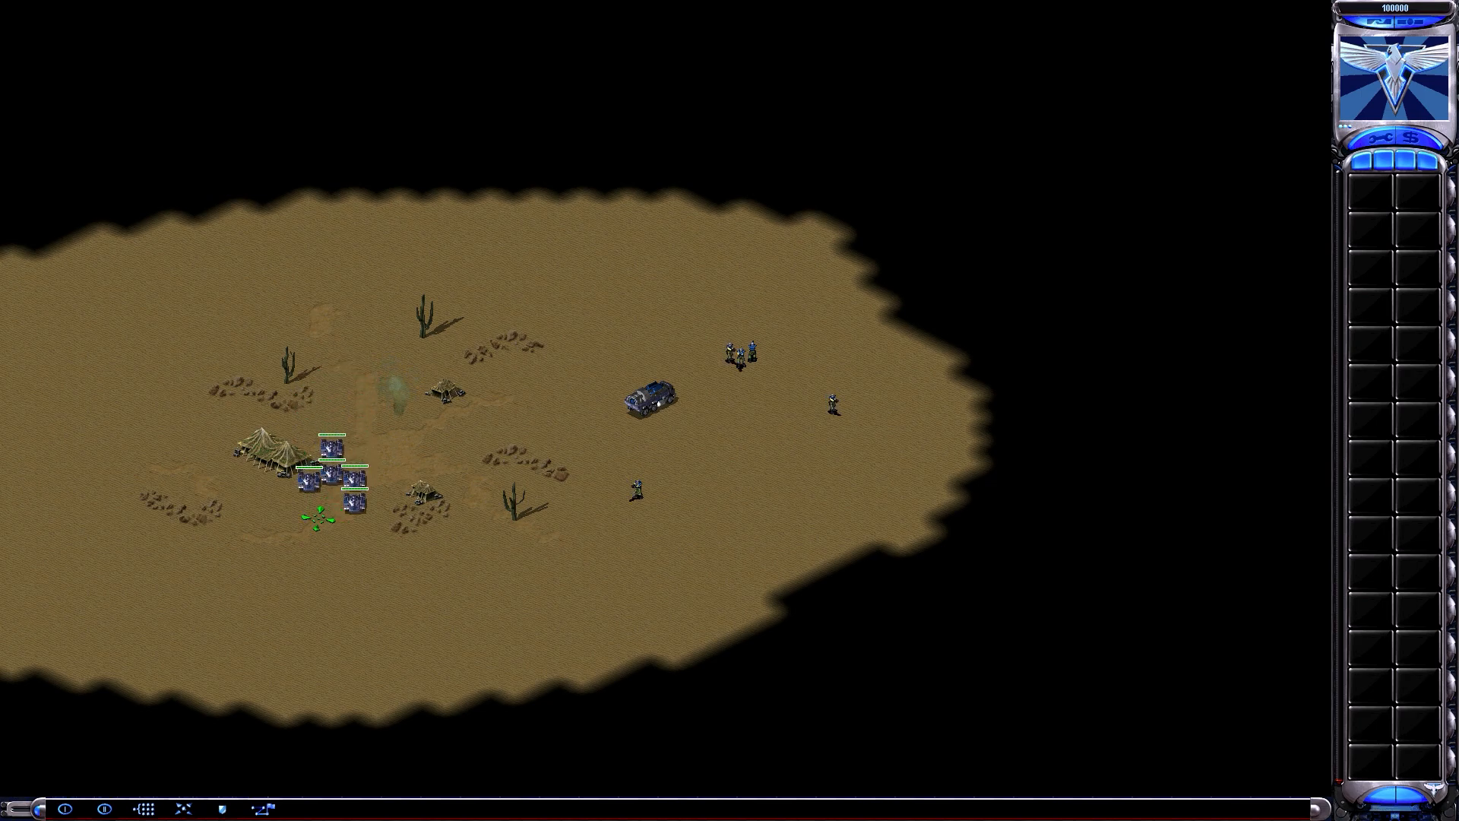
left_click(404, 533)
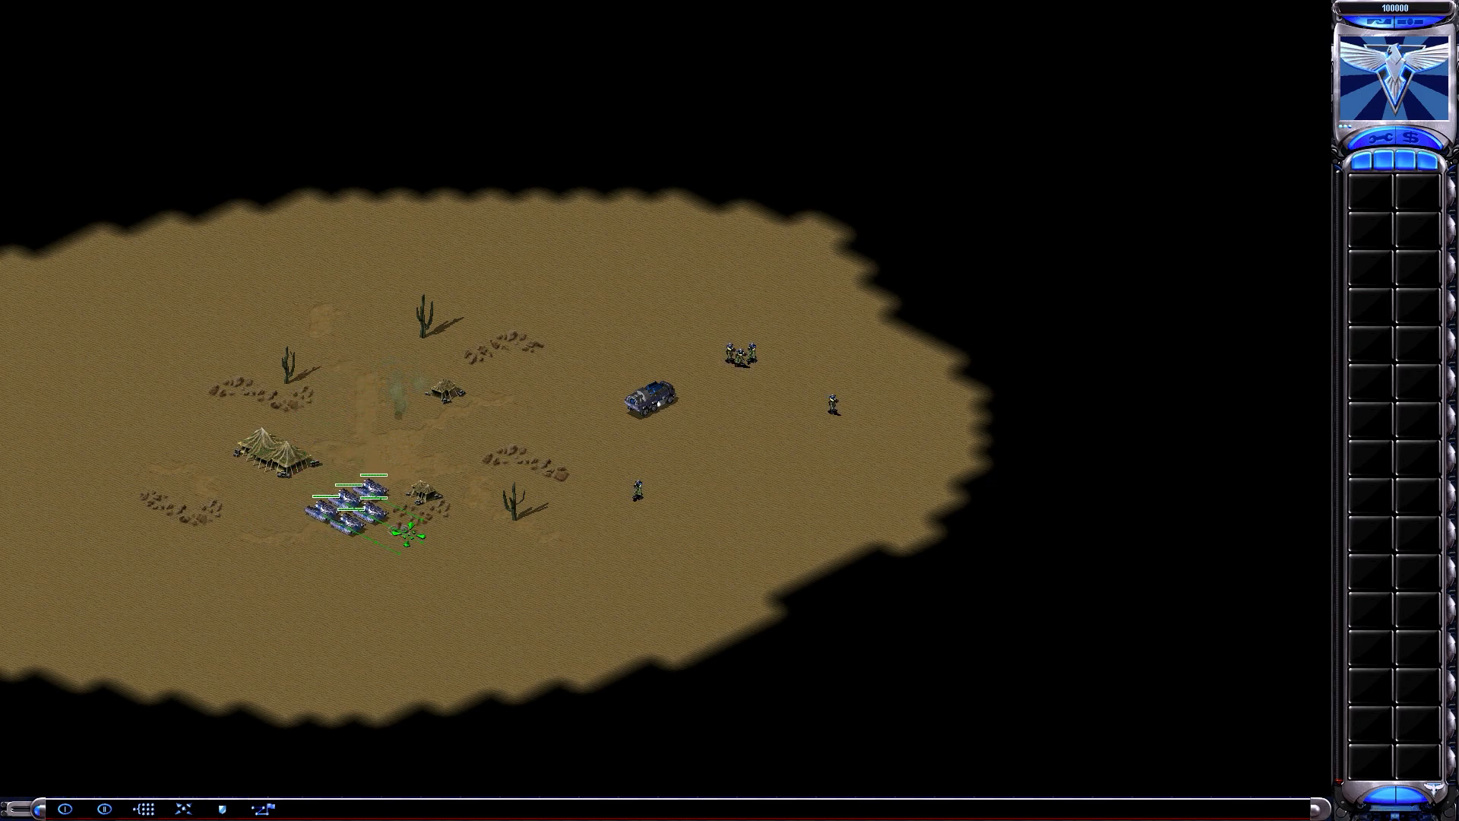
left_click(489, 507)
left_click(541, 458)
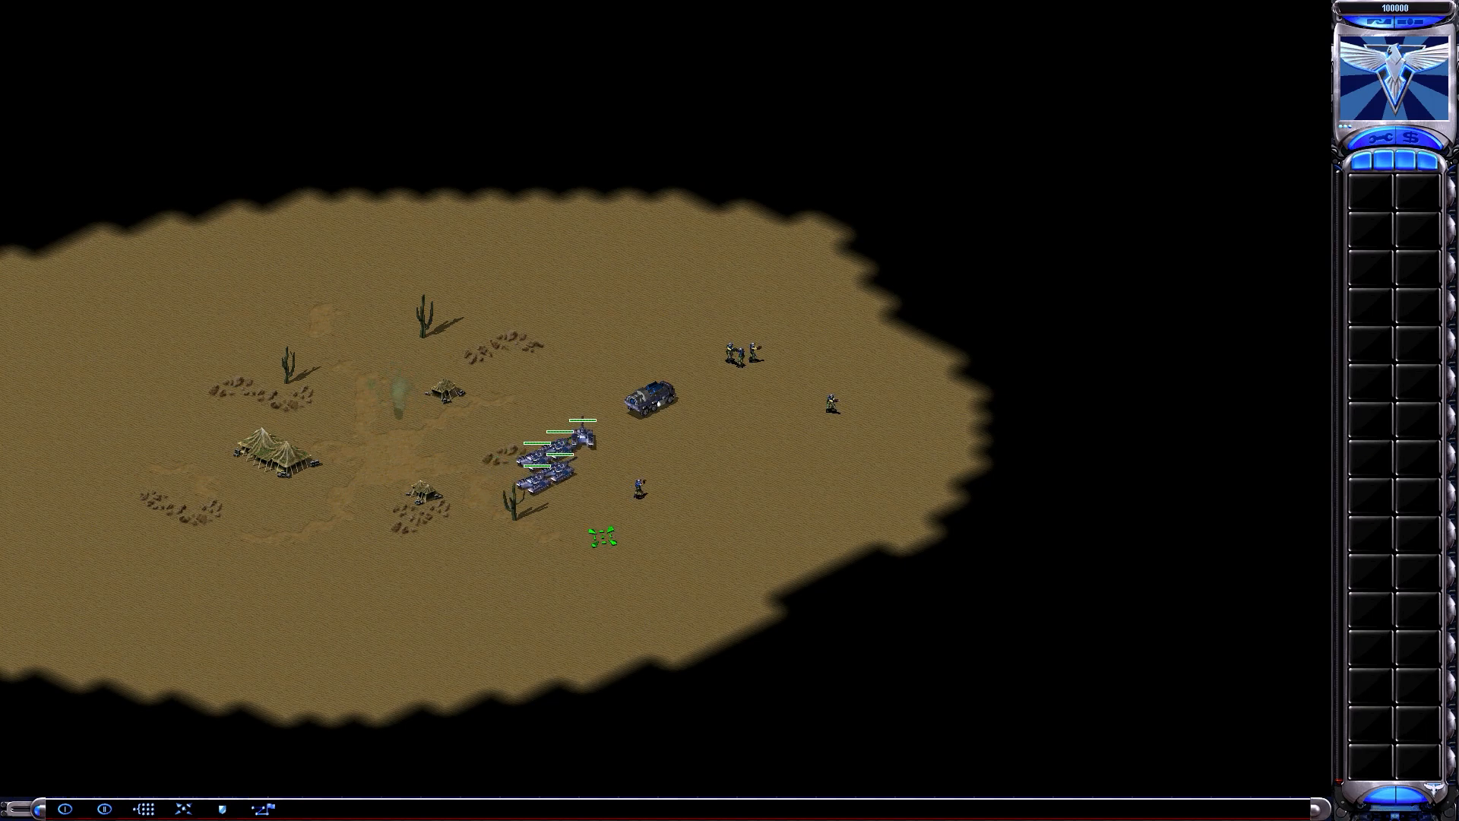
right_click(602, 537)
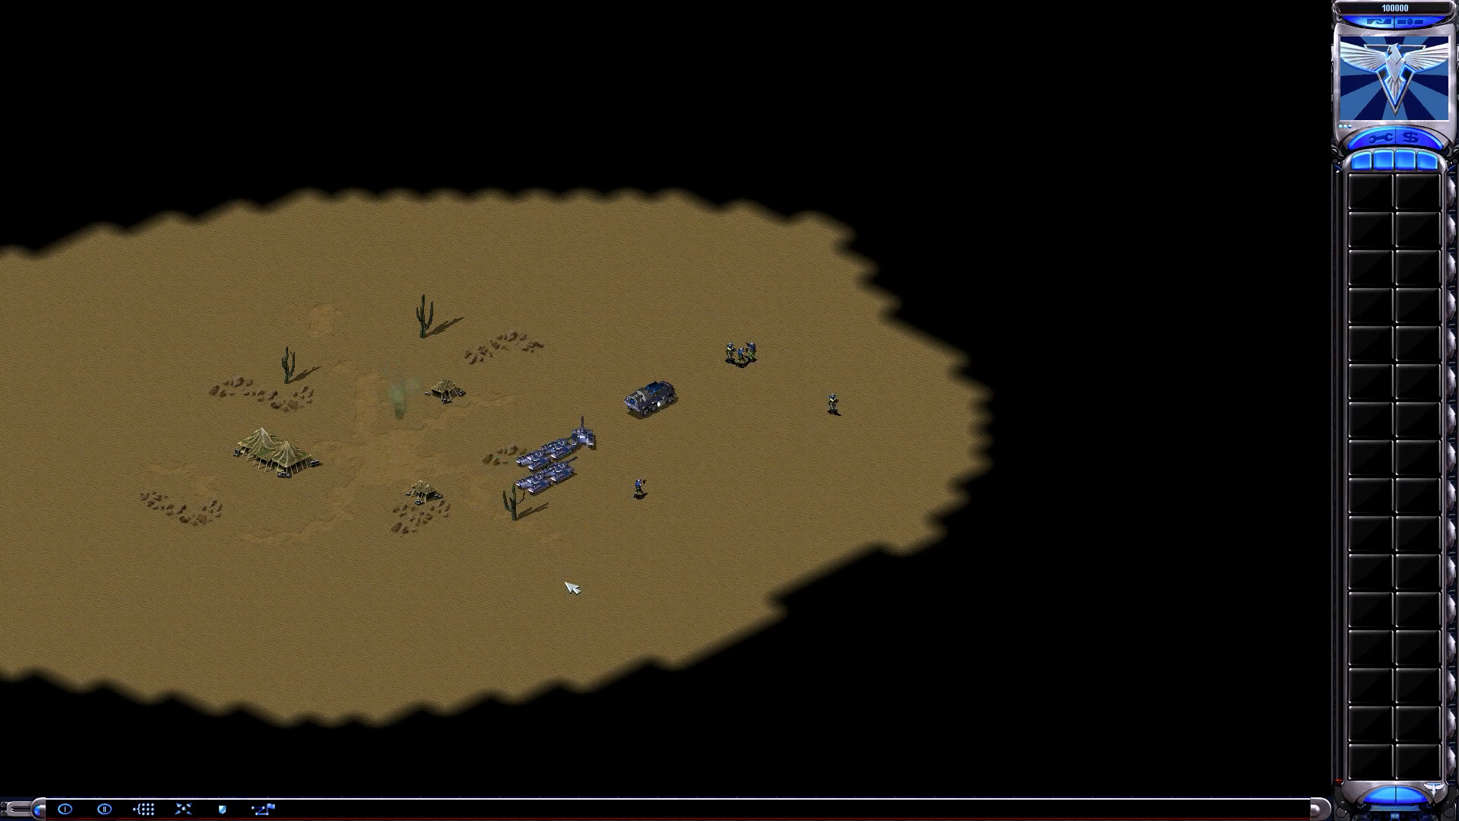